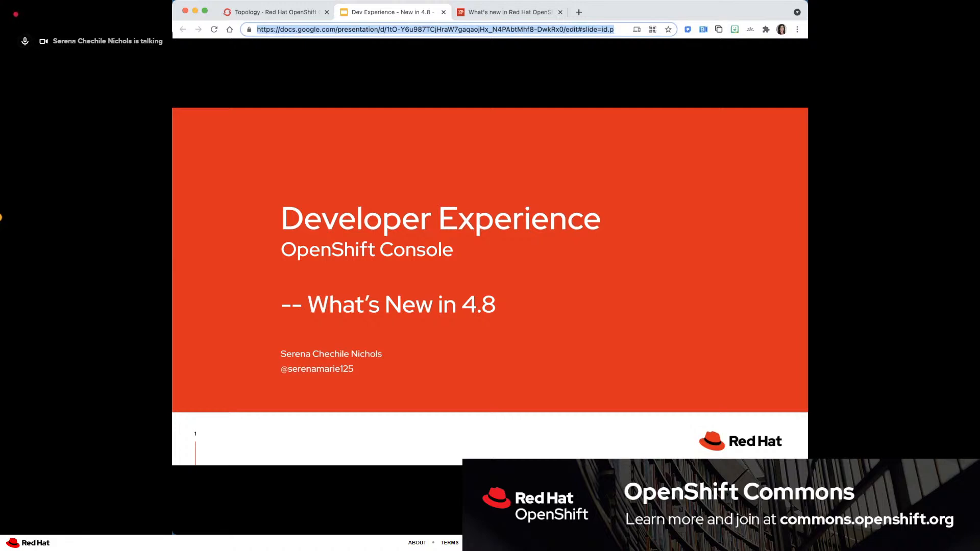
- Advance the presentation to the Add page redesign slide and open the Add page in the OpenShift console
{"action": "left_click", "coordinate": [231, 356]}
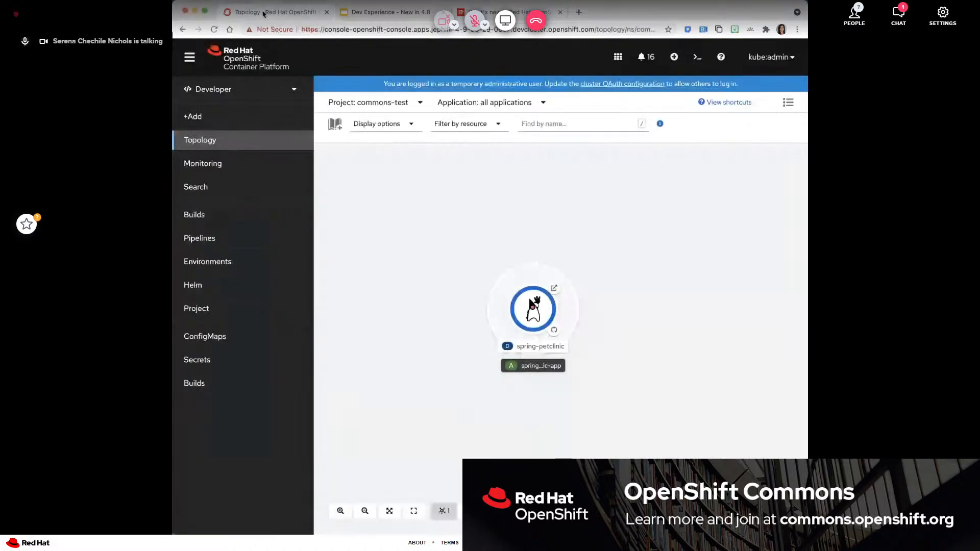
{"action": "left_click", "coordinate": [266, 12]}
{"action": "left_click", "coordinate": [223, 115]}
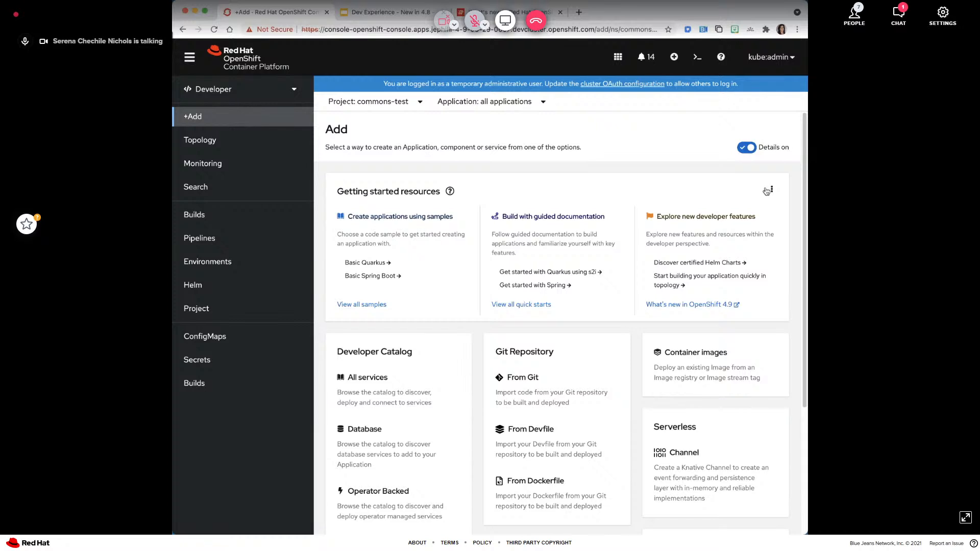
- Hide the getting started resources on the Add page and switch the item details off and back on
{"action": "left_click", "coordinate": [768, 191]}
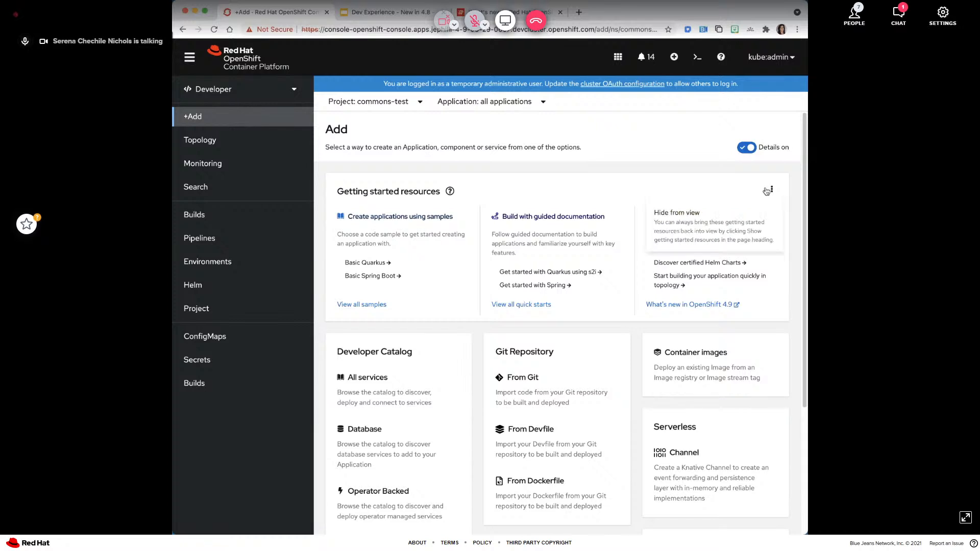
{"action": "left_click", "coordinate": [733, 213]}
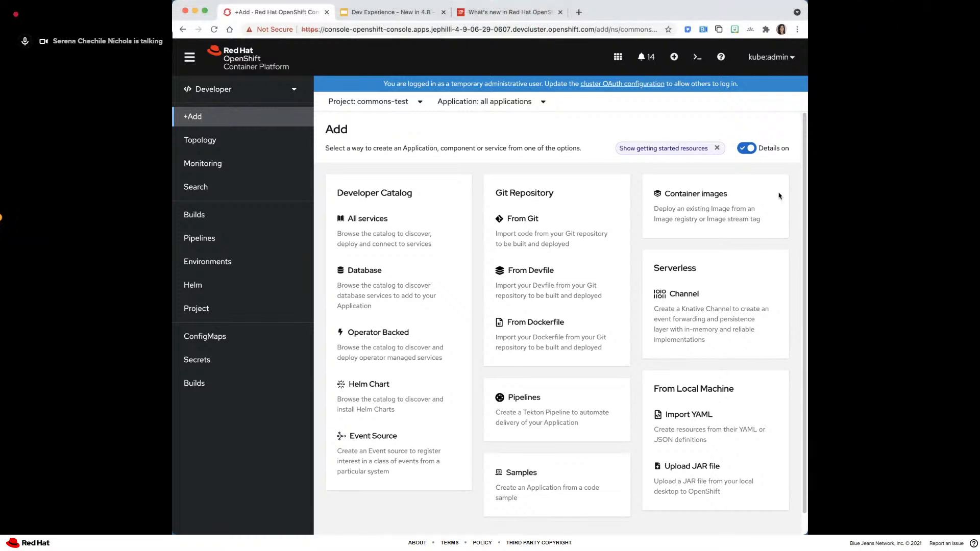
{"action": "left_click", "coordinate": [737, 149]}
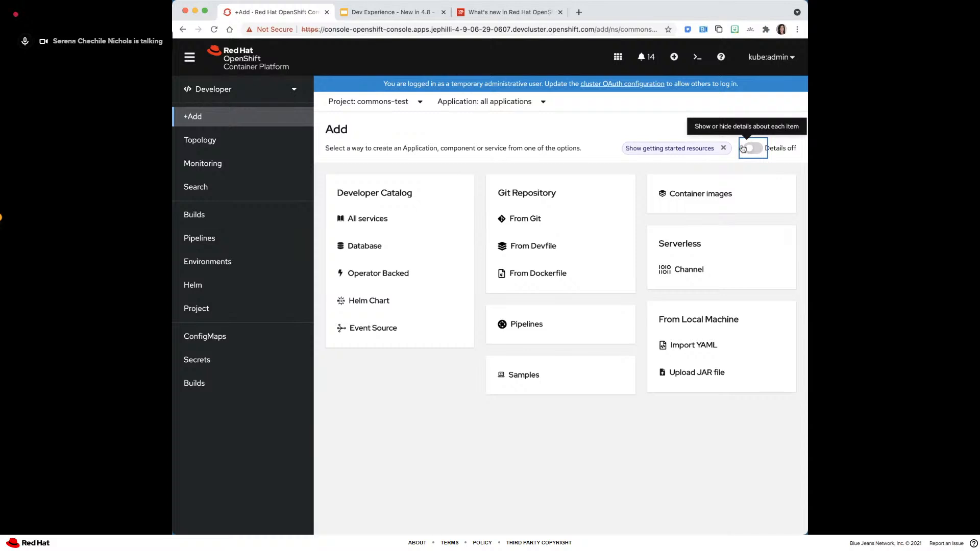
{"action": "left_click", "coordinate": [753, 148]}
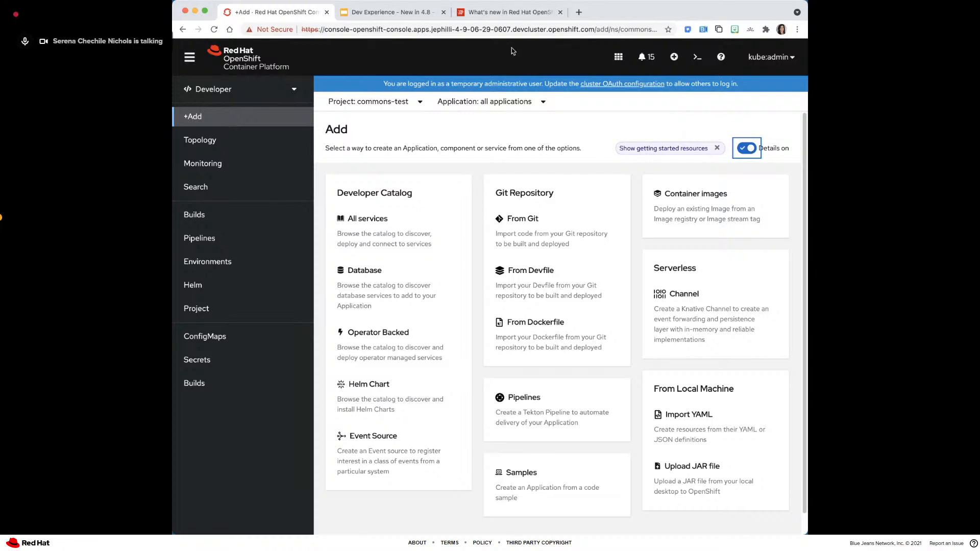
- Return to the presentation and advance it to the New samples available! slide
{"action": "left_click", "coordinate": [384, 12]}
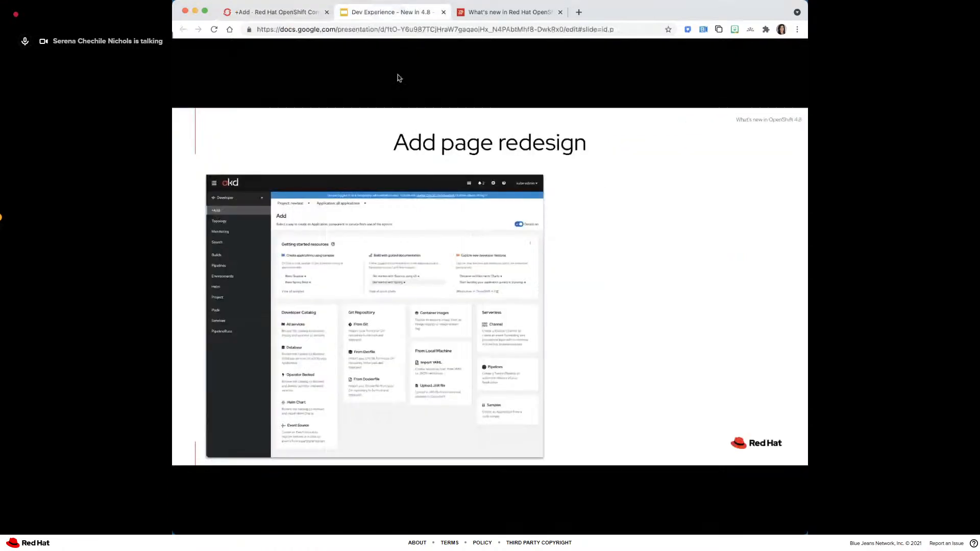
{"action": "left_click", "coordinate": [572, 270]}
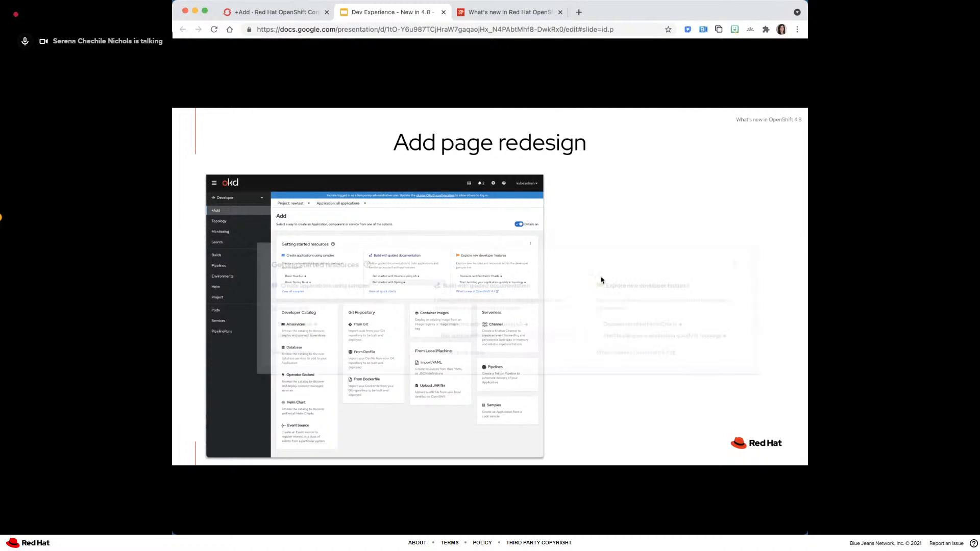
{"action": "left_click", "coordinate": [747, 292]}
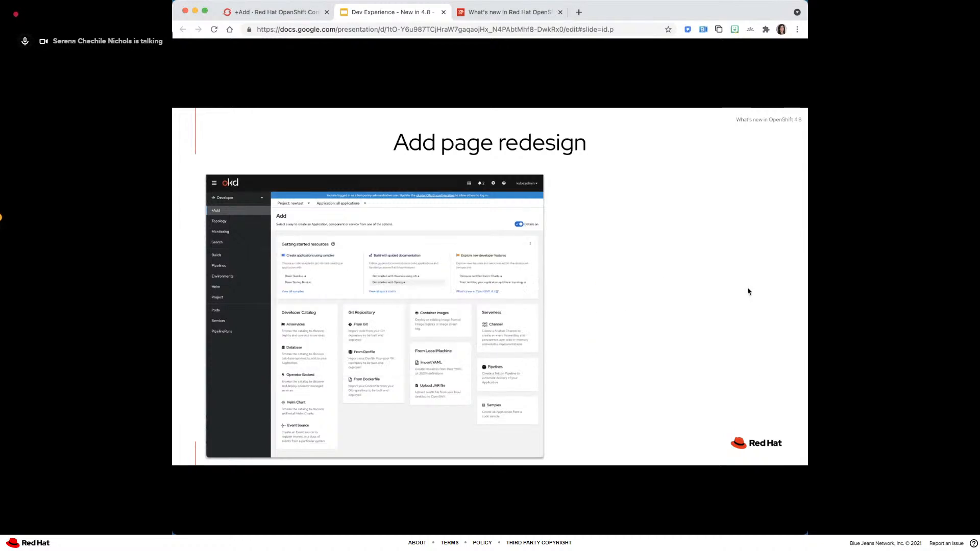
{"action": "left_click", "coordinate": [747, 291]}
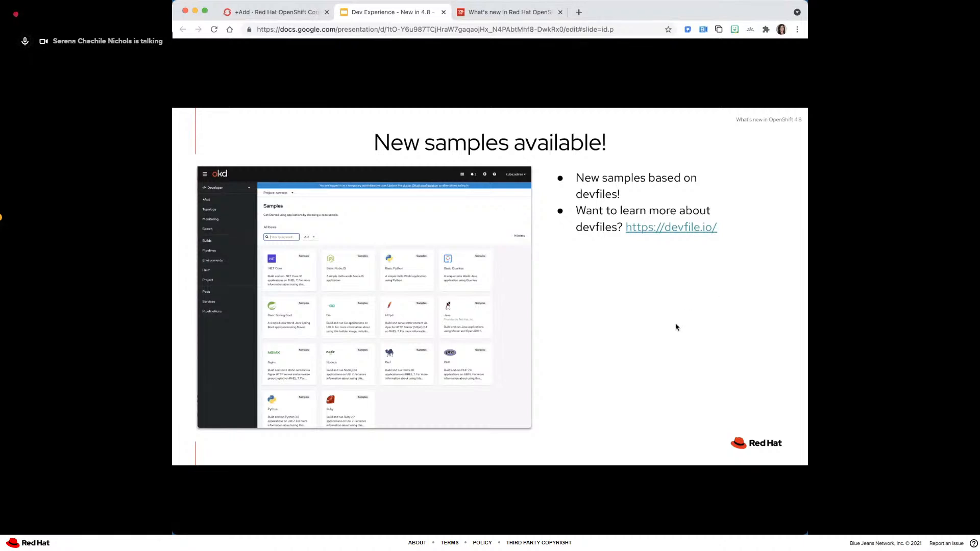
- Create an application from the Basic Quarkus sample in the commons-test project of the OpenShift console, keeping the name code-with-quarkus
{"action": "left_click", "coordinate": [274, 14]}
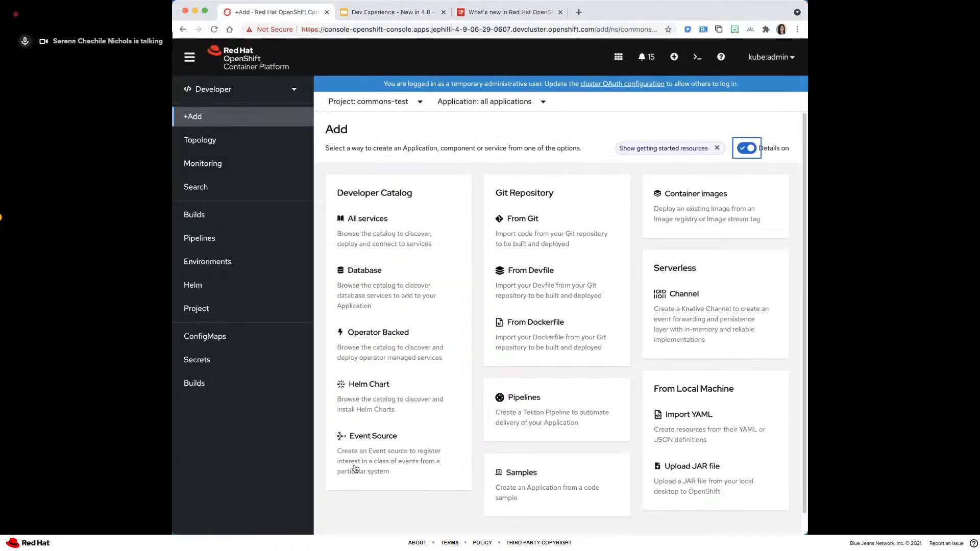
{"action": "left_click", "coordinate": [533, 486]}
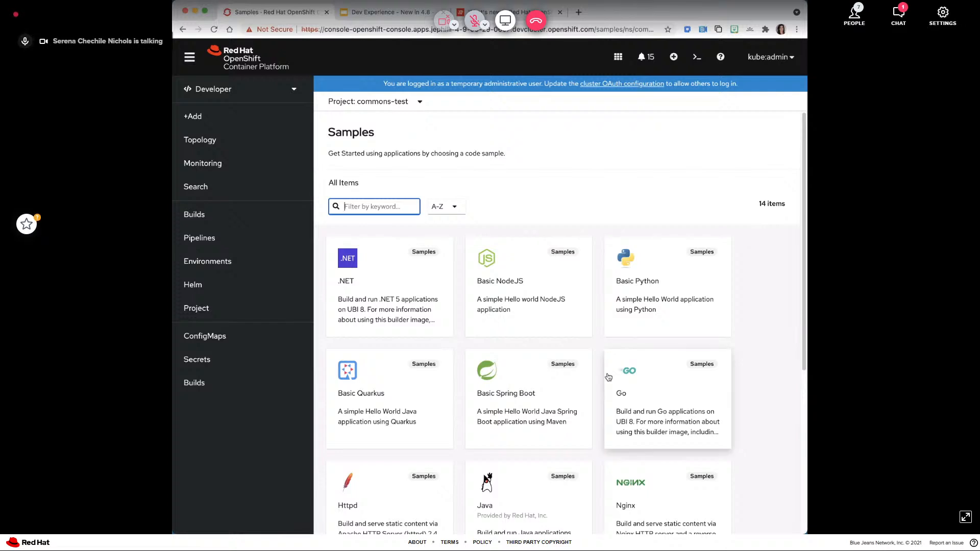
{"action": "scroll", "coordinate": [608, 378], "scroll_direction": "down", "scroll_amount": 1}
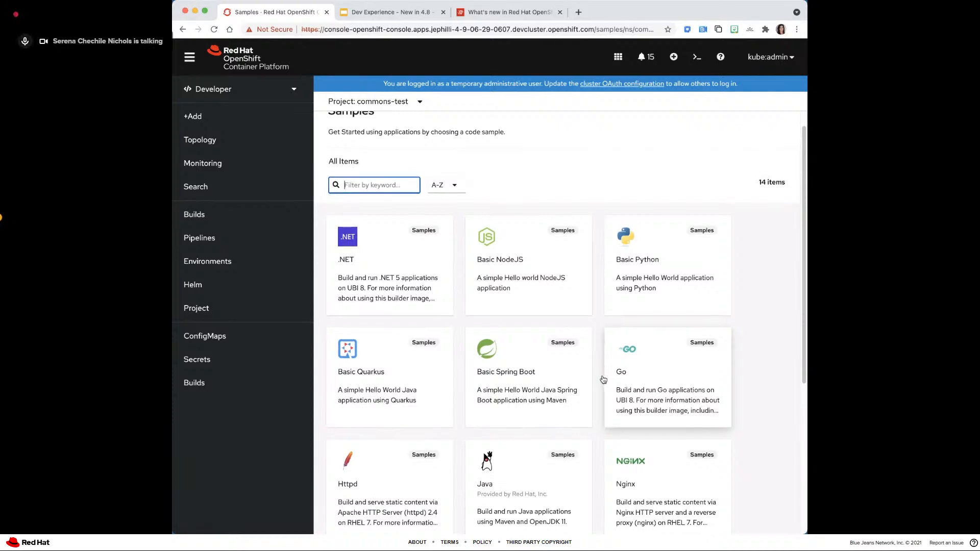
{"action": "scroll", "coordinate": [602, 379], "scroll_direction": "down", "scroll_amount": 5}
{"action": "scroll", "coordinate": [601, 380], "scroll_direction": "up", "scroll_amount": 3}
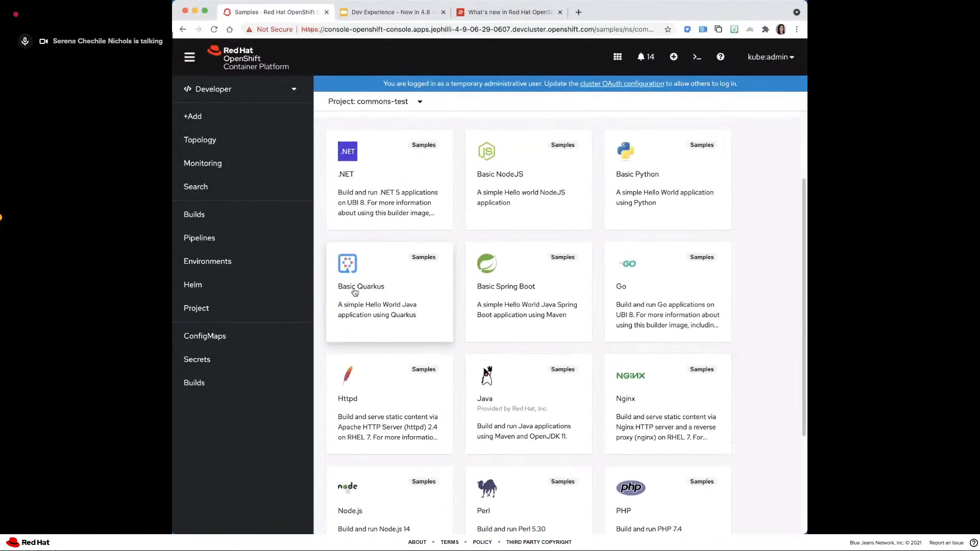
{"action": "left_click", "coordinate": [355, 292]}
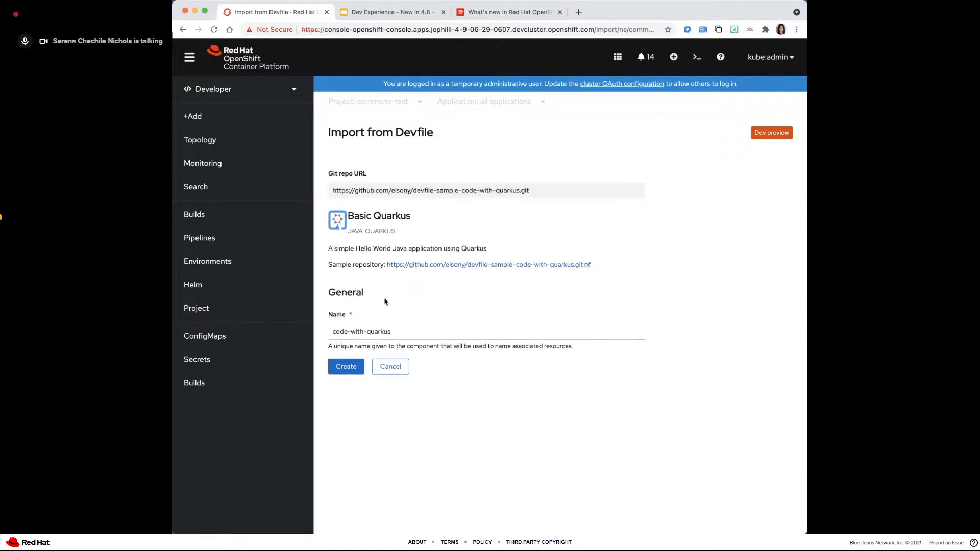
{"action": "left_click", "coordinate": [339, 367]}
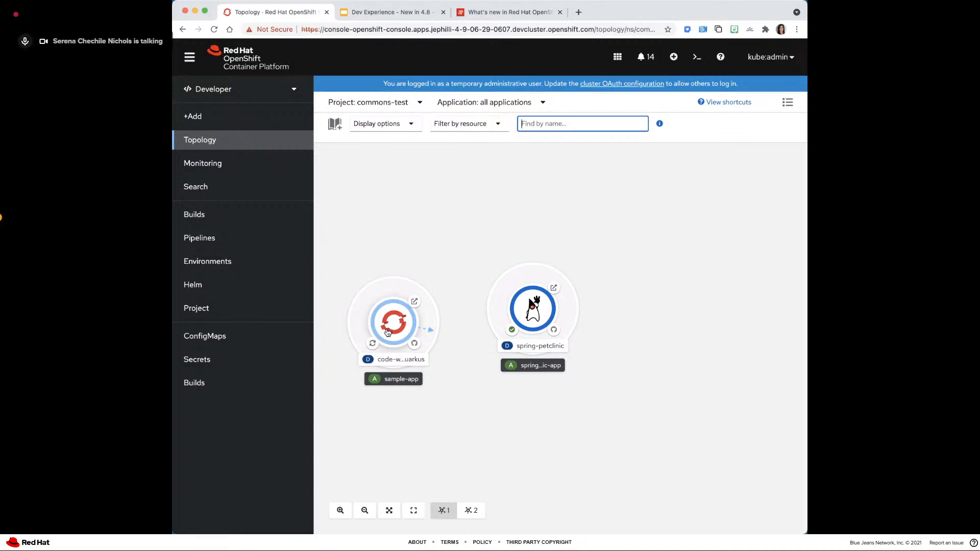
- Advance the presentation to the Devfile catalog slide and open the Devfiles section of the console's Developer Catalog
{"action": "left_click", "coordinate": [405, 13]}
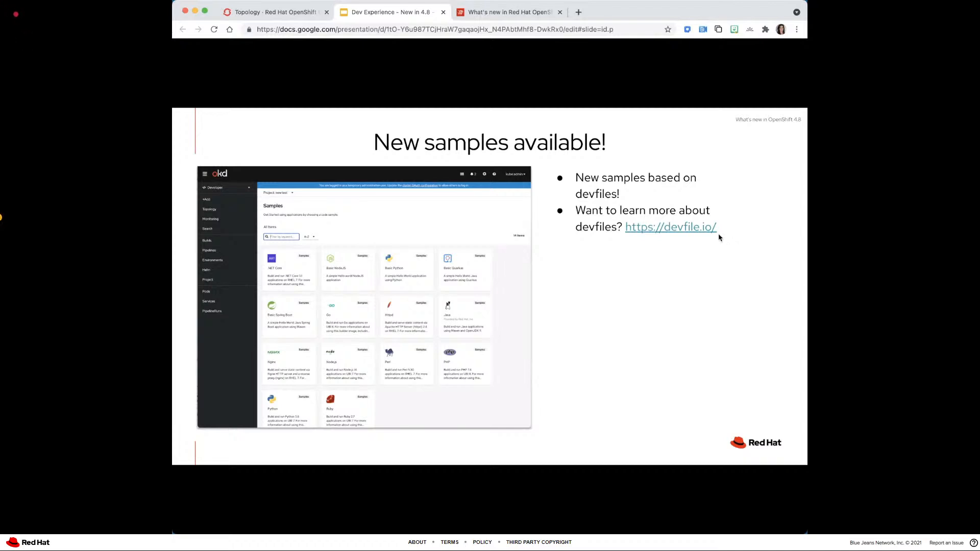
{"action": "key", "text": "Right"}
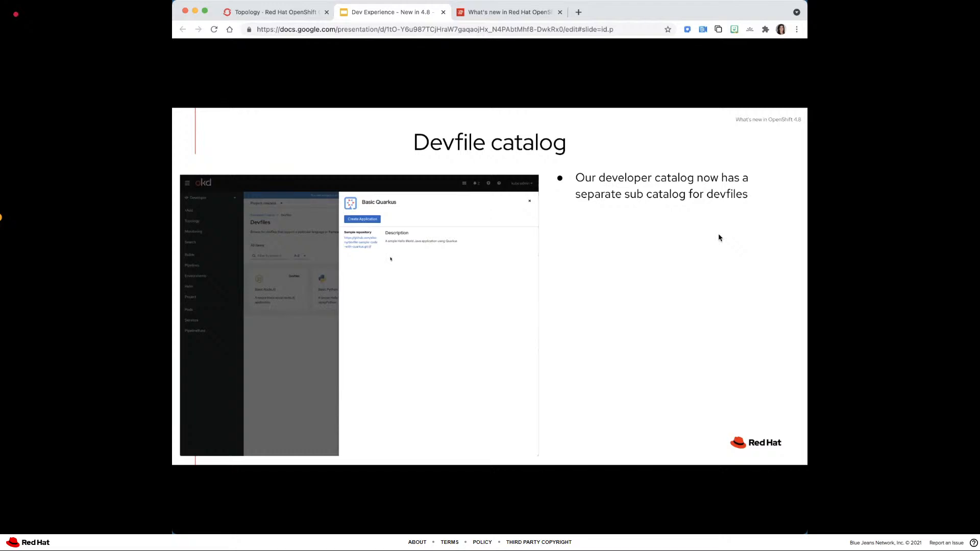
{"action": "left_click", "coordinate": [273, 16]}
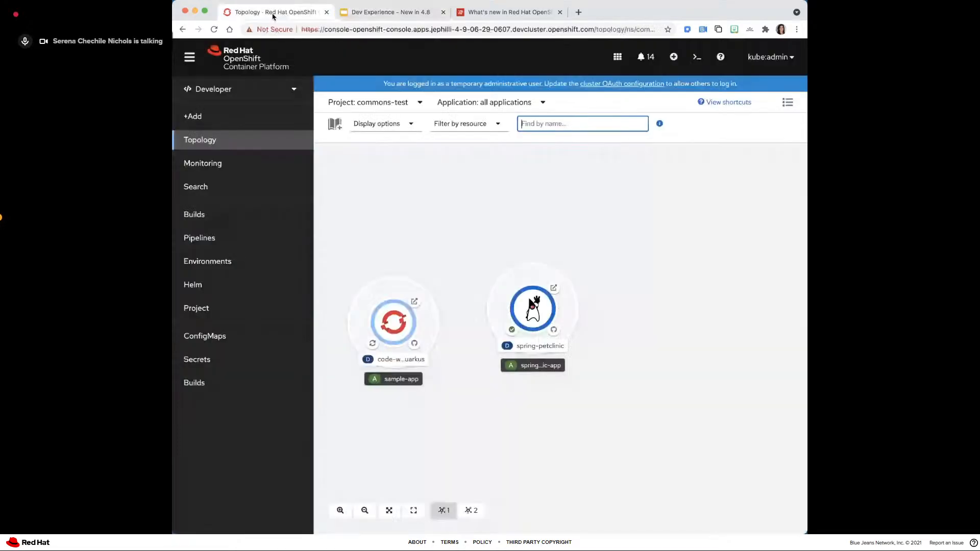
{"action": "left_click", "coordinate": [201, 118]}
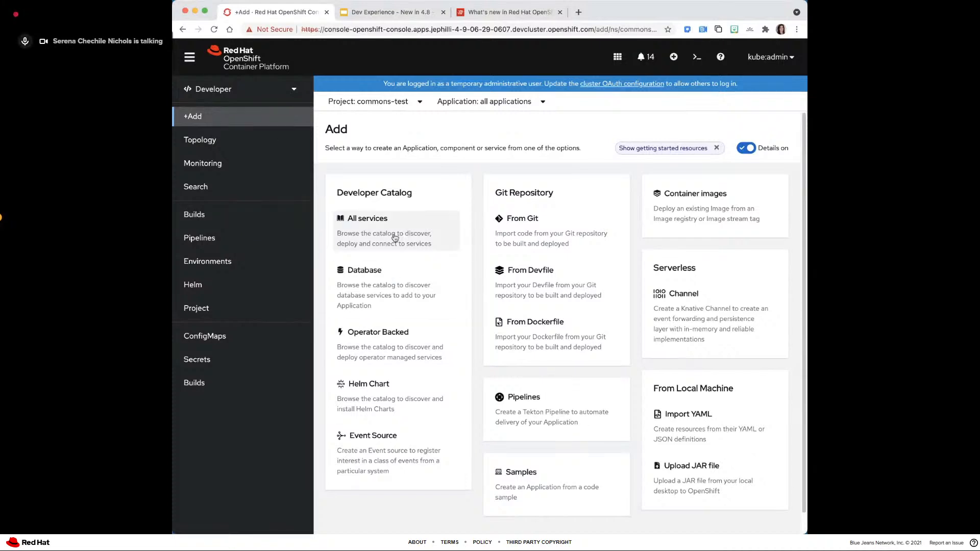
{"action": "left_click", "coordinate": [370, 229]}
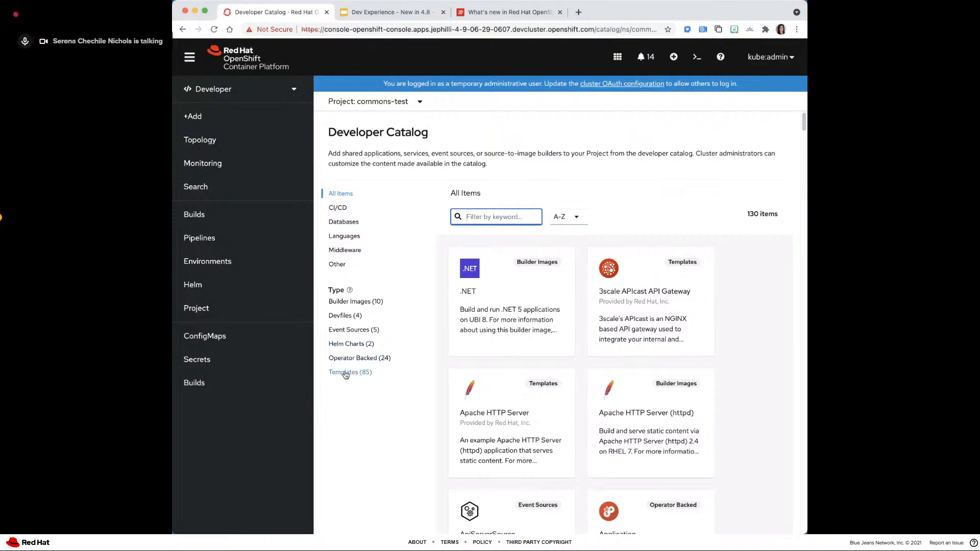
{"action": "left_click", "coordinate": [332, 316]}
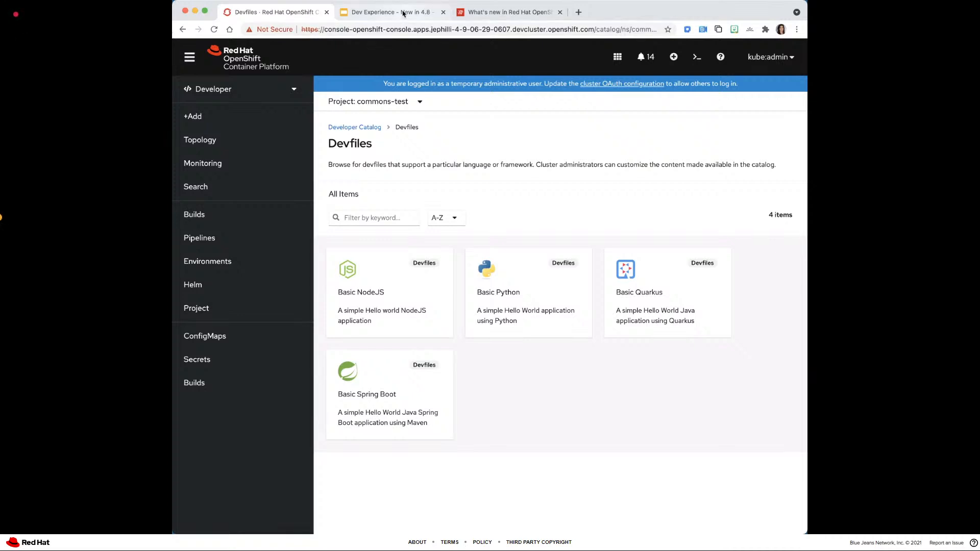
- Advance the presentation to the Certified Helm Charts slide and open the Helm releases page in the OpenShift console
{"action": "left_click", "coordinate": [403, 13]}
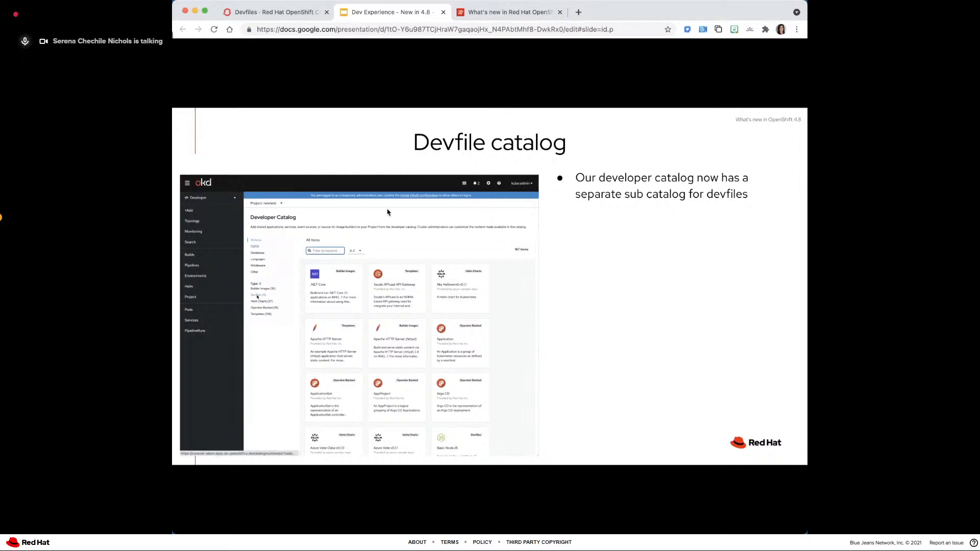
{"action": "key", "text": "Right"}
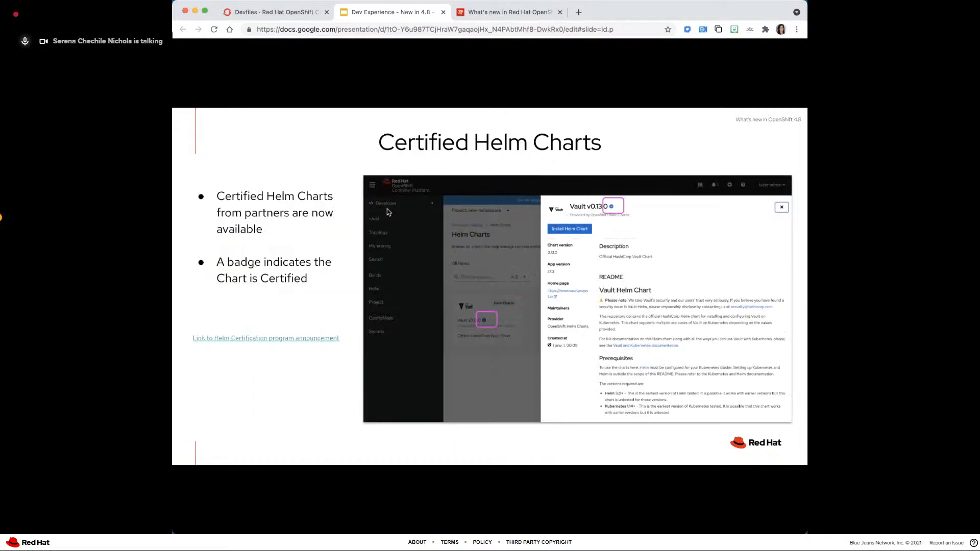
{"action": "left_click", "coordinate": [292, 12]}
{"action": "left_click", "coordinate": [195, 284]}
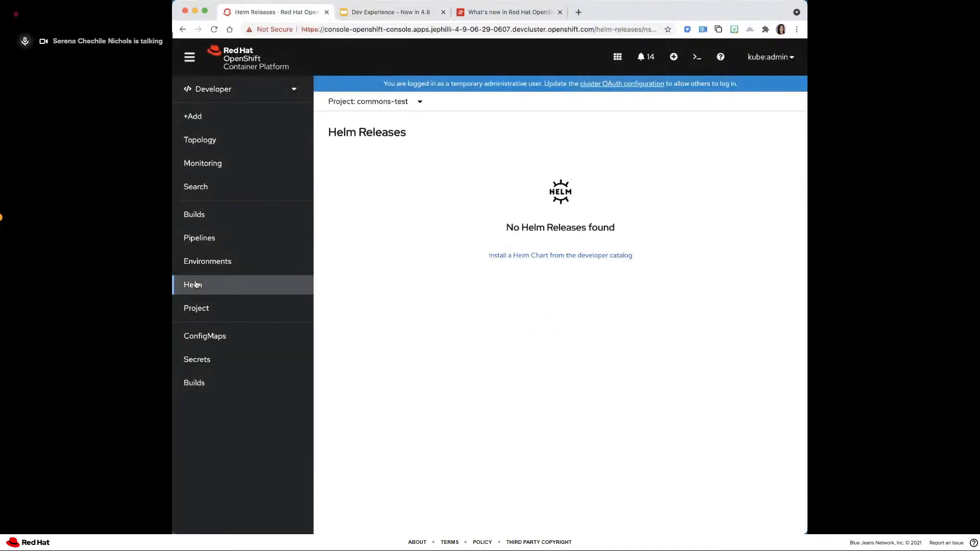
- Return to the Certified Helm Charts slide and view it in full screen before restoring the browser window
{"action": "left_click", "coordinate": [369, 11]}
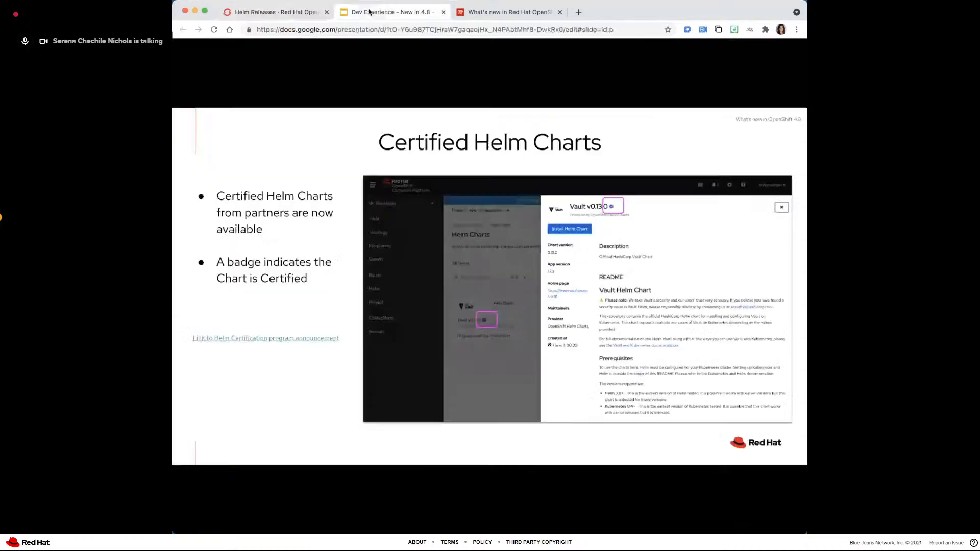
{"action": "left_click", "coordinate": [205, 10]}
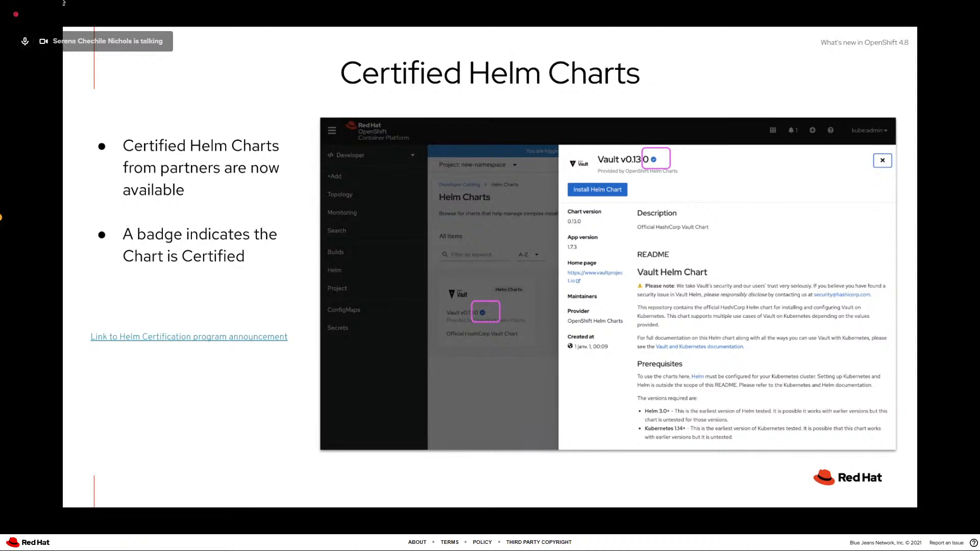
{"action": "key", "text": "Escape"}
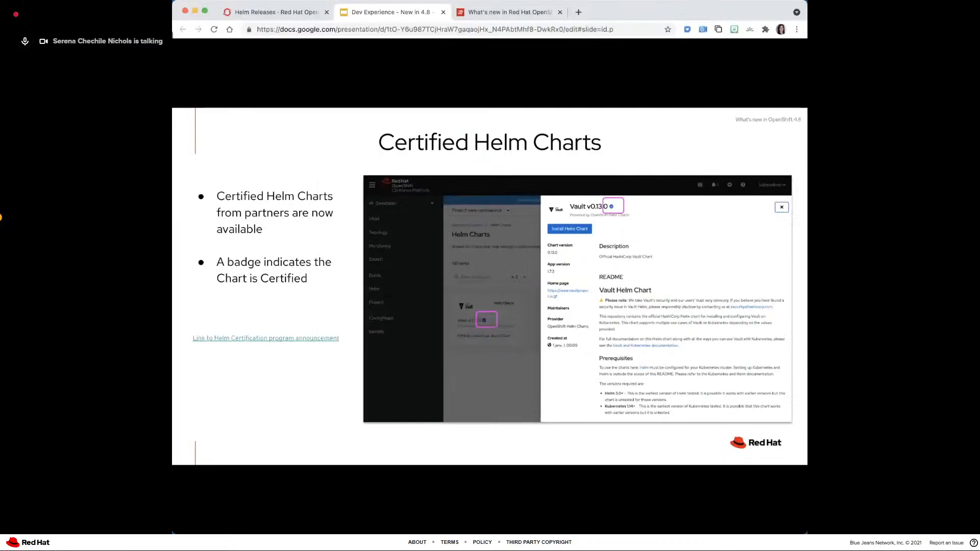
- View the linked Helm Certification program announcement and advance the presentation to the Import Multi-doc YAML slide
{"action": "left_click", "coordinate": [236, 339]}
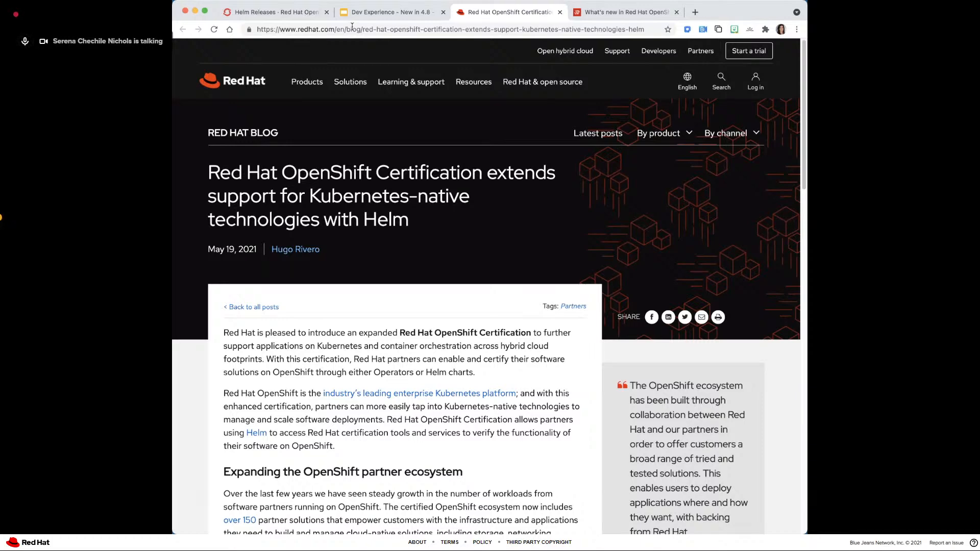
{"action": "left_click", "coordinate": [369, 12]}
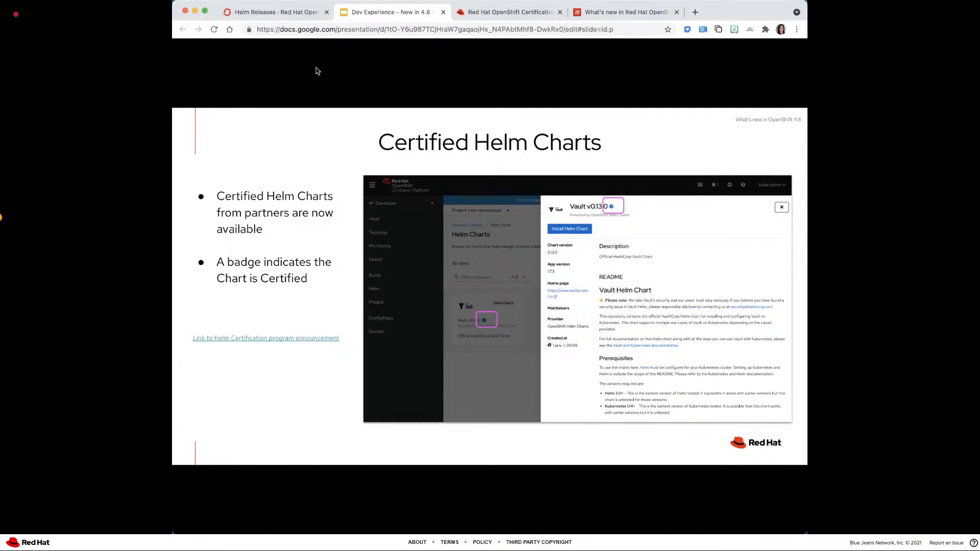
{"action": "key", "text": "Right"}
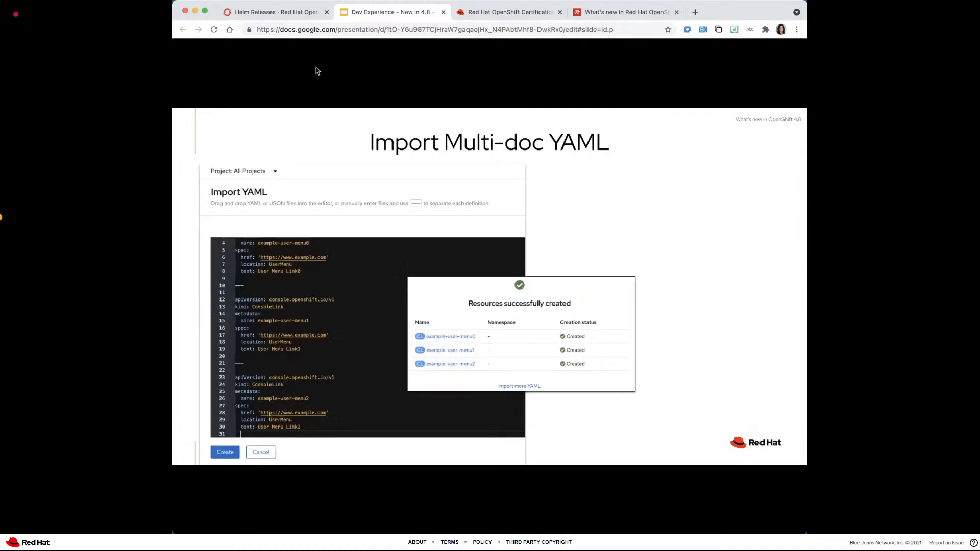
- Open Import YAML in the OpenShift console and load the file defining ConsoleLinks example-user-menu1, example-user-menu2 and example-user-menu3 into the editor
{"action": "left_click", "coordinate": [286, 14]}
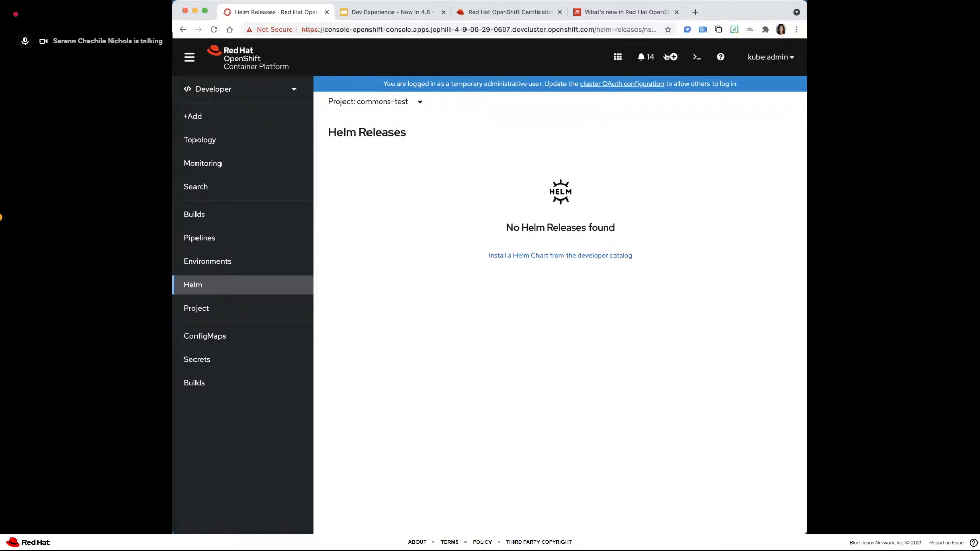
{"action": "left_click", "coordinate": [666, 56]}
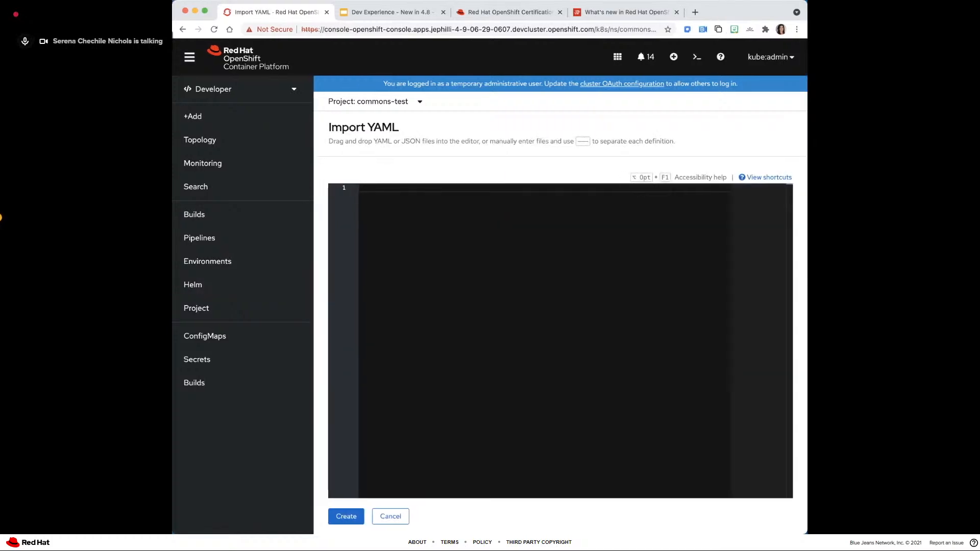
{"action": "key", "text": "super+Tab"}
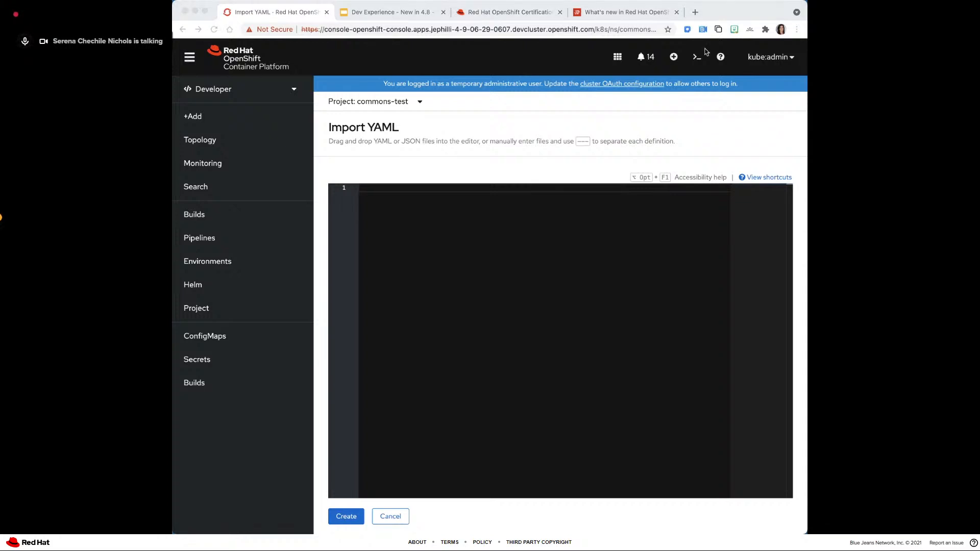
{"action": "left_click_drag", "start_coordinate": [576, 71], "coordinate": [572, 296]}
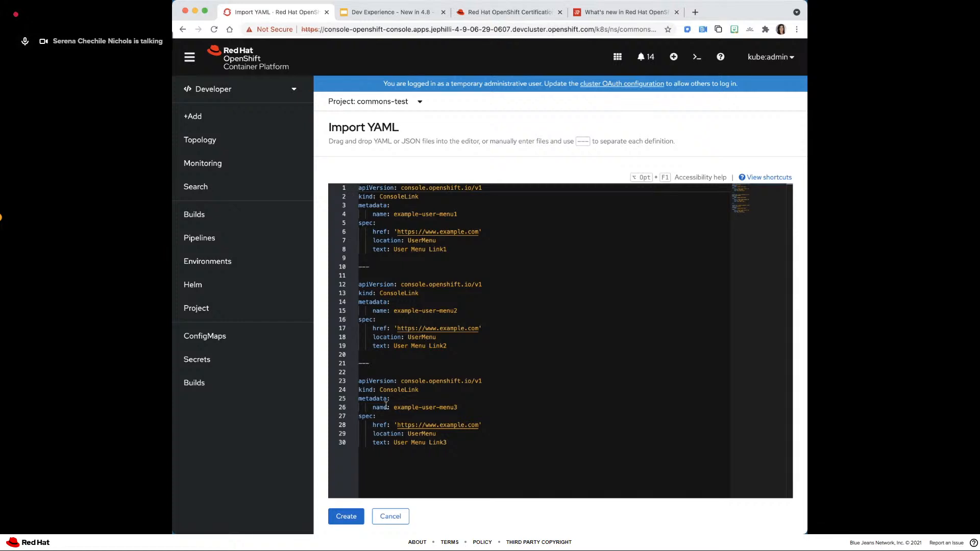
- Create the three ConsoleLink resources from the loaded YAML and open the user menu to check for the new links
{"action": "left_click", "coordinate": [345, 517]}
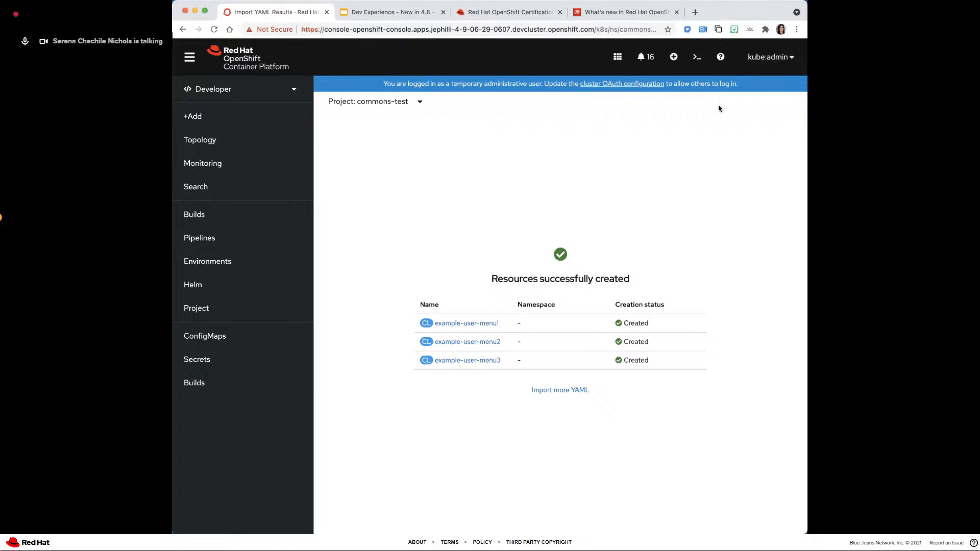
{"action": "left_click", "coordinate": [749, 58]}
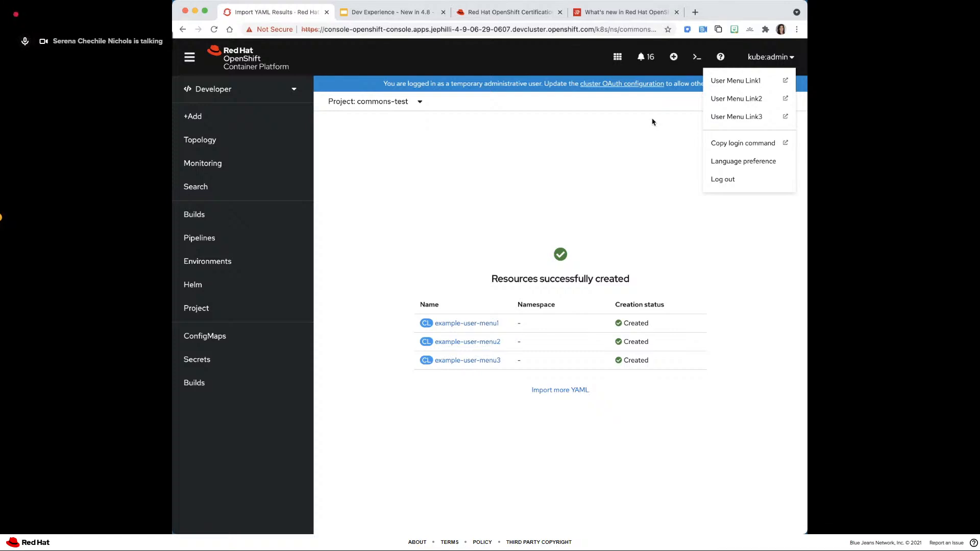
{"action": "left_click", "coordinate": [302, 171]}
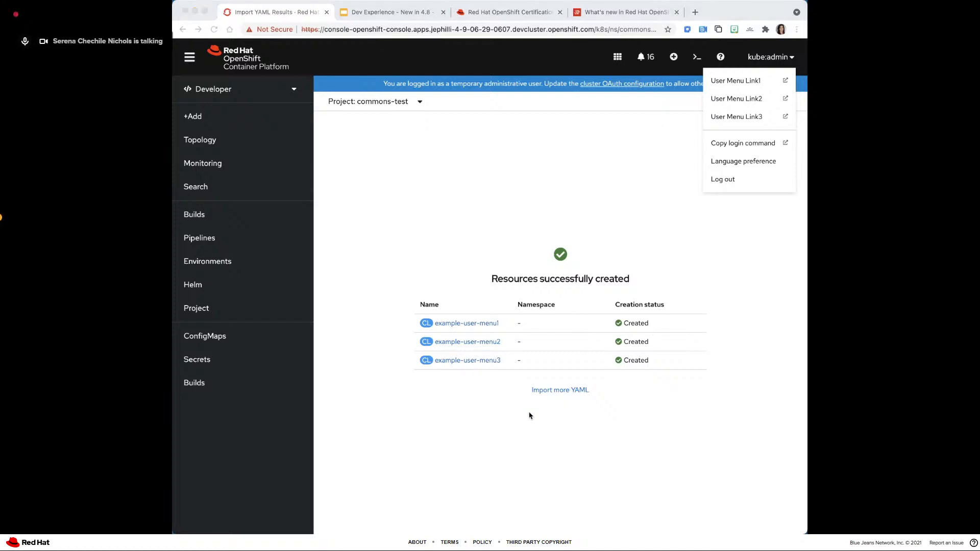
{"action": "left_click", "coordinate": [657, 172]}
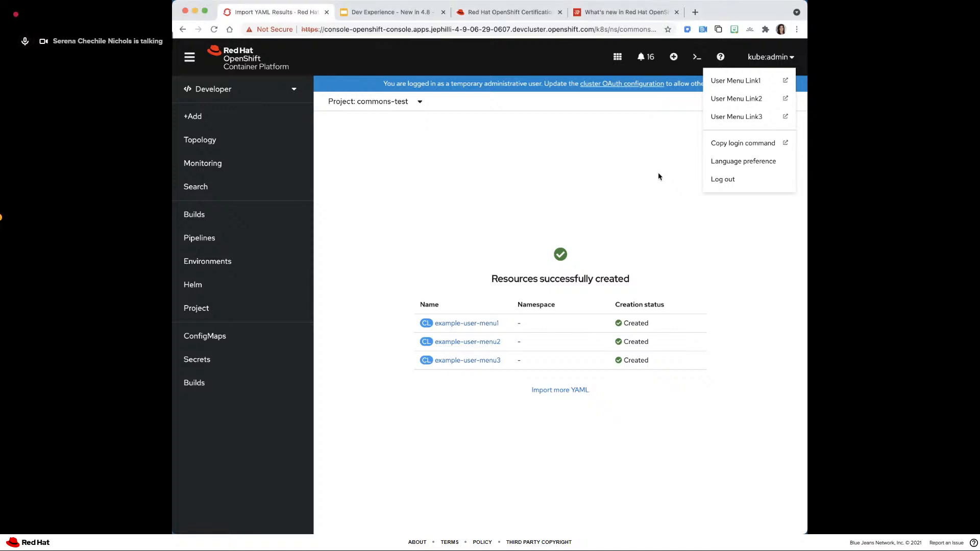
- Advance the presentation to the Easy import for App artifacts slide and return to the OpenShift console
{"action": "left_click", "coordinate": [388, 12]}
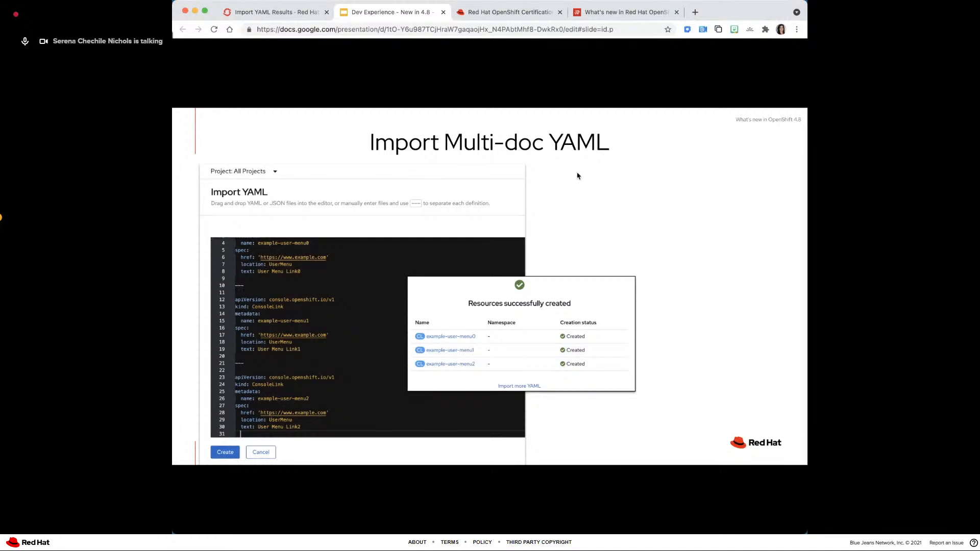
{"action": "key", "text": "Right"}
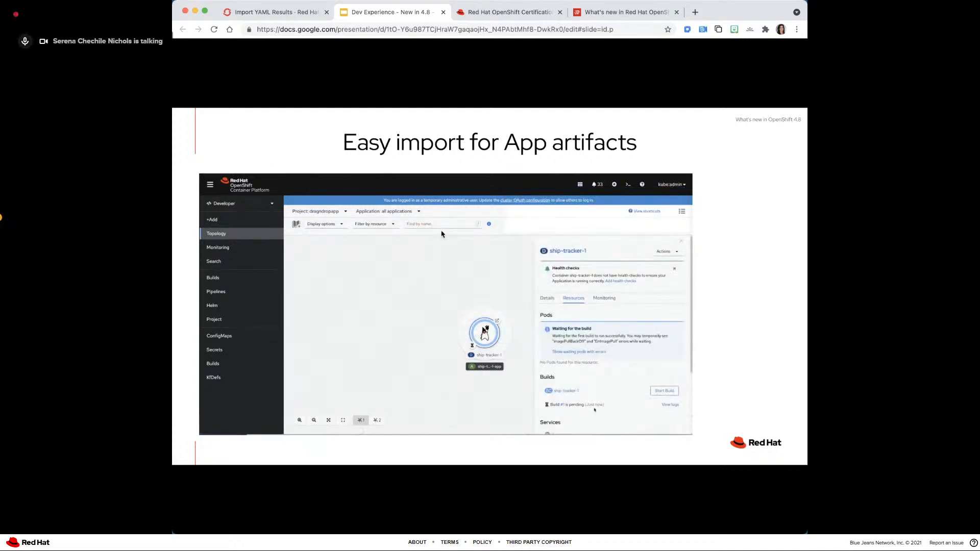
{"action": "left_click", "coordinate": [252, 11]}
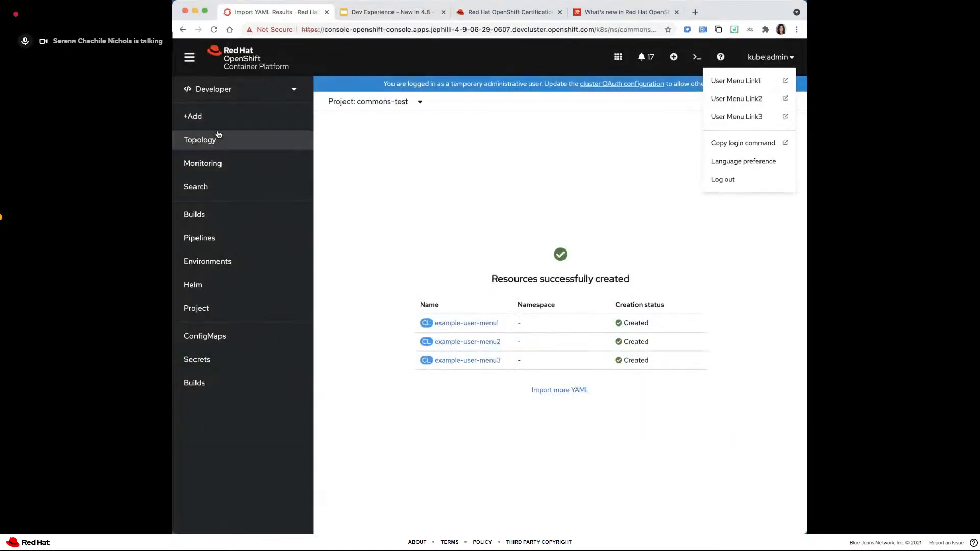
- Open the Topology view and create a new project named newproj
{"action": "left_click", "coordinate": [218, 137]}
{"action": "left_click", "coordinate": [375, 103]}
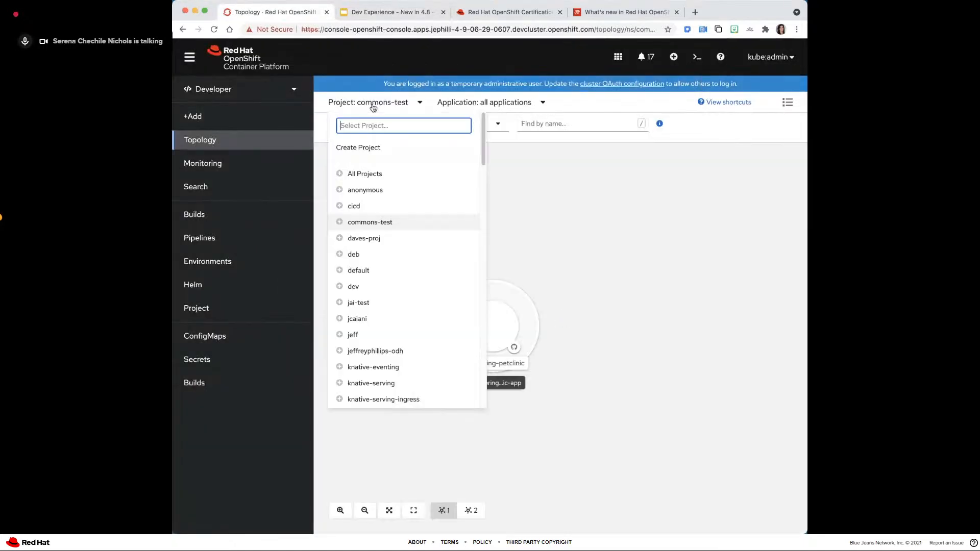
{"action": "left_click", "coordinate": [362, 148]}
{"action": "type", "text": "mnewpro"}
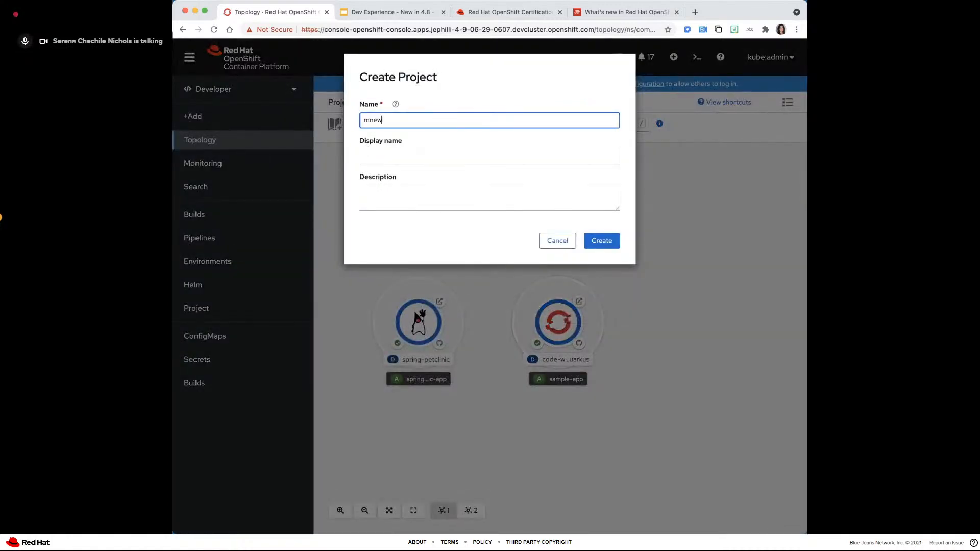
{"action": "key", "text": "BackSpace"}
{"action": "key", "text": "BackSpace"}
{"action": "key", "text": "BackSpace"}
{"action": "key", "text": "BackSpace"}
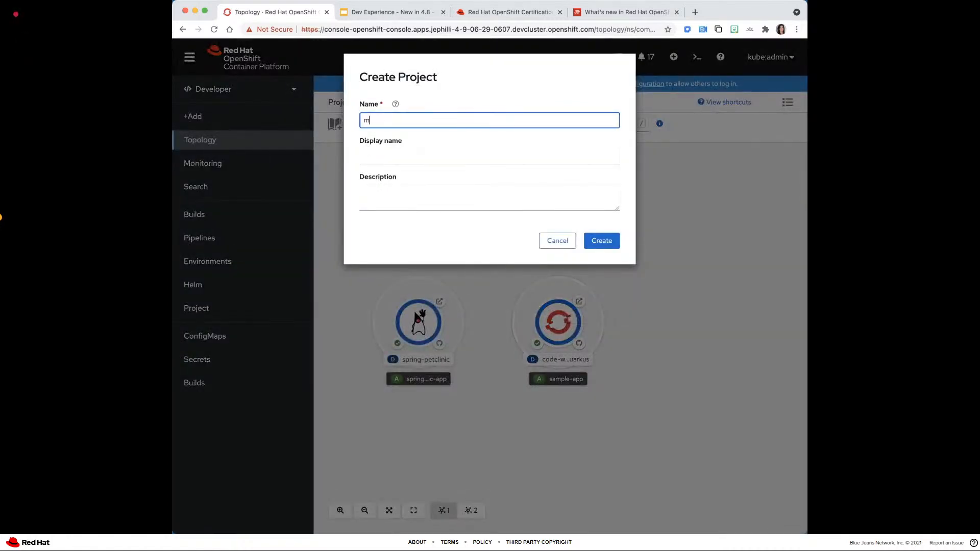
{"action": "type", "text": "newproj"}
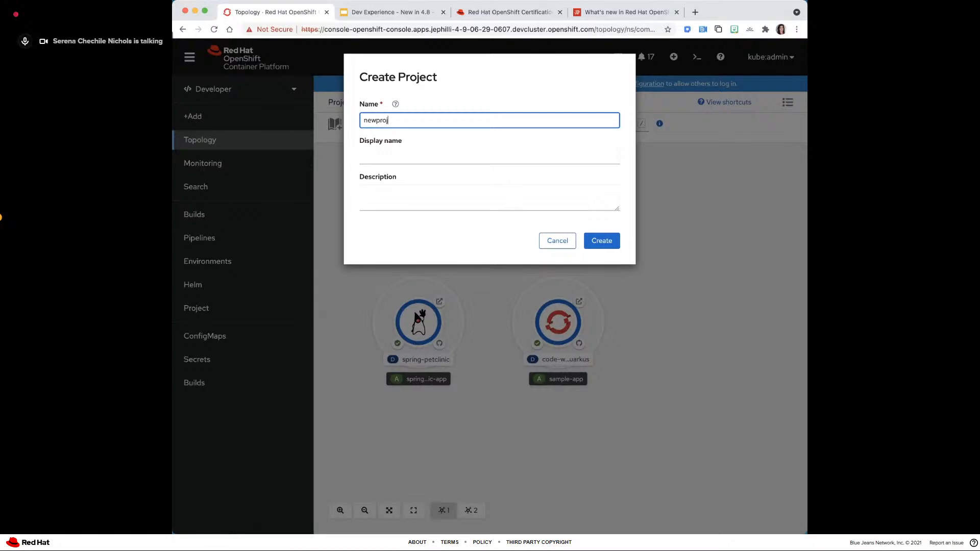
{"action": "key", "text": "Return"}
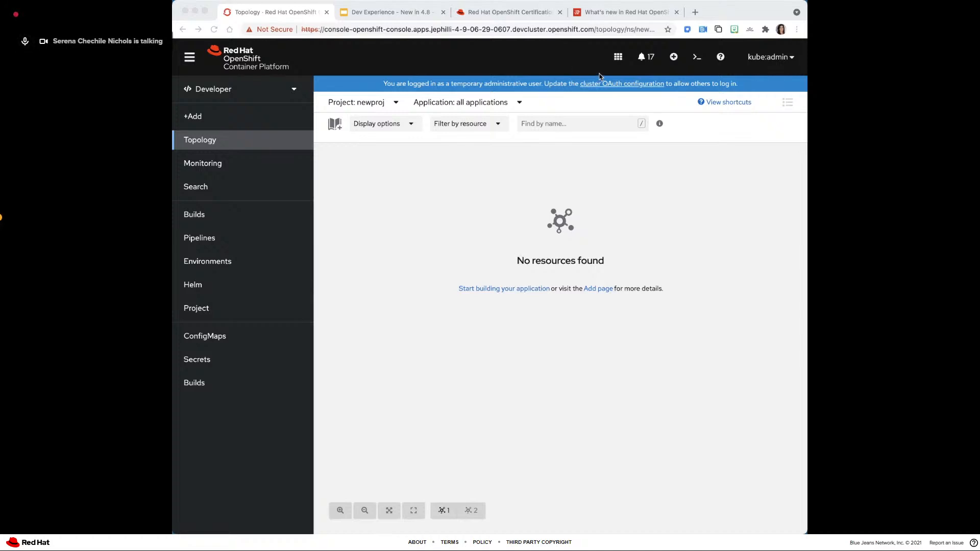
- Drop ship-tracker-1.0.0-SNAPSHOT-runner.jar onto the empty topology and create the application from it as a Deployment with a route
{"action": "left_click_drag", "start_coordinate": [604, 133], "coordinate": [562, 349]}
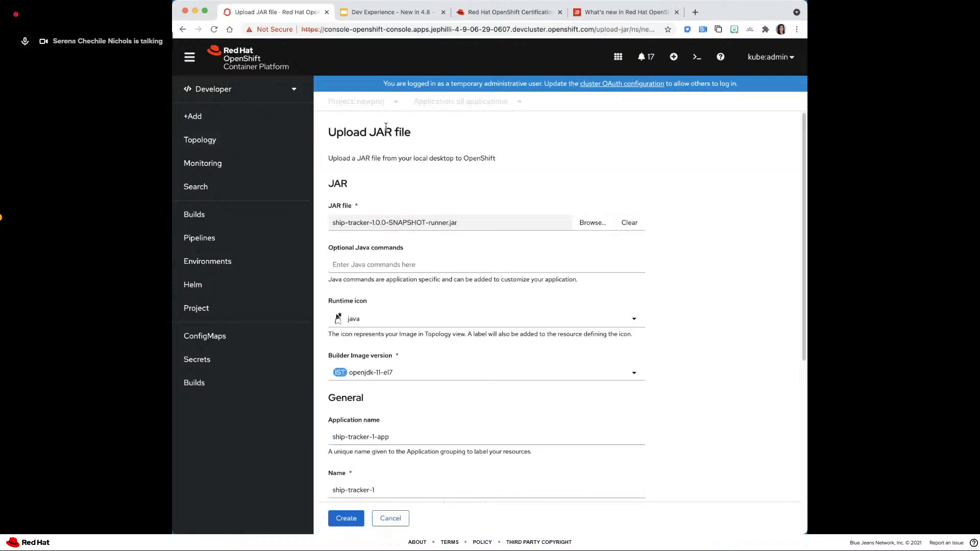
{"action": "scroll", "coordinate": [388, 302], "scroll_direction": "down", "scroll_amount": 1}
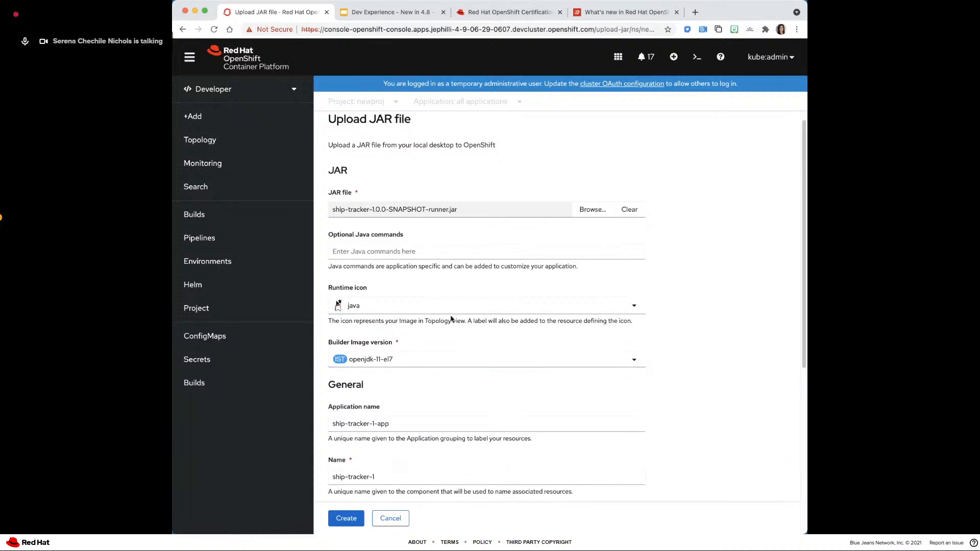
{"action": "scroll", "coordinate": [446, 314], "scroll_direction": "down", "scroll_amount": 5}
{"action": "scroll", "coordinate": [444, 327], "scroll_direction": "down", "scroll_amount": 1}
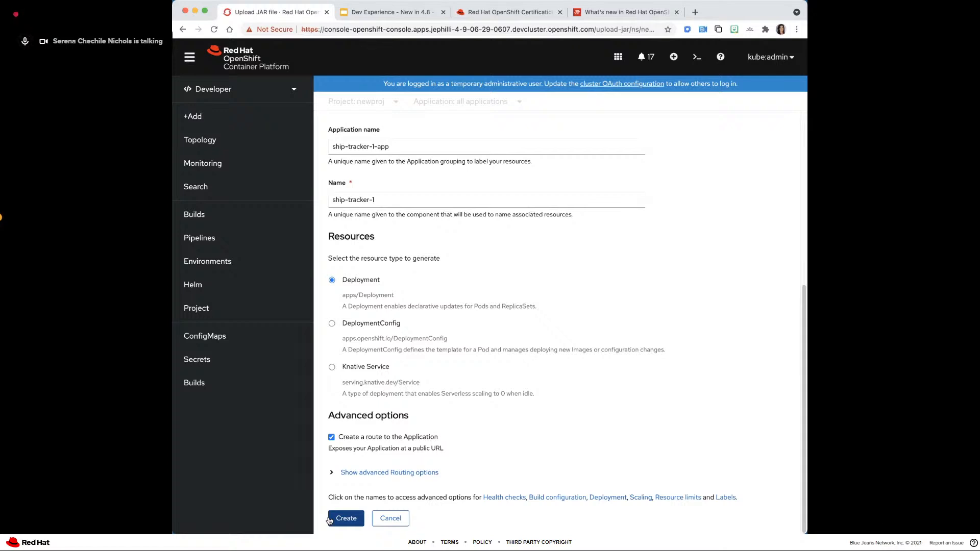
{"action": "left_click", "coordinate": [330, 519]}
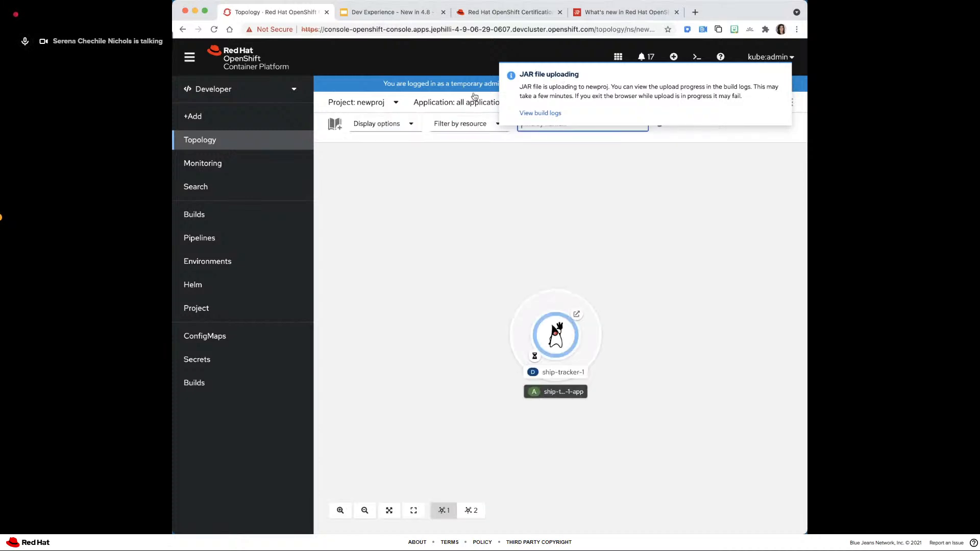
- View the build logs for the uploaded JAR and return to the Topology view of newproj
{"action": "left_click", "coordinate": [536, 113]}
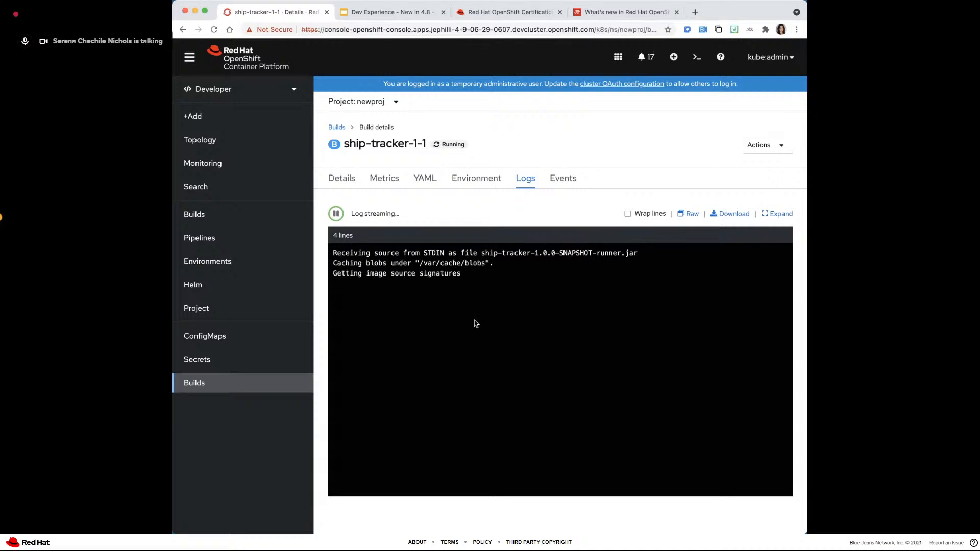
{"action": "left_click", "coordinate": [235, 137]}
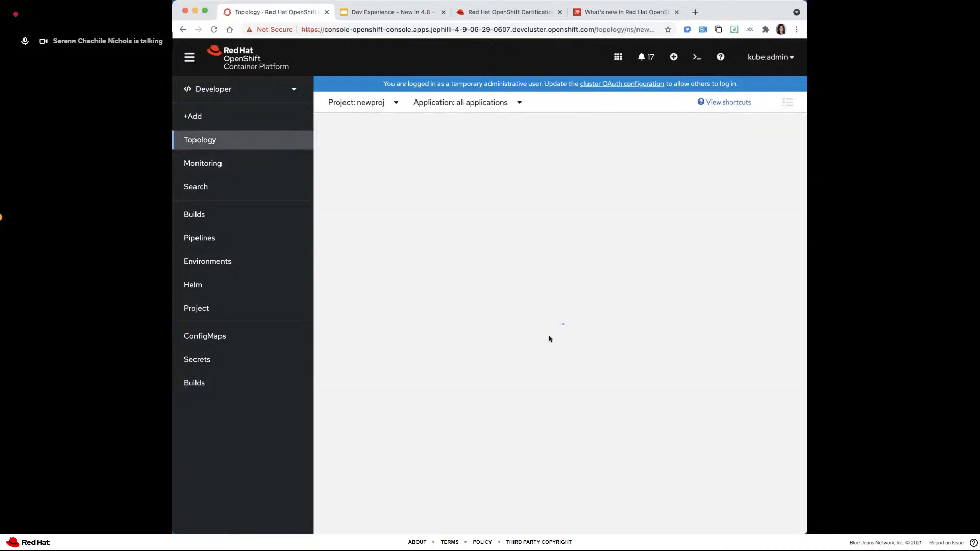
{"action": "left_click_drag", "start_coordinate": [457, 344], "coordinate": [391, 304]}
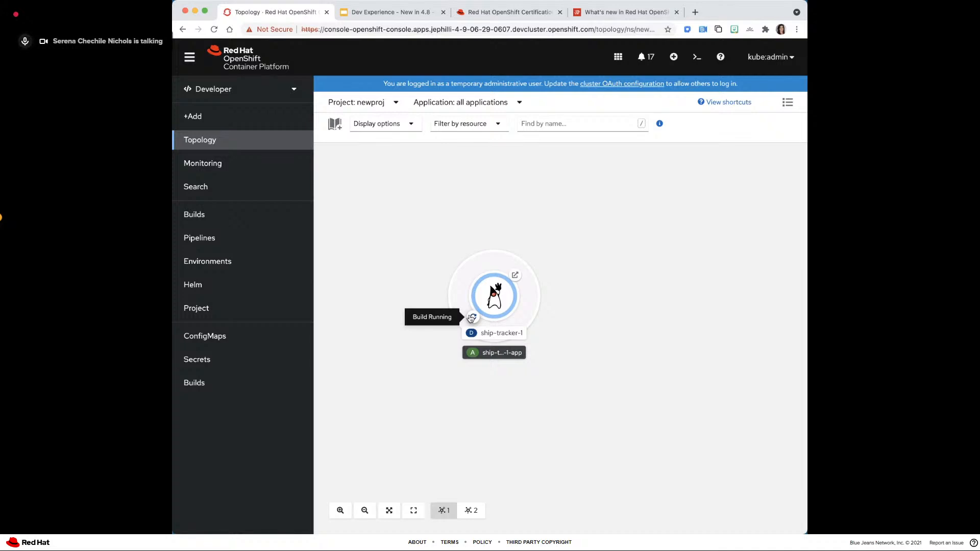
- Advance the presentation to the Improved search in Catalog & Topology slide and switch back to the OpenShift console
{"action": "left_click", "coordinate": [376, 13]}
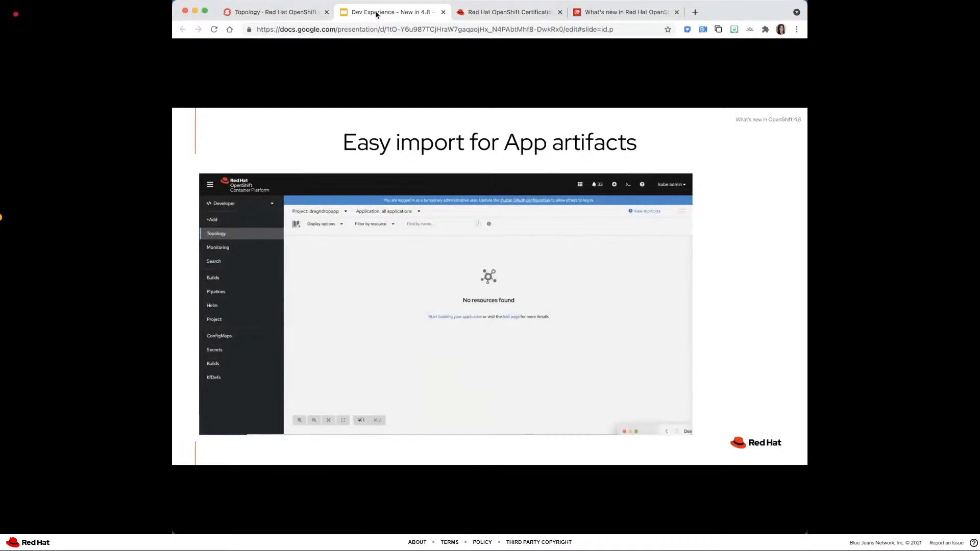
{"action": "key", "text": "Right"}
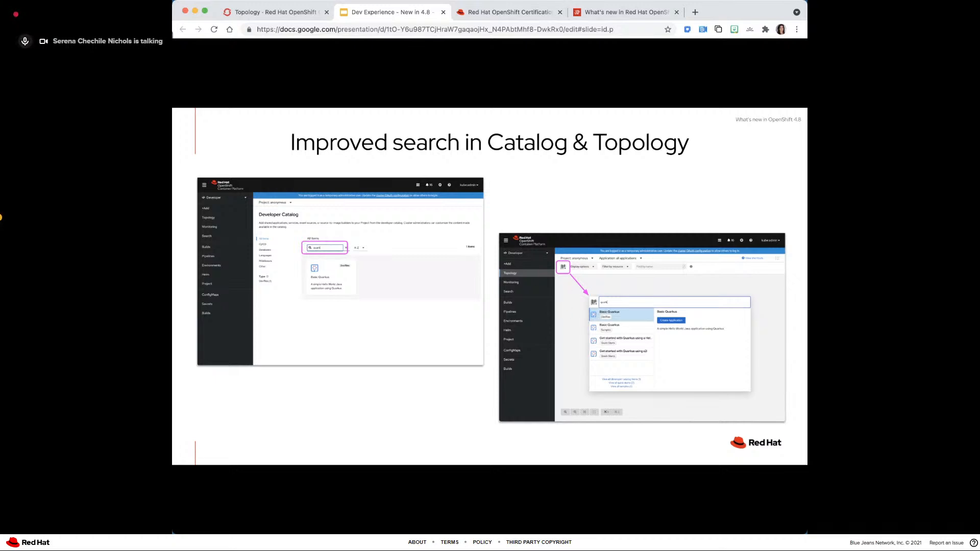
{"action": "left_click", "coordinate": [255, 12]}
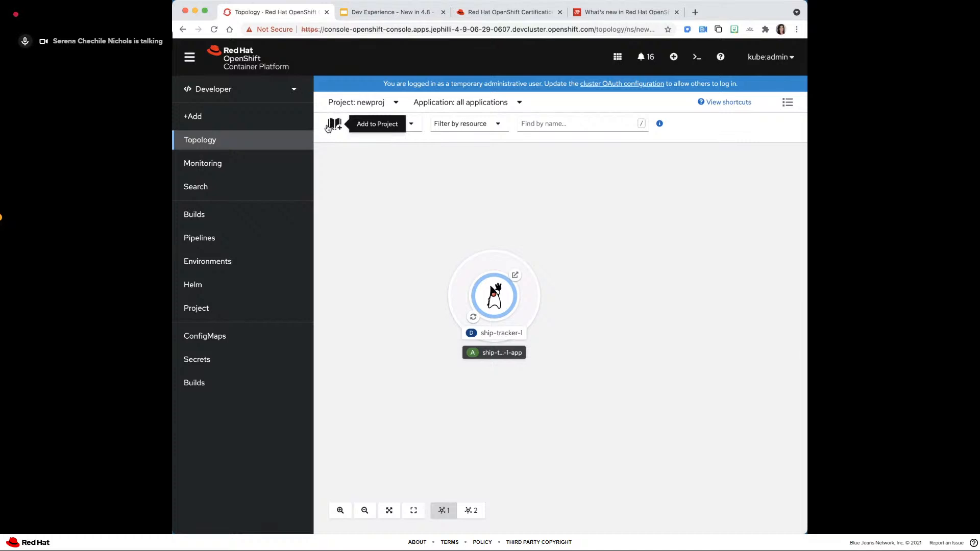
- Open the Add to Project quick search in the topology and search for "quarkus quick"
{"action": "left_click", "coordinate": [334, 125]}
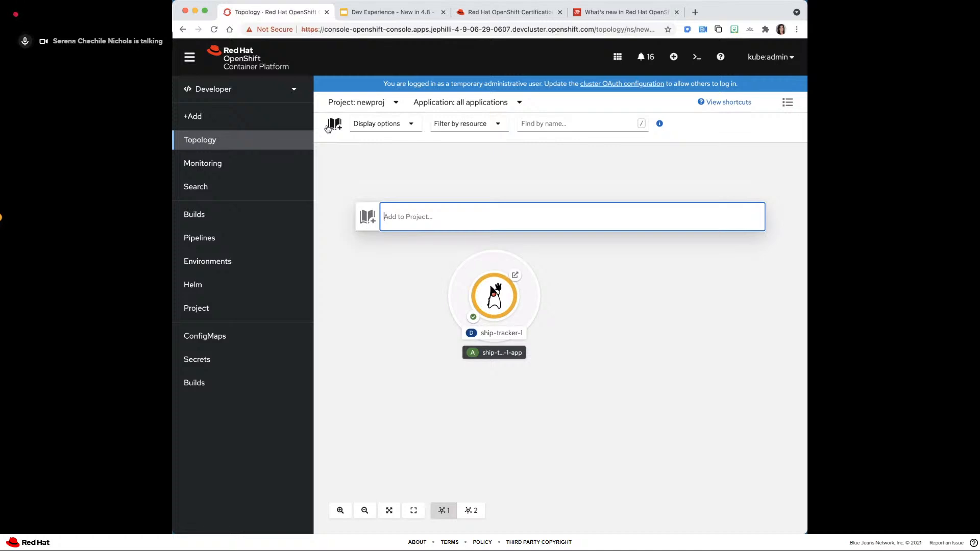
{"action": "type", "text": "qu"}
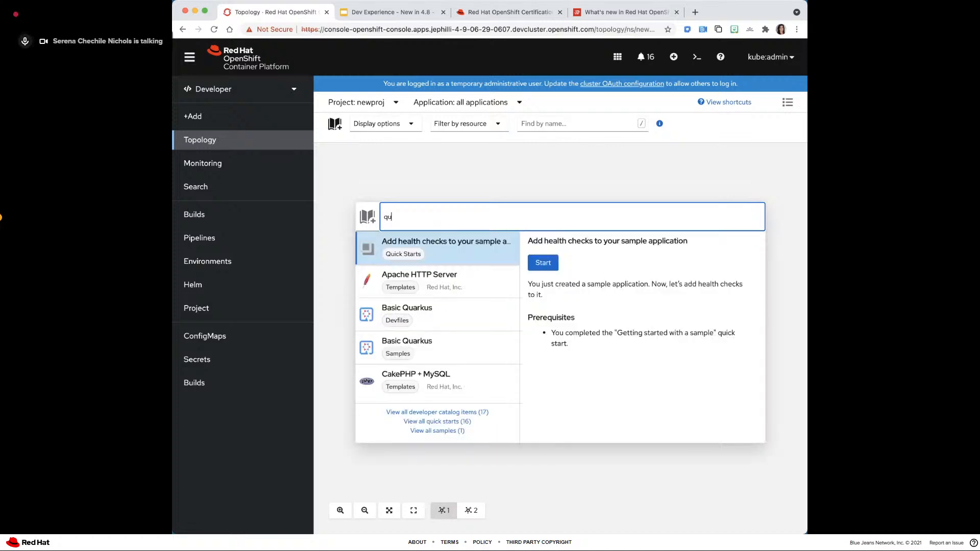
{"action": "type", "text": "arku"}
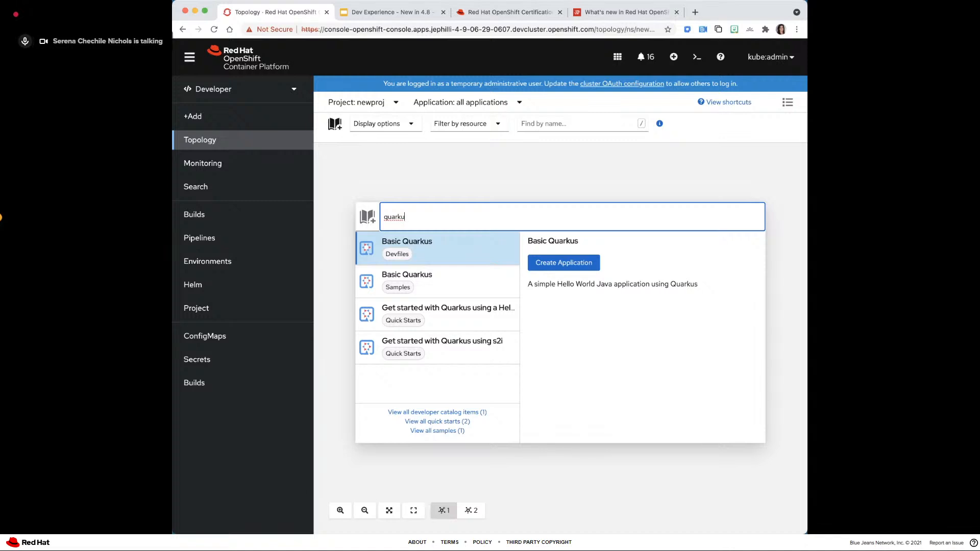
{"action": "type", "text": "s quick"}
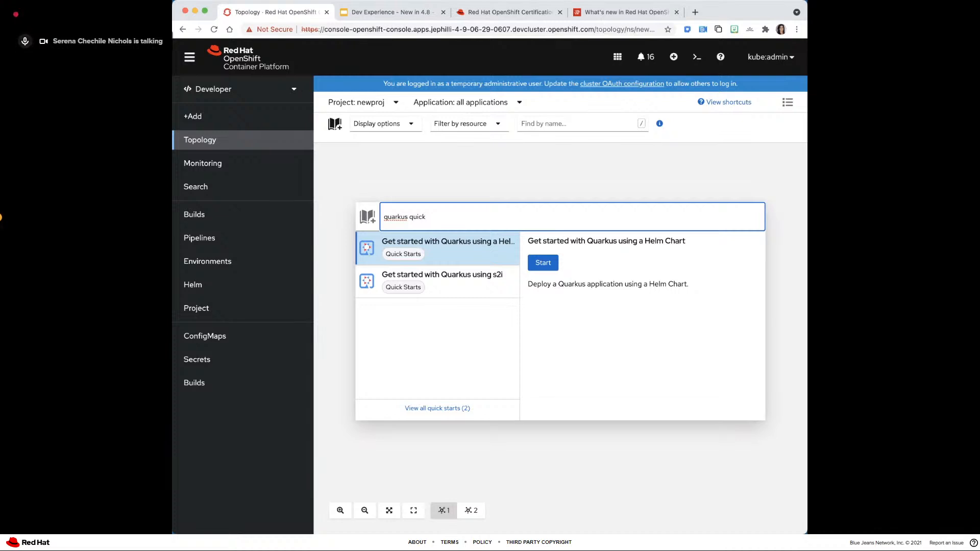
- Replace the Add to Project search text with "postgres eph" to look for ephemeral PostgreSQL templates
{"action": "key", "text": "BackSpace"}
{"action": "key", "text": "BackSpace"}
{"action": "key", "text": "BackSpace"}
{"action": "key", "text": "BackSpace"}
{"action": "key", "text": "BackSpace"}
{"action": "key", "text": "BackSpace"}
{"action": "key", "text": "BackSpace"}
{"action": "key", "text": "BackSpace"}
{"action": "key", "text": "BackSpace"}
{"action": "key", "text": "BackSpace"}
{"action": "key", "text": "BackSpace"}
{"action": "key", "text": "BackSpace"}
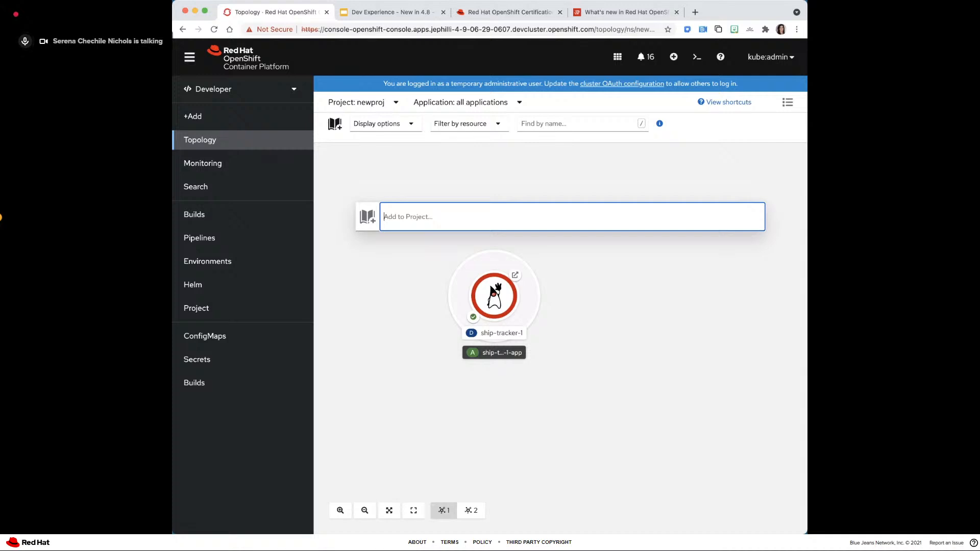
{"action": "type", "text": "postgres"}
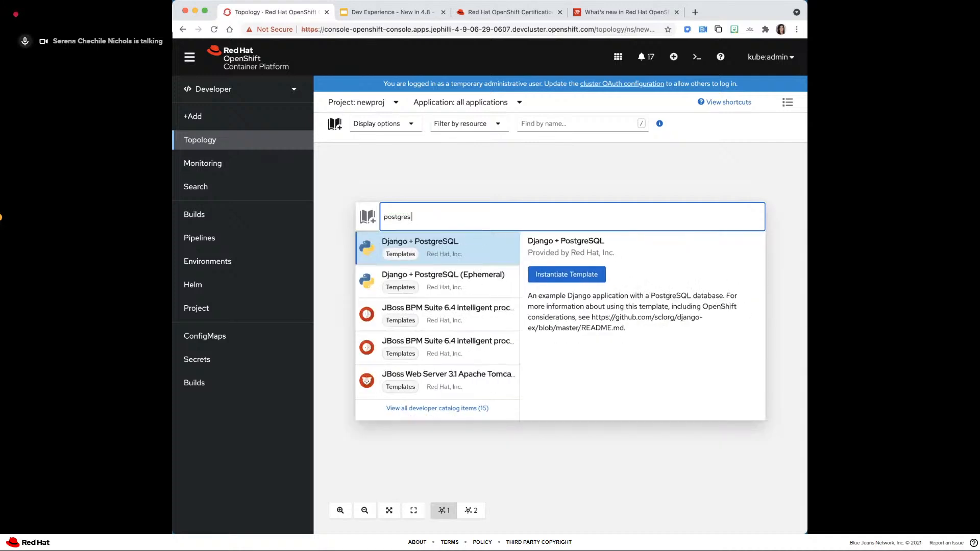
{"action": "type", "text": " eph"}
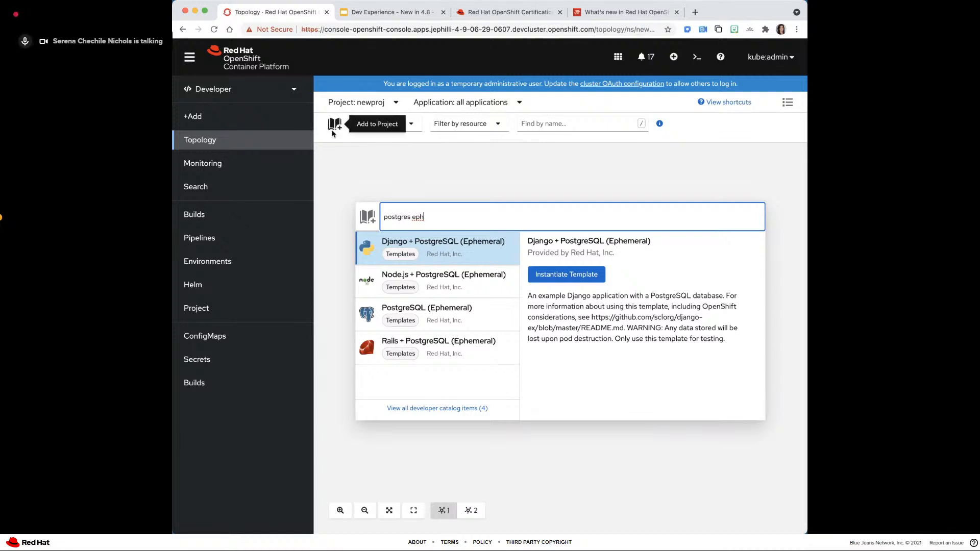
- Open the Developer Catalog from the Add page and filter all items by "postgres ephem"
{"action": "left_click", "coordinate": [241, 122]}
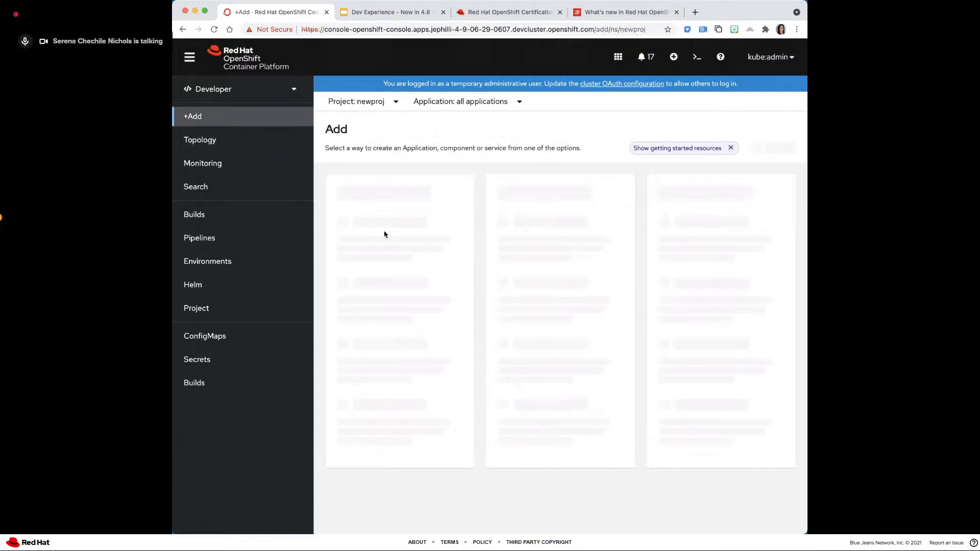
{"action": "left_click", "coordinate": [373, 232]}
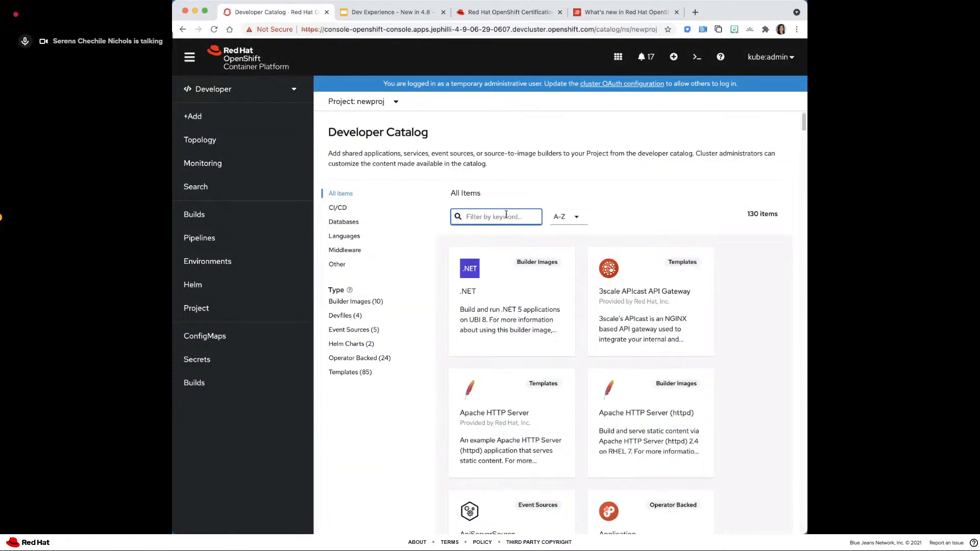
{"action": "type", "text": "postgres"}
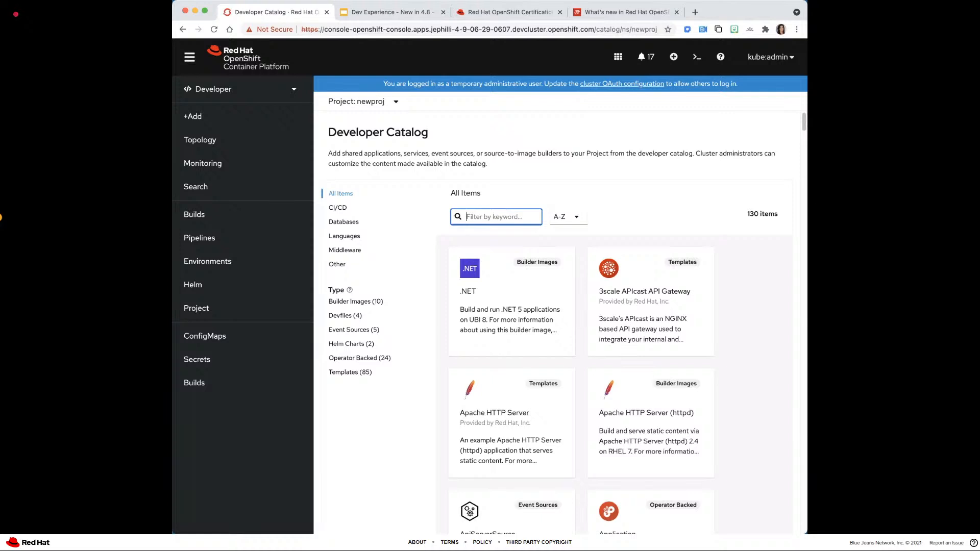
{"action": "type", "text": " ephem"}
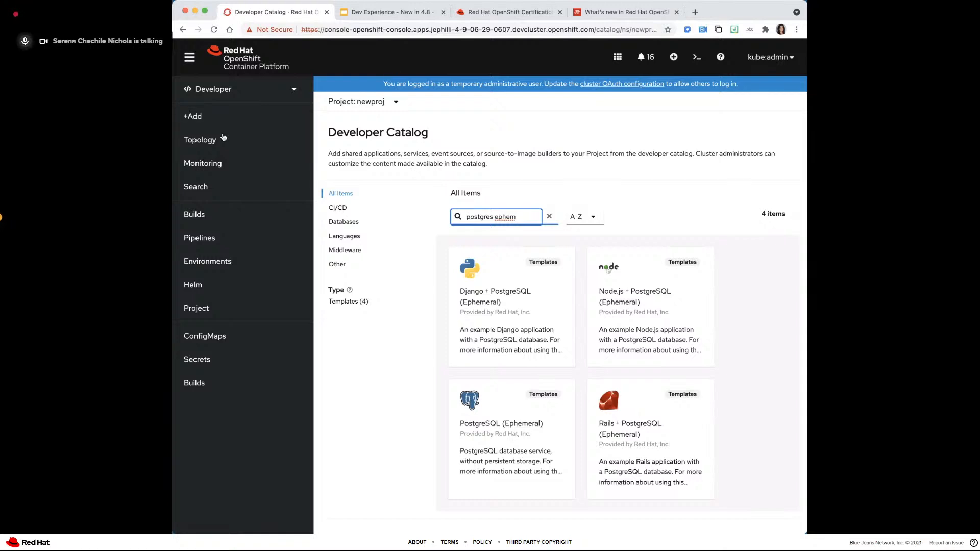
- Switch to the presentation and advance it to the slide on form based edit for Deployment/DCs
{"action": "left_click", "coordinate": [367, 14]}
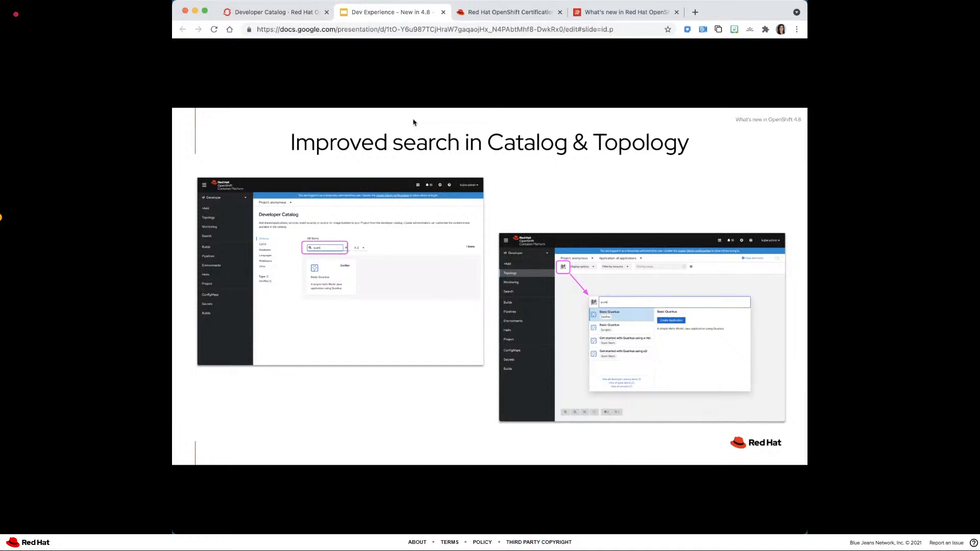
{"action": "key", "text": "Right"}
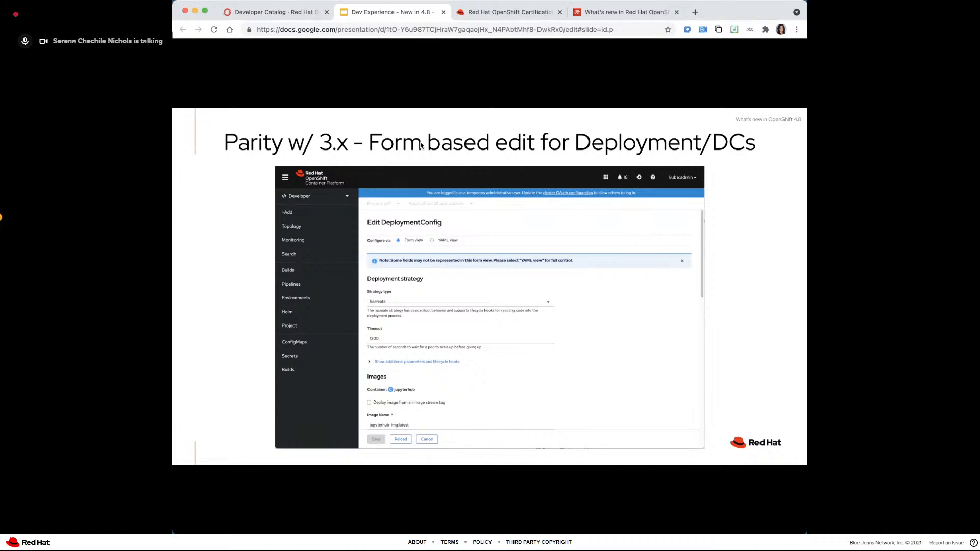
- Return to the console's Topology view and open the Edit Deployment form for the spring-petclinic deployment
{"action": "left_click", "coordinate": [289, 14]}
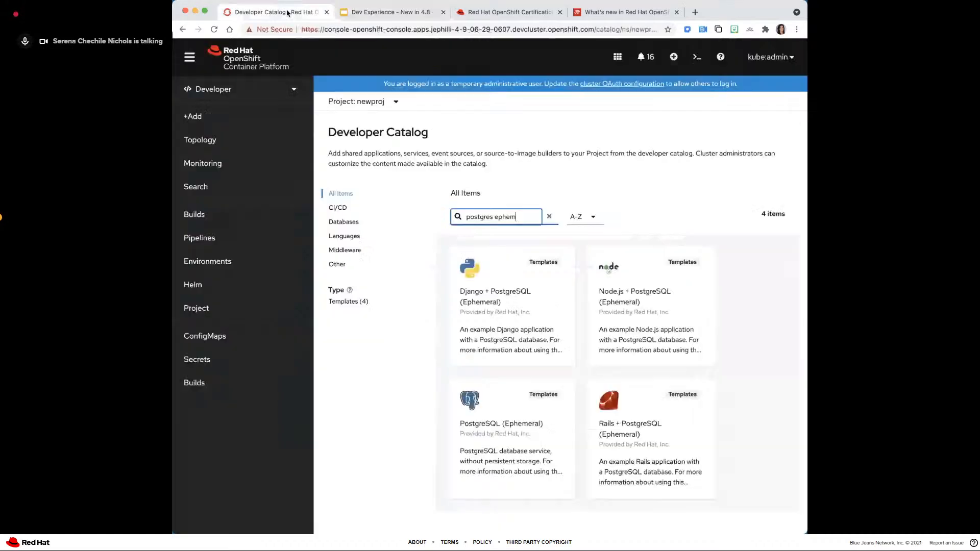
{"action": "left_click", "coordinate": [229, 139]}
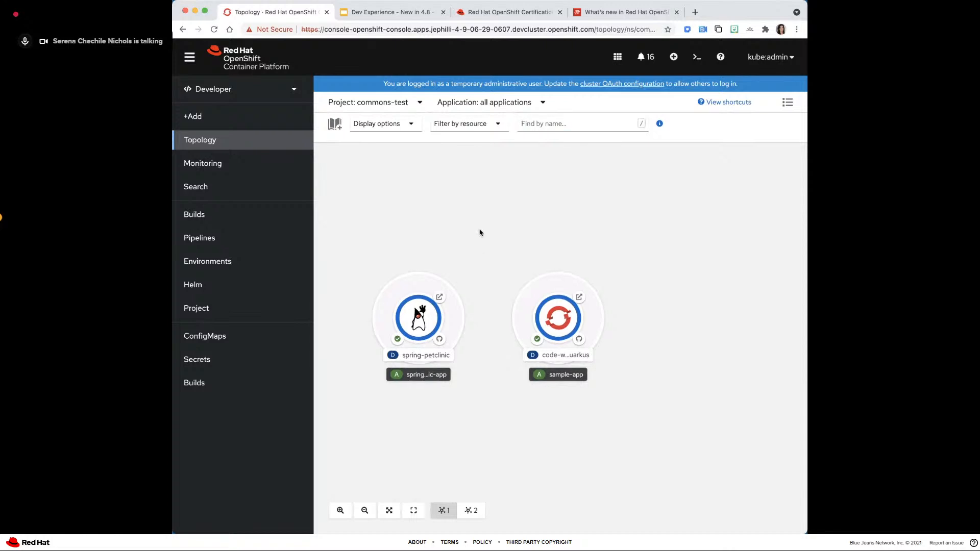
{"action": "left_click", "coordinate": [414, 305]}
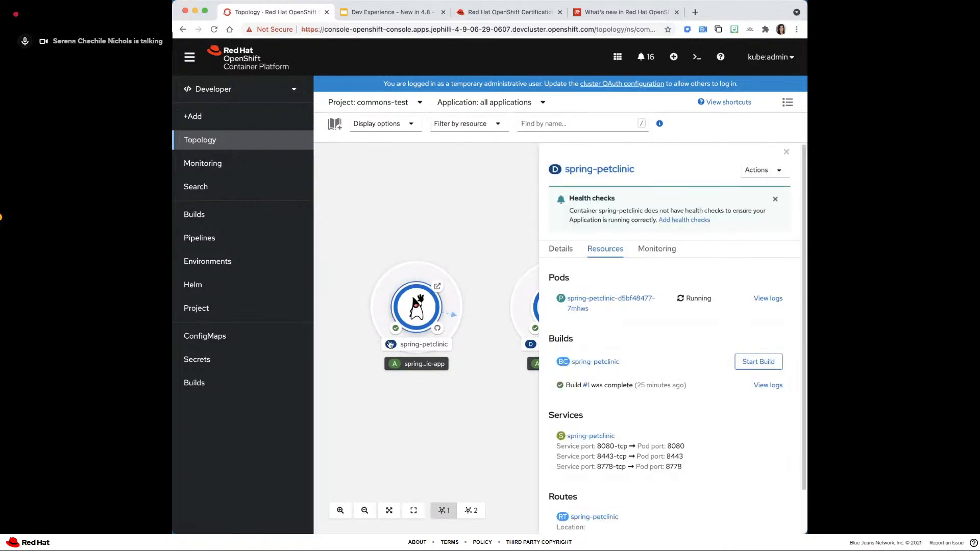
{"action": "left_click", "coordinate": [762, 170]}
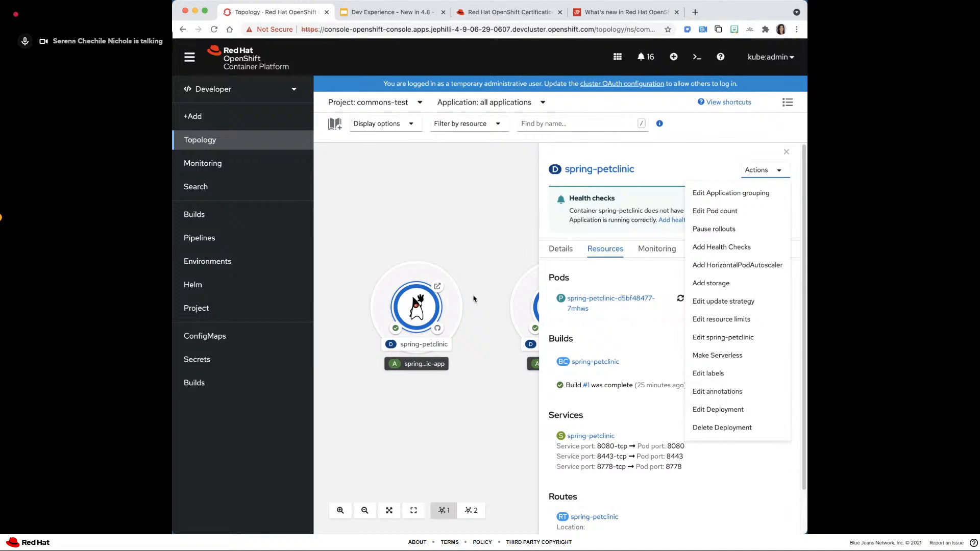
{"action": "right_click", "coordinate": [417, 302]}
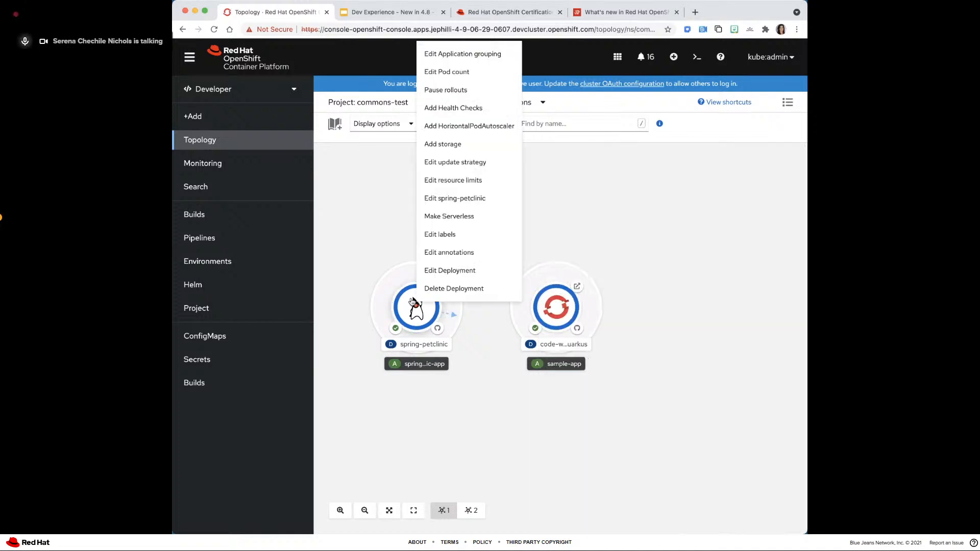
{"action": "left_click", "coordinate": [443, 272]}
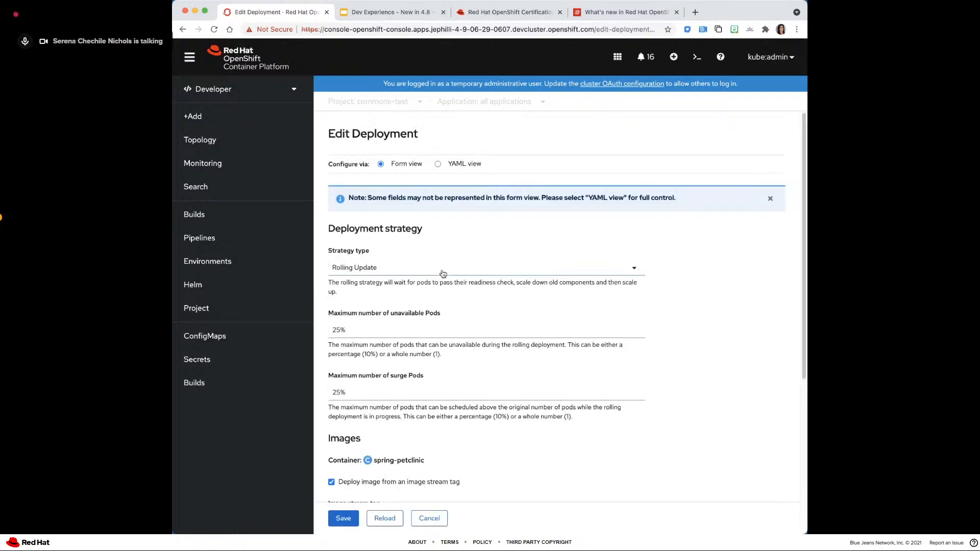
- Examine the deployment strategy, image, environment variable and advanced option sections of the Edit Deployment form
{"action": "scroll", "coordinate": [440, 271], "scroll_direction": "down", "scroll_amount": 4}
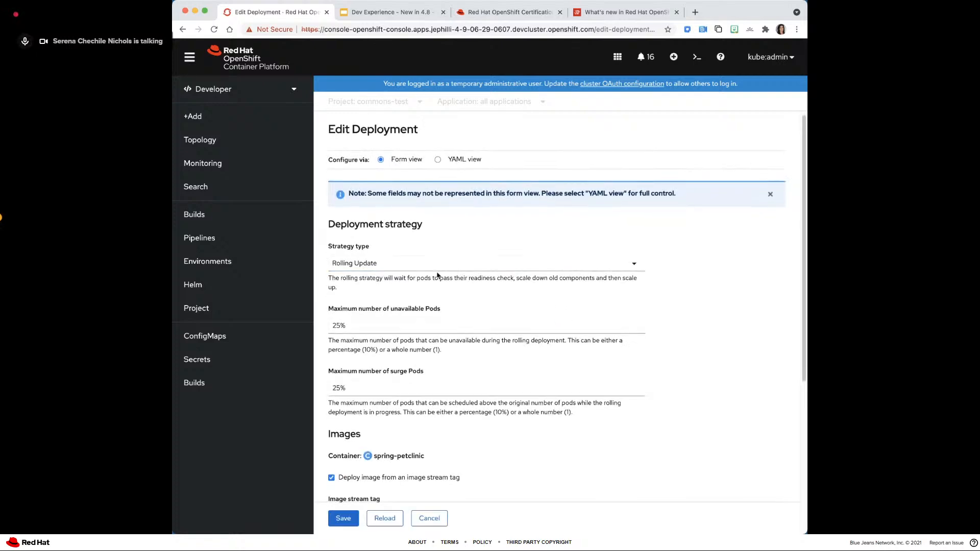
{"action": "scroll", "coordinate": [437, 271], "scroll_direction": "down", "scroll_amount": 1}
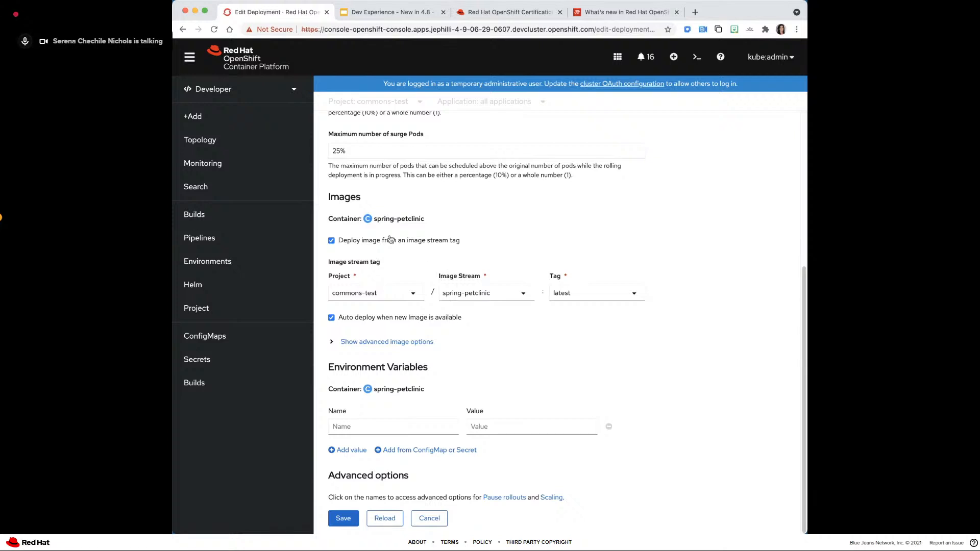
{"action": "scroll", "coordinate": [392, 245], "scroll_direction": "up", "scroll_amount": 5}
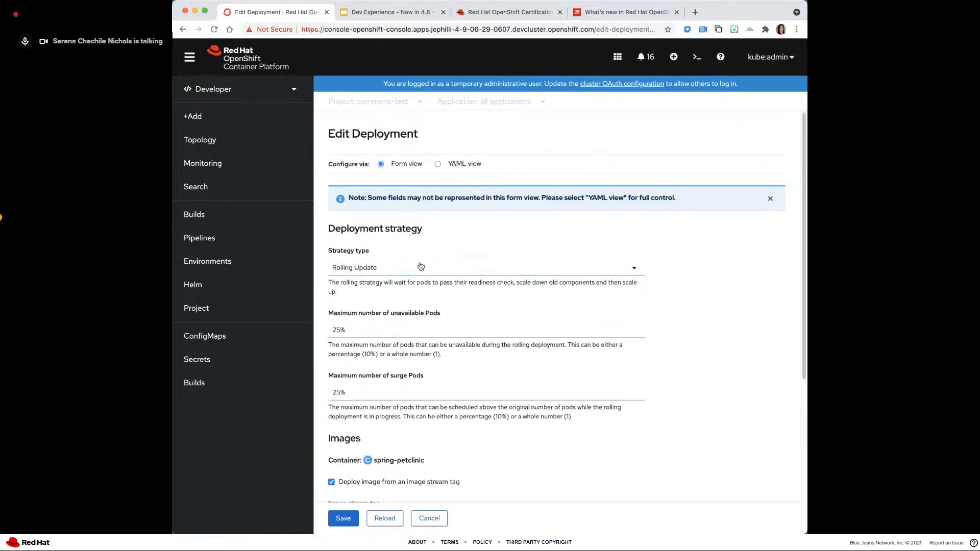
{"action": "scroll", "coordinate": [421, 267], "scroll_direction": "down", "scroll_amount": 1}
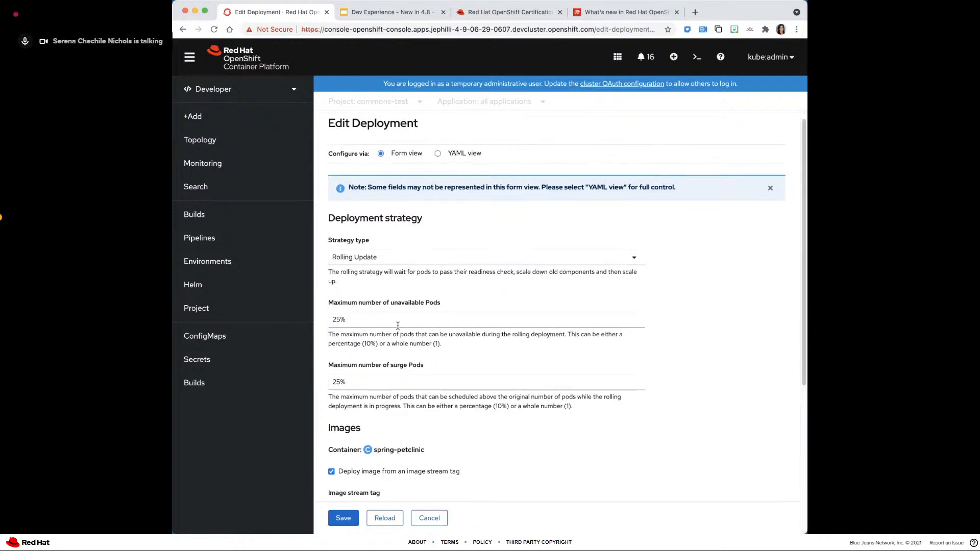
{"action": "scroll", "coordinate": [398, 325], "scroll_direction": "down", "scroll_amount": 5}
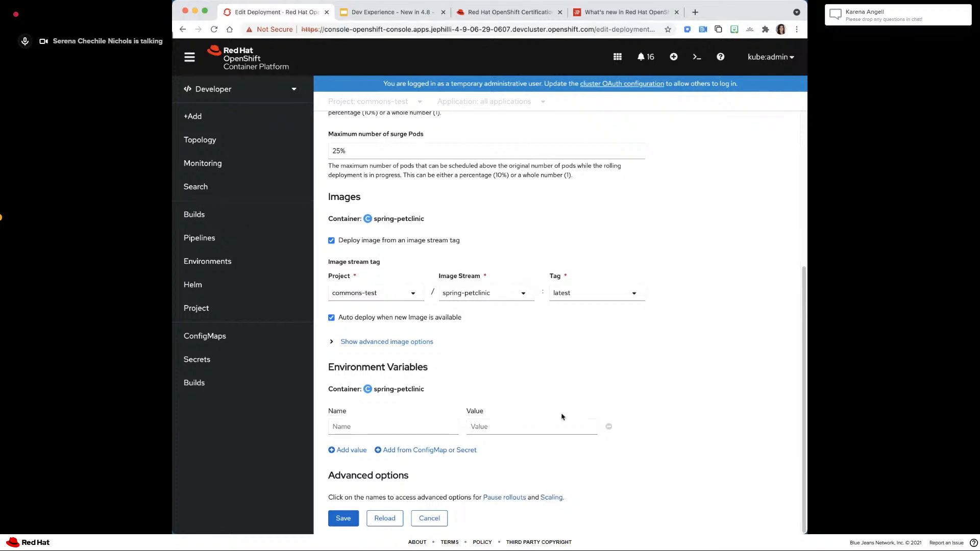
{"action": "scroll", "coordinate": [561, 415], "scroll_direction": "up", "scroll_amount": 1}
{"action": "scroll", "coordinate": [562, 414], "scroll_direction": "up", "scroll_amount": 5}
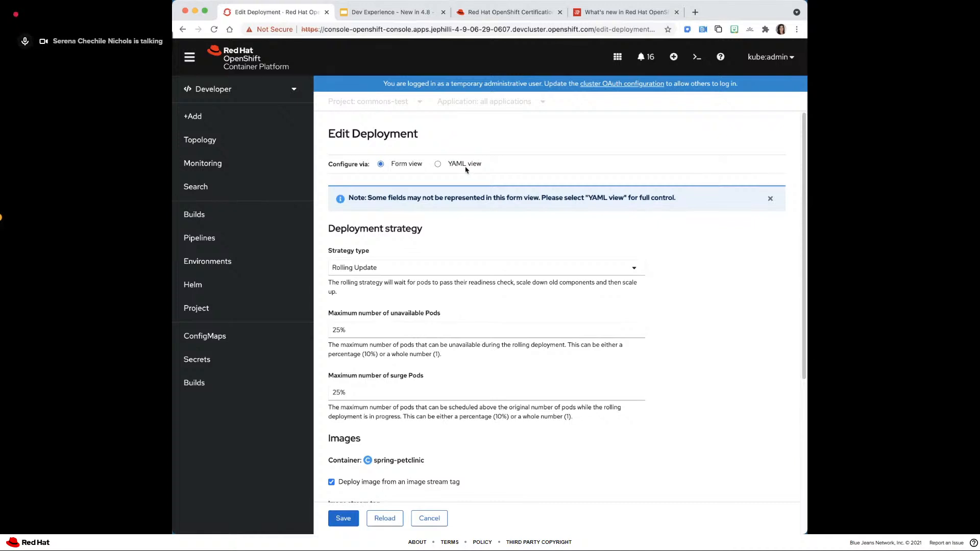
- Show the spring-petclinic deployment in YAML view, return to form view and cancel the edit
{"action": "left_click", "coordinate": [434, 164]}
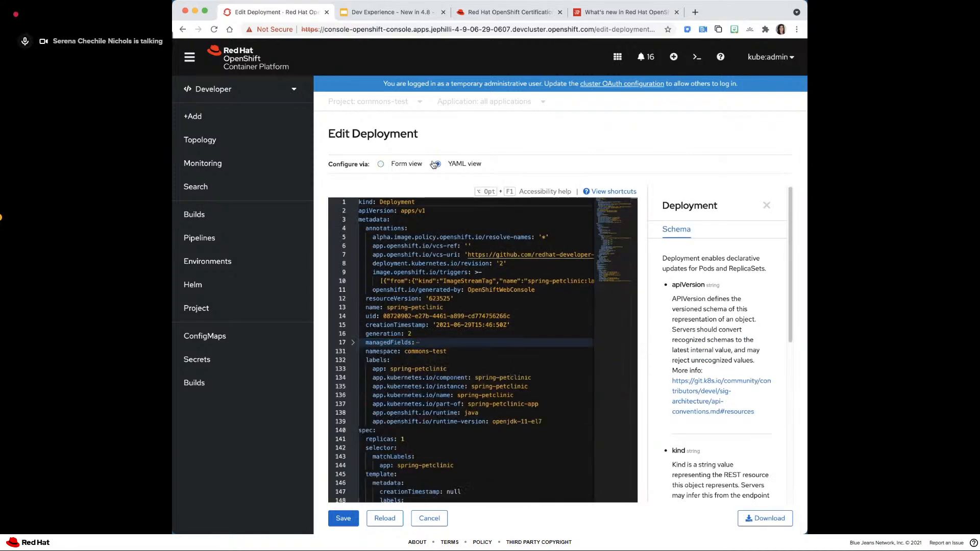
{"action": "left_click", "coordinate": [379, 164]}
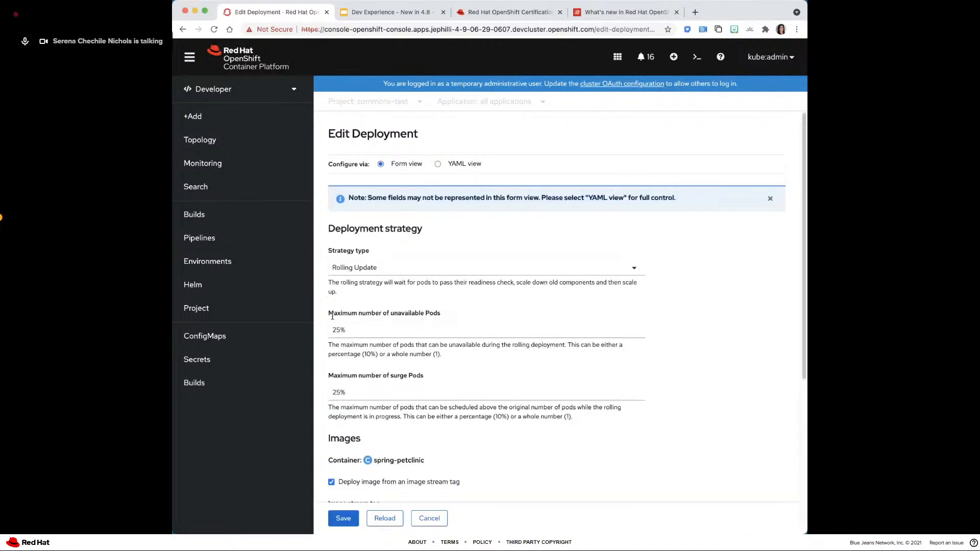
{"action": "left_click", "coordinate": [423, 519]}
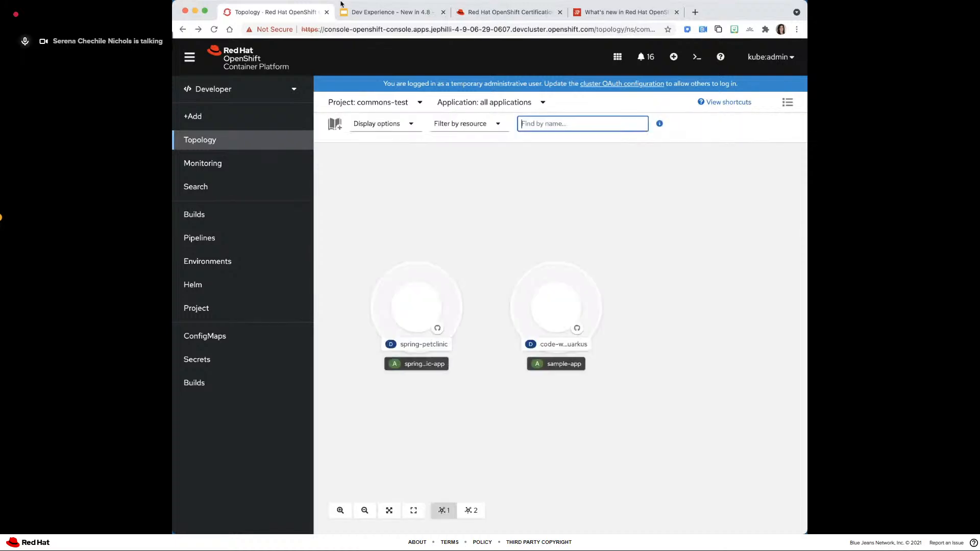
- Switch to the presentation and advance it to the Expanded UI for Serverless slide about Make Serverless
{"action": "left_click", "coordinate": [380, 13]}
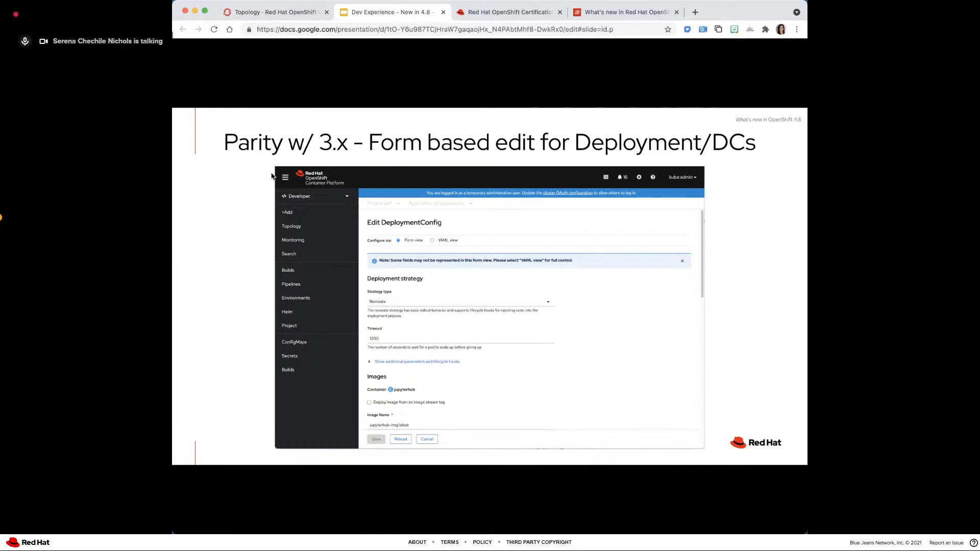
{"action": "key", "text": "Right"}
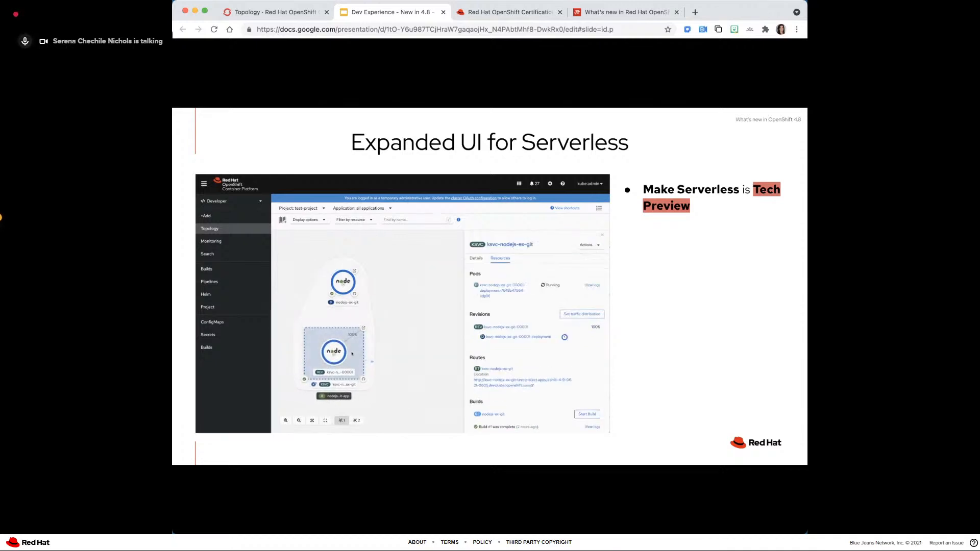
- Go back to the console topology and move the spring-petclinic node farther away from the sample-app node
{"action": "left_click", "coordinate": [513, 15]}
{"action": "left_click", "coordinate": [285, 11]}
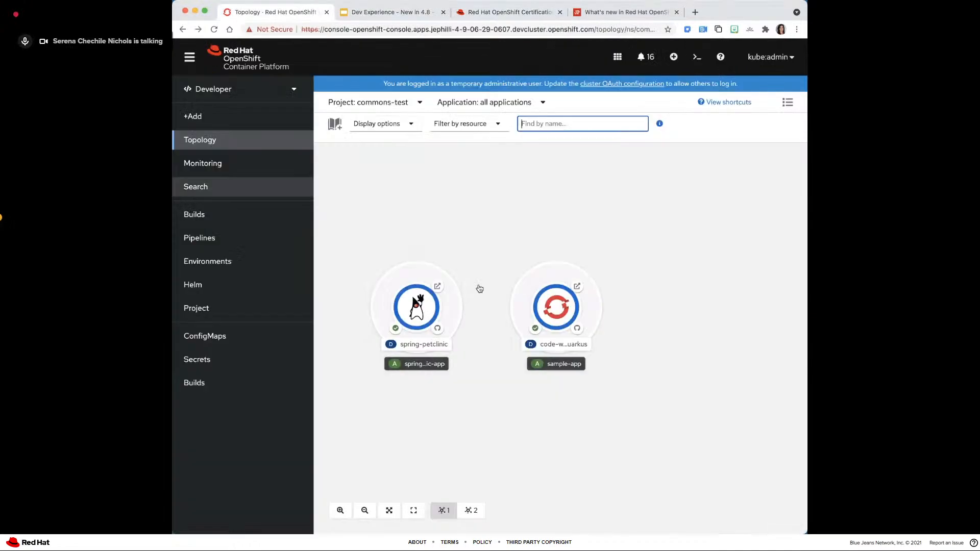
{"action": "left_click", "coordinate": [462, 204]}
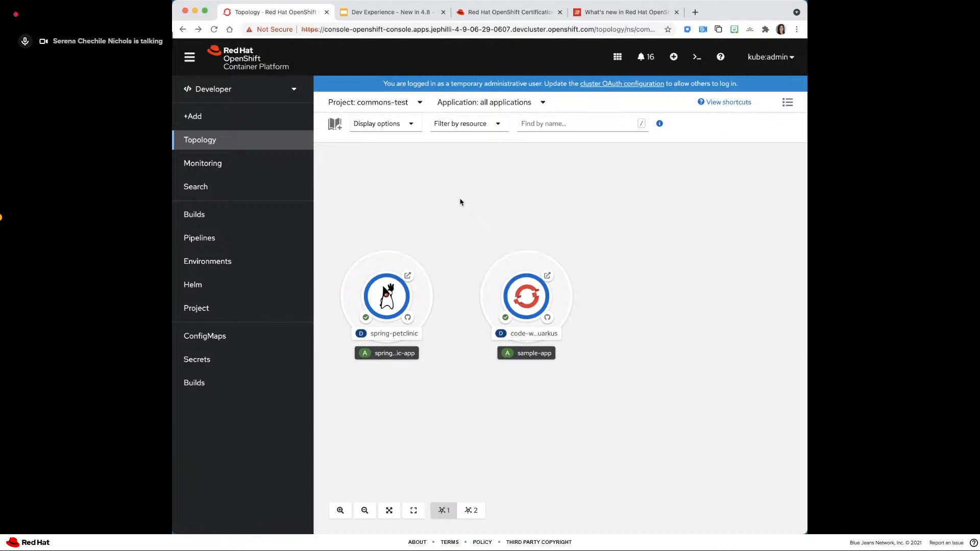
{"action": "left_click_drag", "start_coordinate": [460, 202], "coordinate": [550, 211]}
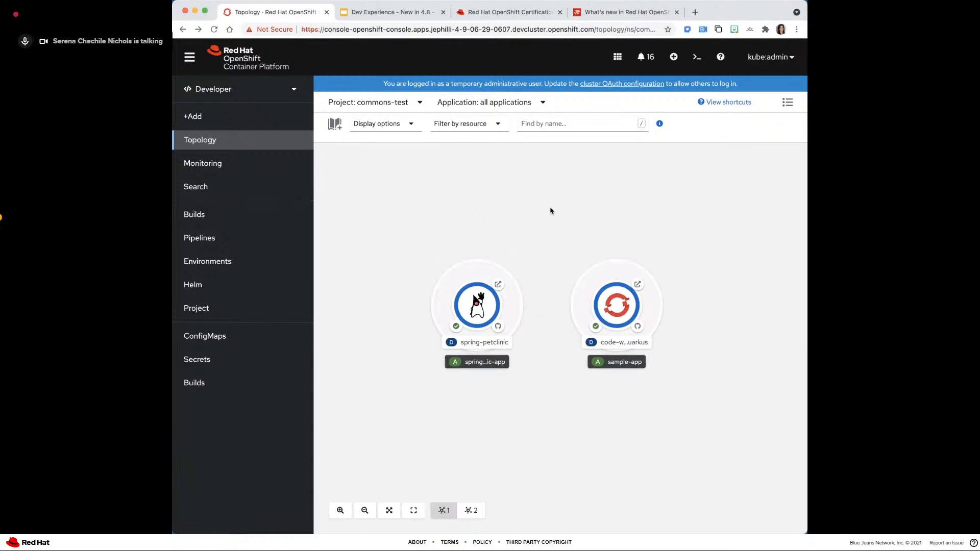
{"action": "left_click_drag", "start_coordinate": [446, 280], "coordinate": [347, 255]}
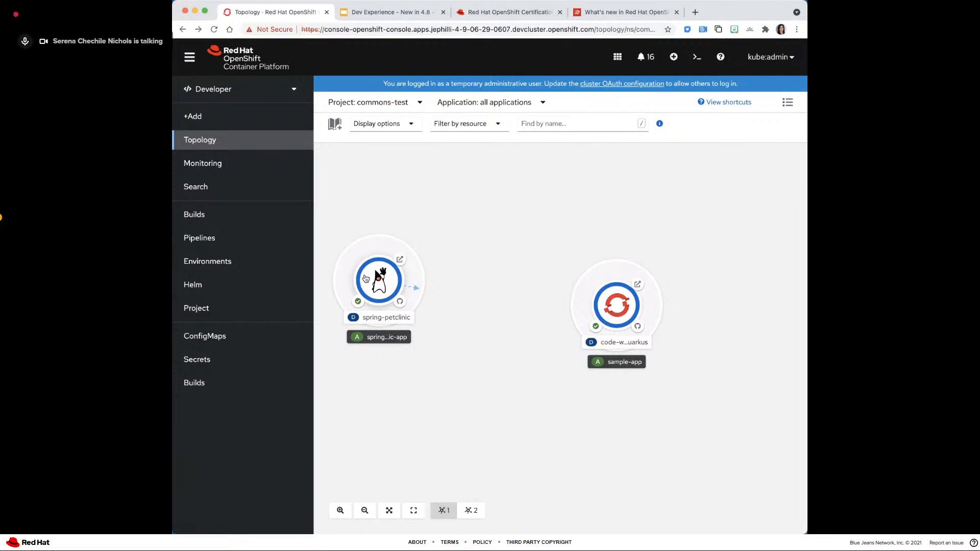
- Open the Make Serverless form for the spring-petclinic deployment
{"action": "right_click", "coordinate": [365, 279]}
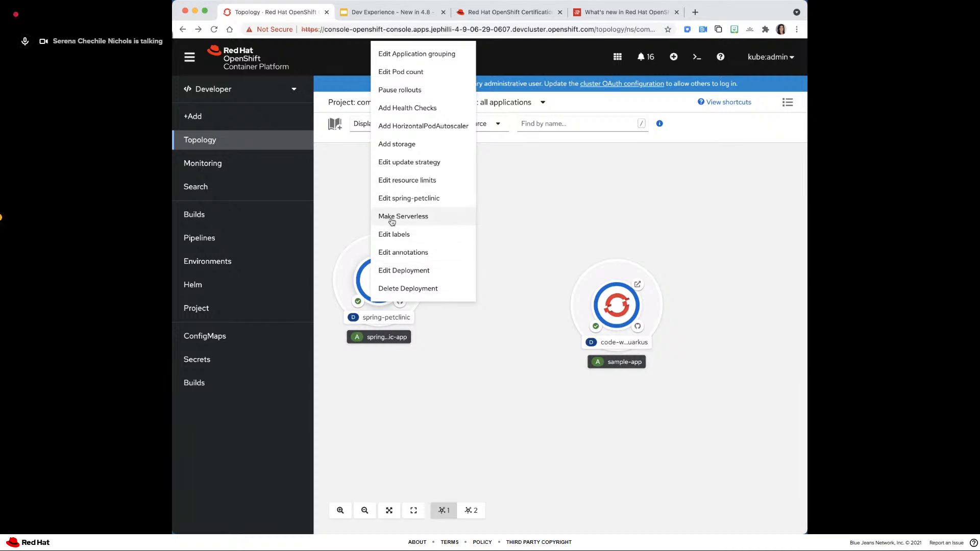
{"action": "left_click", "coordinate": [364, 285]}
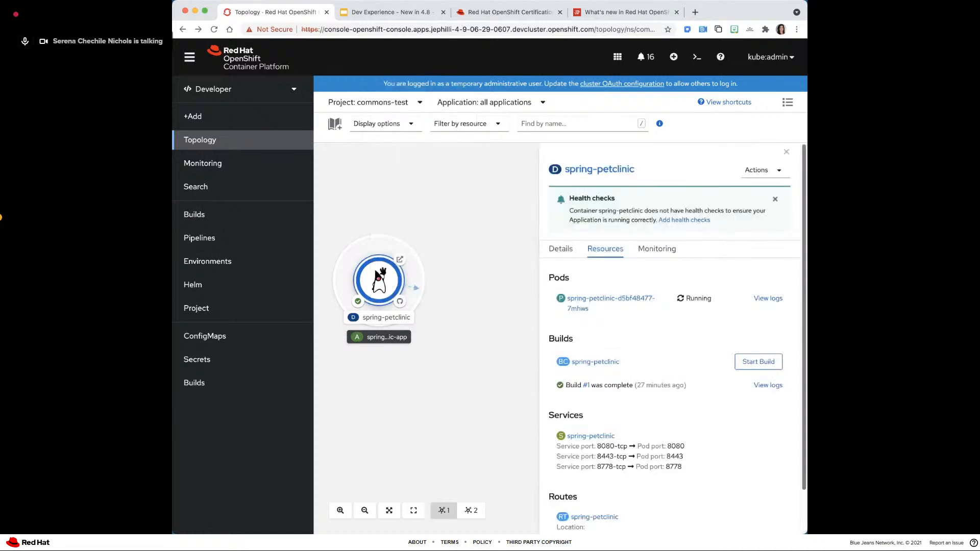
{"action": "left_click", "coordinate": [758, 173]}
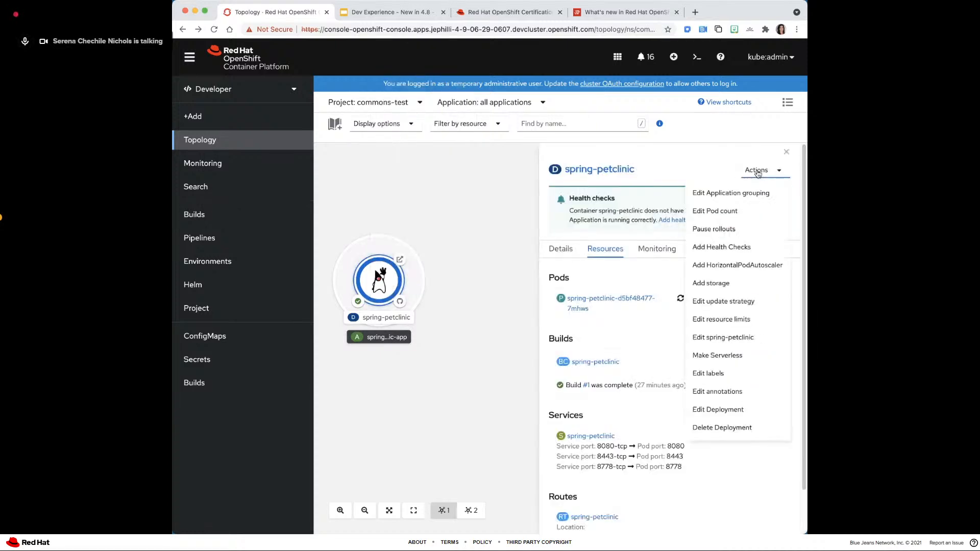
{"action": "right_click", "coordinate": [379, 278]}
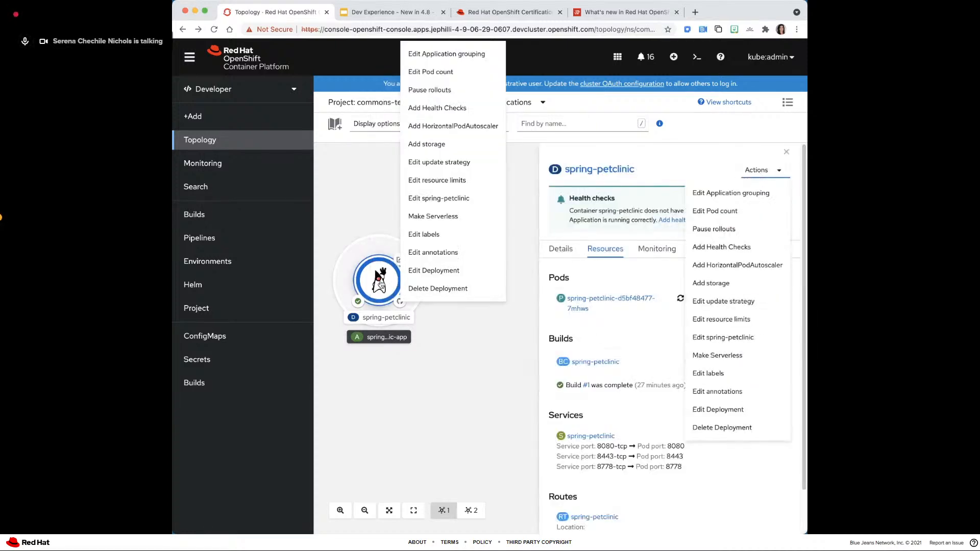
{"action": "left_click", "coordinate": [425, 217]}
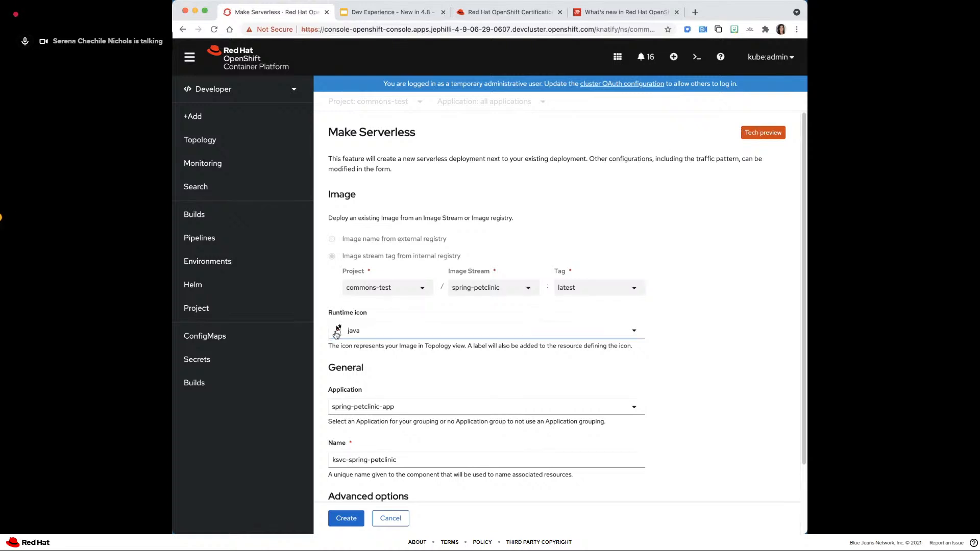
- Review the Make Serverless settings and create ksvc-spring-petclinic in spring-petclinic-app with a route to the application
{"action": "scroll", "coordinate": [337, 333], "scroll_direction": "down", "scroll_amount": 1}
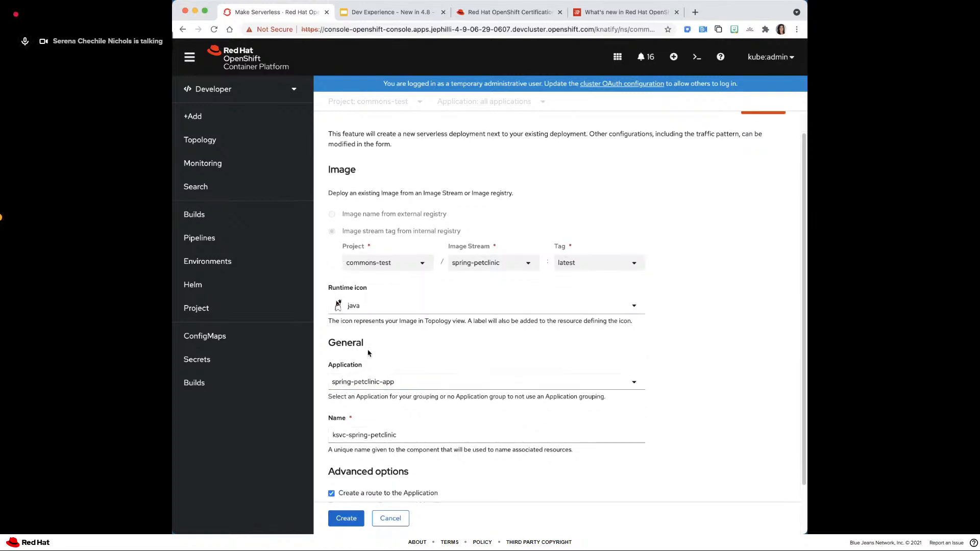
{"action": "scroll", "coordinate": [364, 331], "scroll_direction": "down", "scroll_amount": 1}
{"action": "scroll", "coordinate": [360, 325], "scroll_direction": "down", "scroll_amount": 1}
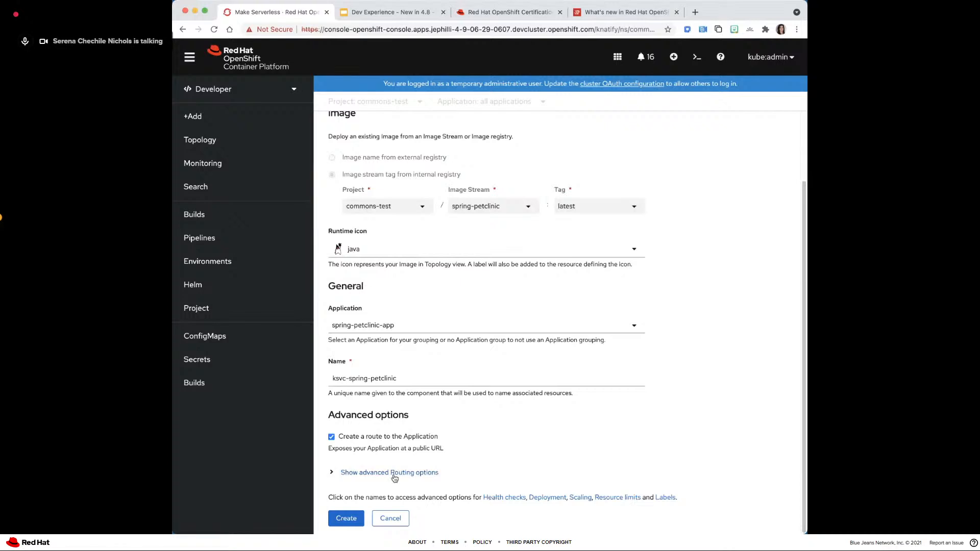
{"action": "left_click", "coordinate": [346, 518]}
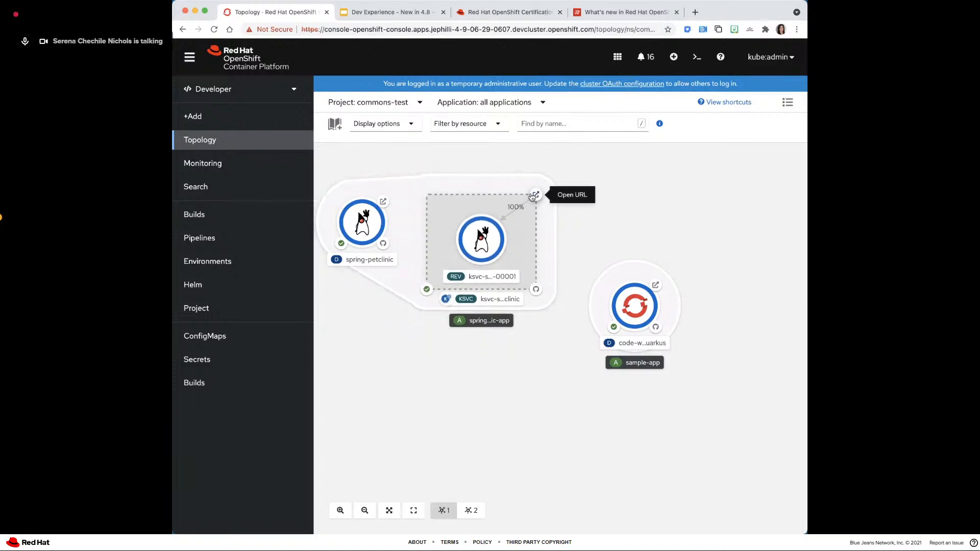
- Open the URL of the serverless spring-petclinic service to view the running PetClinic app and return to the topology
{"action": "left_click", "coordinate": [533, 195]}
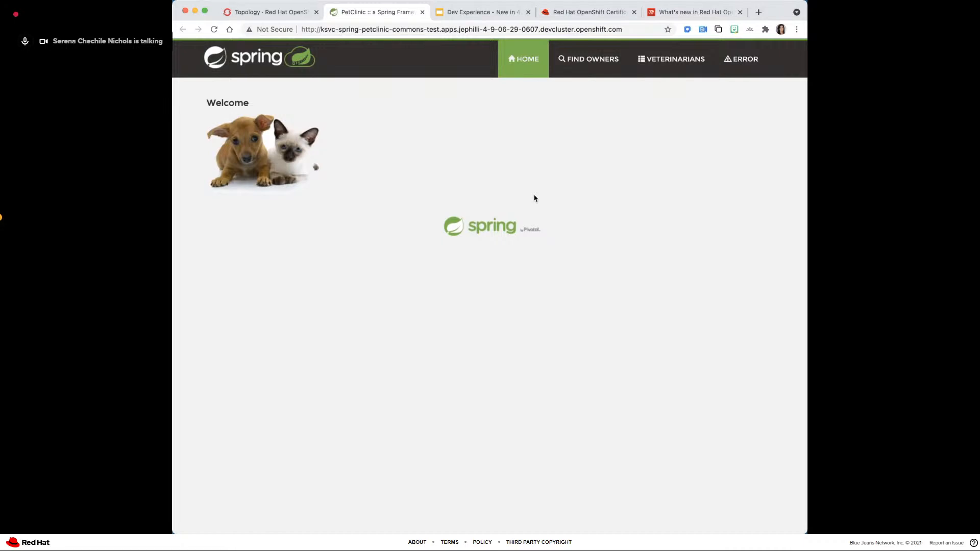
{"action": "left_click", "coordinate": [271, 13]}
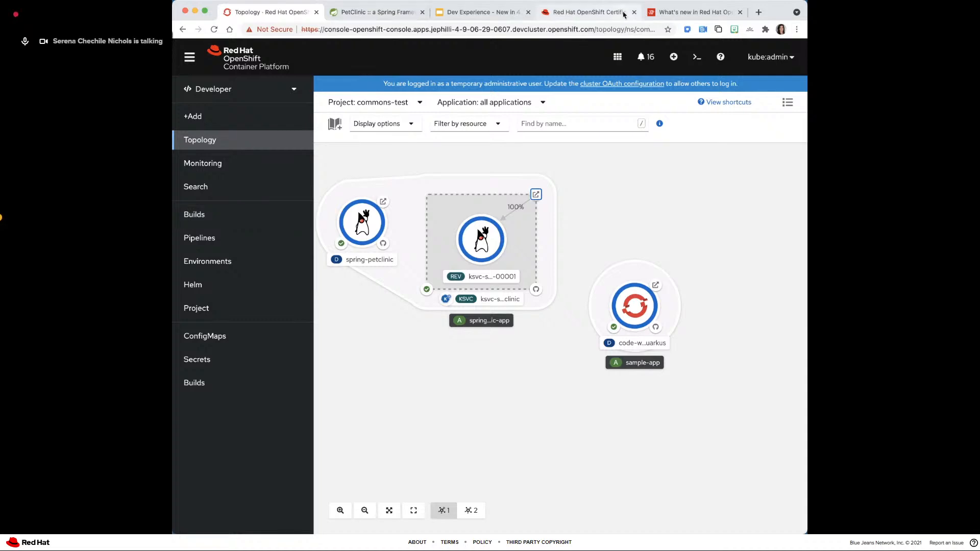
- Switch to the presentation and advance it to the Expanded UI for Serverless slide on Cloud Functions
{"action": "left_click", "coordinate": [480, 12]}
{"action": "left_click", "coordinate": [442, 80]}
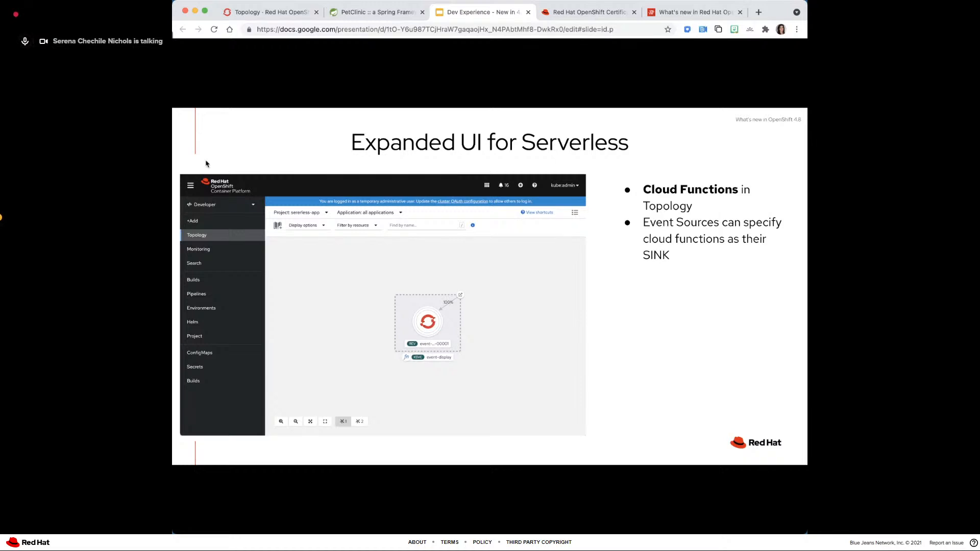
- Switch to the OpenShift console topology and change the project to sererless-app
{"action": "left_click", "coordinate": [245, 11]}
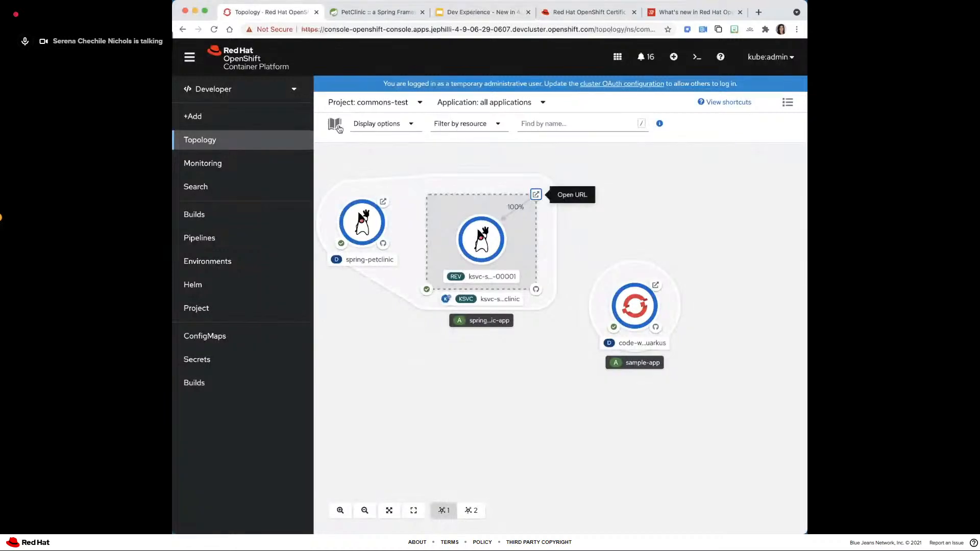
{"action": "left_click", "coordinate": [383, 103]}
{"action": "type", "text": "ser"}
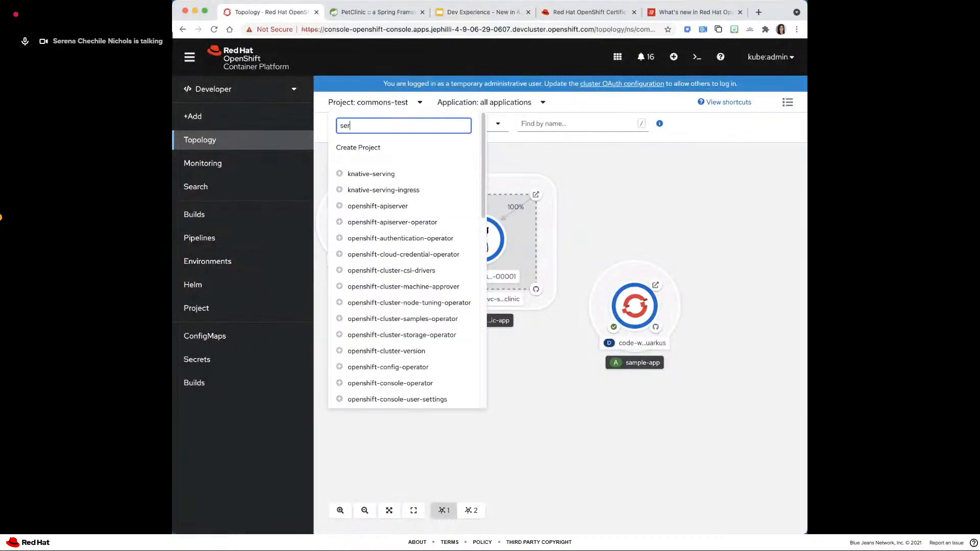
{"action": "key", "text": "BackSpace"}
{"action": "key", "text": "BackSpace"}
{"action": "scroll", "coordinate": [393, 330], "scroll_direction": "down", "scroll_amount": 6}
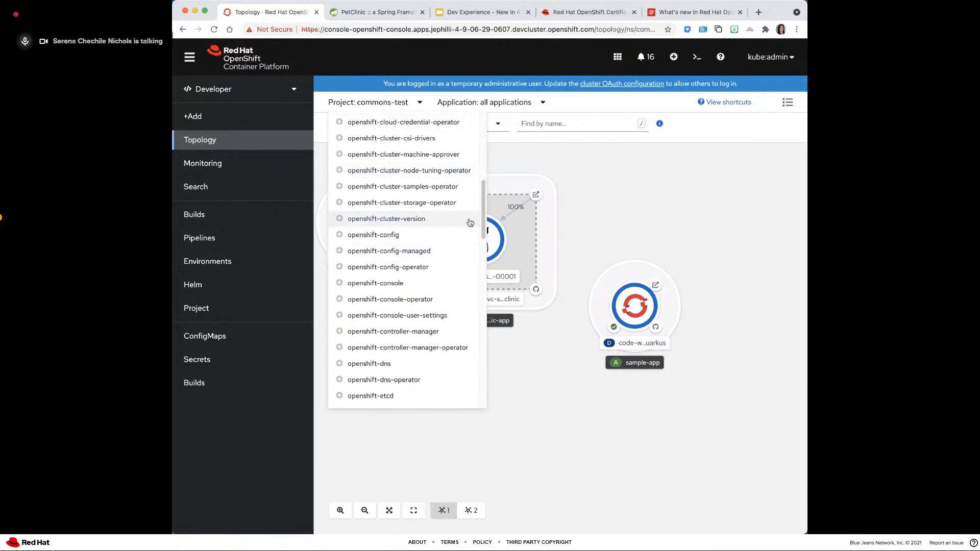
{"action": "scroll", "coordinate": [465, 306], "scroll_direction": "down", "scroll_amount": 12}
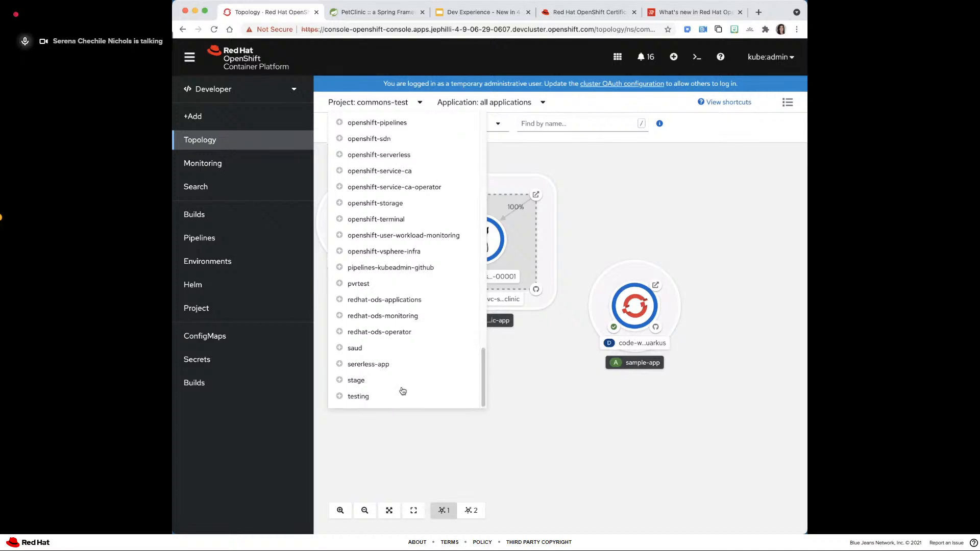
{"action": "left_click", "coordinate": [378, 364]}
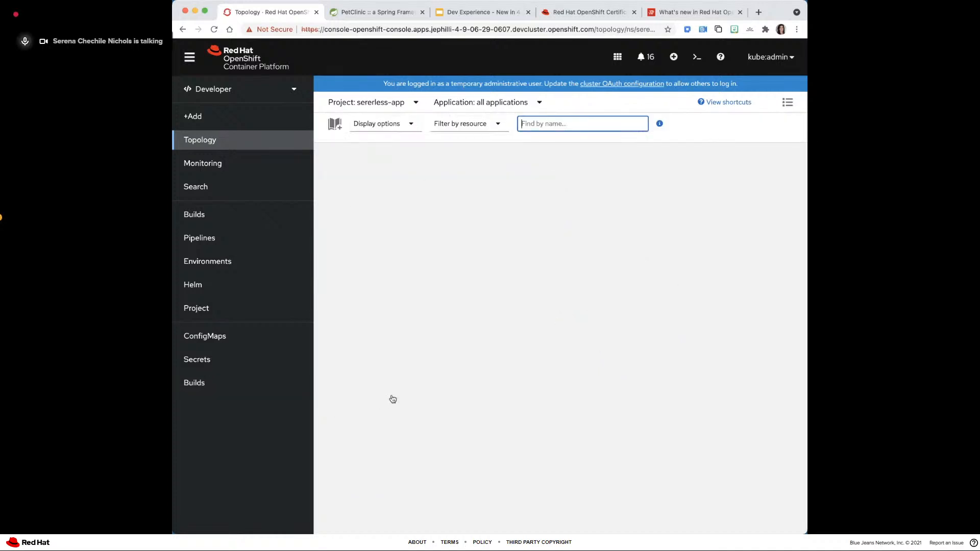
- View the build log of the nodejs-ex-git service and return to the topology
{"action": "left_click_drag", "start_coordinate": [515, 235], "coordinate": [445, 221]}
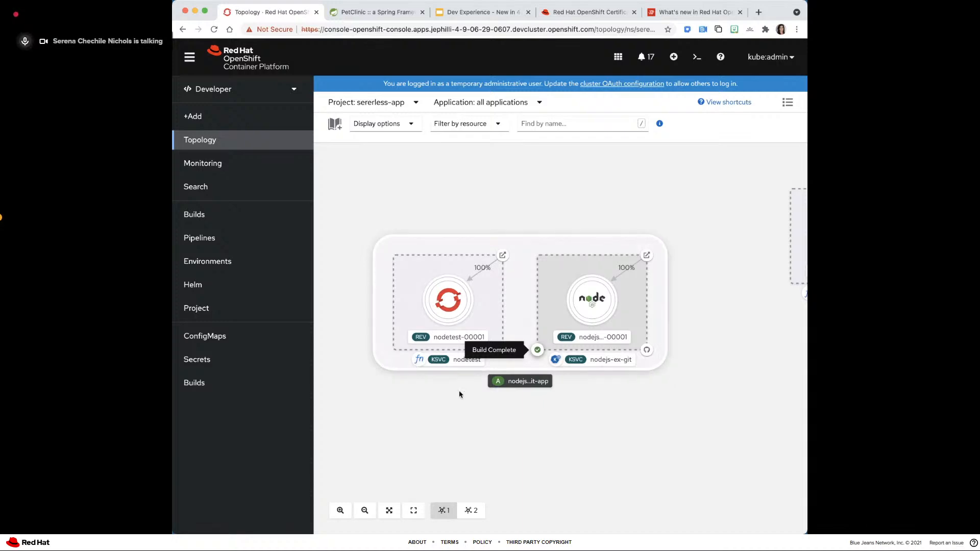
{"action": "left_click", "coordinate": [538, 349]}
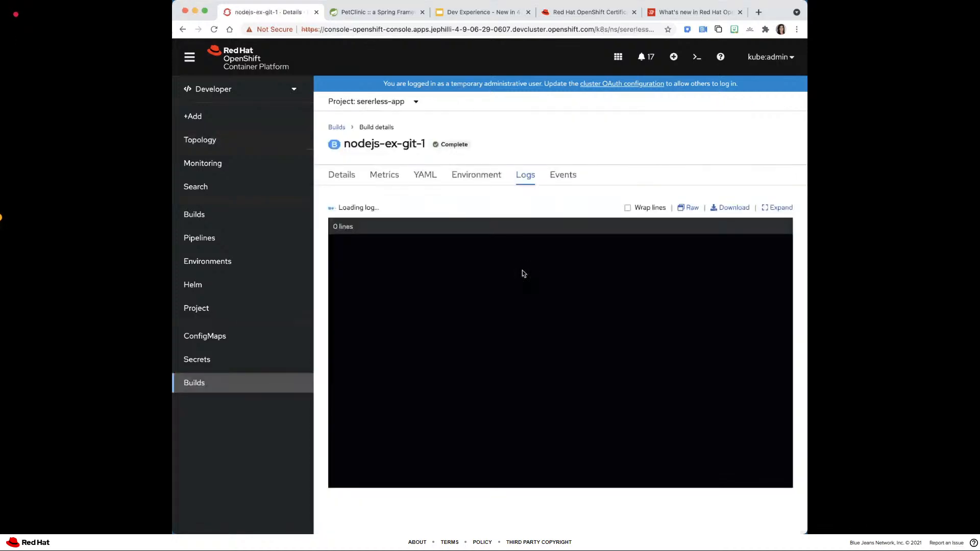
{"action": "left_click", "coordinate": [183, 29]}
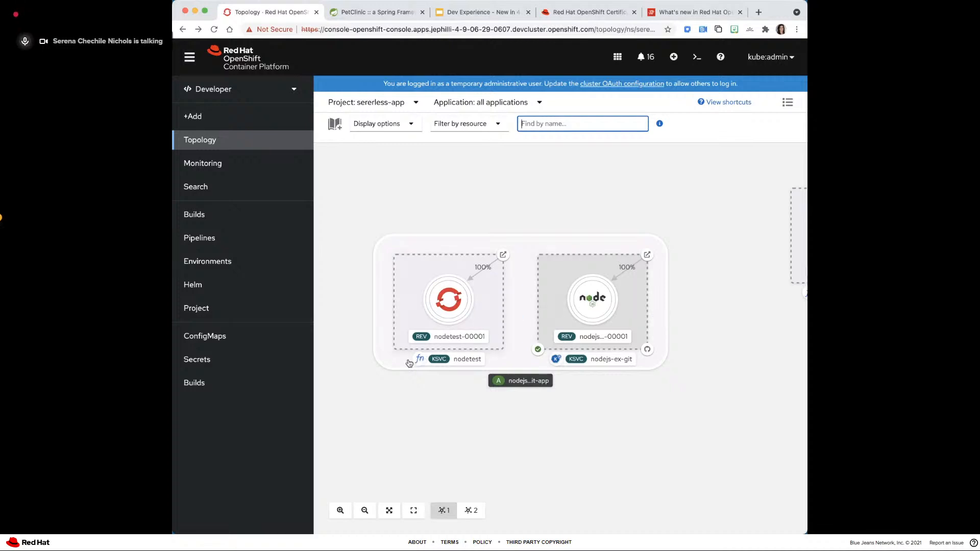
- Connect a new event source to the event-display function, choosing PingSource and opening its creation form
{"action": "left_click_drag", "start_coordinate": [625, 427], "coordinate": [326, 446]}
{"action": "left_click_drag", "start_coordinate": [501, 404], "coordinate": [411, 446]}
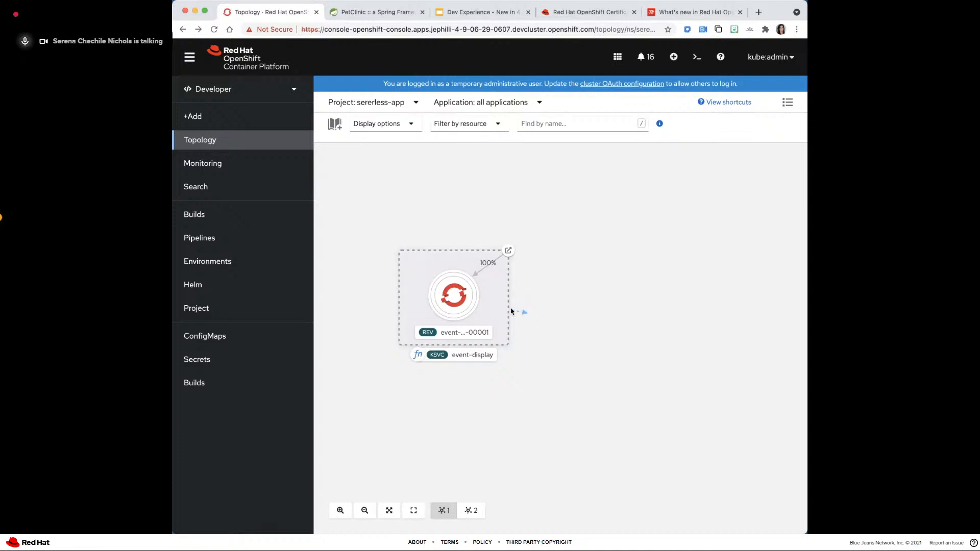
{"action": "left_click_drag", "start_coordinate": [521, 312], "coordinate": [596, 342]}
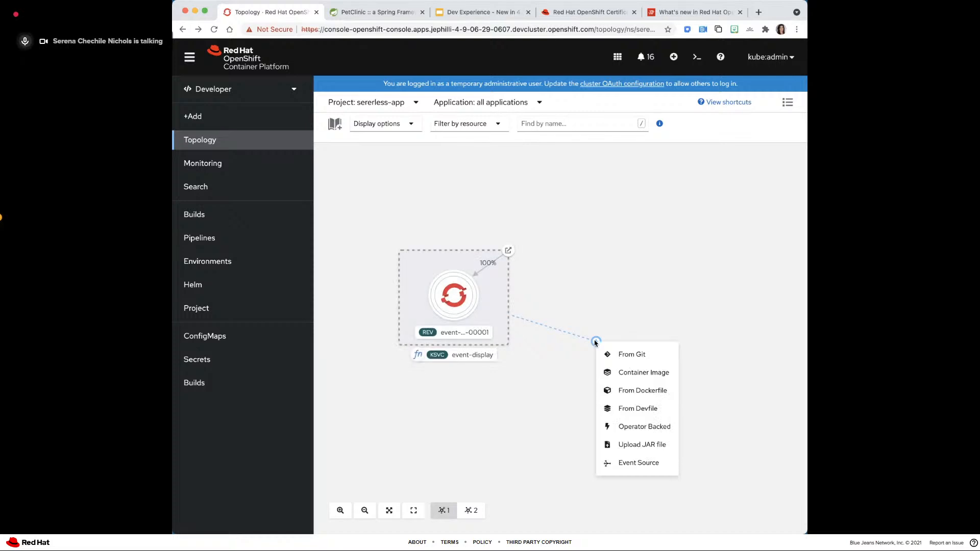
{"action": "left_click", "coordinate": [633, 465]}
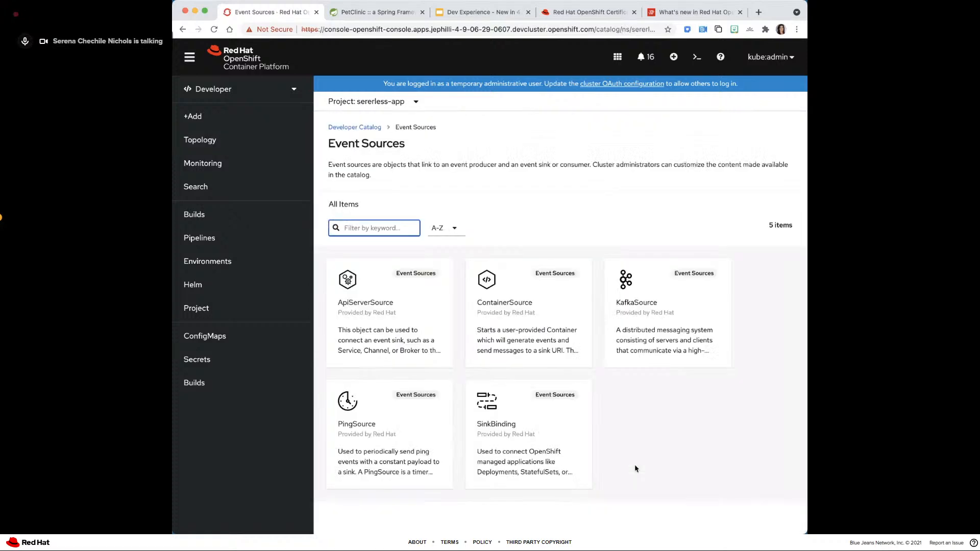
{"action": "left_click", "coordinate": [403, 423]}
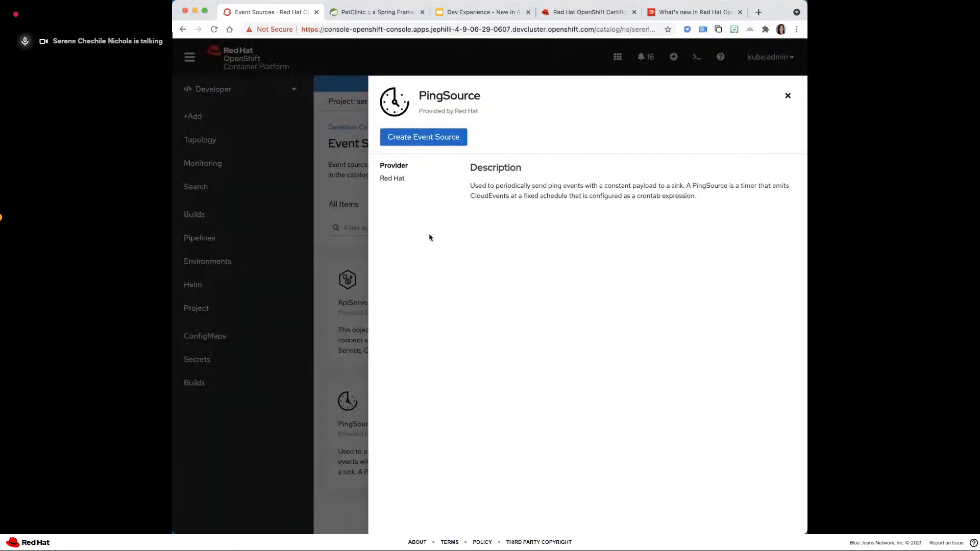
{"action": "left_click", "coordinate": [415, 135]}
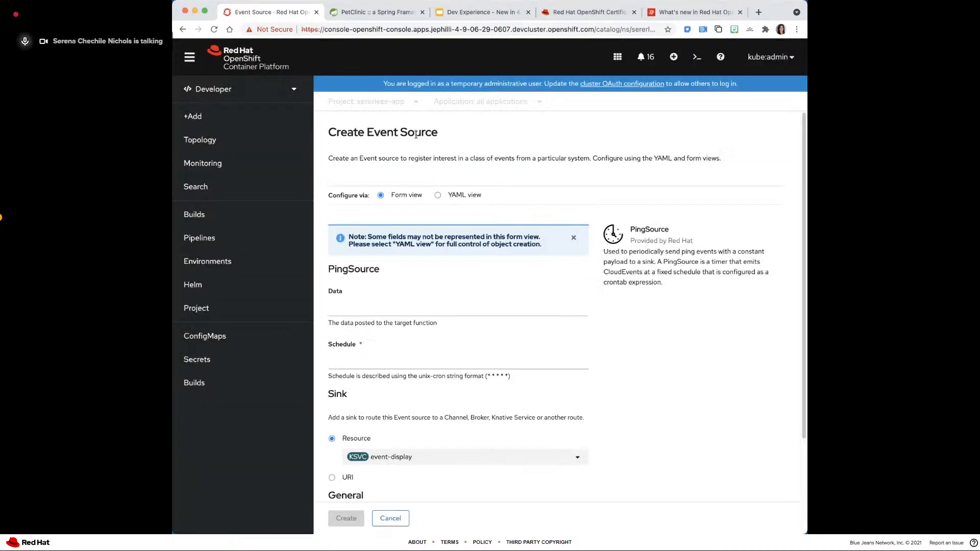
- Set the PingSource data to "this is the data" and its schedule to * * * * *, and create it with event-display as the sink
{"action": "left_click", "coordinate": [420, 309]}
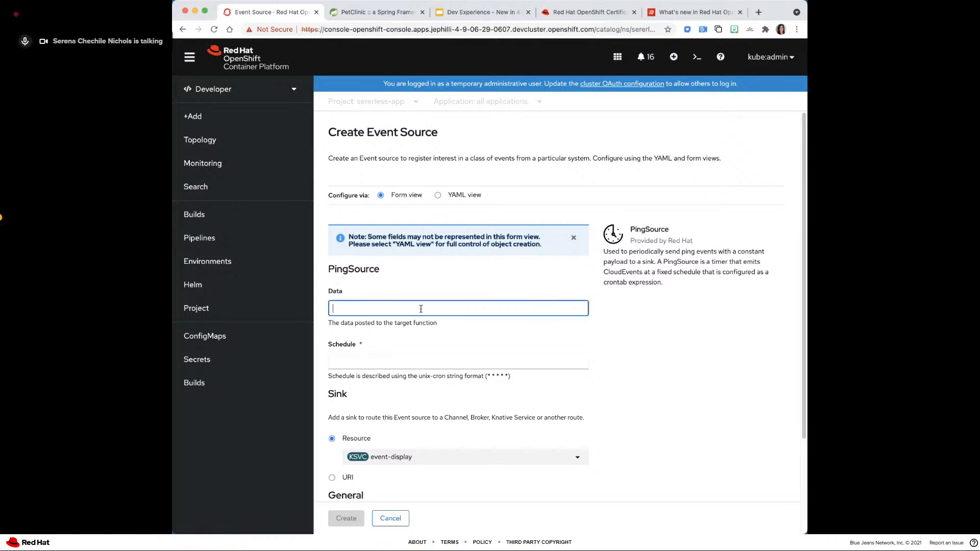
{"action": "left_click", "coordinate": [392, 331]}
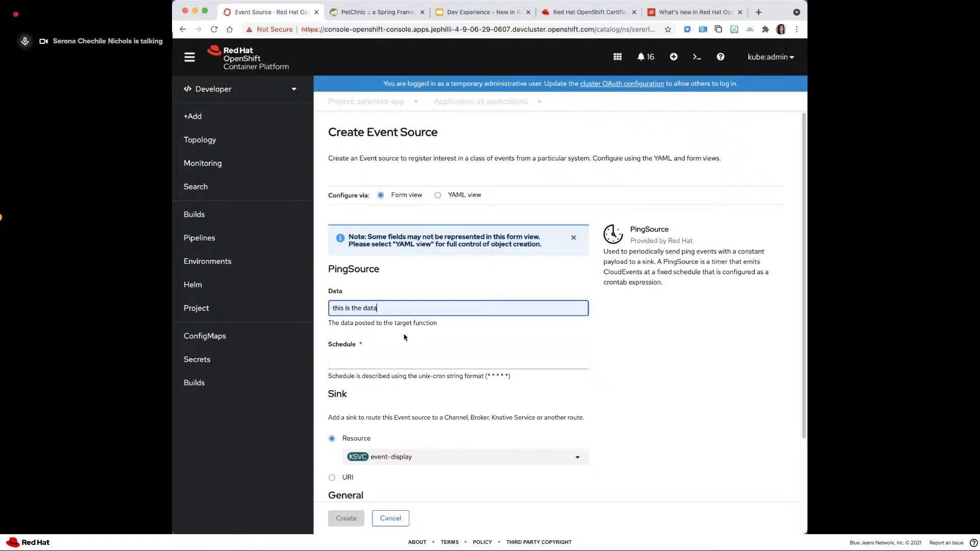
{"action": "left_click", "coordinate": [399, 361]}
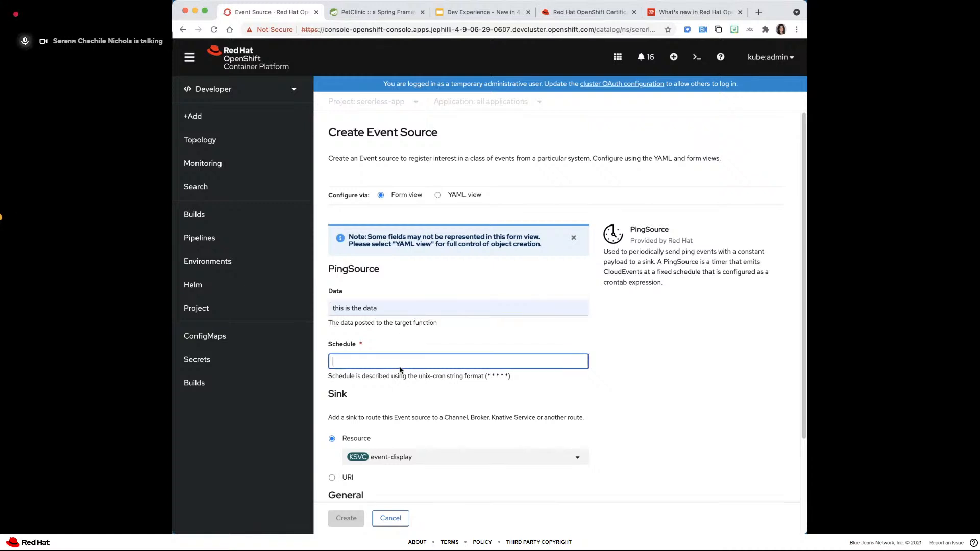
{"action": "left_click", "coordinate": [382, 377]}
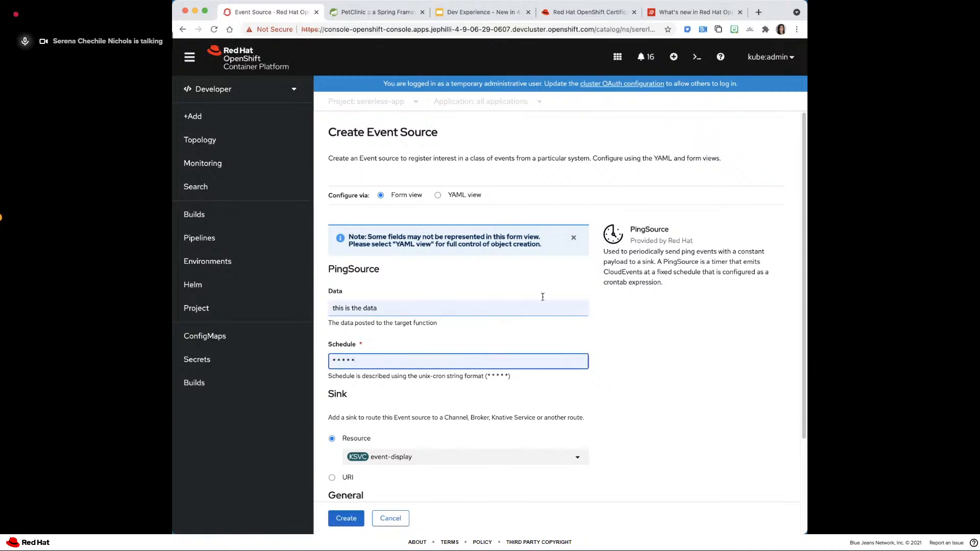
{"action": "scroll", "coordinate": [541, 298], "scroll_direction": "down", "scroll_amount": 2}
{"action": "scroll", "coordinate": [541, 298], "scroll_direction": "down", "scroll_amount": 1}
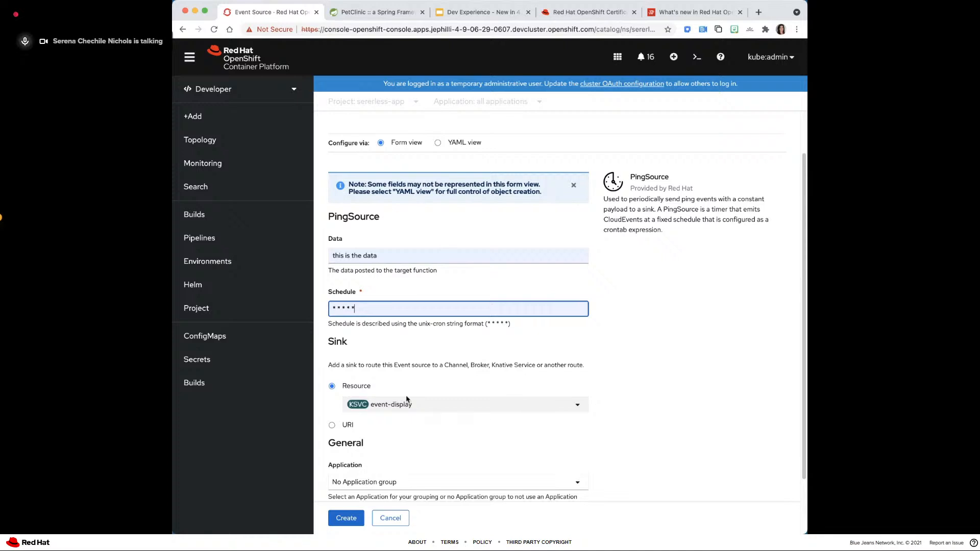
{"action": "scroll", "coordinate": [400, 405], "scroll_direction": "down", "scroll_amount": 3}
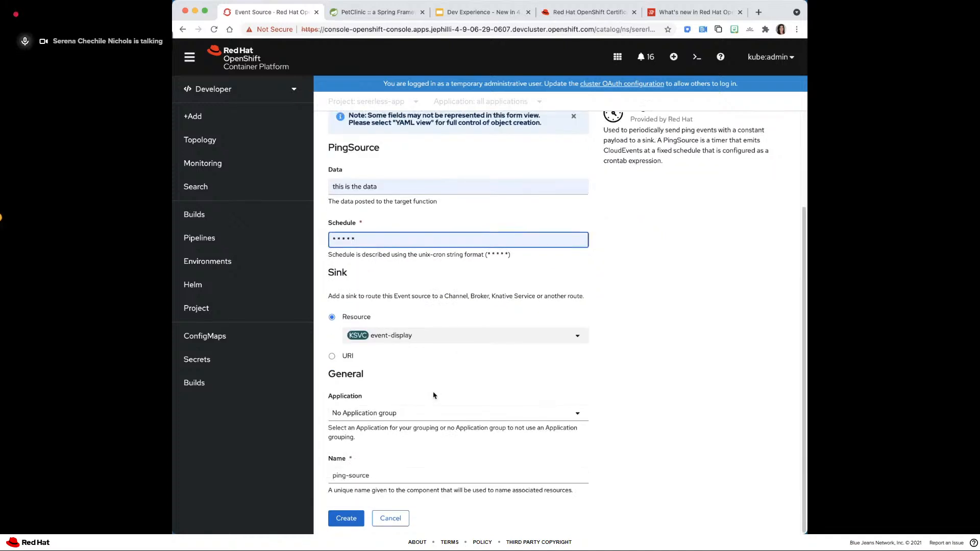
{"action": "left_click", "coordinate": [350, 520]}
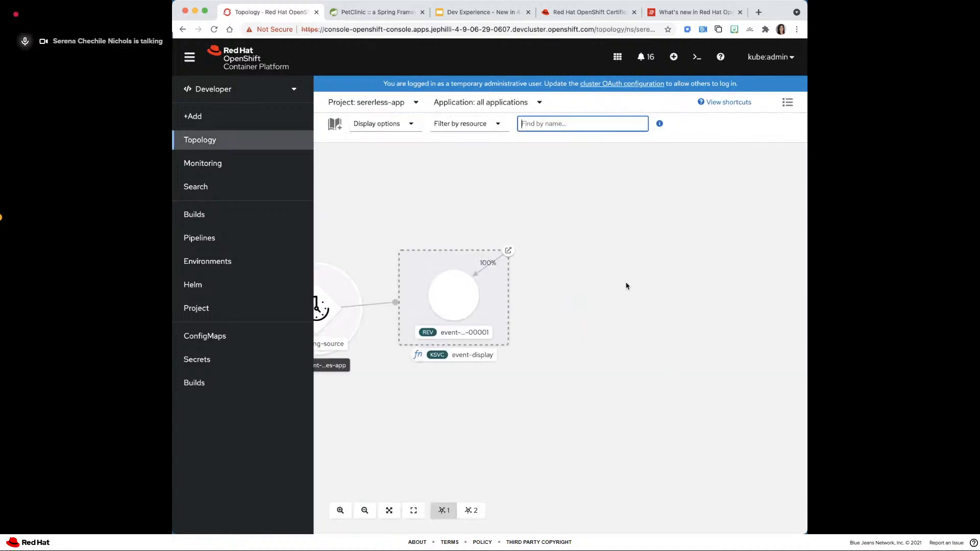
- Inspect the logs and terminal of the event-display-00001 revision's pod and return to the topology
{"action": "left_click_drag", "start_coordinate": [688, 260], "coordinate": [701, 258]}
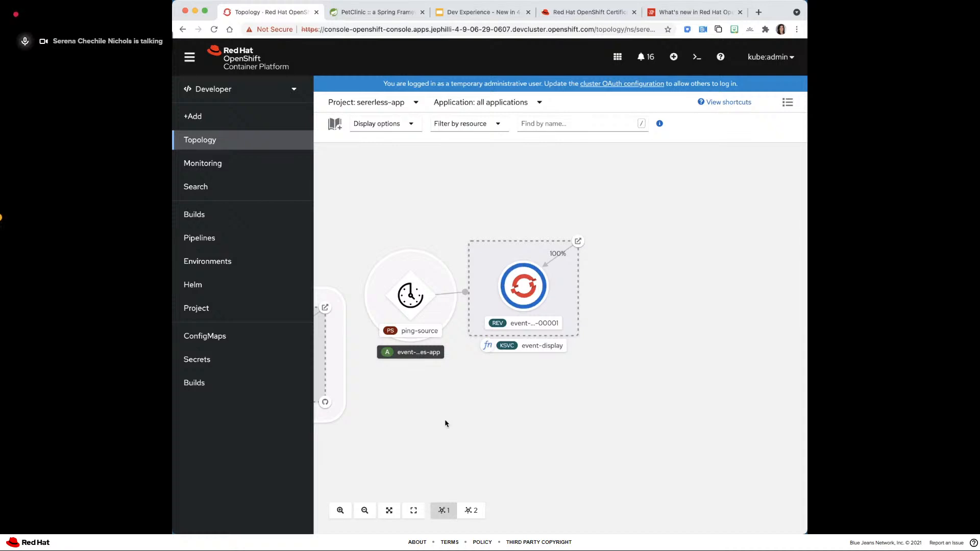
{"action": "left_click", "coordinate": [518, 290]}
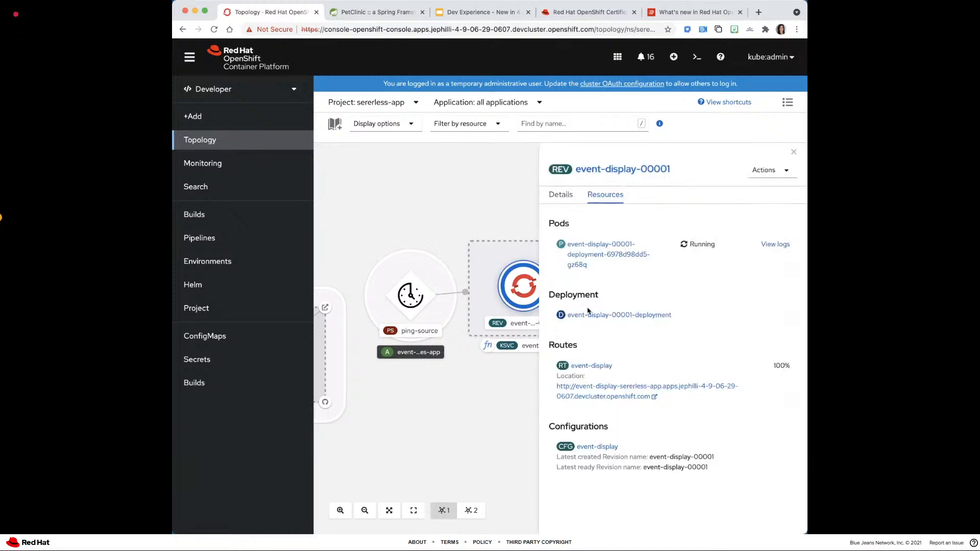
{"action": "left_click", "coordinate": [775, 244]}
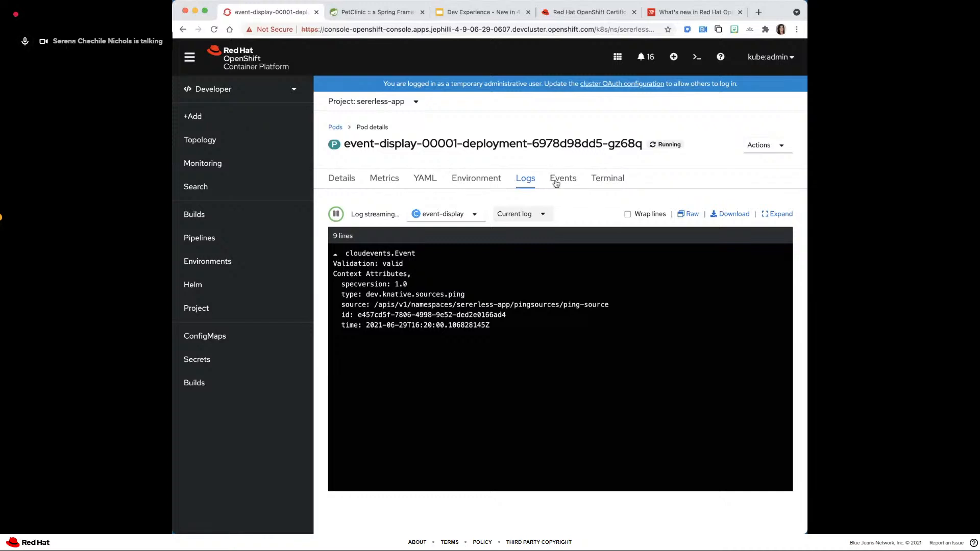
{"action": "left_click", "coordinate": [595, 183]}
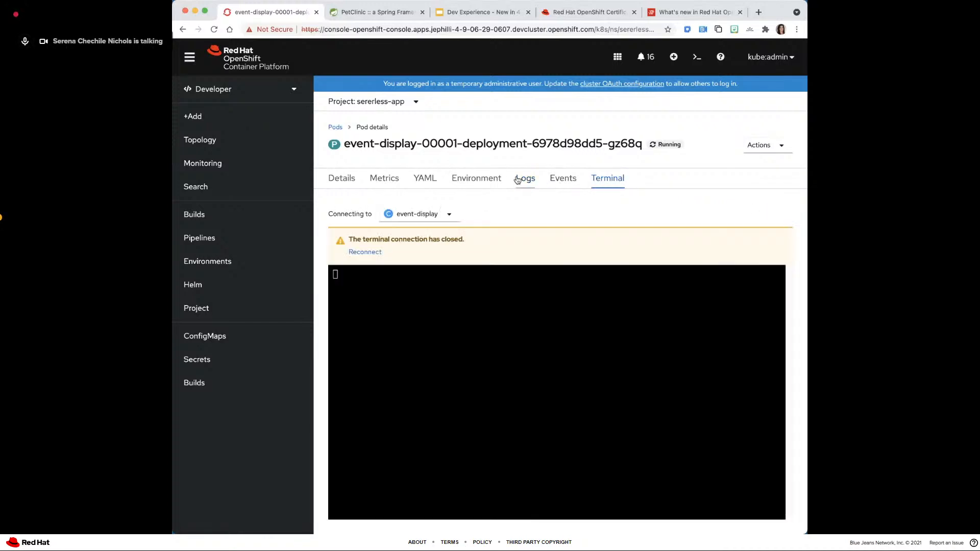
{"action": "left_click", "coordinate": [519, 180]}
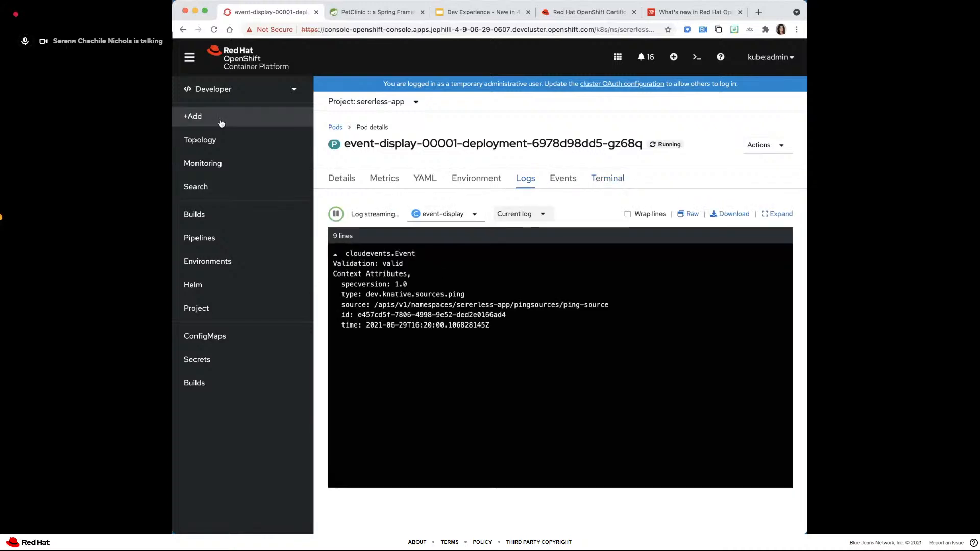
{"action": "left_click", "coordinate": [206, 142]}
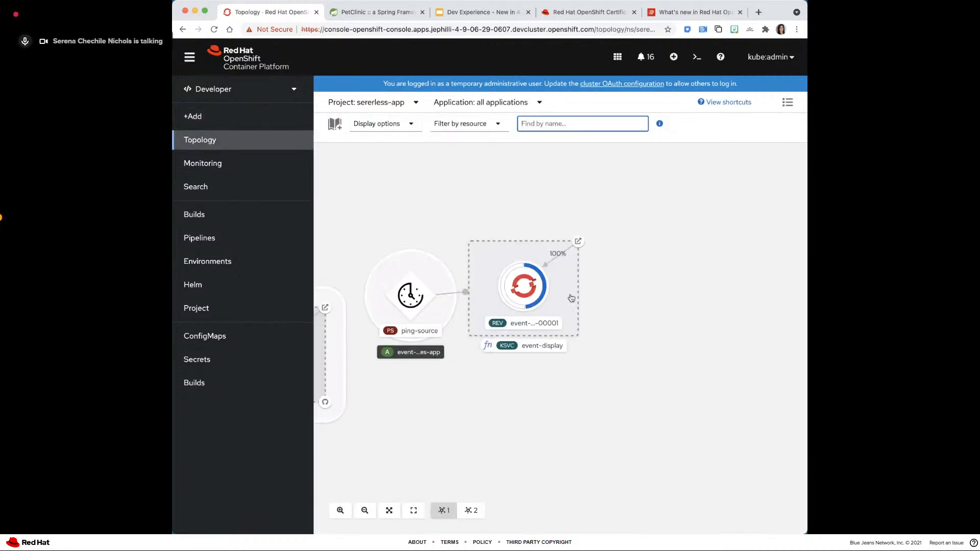
- Check the event-display pod's logs again for further ping events and return to the topology
{"action": "left_click_drag", "start_coordinate": [629, 295], "coordinate": [670, 304]}
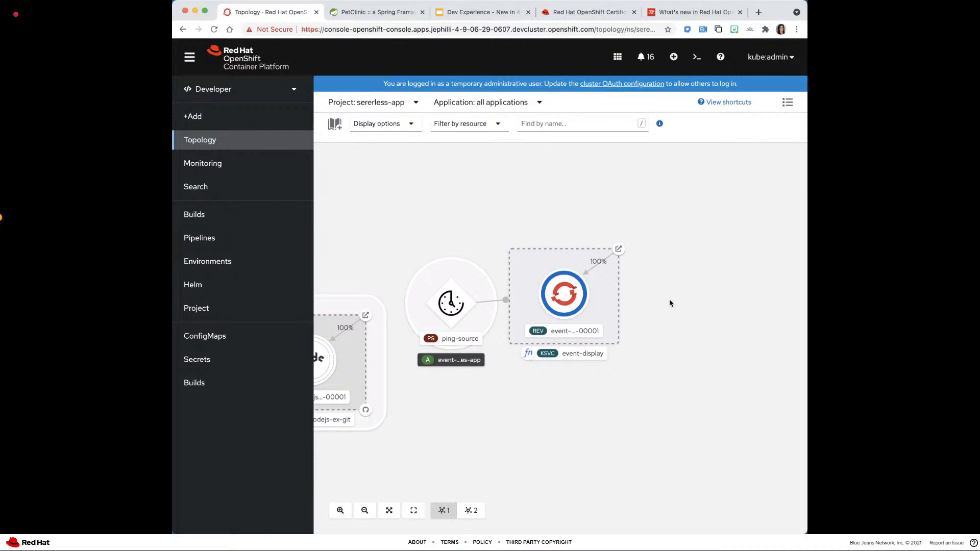
{"action": "left_click", "coordinate": [554, 286]}
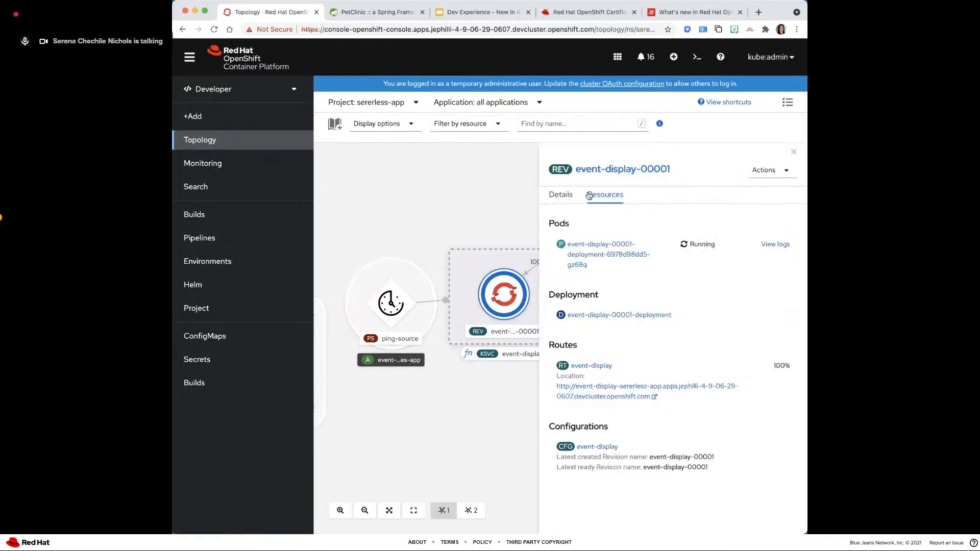
{"action": "left_click", "coordinate": [765, 244]}
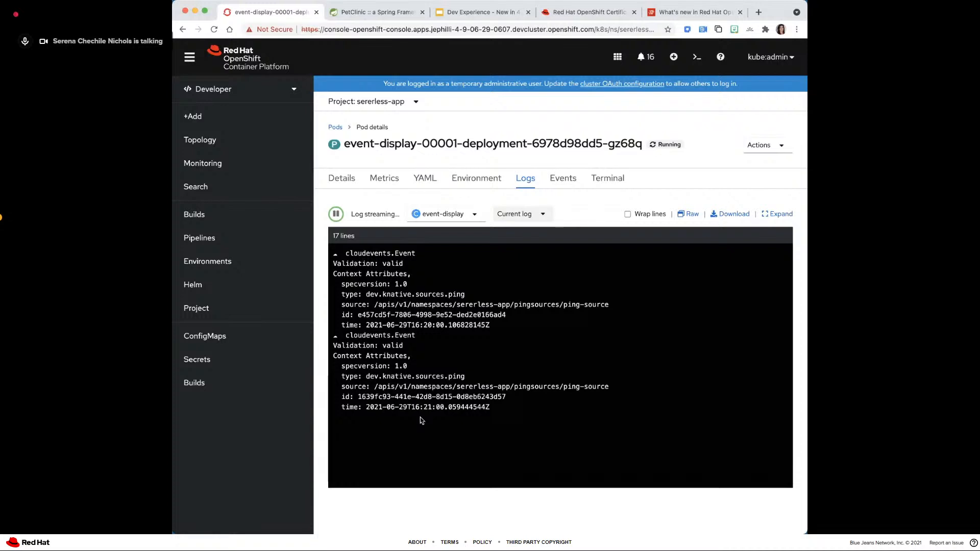
{"action": "left_click", "coordinate": [240, 139]}
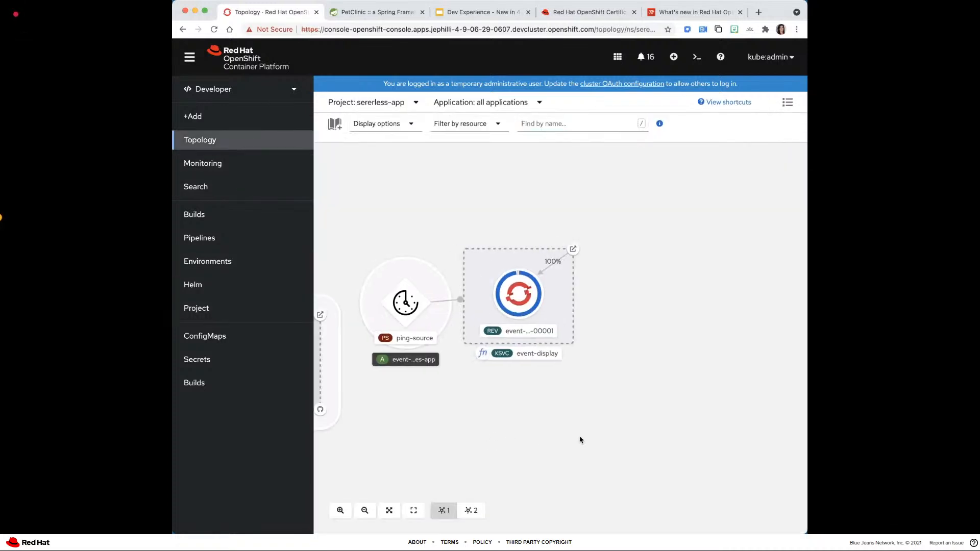
- Move the event-display service slightly farther away from ping-source in the topology
{"action": "left_click_drag", "start_coordinate": [580, 440], "coordinate": [613, 441]}
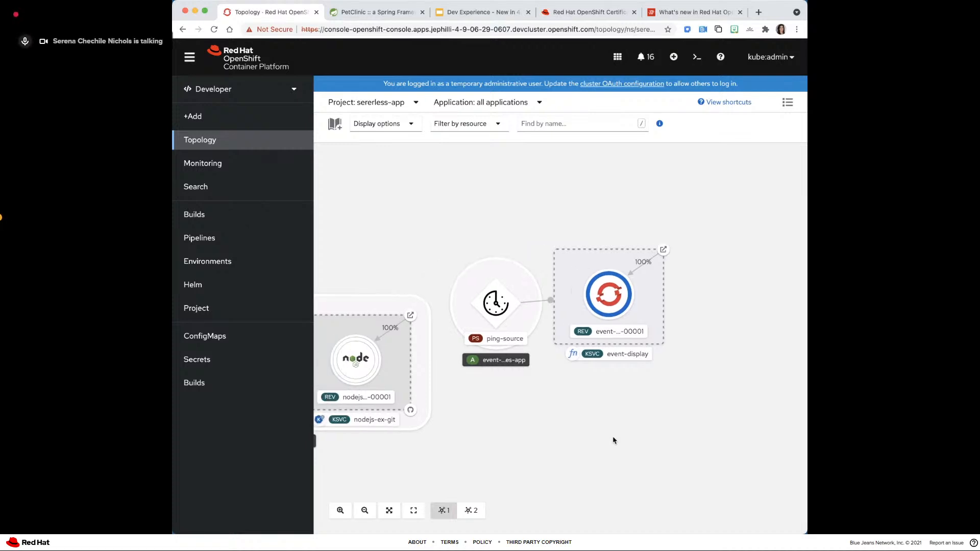
{"action": "left_click_drag", "start_coordinate": [644, 296], "coordinate": [669, 299]}
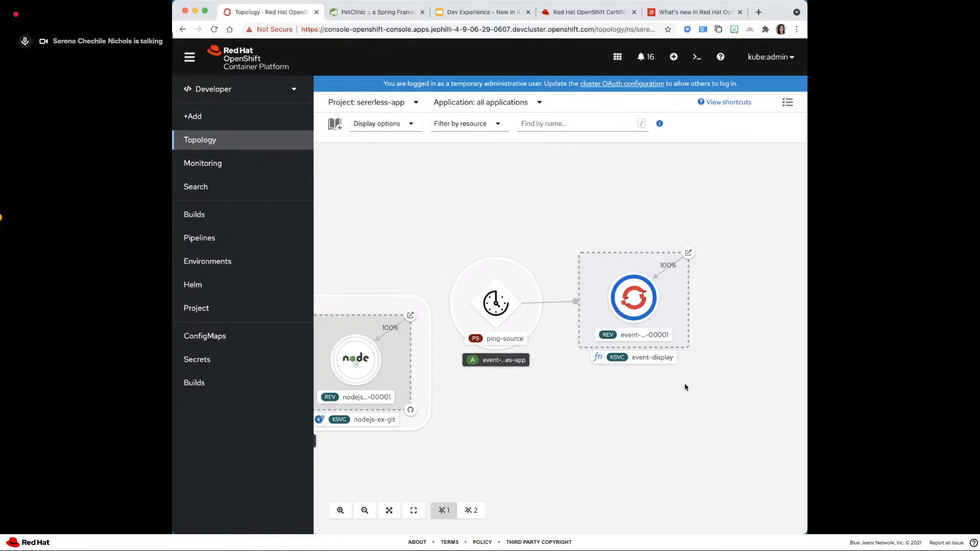
{"action": "left_click", "coordinate": [164, 215]}
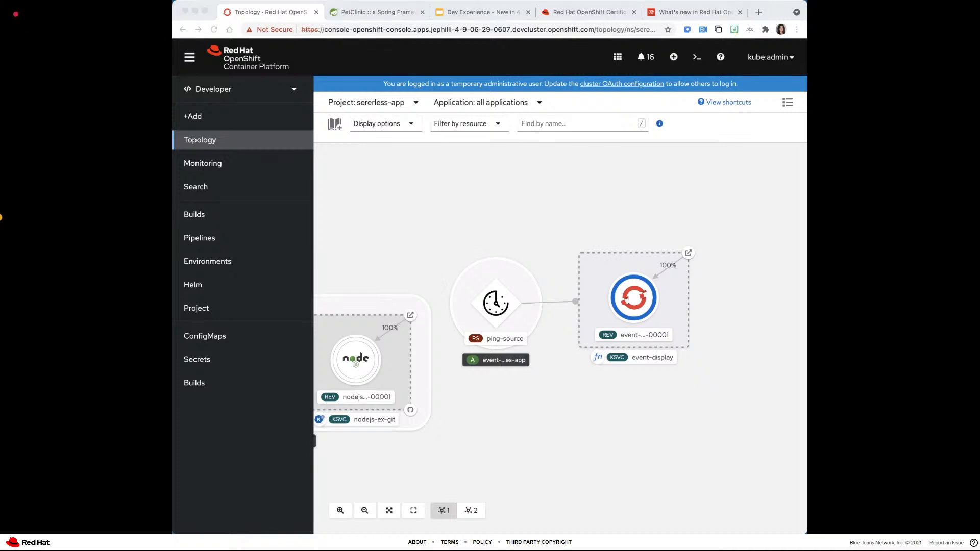
- Show the presentation slide on Enhanced Scaling options for Knative Services and return to the OpenShift console topology
{"action": "left_click", "coordinate": [498, 14]}
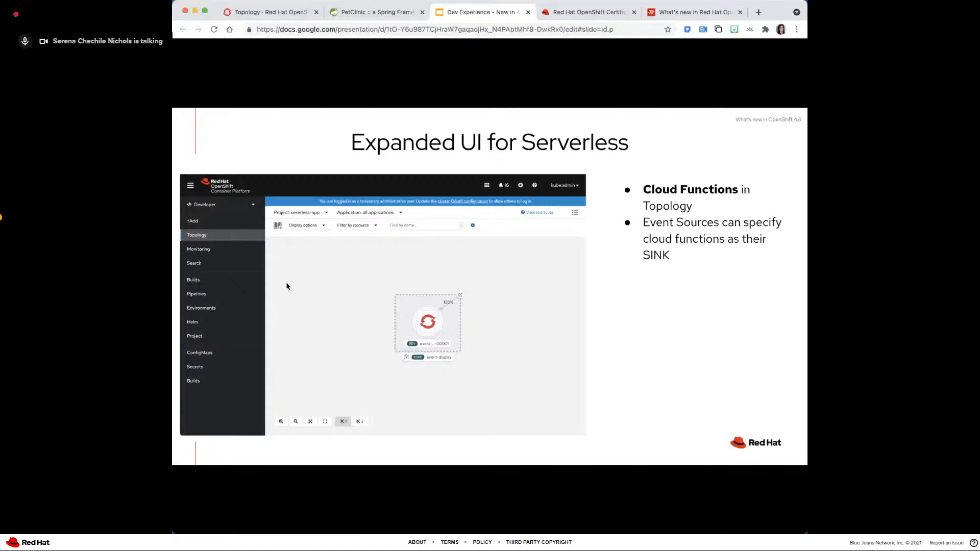
{"action": "key", "text": "Right"}
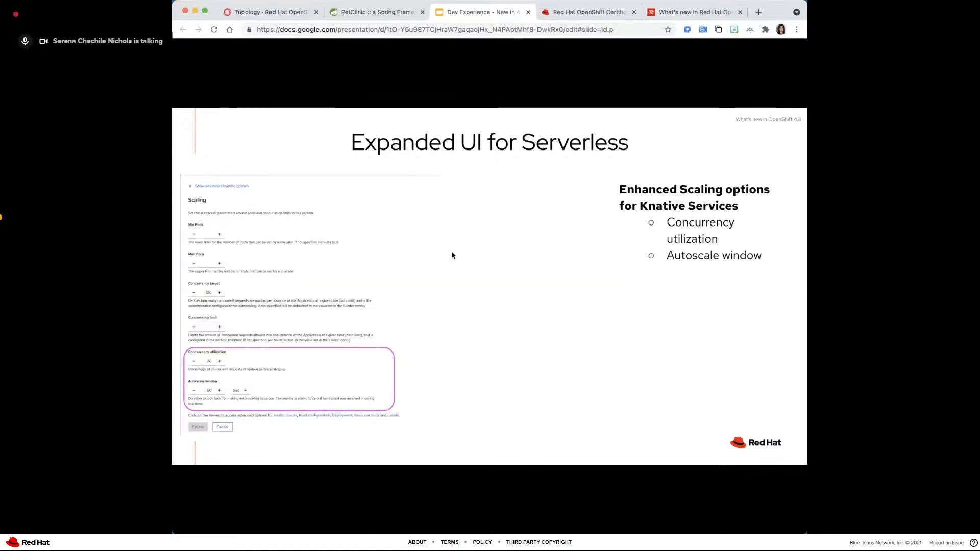
{"action": "left_click", "coordinate": [261, 12]}
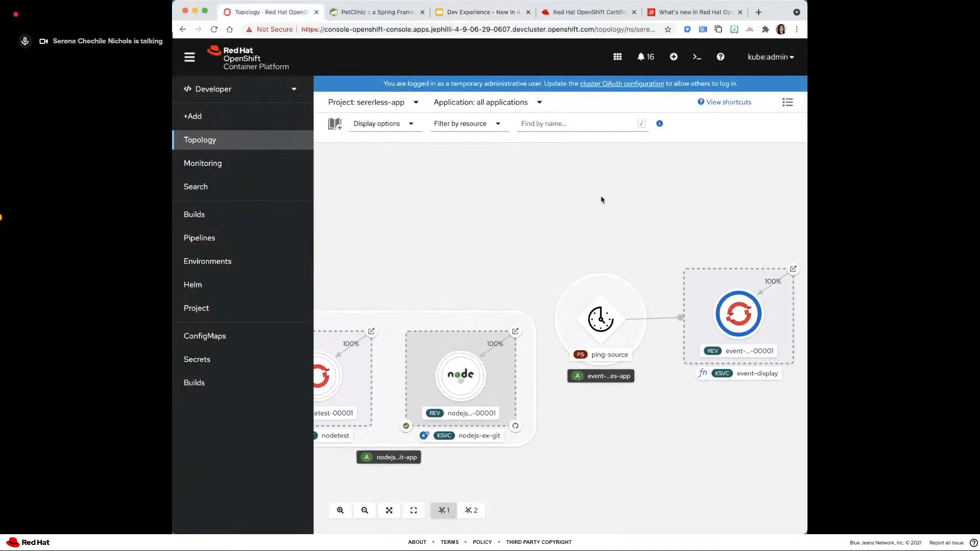
- Start deploying a container image from an external registry, using the hello-openshift image
{"action": "left_click", "coordinate": [240, 115]}
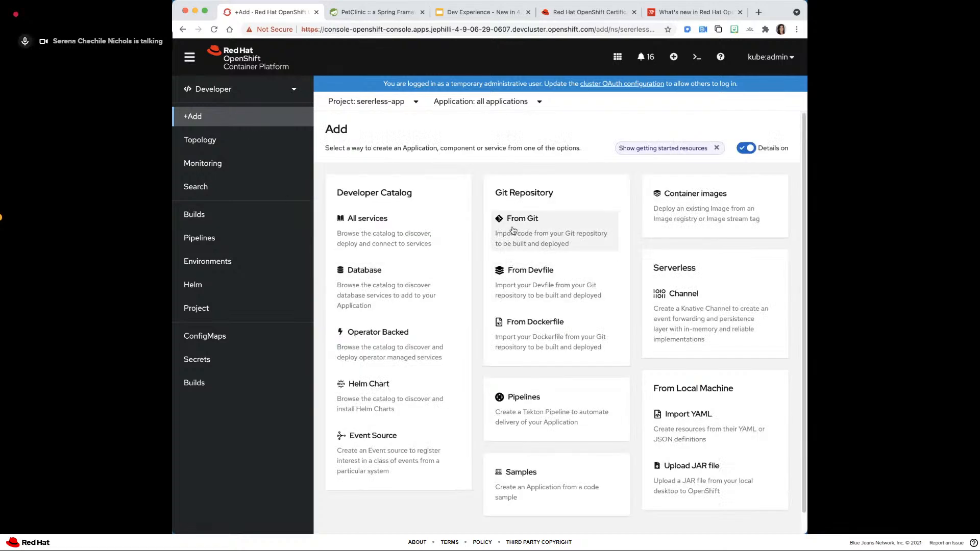
{"action": "left_click", "coordinate": [654, 210]}
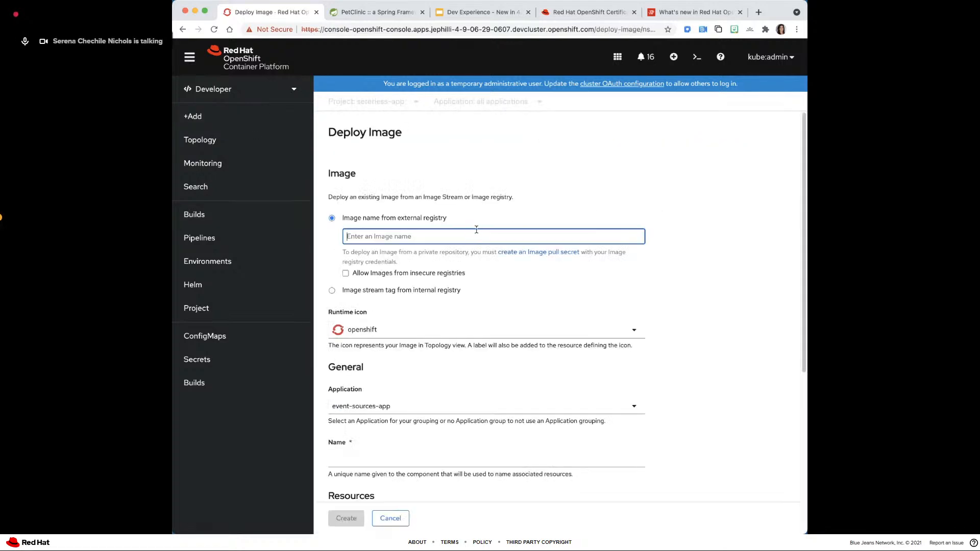
{"action": "type", "text": "openshift/hello-openshift"}
{"action": "scroll", "coordinate": [437, 305], "scroll_direction": "down", "scroll_amount": 3}
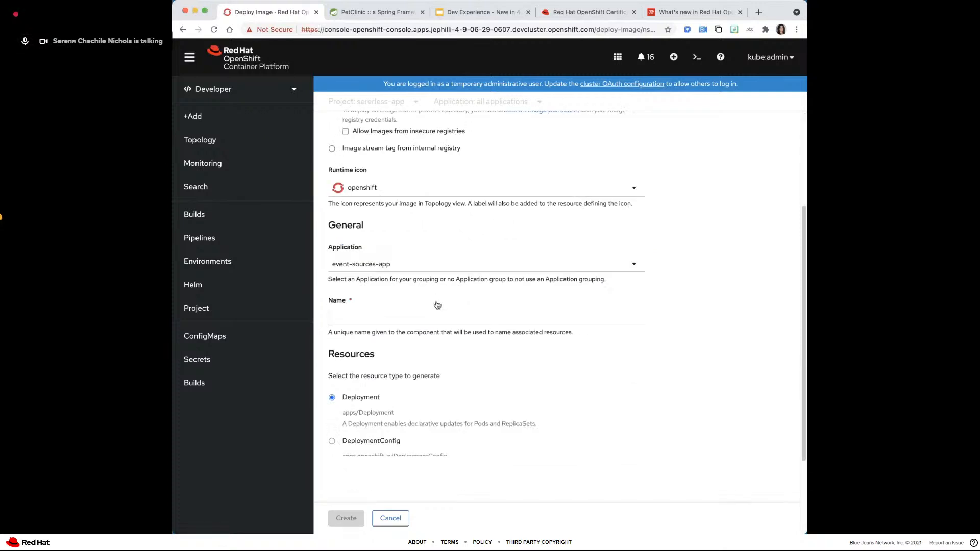
{"action": "scroll", "coordinate": [438, 305], "scroll_direction": "down", "scroll_amount": 3}
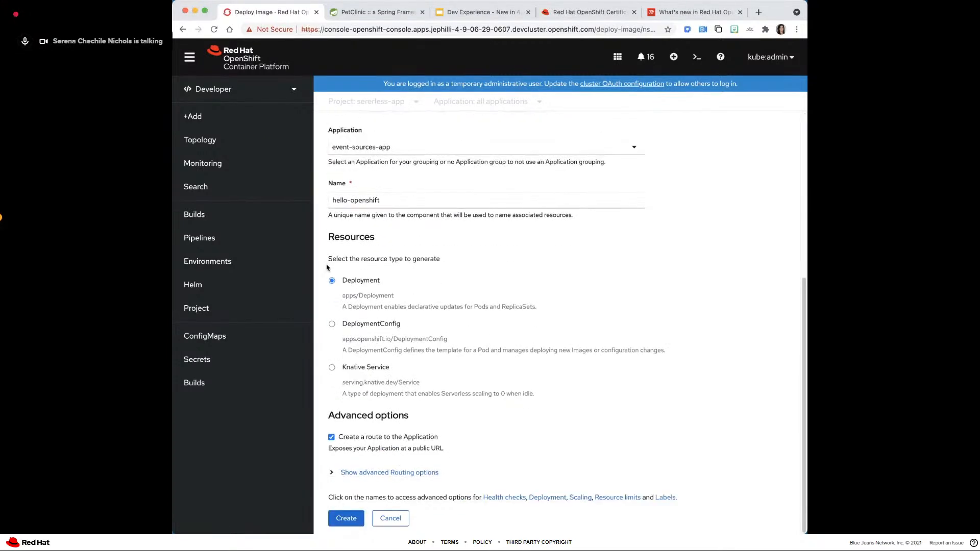
{"action": "double_click", "coordinate": [342, 235]}
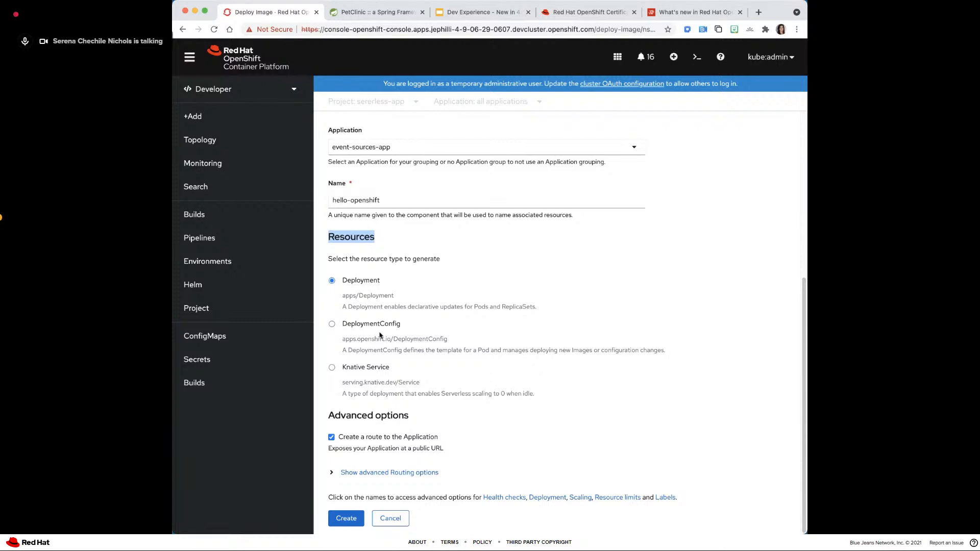
- Choose Knative Service as the resource type and show its Scaling options, enlarging the page for readability
{"action": "left_click", "coordinate": [329, 368]}
{"action": "left_click", "coordinate": [582, 499]}
{"action": "scroll", "coordinate": [486, 310], "scroll_direction": "down", "scroll_amount": 2}
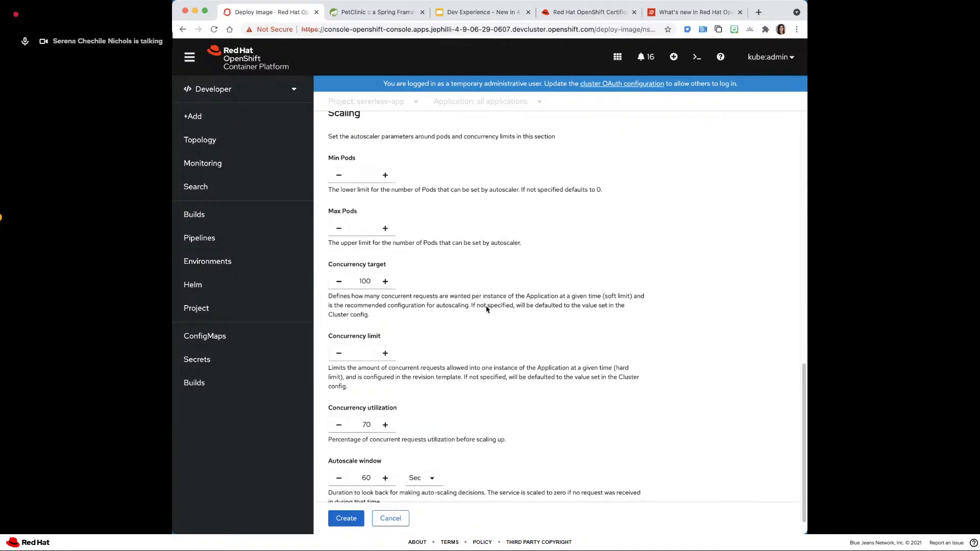
{"action": "key", "text": "super+plus"}
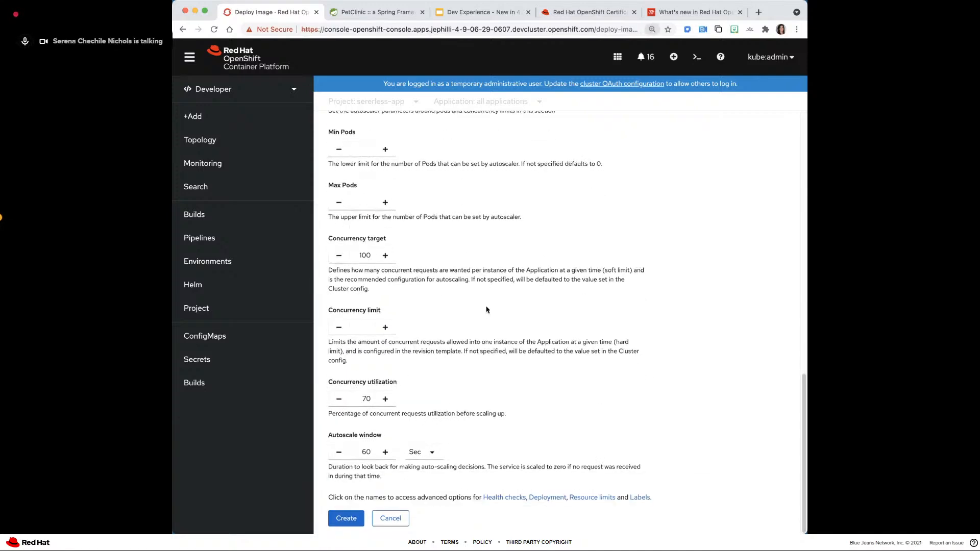
{"action": "key", "text": "super+plus"}
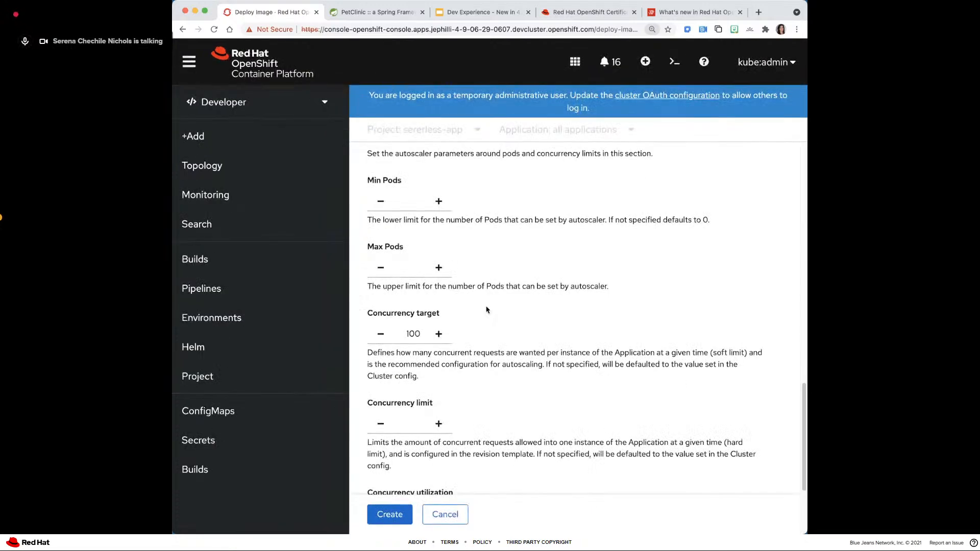
{"action": "scroll", "coordinate": [485, 306], "scroll_direction": "down", "scroll_amount": 3}
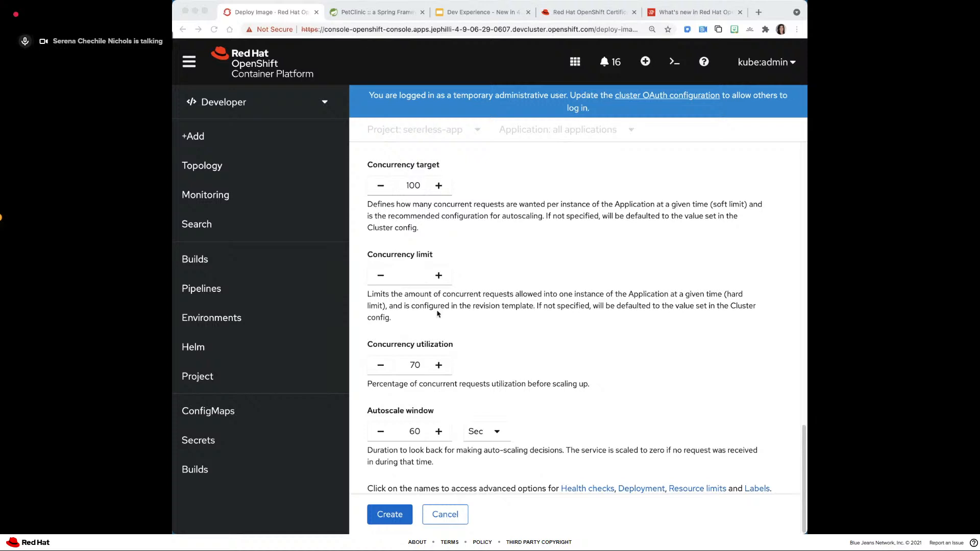
- Review the concurrency and Autoscale window settings, highlighting the Autoscale window label, and cancel the image deployment
{"action": "double_click", "coordinate": [375, 413]}
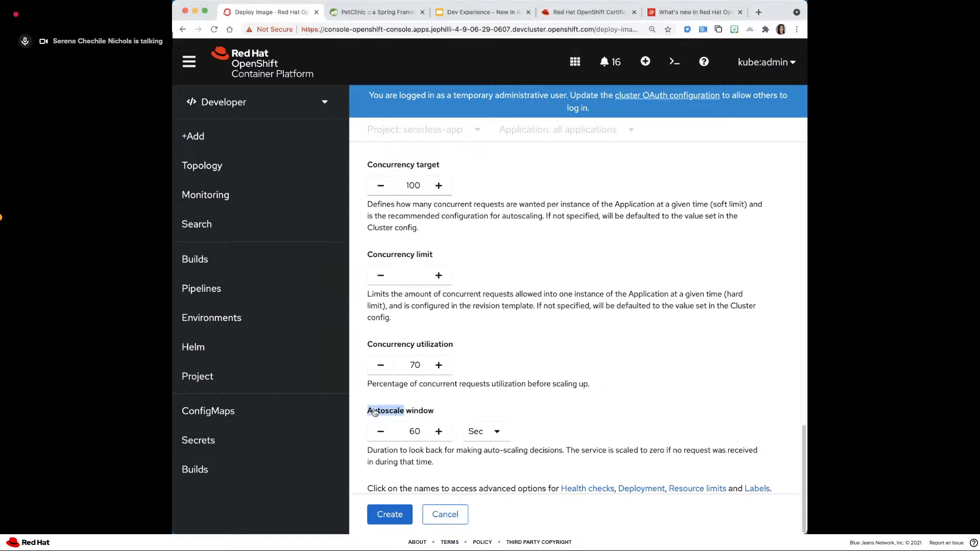
{"action": "left_click_drag", "start_coordinate": [375, 412], "coordinate": [418, 412]}
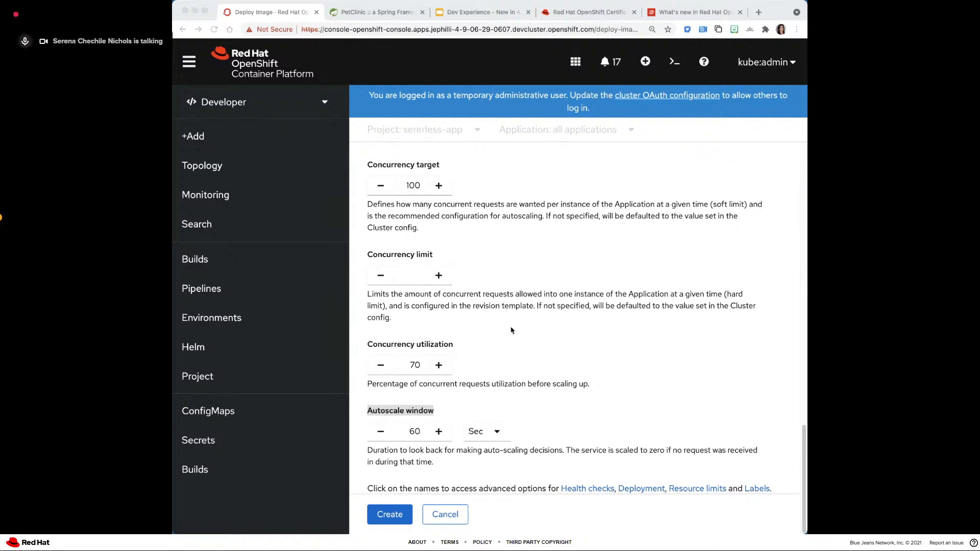
{"action": "scroll", "coordinate": [511, 330], "scroll_direction": "up", "scroll_amount": 1}
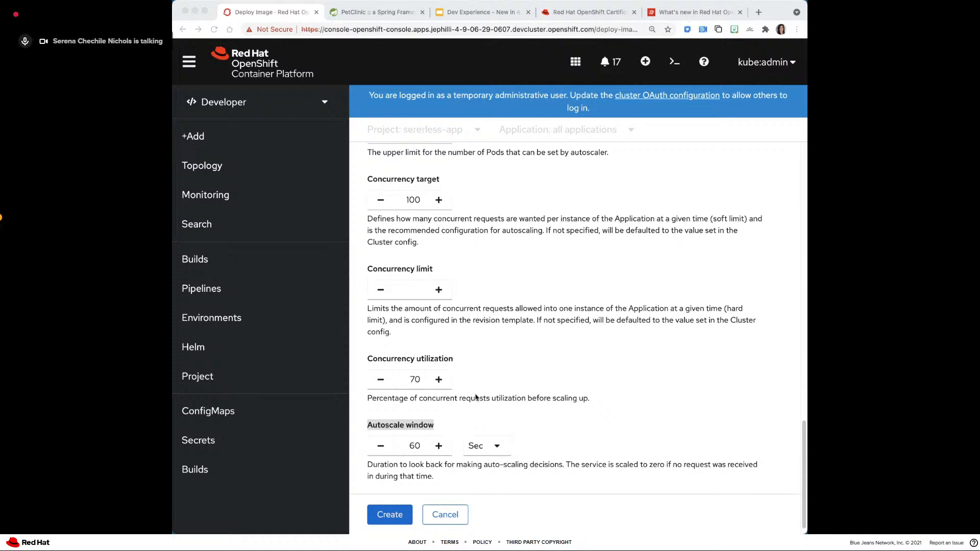
{"action": "scroll", "coordinate": [475, 395], "scroll_direction": "down", "scroll_amount": 1}
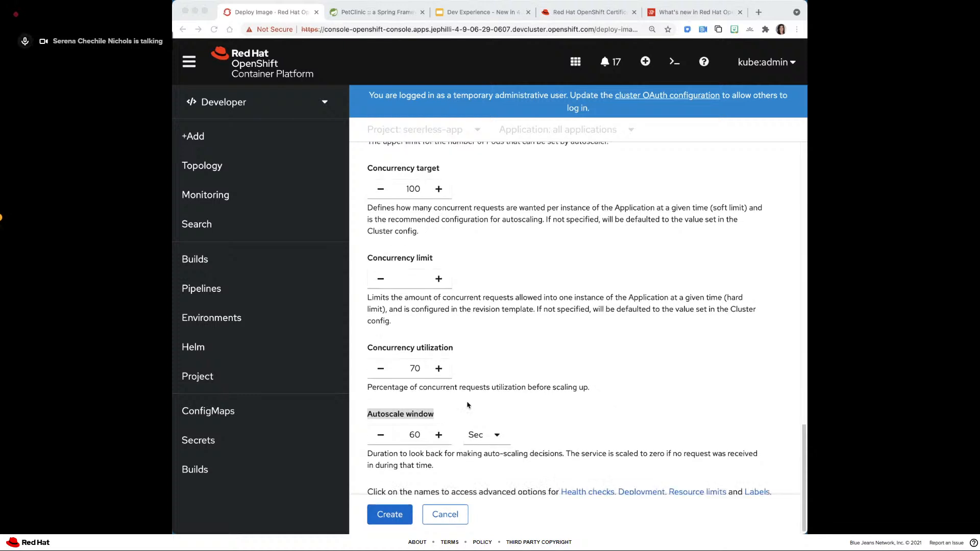
{"action": "left_click", "coordinate": [447, 514]}
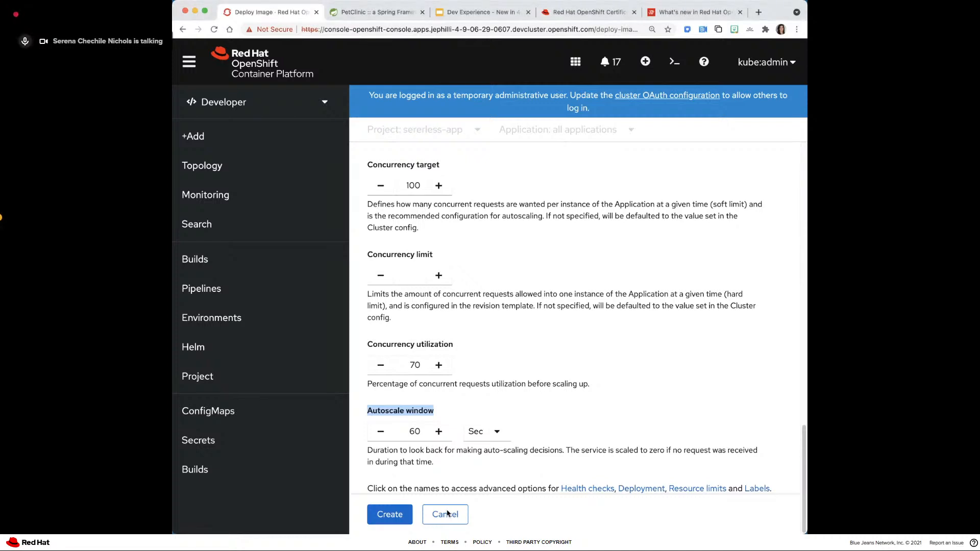
{"action": "left_click", "coordinate": [445, 513]}
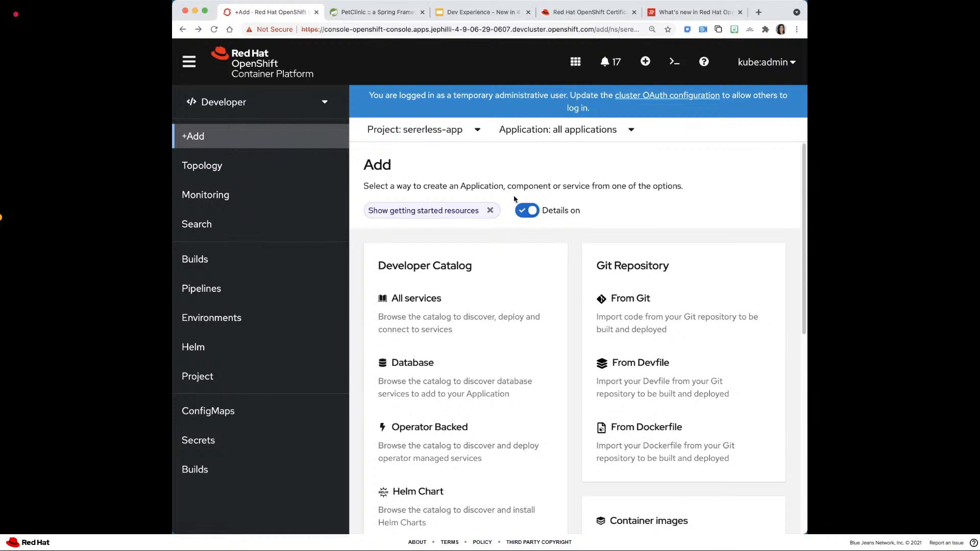
- Advance the presentation to the OpenShift Pipelines slide and return to the OpenShift console
{"action": "left_click", "coordinate": [463, 13]}
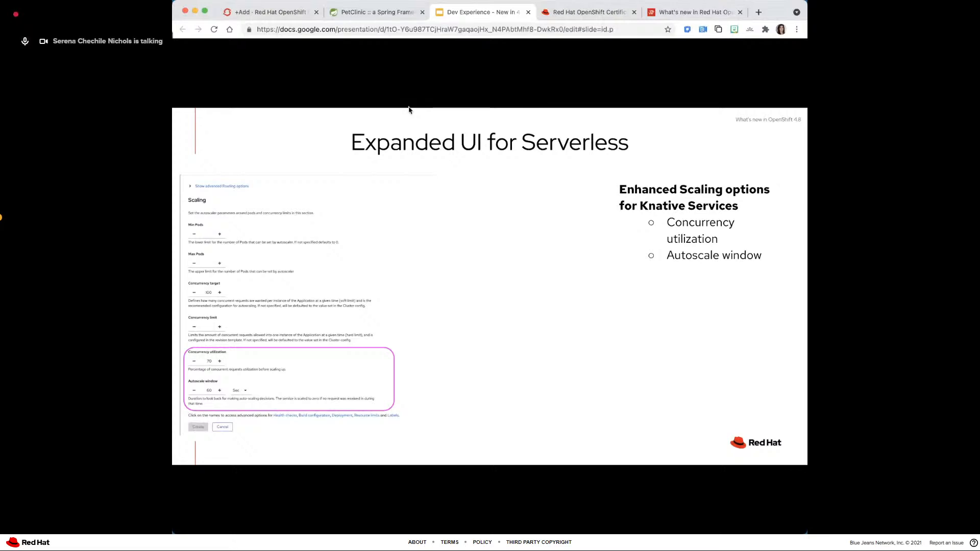
{"action": "left_click", "coordinate": [413, 251]}
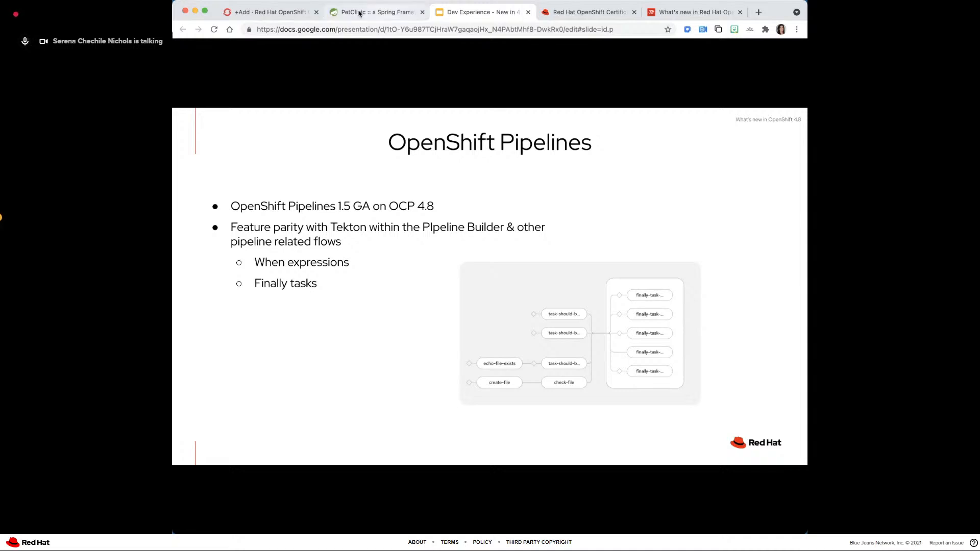
{"action": "left_click", "coordinate": [265, 12]}
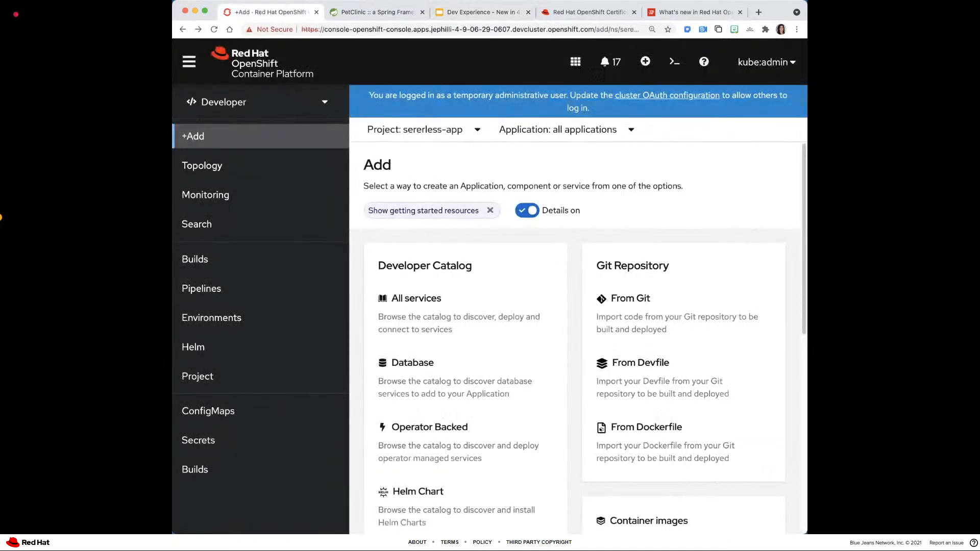
- Widen the browser window, open the Pipelines page of the sererless-app project and look through the list of projects
{"action": "left_click_drag", "start_coordinate": [172, 294], "coordinate": [136, 294]}
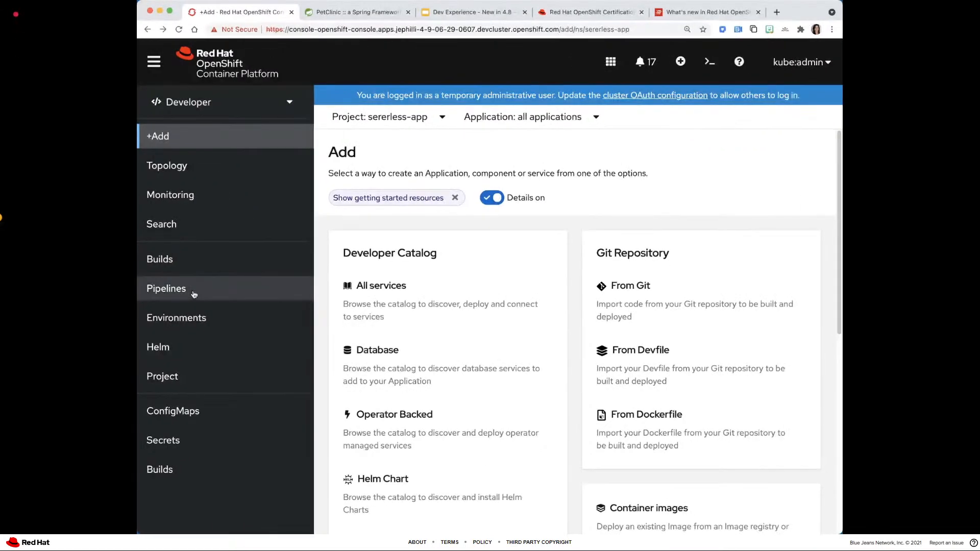
{"action": "left_click", "coordinate": [194, 294]}
{"action": "left_click", "coordinate": [434, 118]}
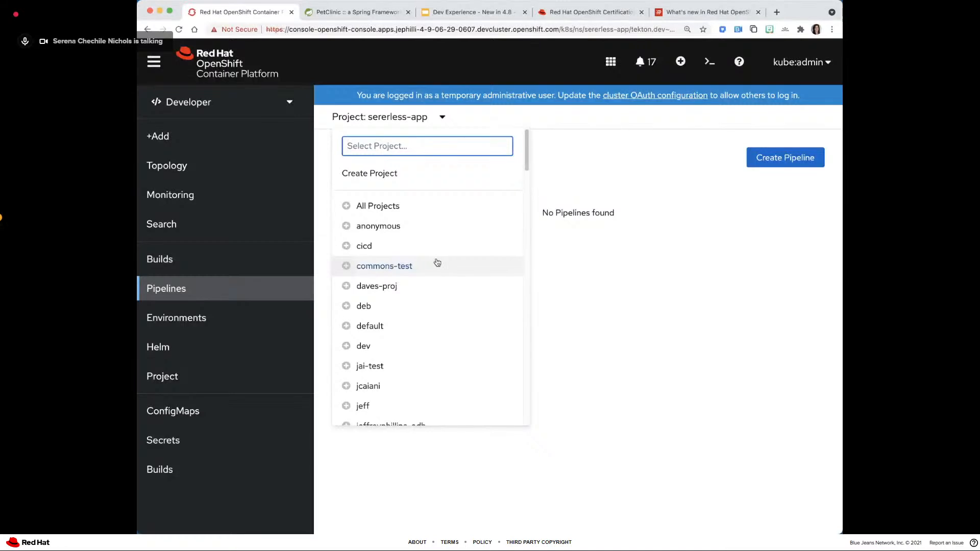
{"action": "scroll", "coordinate": [438, 263], "scroll_direction": "down", "scroll_amount": 15}
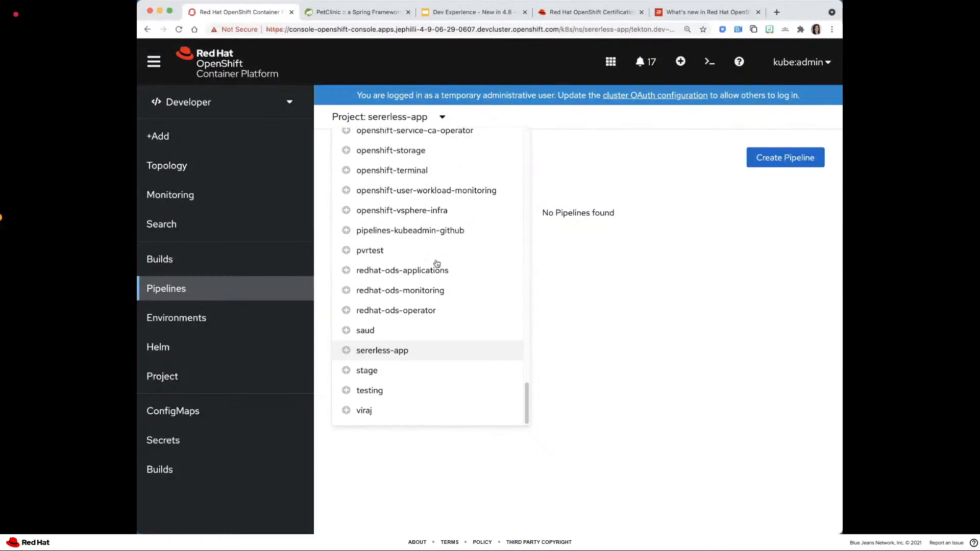
- Switch to the Administrator perspective and open its resource search
{"action": "left_click", "coordinate": [250, 103]}
{"action": "left_click", "coordinate": [237, 104]}
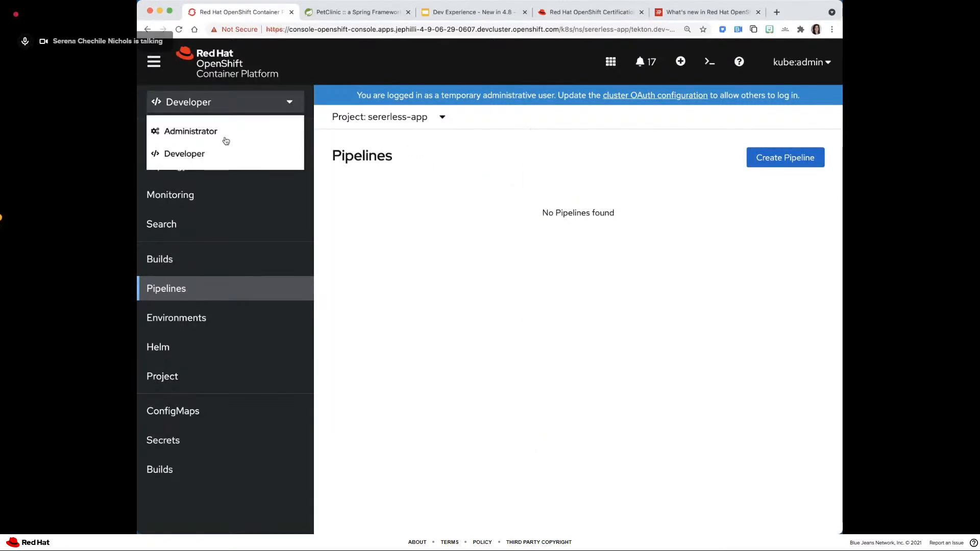
{"action": "left_click", "coordinate": [225, 137]}
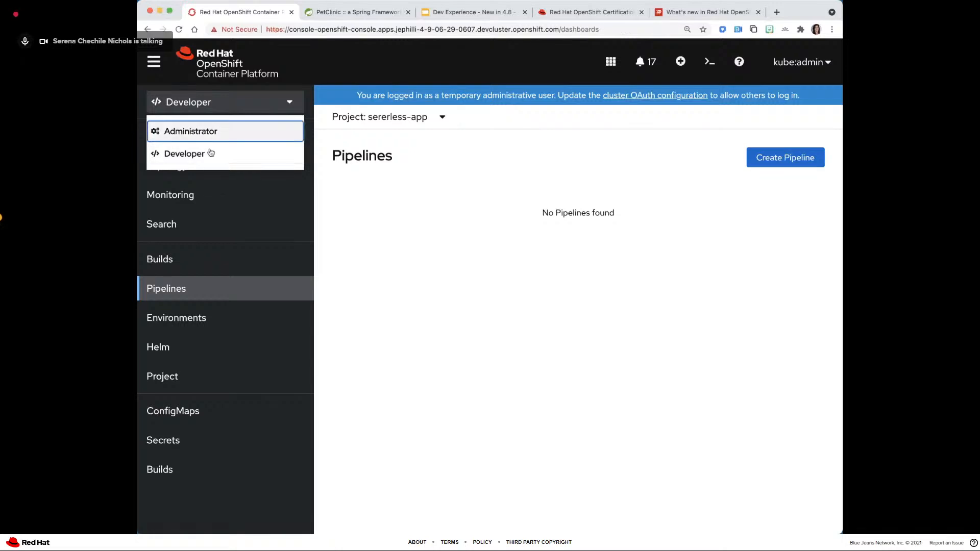
{"action": "left_click", "coordinate": [188, 211]}
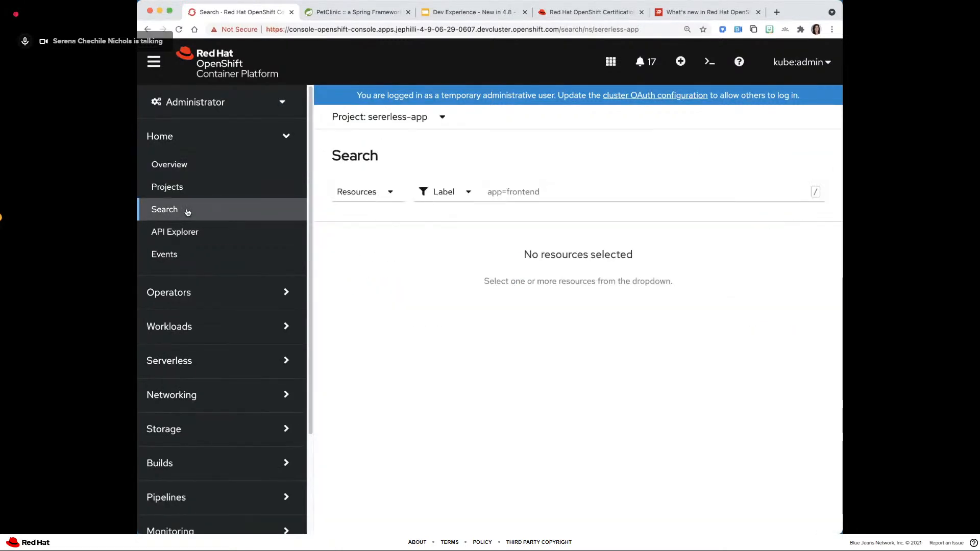
- Search for Pipeline resources across all projects and open the my-test namespace that contains a when-pipeline
{"action": "left_click", "coordinate": [366, 194]}
{"action": "type", "text": "pipelin"}
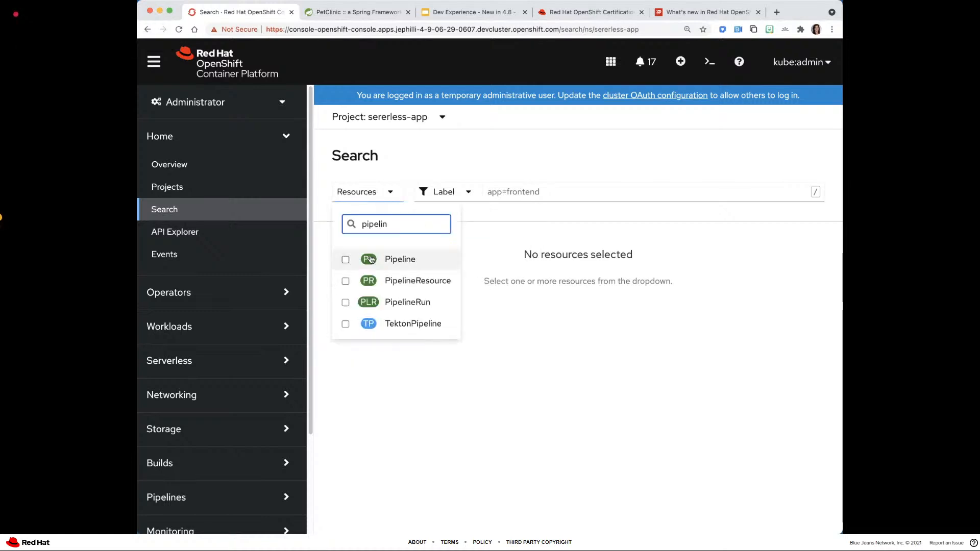
{"action": "left_click", "coordinate": [398, 259]}
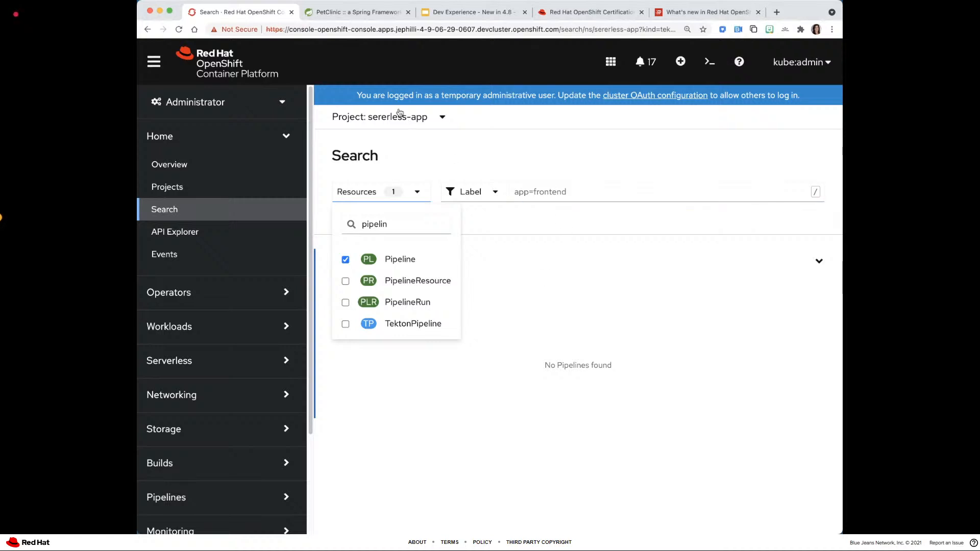
{"action": "left_click", "coordinate": [381, 117]}
{"action": "left_click", "coordinate": [363, 205]}
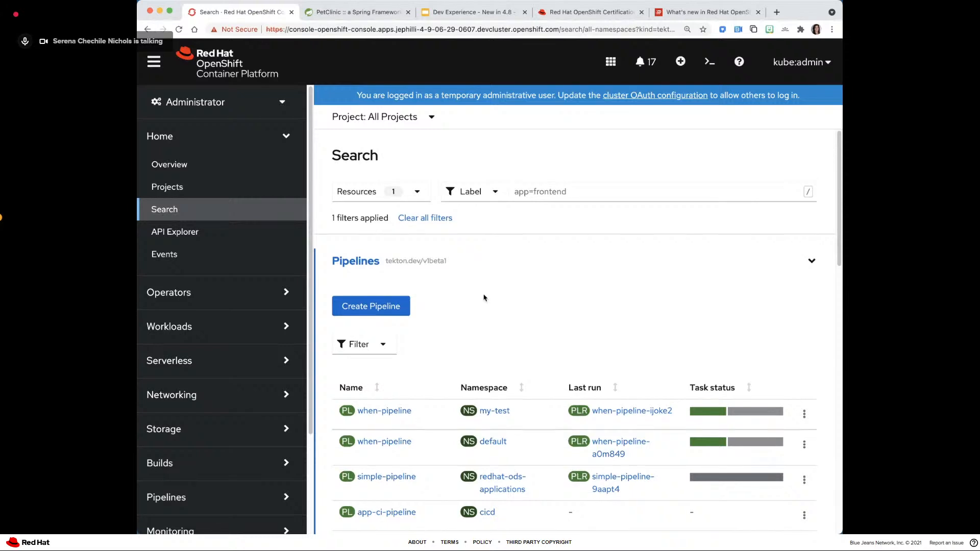
{"action": "scroll", "coordinate": [484, 298], "scroll_direction": "down", "scroll_amount": 2}
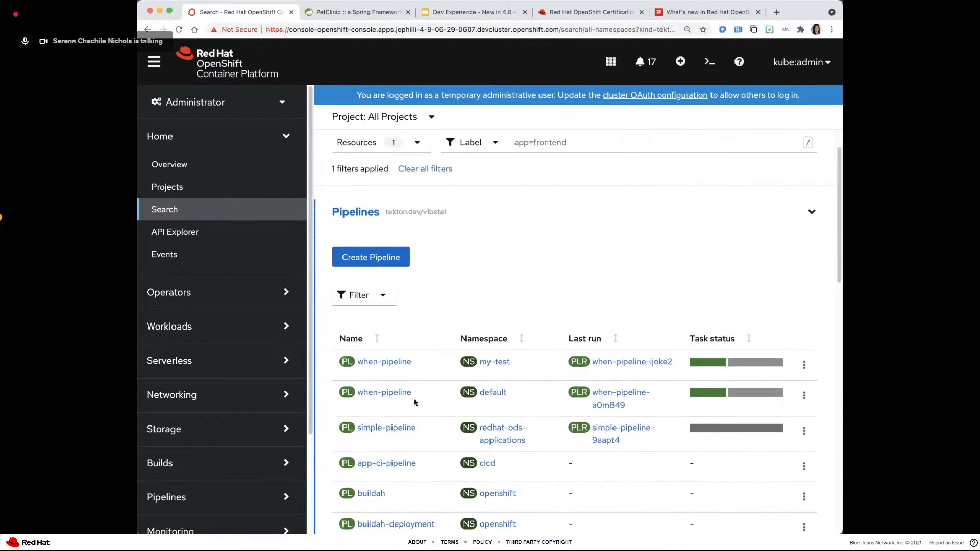
{"action": "left_click", "coordinate": [499, 363]}
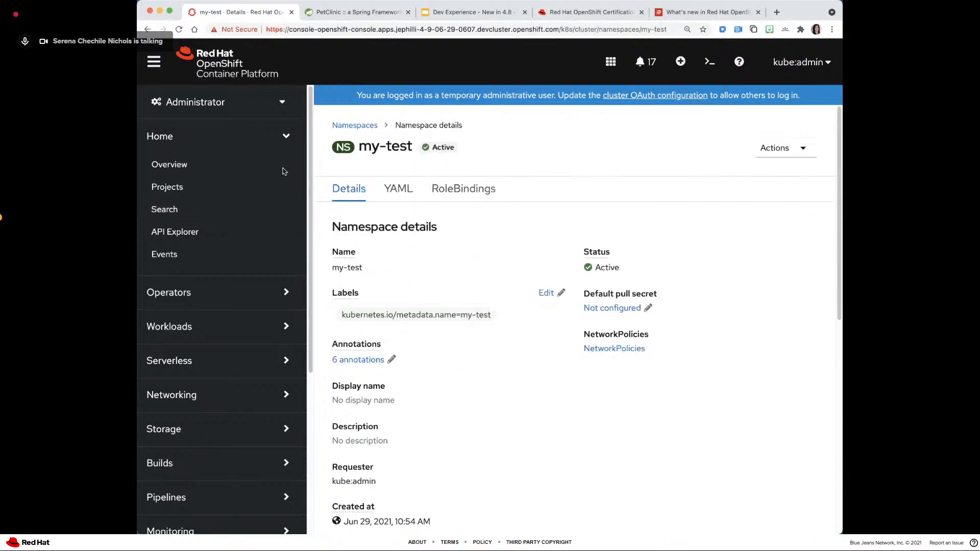
- Switch back to the Developer perspective, filter the projects by "my" and open the pipelines of the my-test project
{"action": "left_click", "coordinate": [208, 107]}
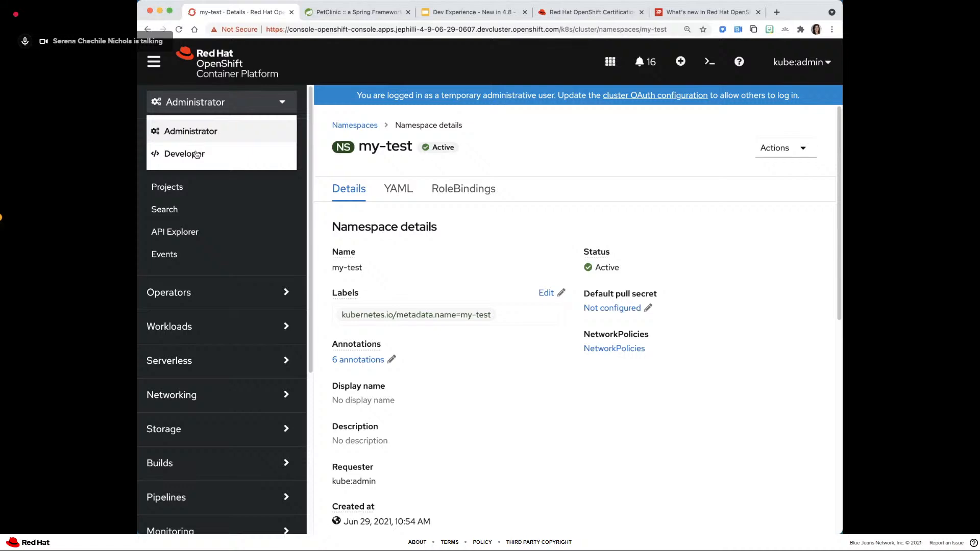
{"action": "left_click", "coordinate": [197, 154]}
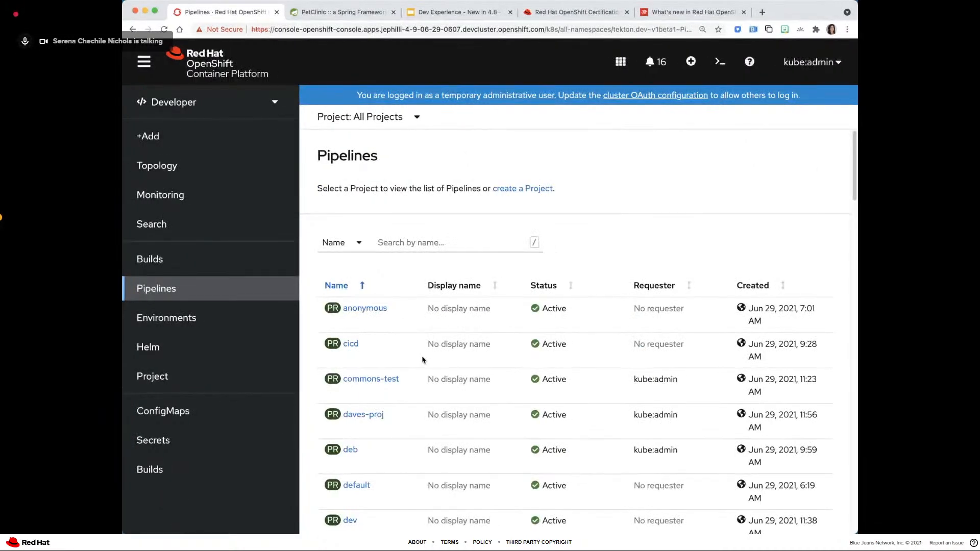
{"action": "scroll", "coordinate": [423, 360], "scroll_direction": "down", "scroll_amount": 5}
{"action": "scroll", "coordinate": [423, 361], "scroll_direction": "up", "scroll_amount": 4}
{"action": "scroll", "coordinate": [390, 184], "scroll_direction": "up", "scroll_amount": 1}
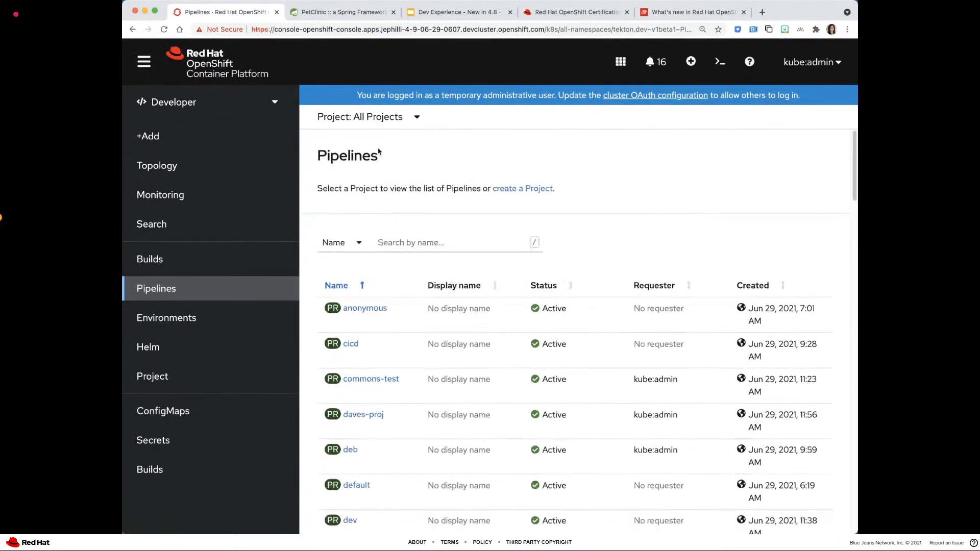
{"action": "left_click", "coordinate": [401, 243]}
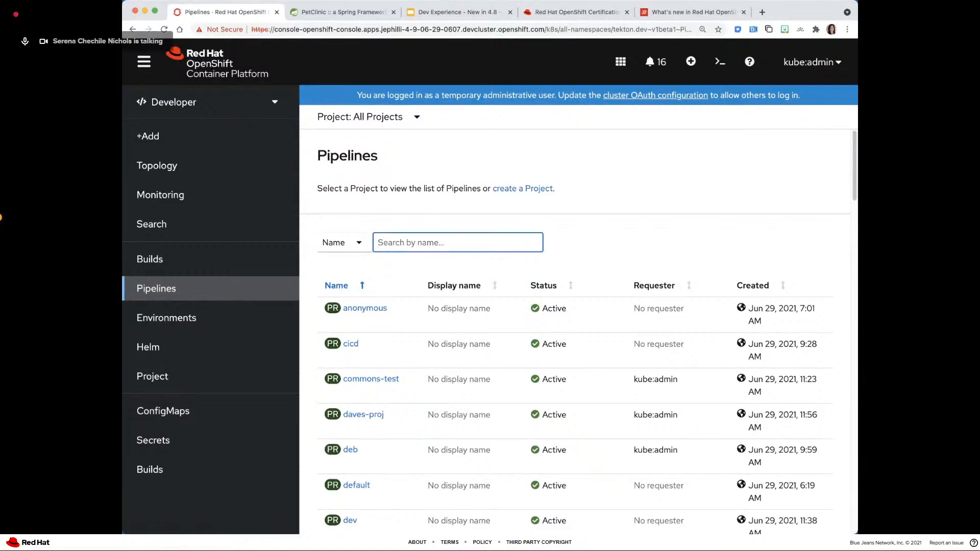
{"action": "type", "text": "my"}
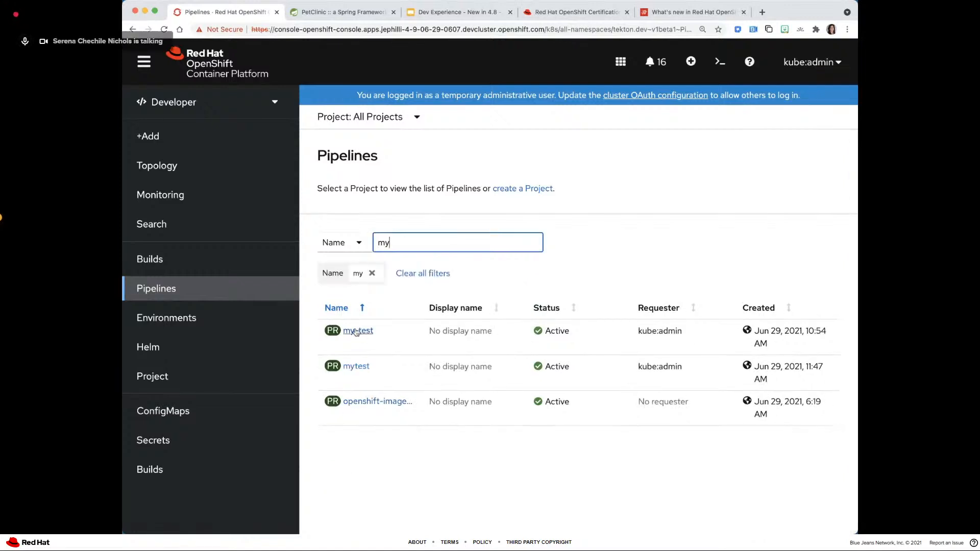
{"action": "left_click", "coordinate": [359, 333]}
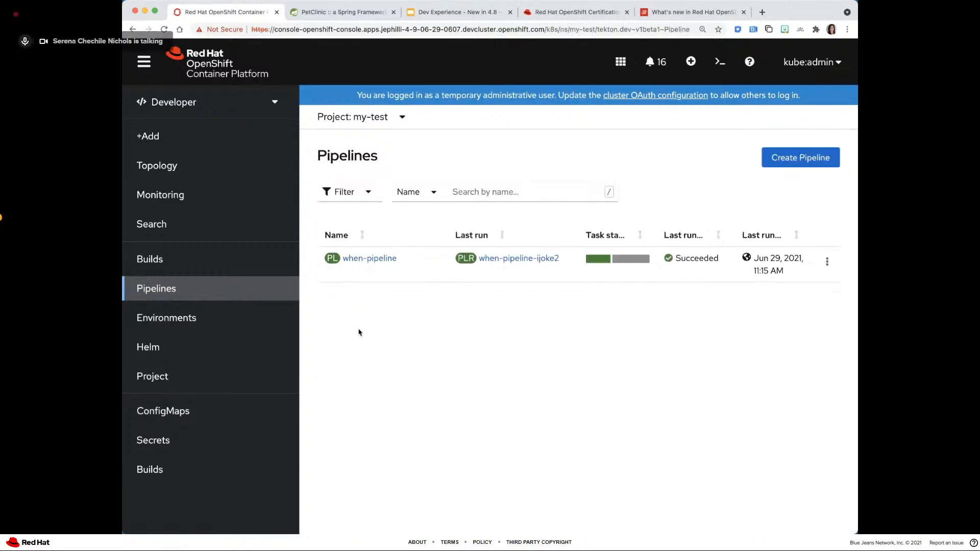
- Open the details of when-pipeline, check the OpenShift Pipelines slide and return to the pipeline details
{"action": "left_click", "coordinate": [355, 259]}
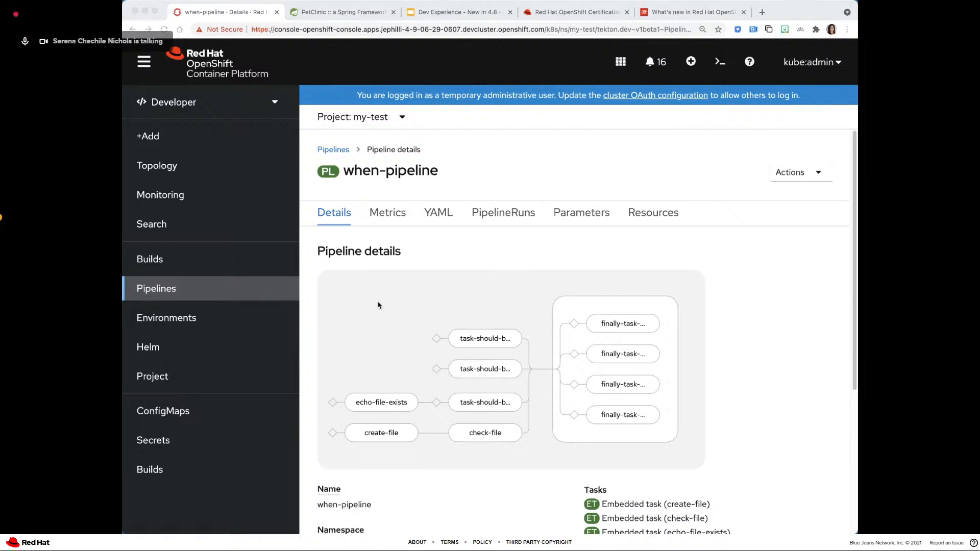
{"action": "left_click", "coordinate": [459, 256]}
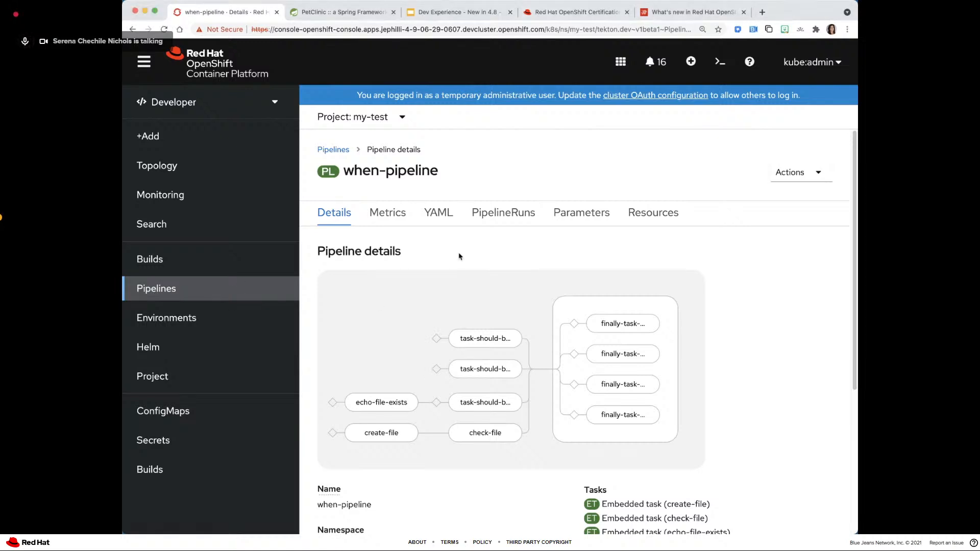
{"action": "left_click", "coordinate": [466, 16]}
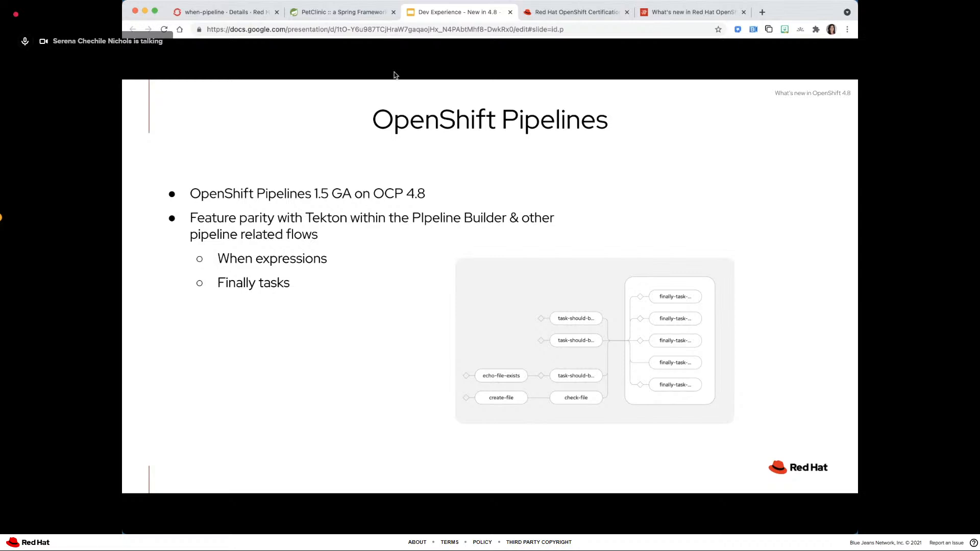
{"action": "left_click", "coordinate": [235, 14]}
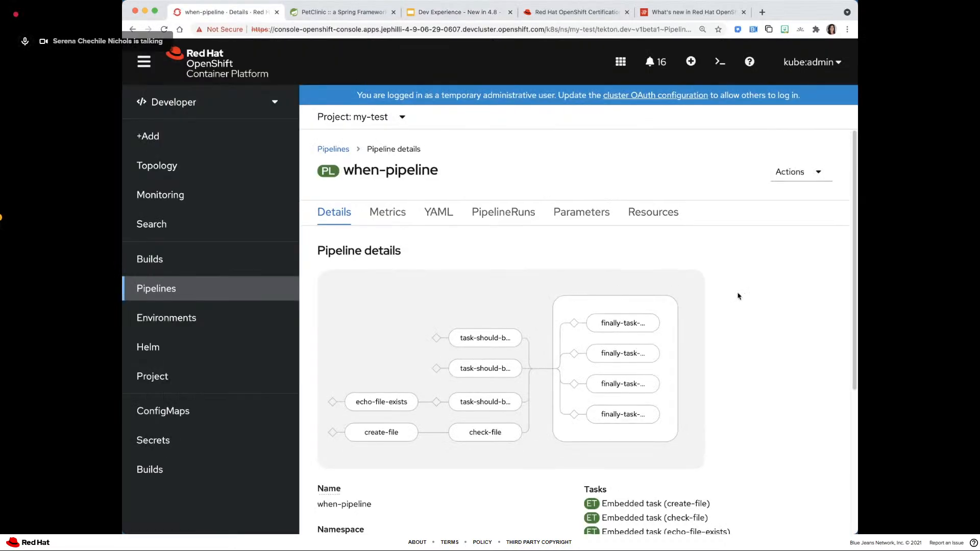
- Examine the when expressions and finally tasks in the graph of when-pipeline
{"action": "scroll", "coordinate": [737, 296], "scroll_direction": "down", "scroll_amount": 1}
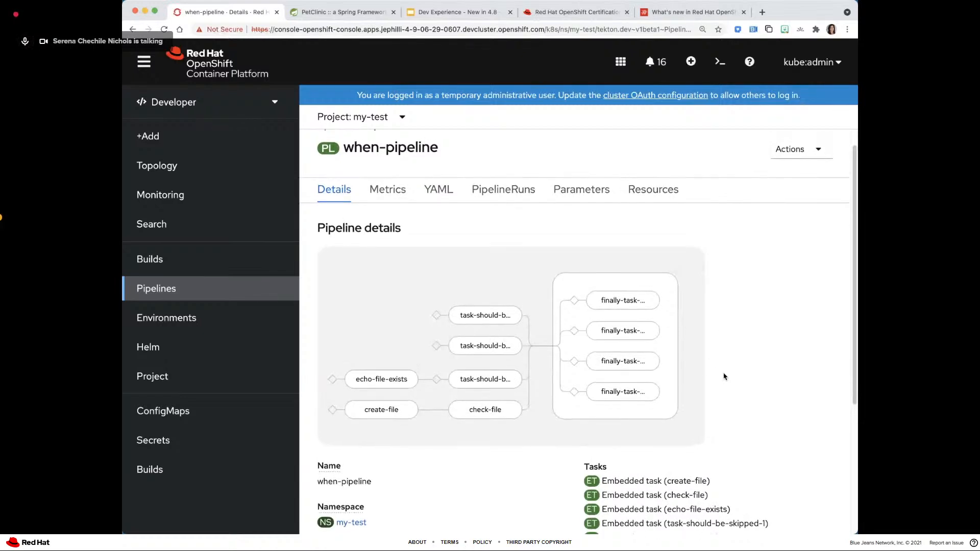
{"action": "scroll", "coordinate": [748, 258], "scroll_direction": "down", "scroll_amount": 2}
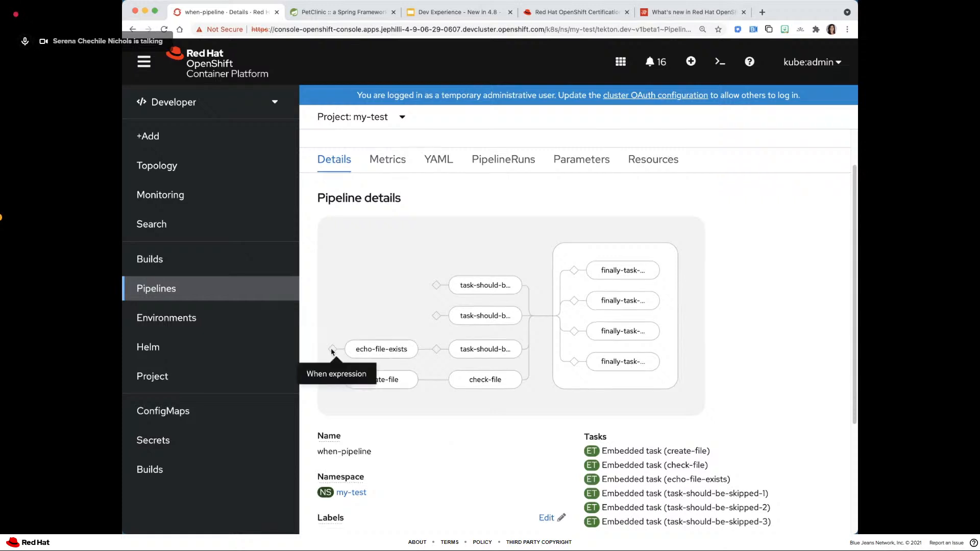
{"action": "scroll", "coordinate": [362, 312], "scroll_direction": "up", "scroll_amount": 3}
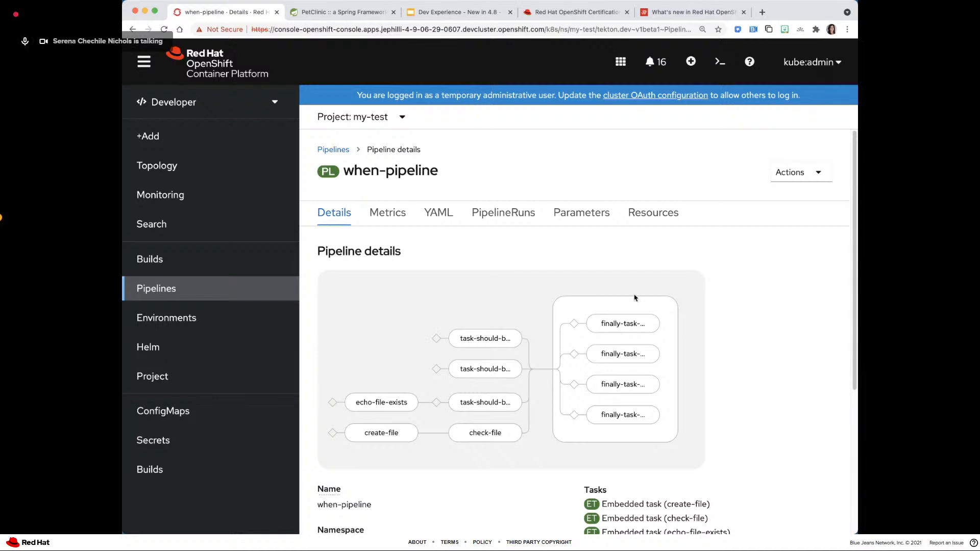
- Start the last run of when-pipeline again and inspect the status of its when expressions, tasks and finally tasks
{"action": "mouse_move", "coordinate": [609, 320]}
{"action": "left_click", "coordinate": [806, 164]}
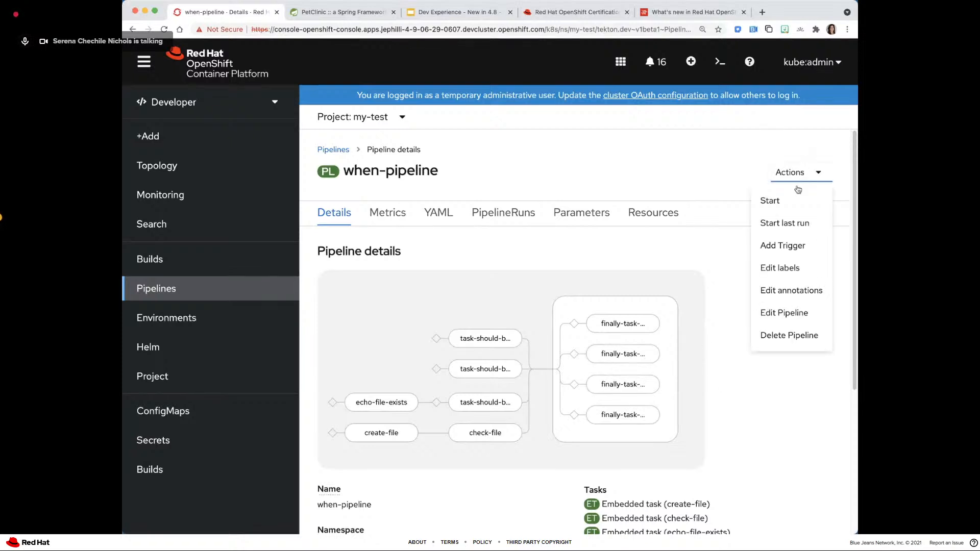
{"action": "left_click", "coordinate": [794, 222]}
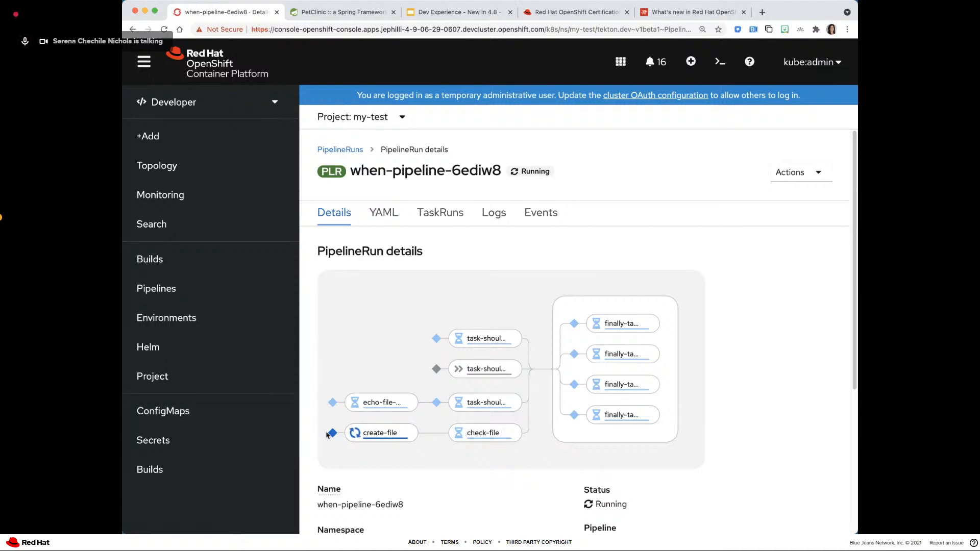
{"action": "mouse_move", "coordinate": [326, 435]}
{"action": "mouse_move", "coordinate": [363, 434]}
{"action": "mouse_move", "coordinate": [431, 372]}
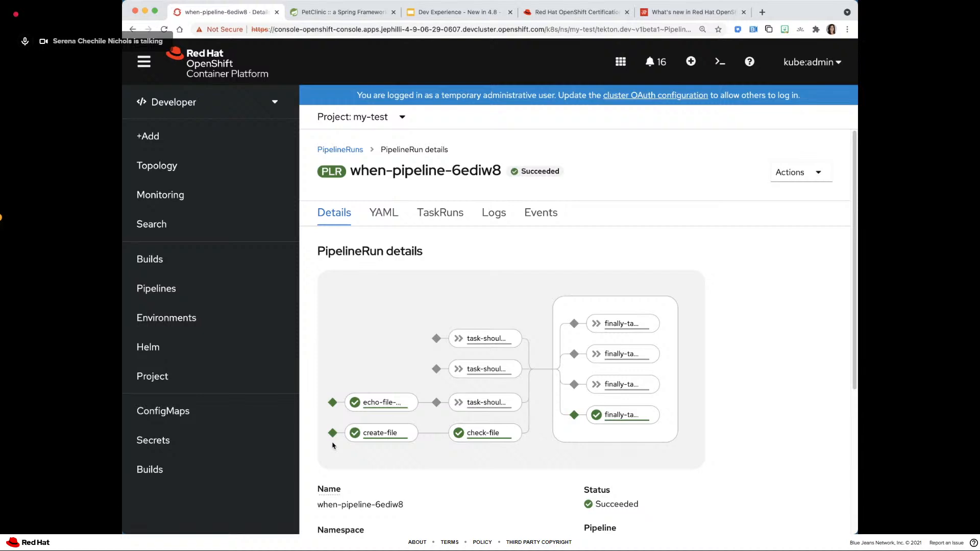
{"action": "mouse_move", "coordinate": [567, 413]}
{"action": "scroll", "coordinate": [535, 488], "scroll_direction": "down", "scroll_amount": 2}
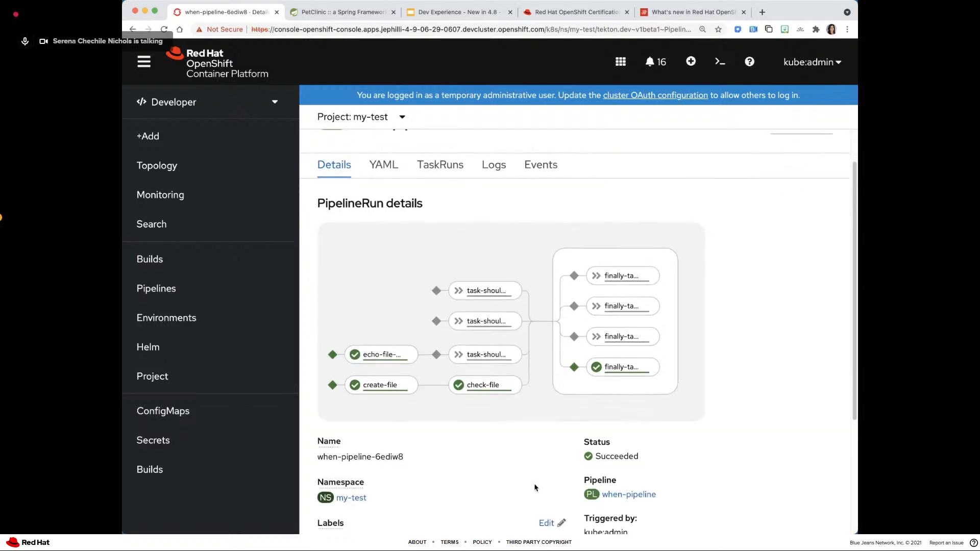
{"action": "scroll", "coordinate": [535, 488], "scroll_direction": "up", "scroll_amount": 2}
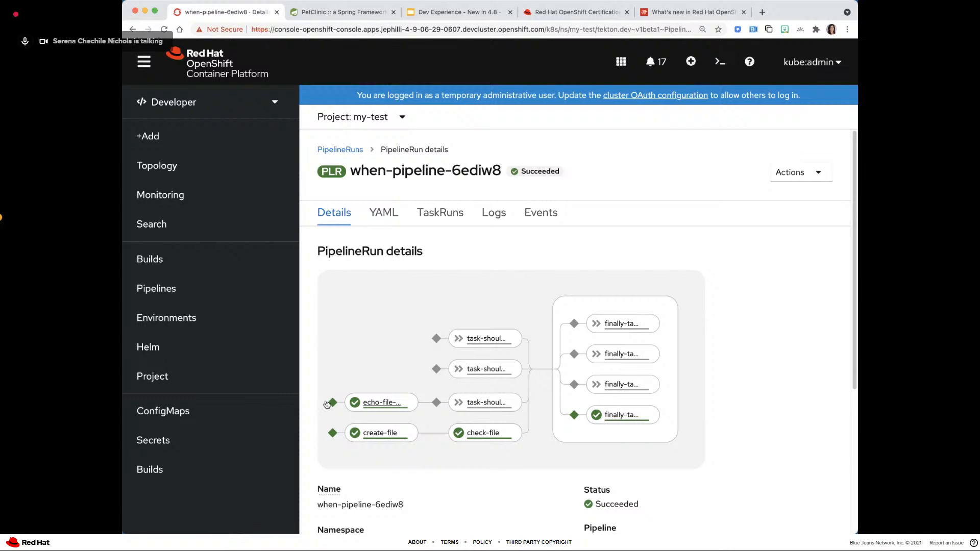
{"action": "mouse_move", "coordinate": [327, 404]}
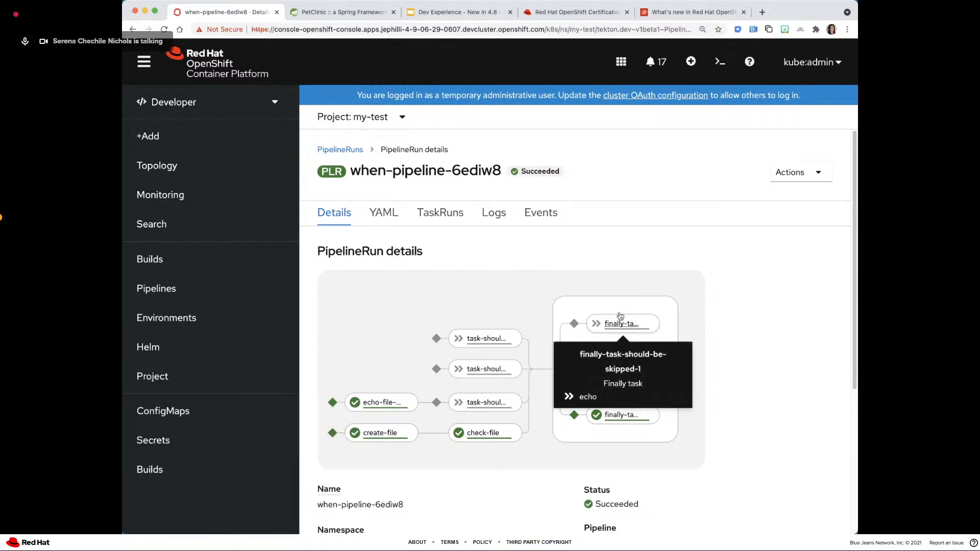
- Return to the pipelines list, go to the Add page of my-test and open the Pipeline builder with the page zoomed out
{"action": "left_click", "coordinate": [180, 295]}
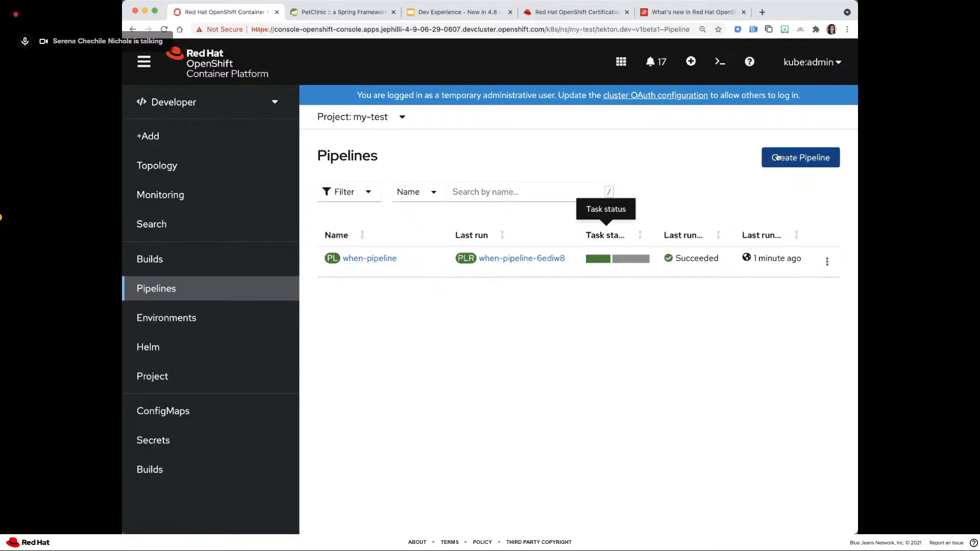
{"action": "left_click", "coordinate": [154, 136]}
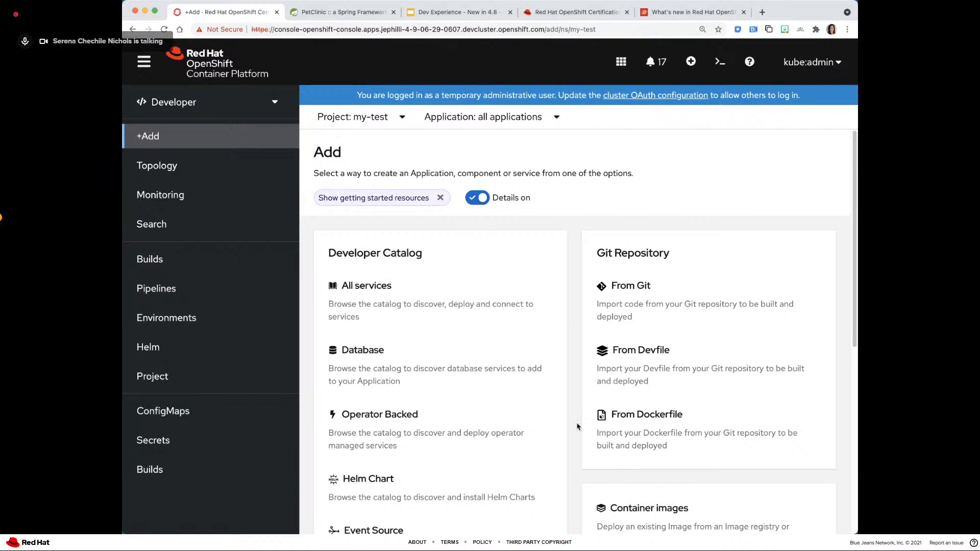
{"action": "scroll", "coordinate": [577, 435], "scroll_direction": "down", "scroll_amount": 3}
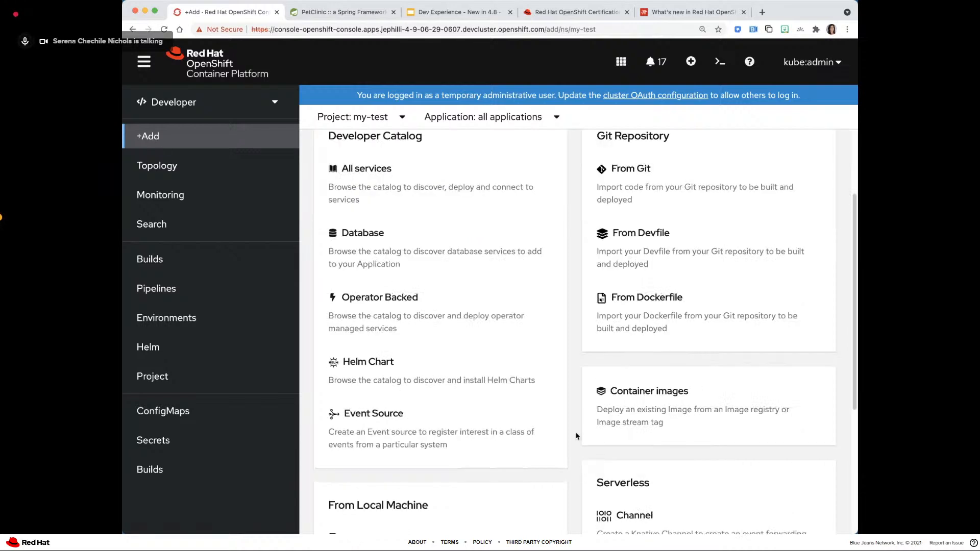
{"action": "scroll", "coordinate": [576, 436], "scroll_direction": "down", "scroll_amount": 4}
{"action": "key", "text": "super+minus"}
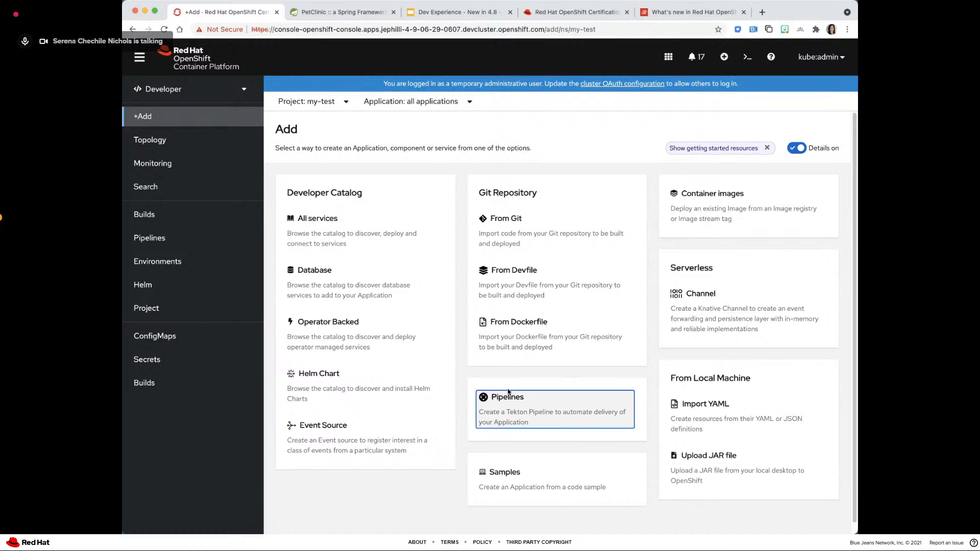
{"action": "left_click", "coordinate": [482, 397]}
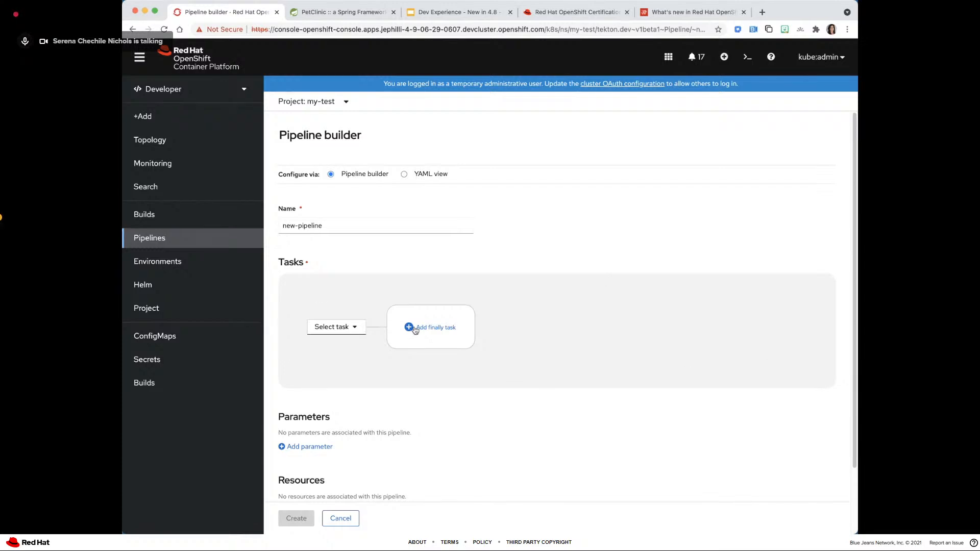
- Add git-cli as the first task of the new pipeline and review its parameters and workspaces
{"action": "left_click", "coordinate": [345, 329]}
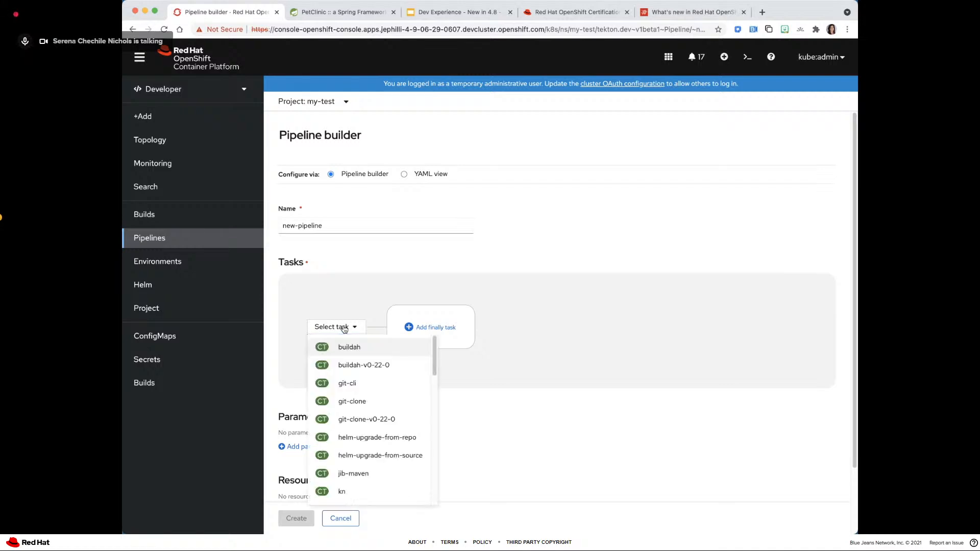
{"action": "left_click", "coordinate": [349, 382]}
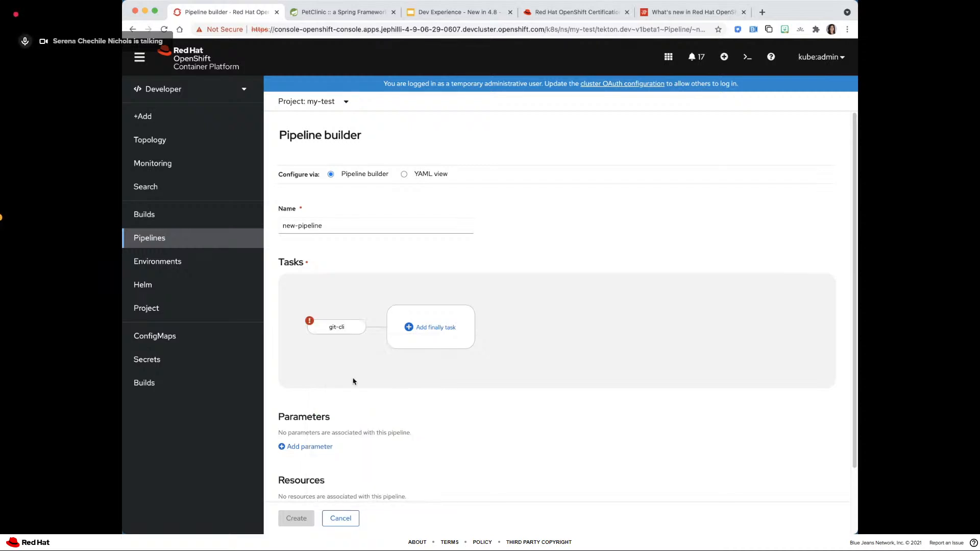
{"action": "left_click", "coordinate": [316, 324]}
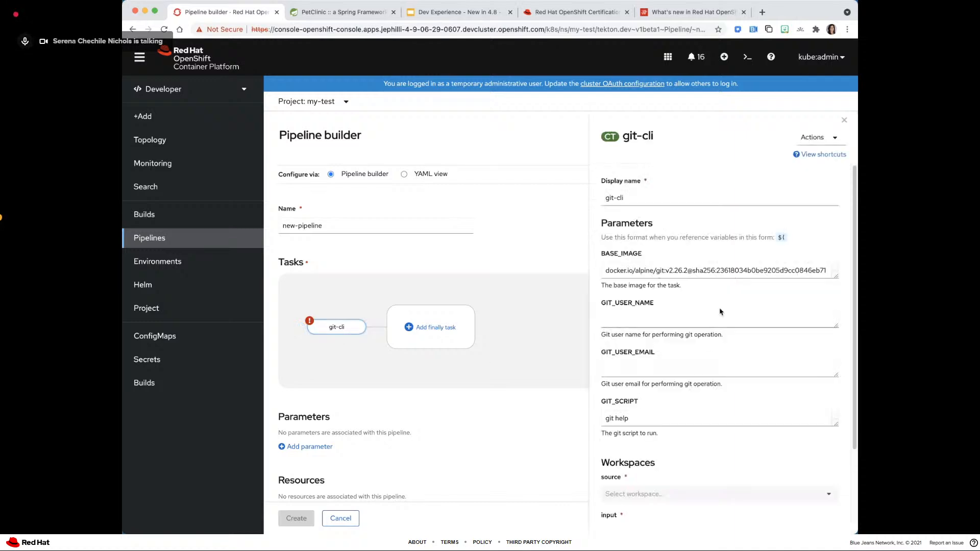
{"action": "scroll", "coordinate": [715, 383], "scroll_direction": "down", "scroll_amount": 3}
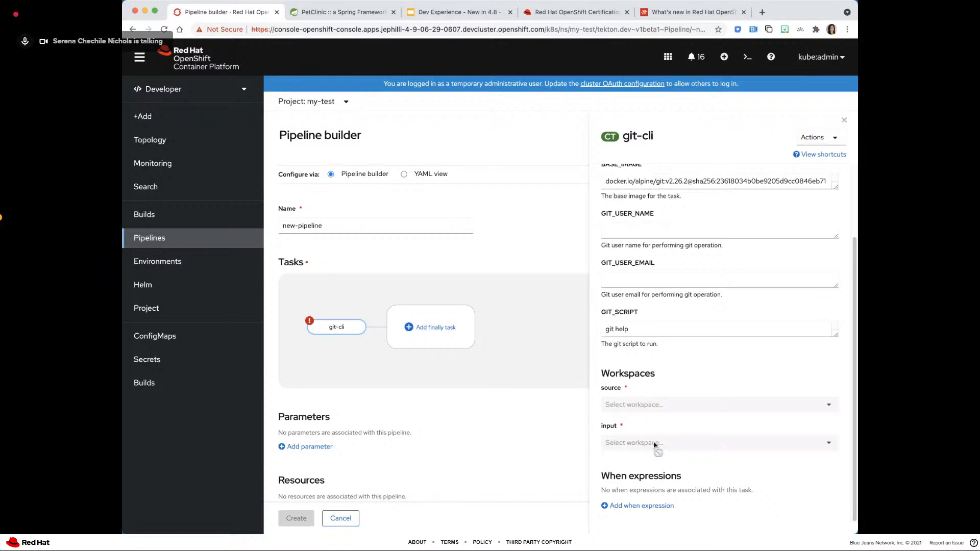
{"action": "scroll", "coordinate": [647, 437], "scroll_direction": "up", "scroll_amount": 2}
{"action": "scroll", "coordinate": [647, 436], "scroll_direction": "down", "scroll_amount": 2}
- Add an empty when expression to the git-cli task, check it in the graph and close the task's settings
{"action": "mouse_move", "coordinate": [308, 327]}
{"action": "left_click", "coordinate": [624, 507]}
{"action": "scroll", "coordinate": [622, 490], "scroll_direction": "down", "scroll_amount": 2}
{"action": "scroll", "coordinate": [622, 486], "scroll_direction": "down", "scroll_amount": 1}
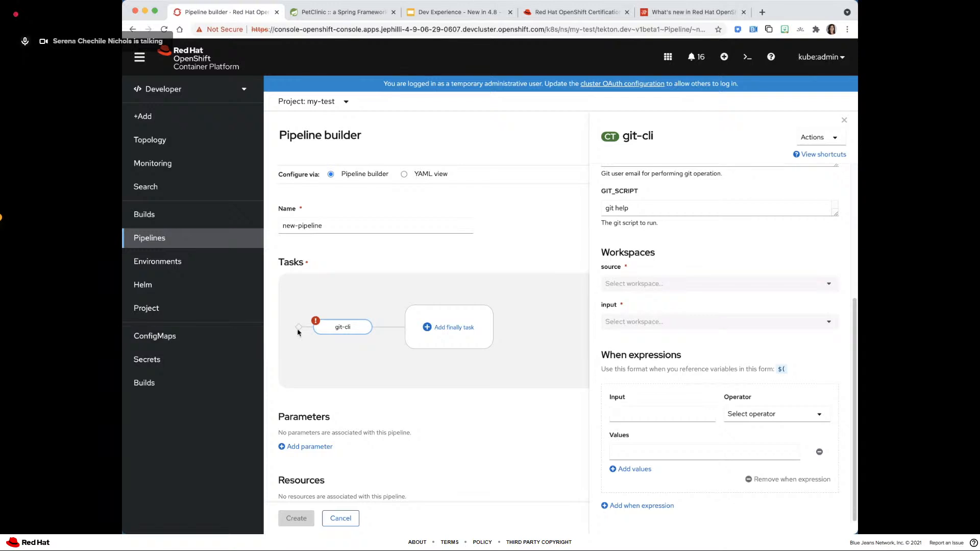
{"action": "mouse_move", "coordinate": [298, 330]}
{"action": "scroll", "coordinate": [675, 462], "scroll_direction": "up", "scroll_amount": 4}
{"action": "scroll", "coordinate": [675, 461], "scroll_direction": "up", "scroll_amount": 1}
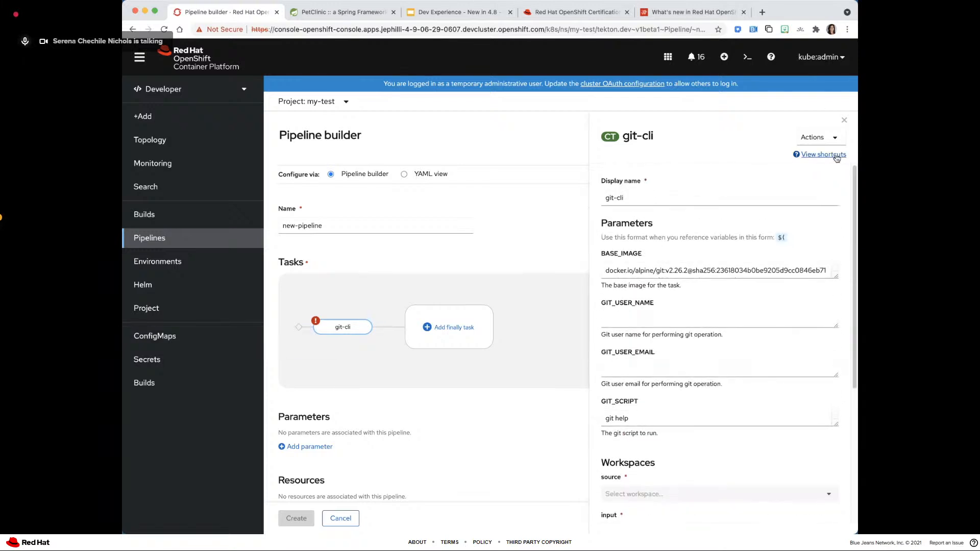
{"action": "left_click", "coordinate": [843, 119]}
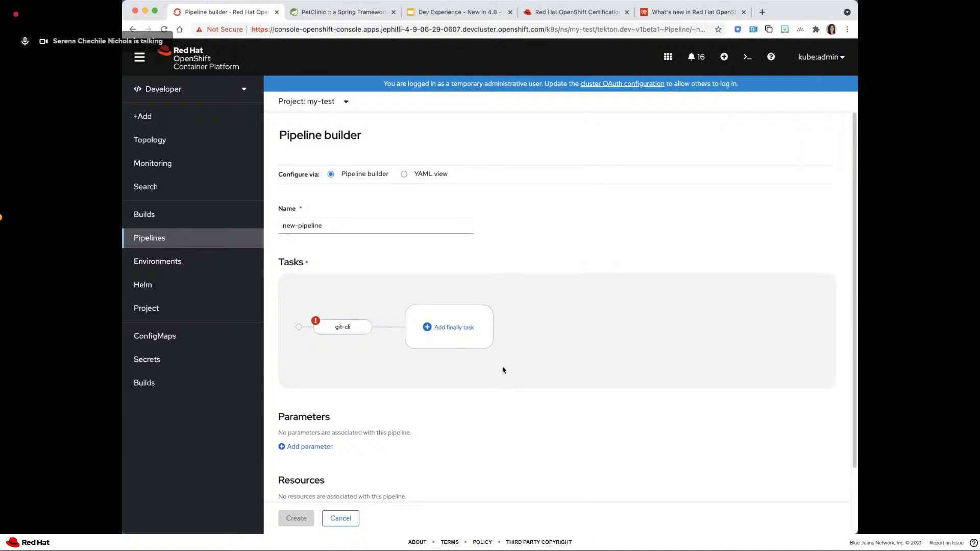
- Add git-clone as a finally task and cancel the creation of the new pipeline
{"action": "left_click", "coordinate": [437, 327]}
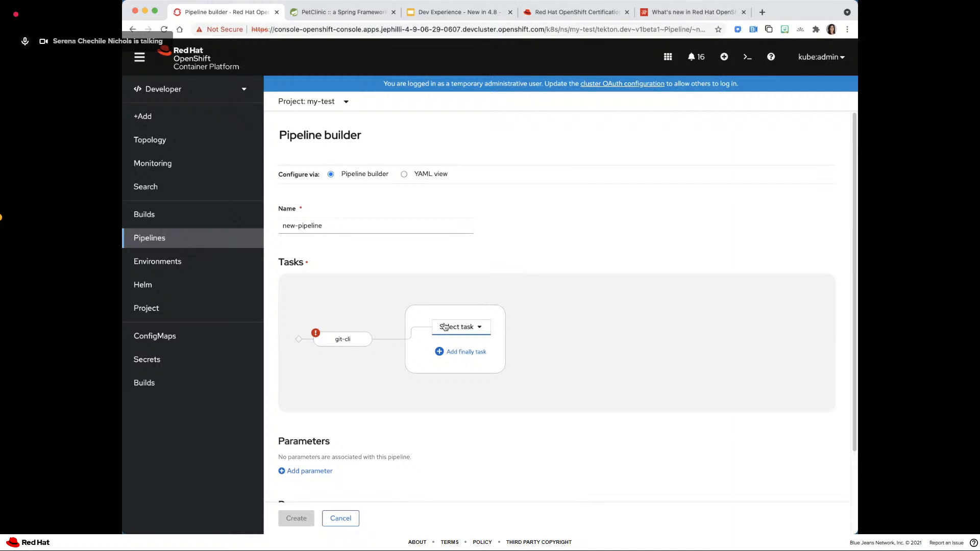
{"action": "left_click", "coordinate": [445, 327]}
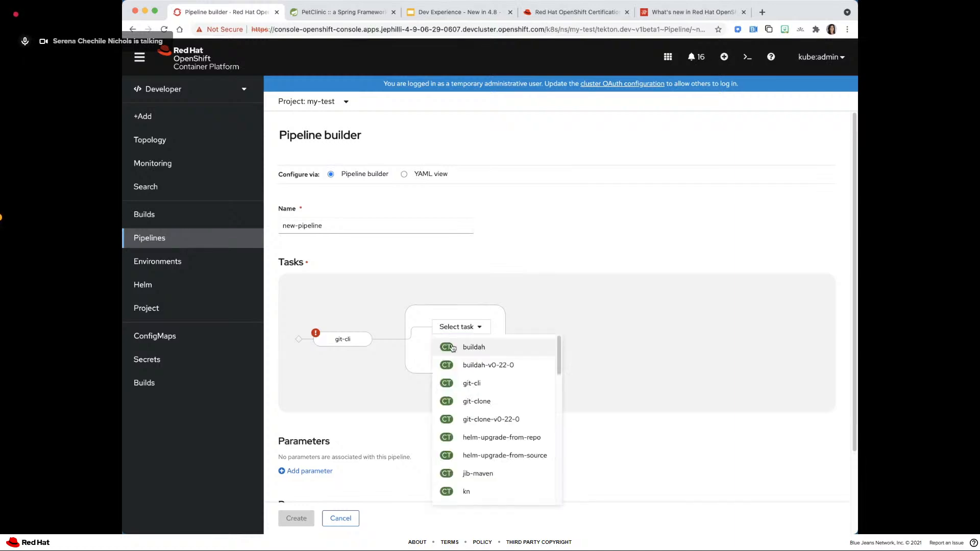
{"action": "left_click", "coordinate": [467, 401]}
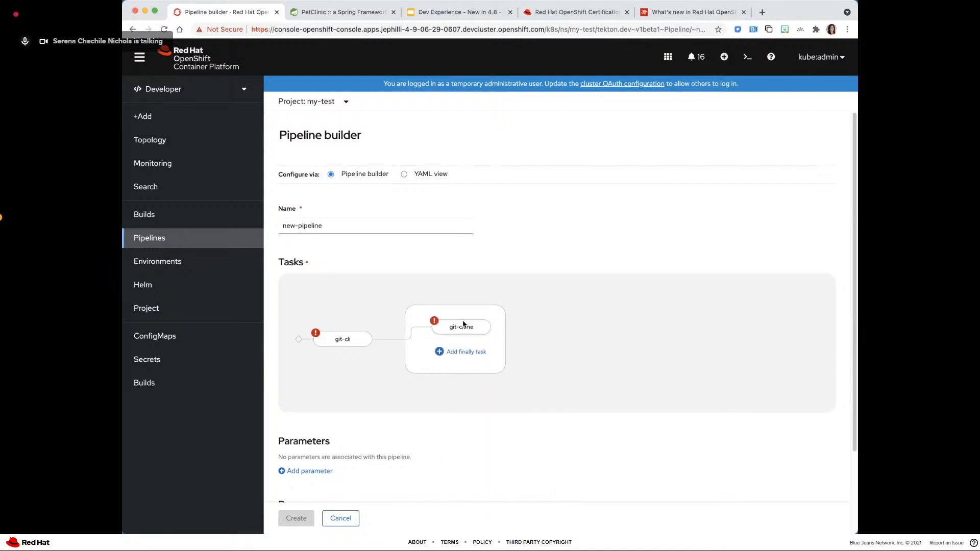
{"action": "mouse_move", "coordinate": [347, 342]}
{"action": "left_click", "coordinate": [341, 519]}
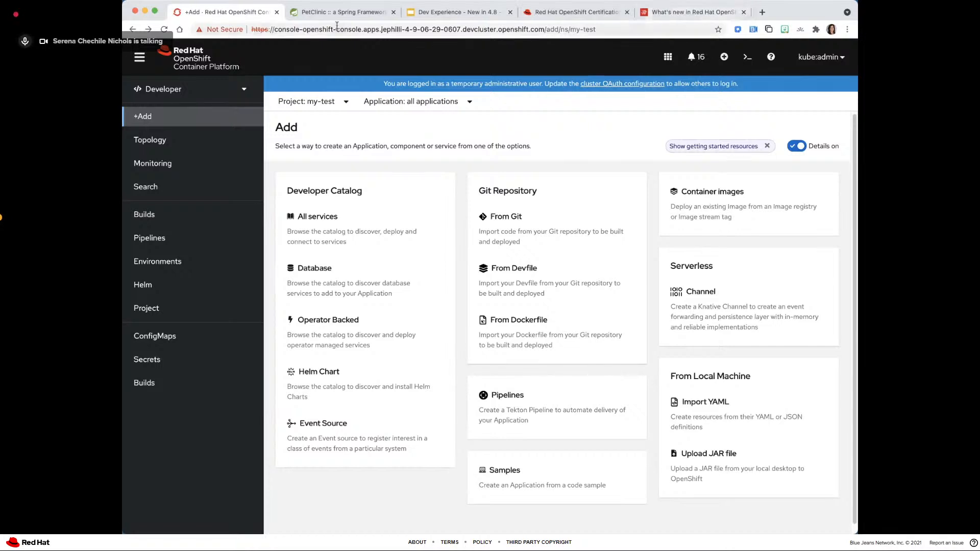
- Advance the presentation to the OpenShift GitOps slide and open the Environments page in the developer console
{"action": "left_click", "coordinate": [403, 13]}
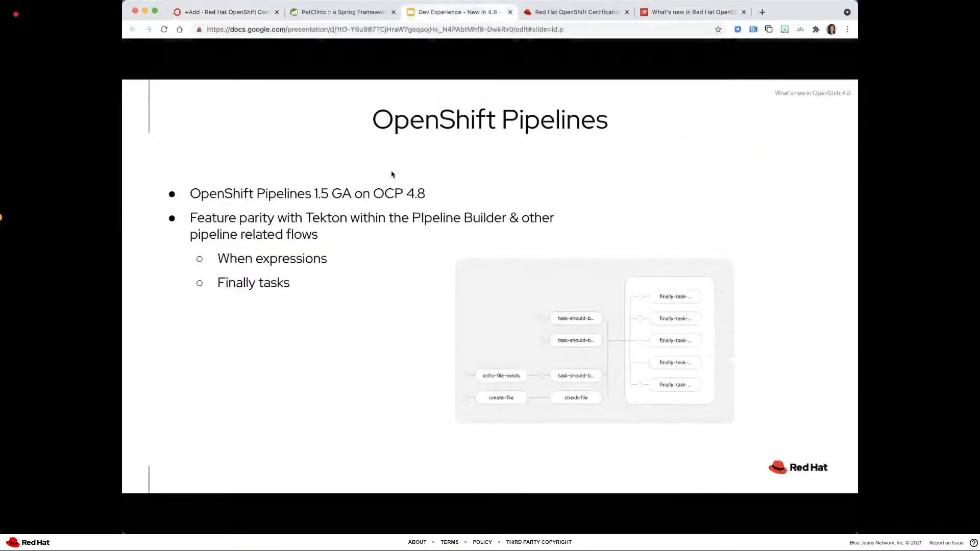
{"action": "key", "text": "Right"}
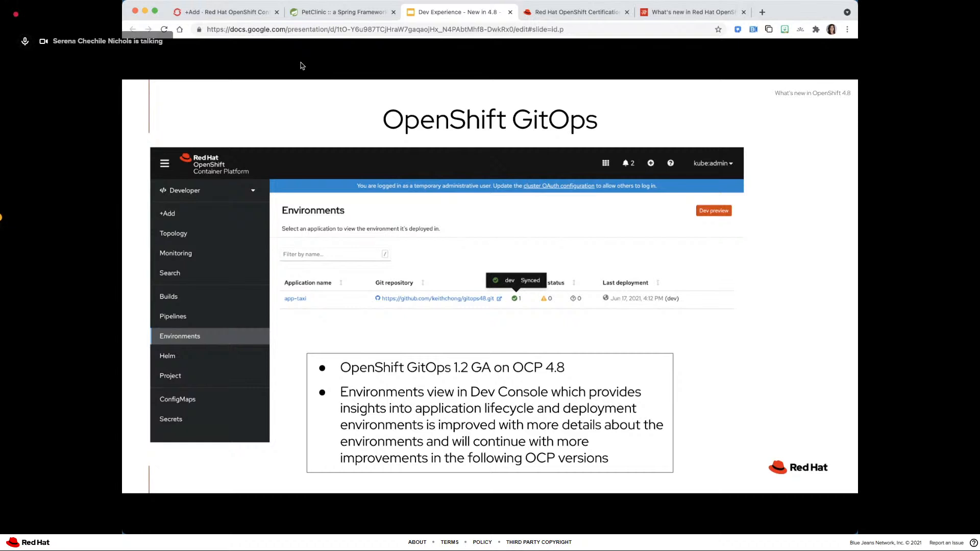
{"action": "left_click", "coordinate": [228, 13]}
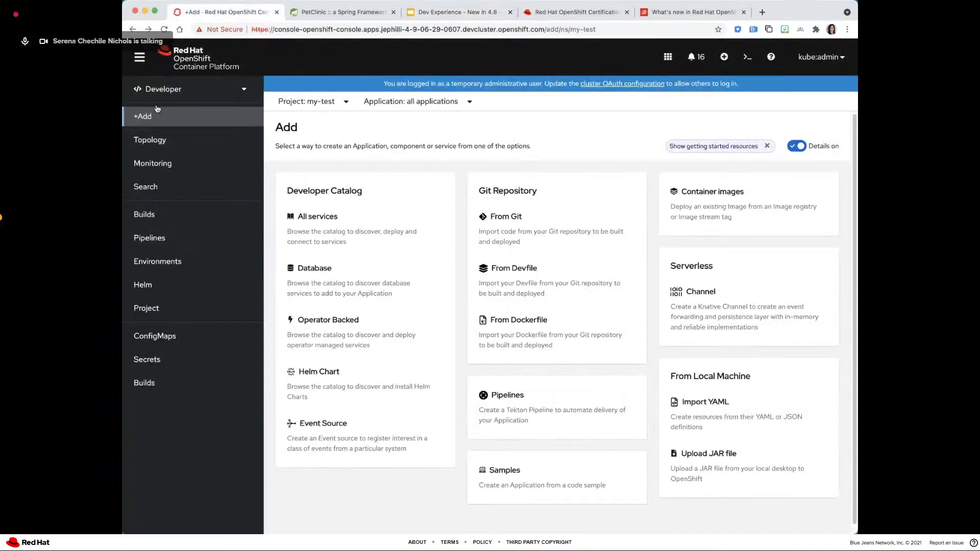
{"action": "left_click", "coordinate": [173, 260]}
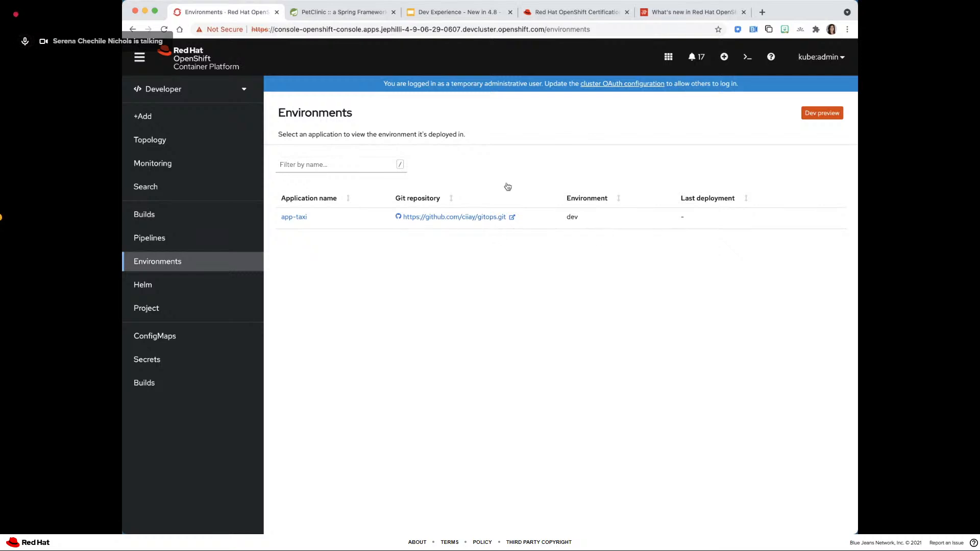
- Check the OpenShift GitOps slide, view the environment details of the app-taxi application and return to the slide
{"action": "left_click", "coordinate": [433, 14]}
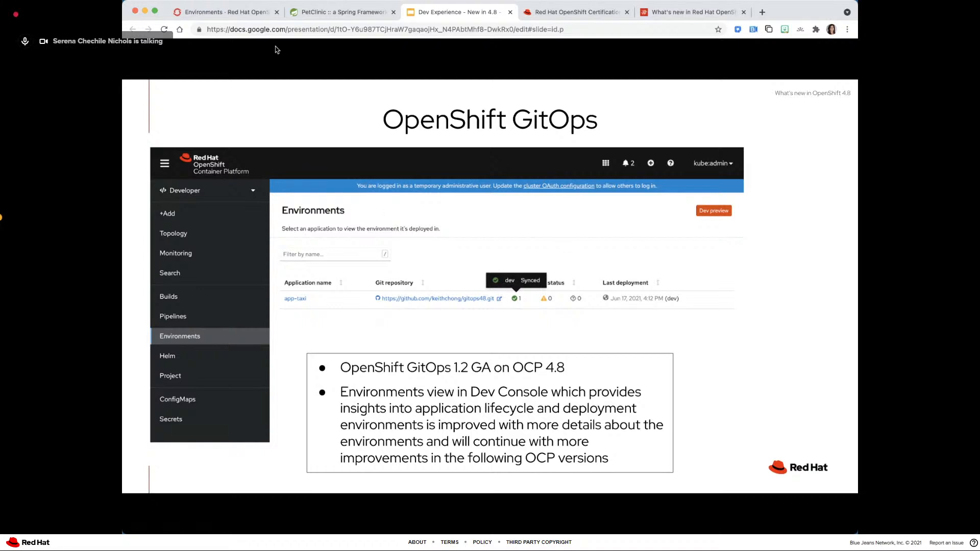
{"action": "left_click", "coordinate": [226, 13]}
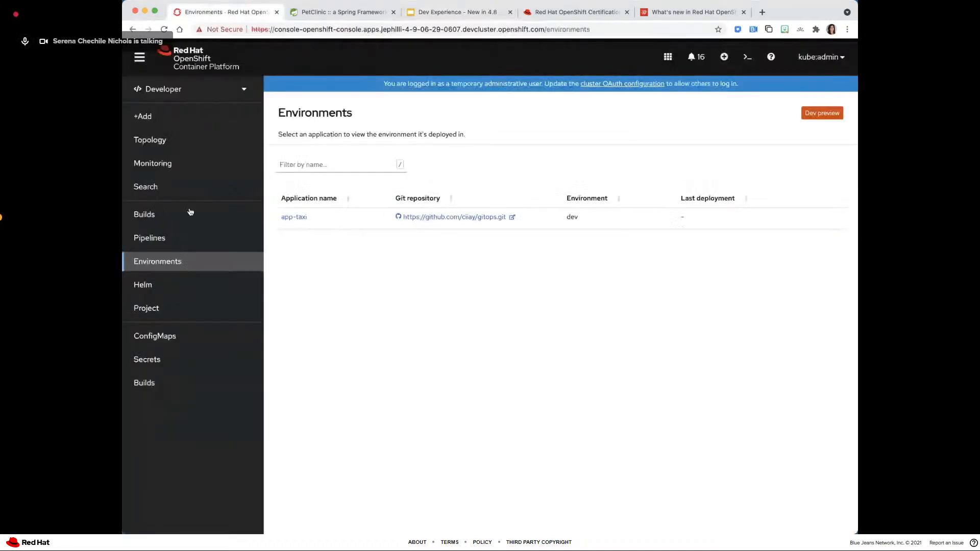
{"action": "left_click", "coordinate": [294, 217]}
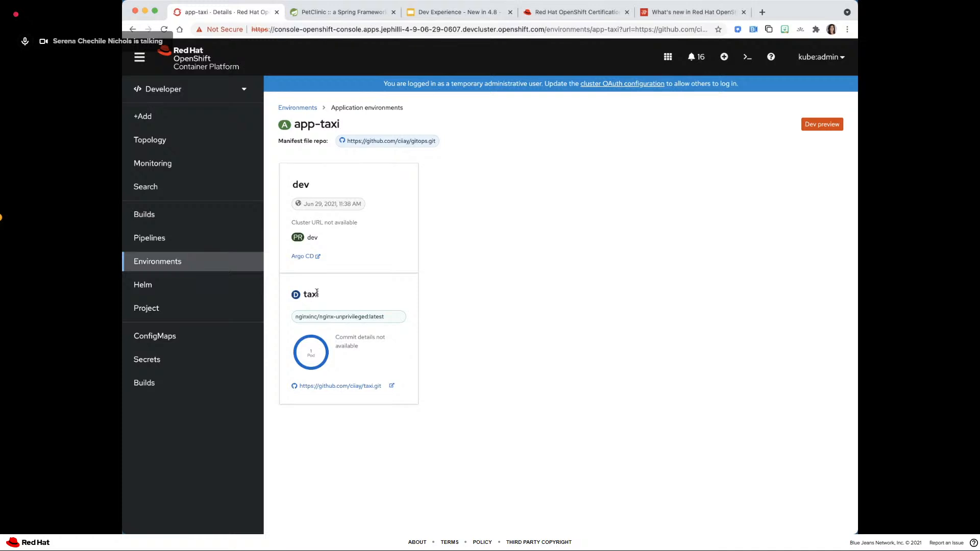
{"action": "mouse_move", "coordinate": [318, 365]}
{"action": "left_click", "coordinate": [429, 14]}
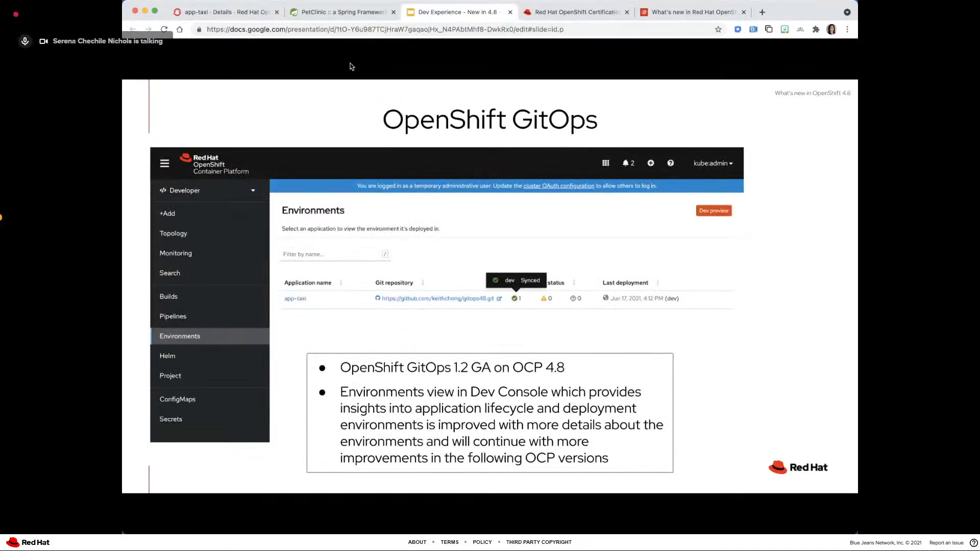
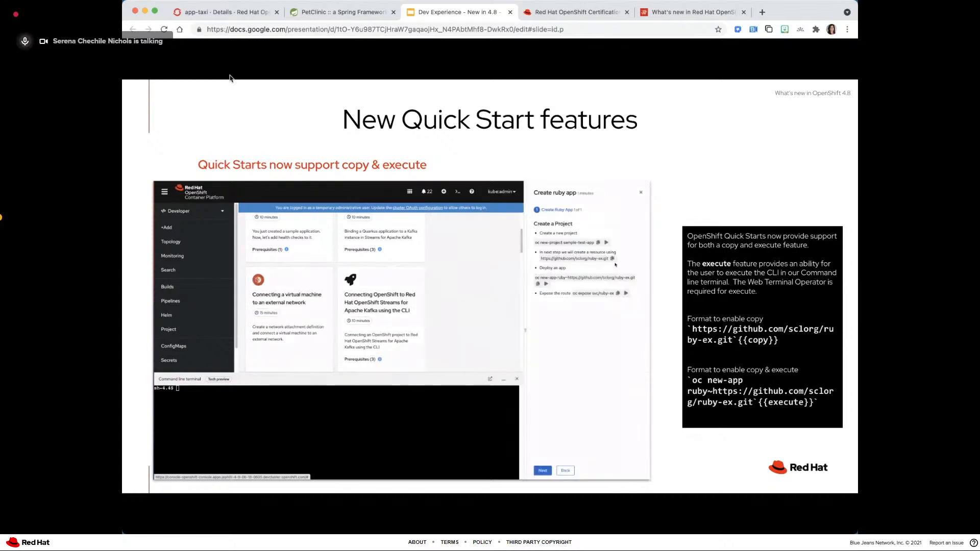
- Switch from the presentation to the developer console and open the Quick Starts catalog
{"action": "left_click", "coordinate": [227, 11]}
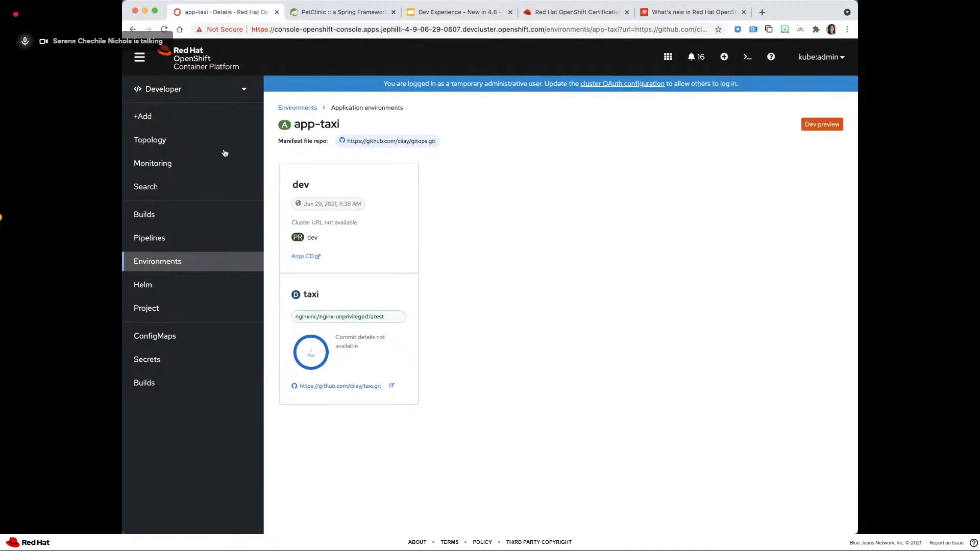
{"action": "left_click", "coordinate": [173, 114]}
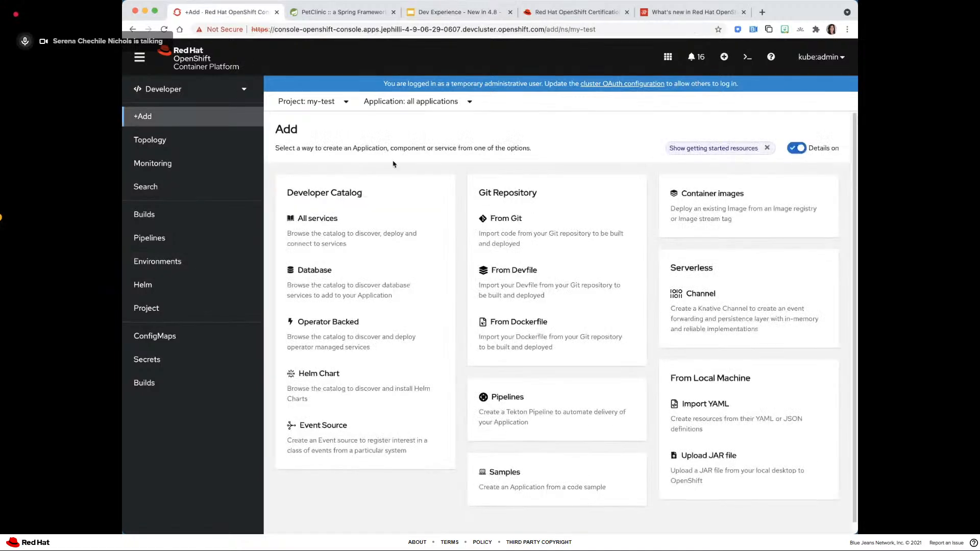
{"action": "left_click", "coordinate": [770, 57]}
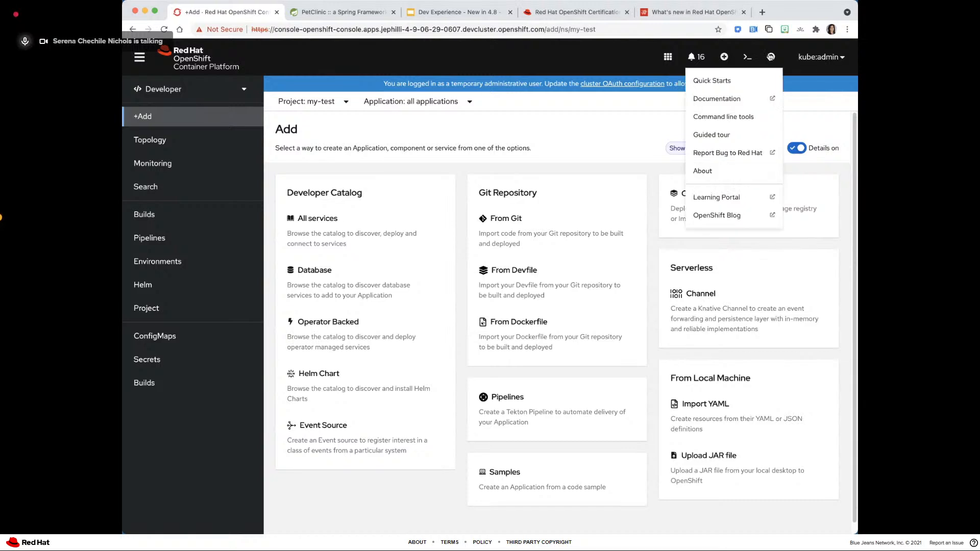
{"action": "left_click", "coordinate": [736, 81]}
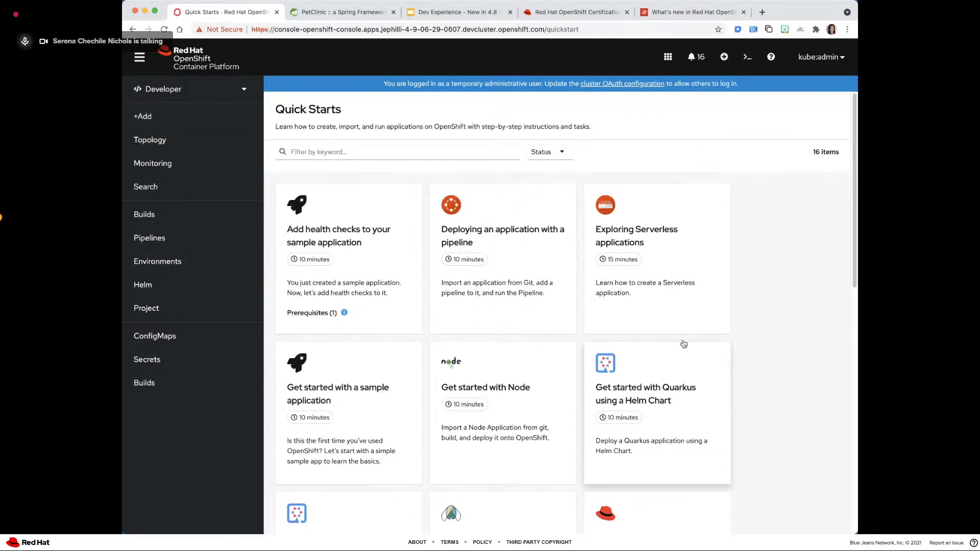
- Look through the quick starts in the catalog, down to the THIS IS A TEST card
{"action": "scroll", "coordinate": [635, 302], "scroll_direction": "down", "scroll_amount": 1}
{"action": "scroll", "coordinate": [634, 302], "scroll_direction": "down", "scroll_amount": 8}
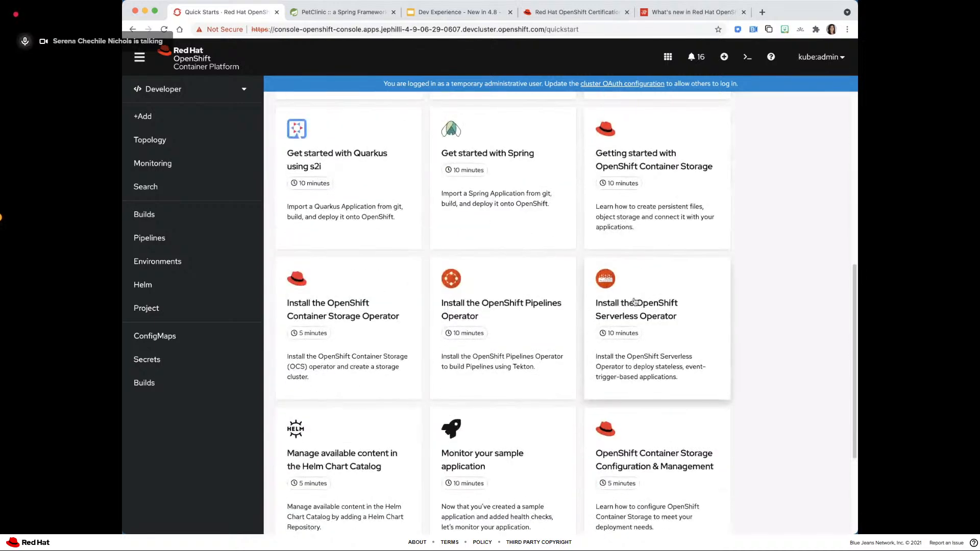
{"action": "scroll", "coordinate": [635, 303], "scroll_direction": "up", "scroll_amount": 8}
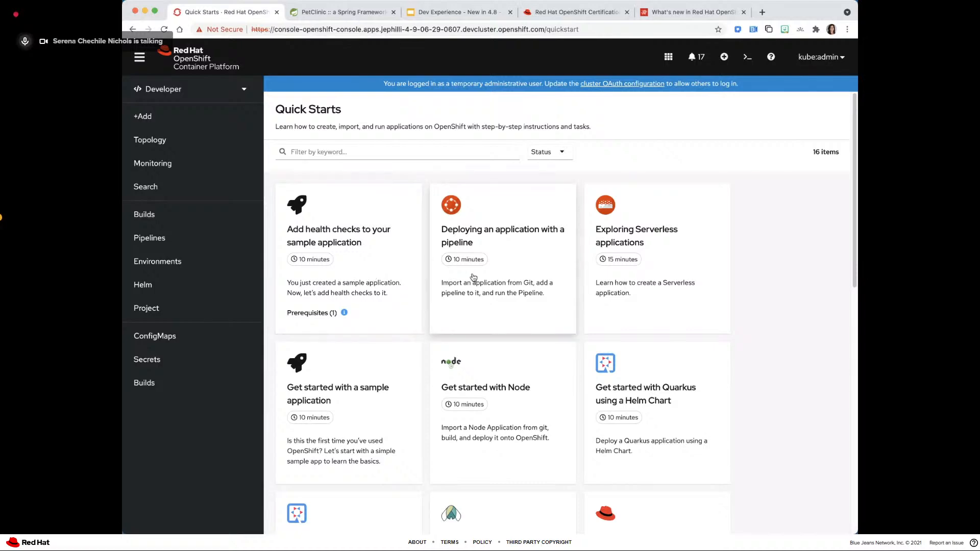
{"action": "scroll", "coordinate": [473, 277], "scroll_direction": "down", "scroll_amount": 3}
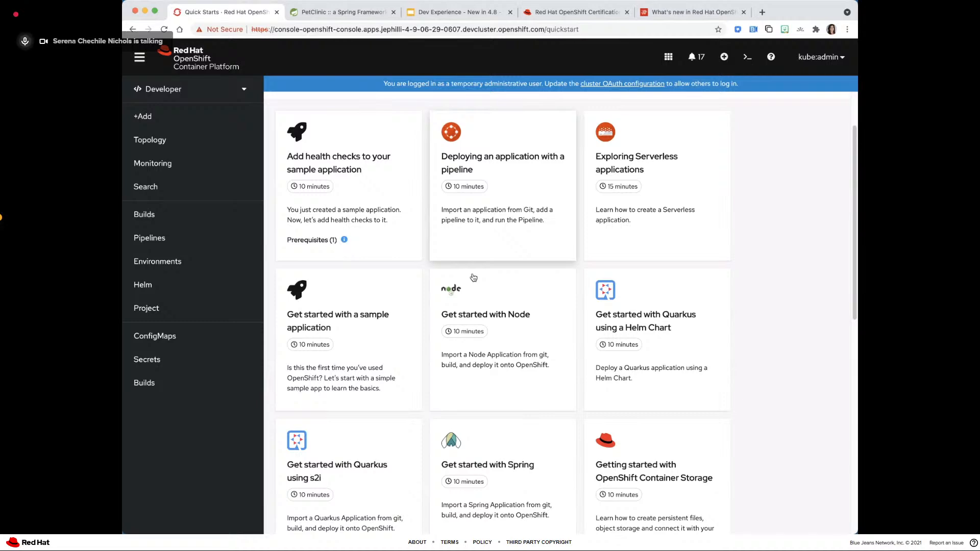
{"action": "scroll", "coordinate": [473, 277], "scroll_direction": "down", "scroll_amount": 10}
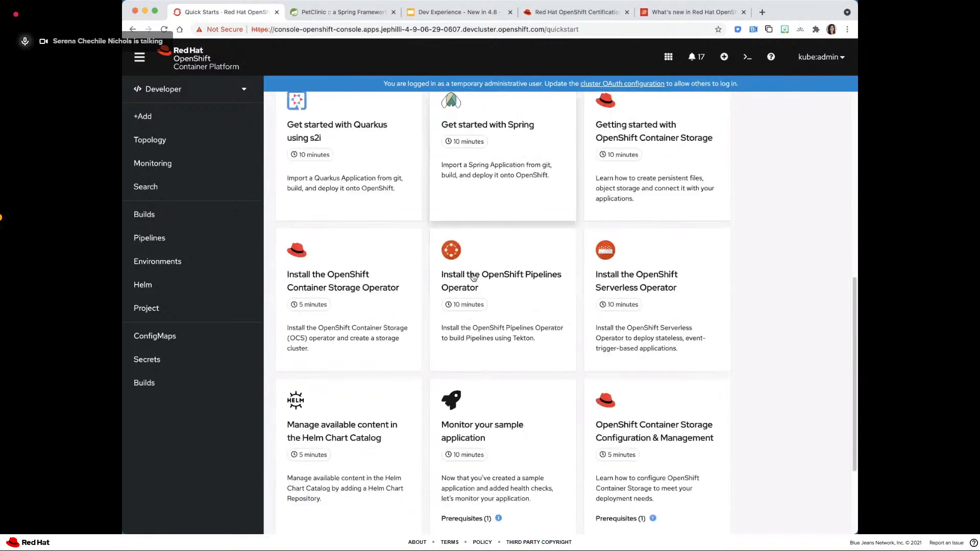
{"action": "scroll", "coordinate": [473, 277], "scroll_direction": "down", "scroll_amount": 3}
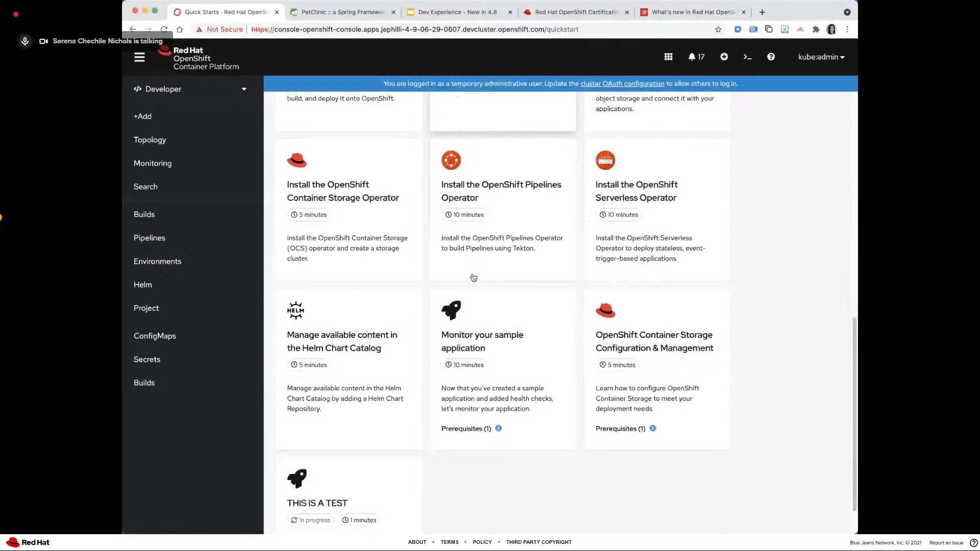
{"action": "scroll", "coordinate": [473, 278], "scroll_direction": "down", "scroll_amount": 2}
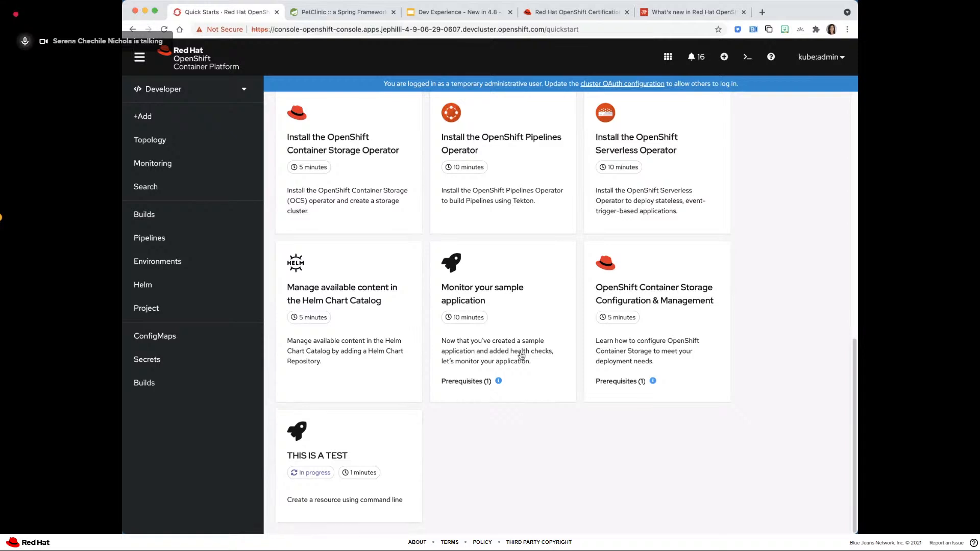
- Run oc new-project sample-test-app from the THIS IS A TEST quick start in the command line terminal
{"action": "left_click", "coordinate": [745, 58]}
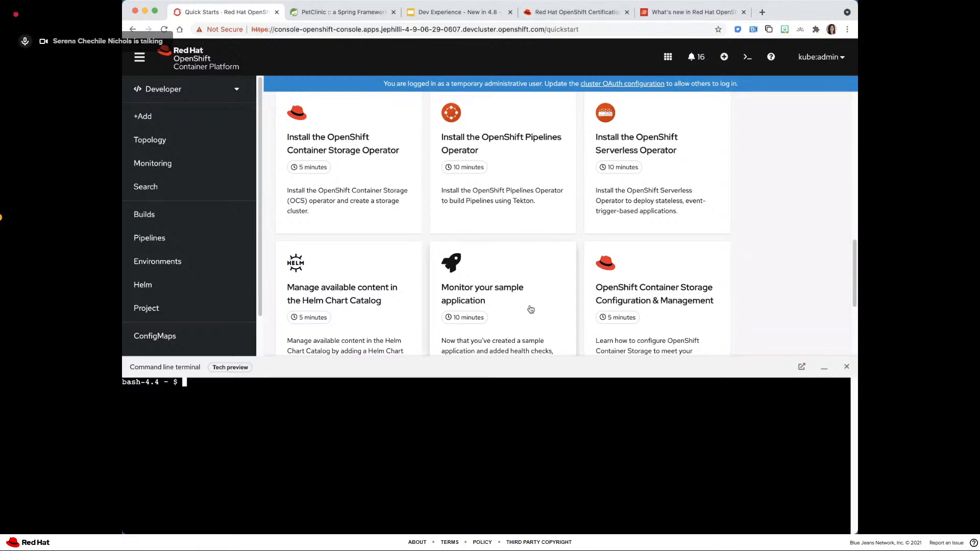
{"action": "scroll", "coordinate": [535, 310], "scroll_direction": "down", "scroll_amount": 3}
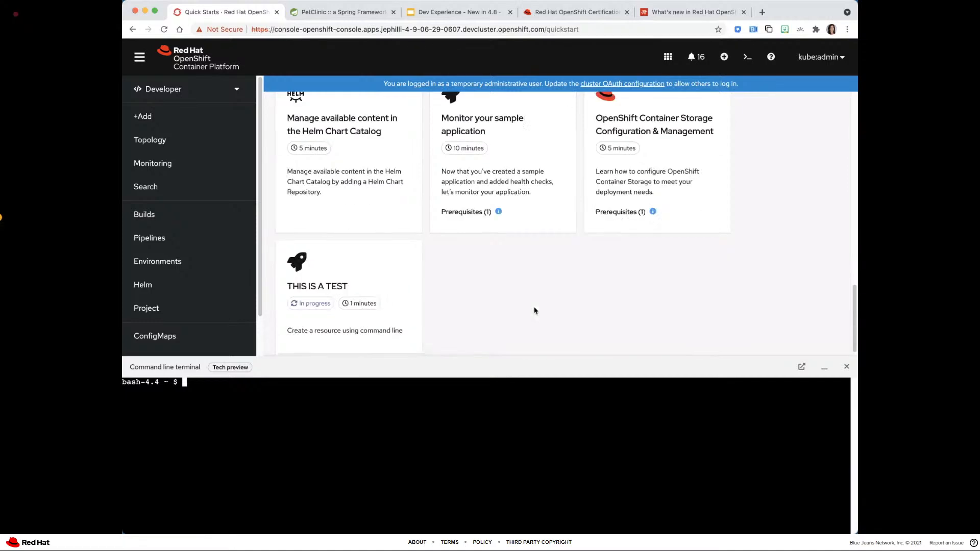
{"action": "left_click", "coordinate": [377, 270]}
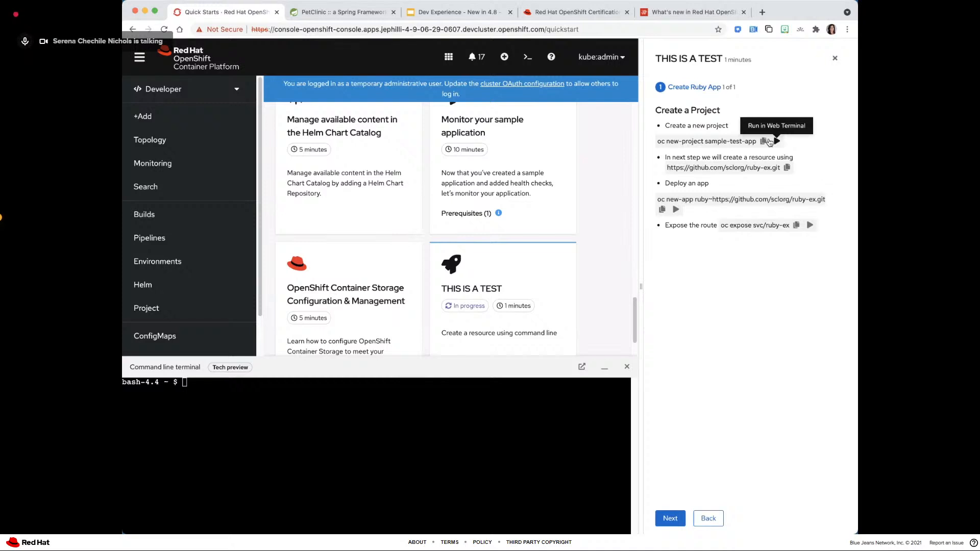
{"action": "left_click", "coordinate": [771, 141]}
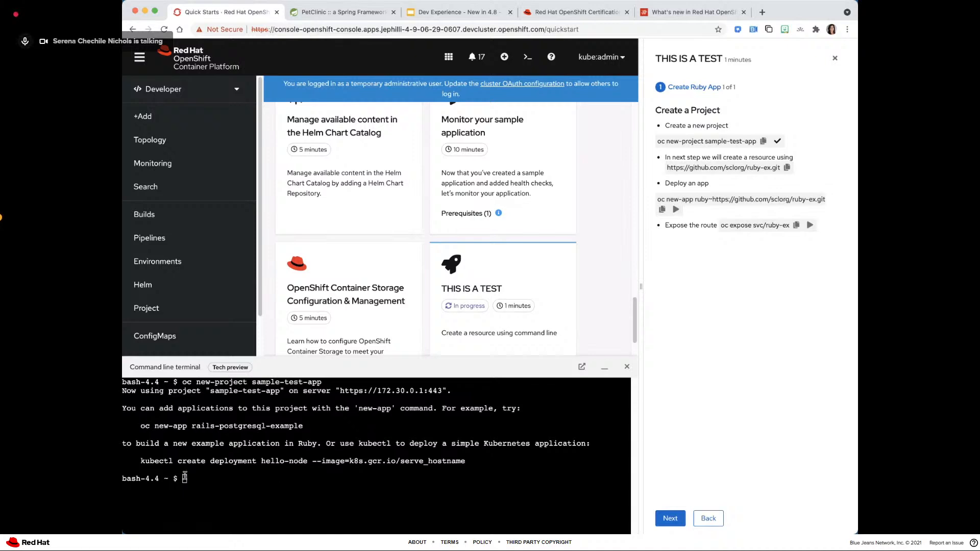
- Open the Topology view and switch it to the sample-test-app project
{"action": "scroll", "coordinate": [302, 222], "scroll_direction": "up", "scroll_amount": 1}
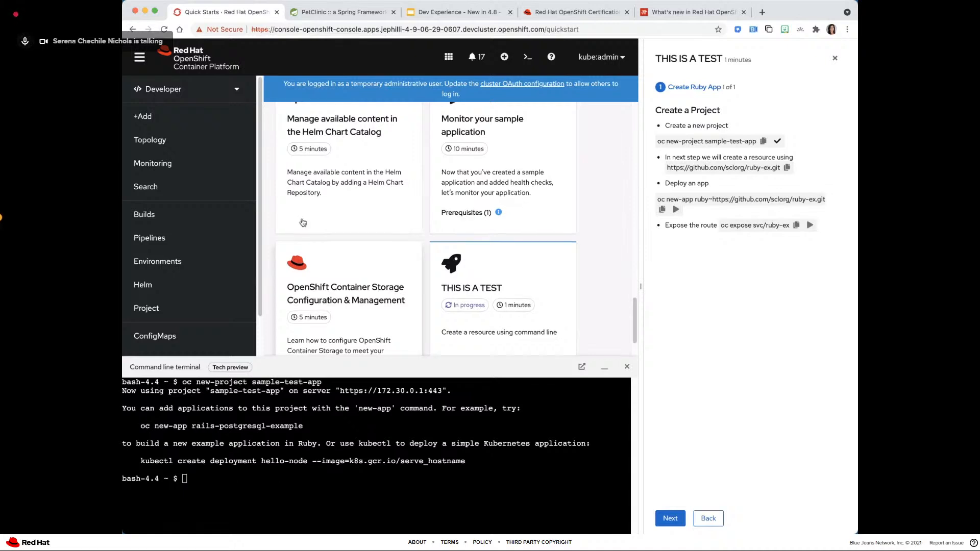
{"action": "scroll", "coordinate": [301, 252], "scroll_direction": "up", "scroll_amount": 10}
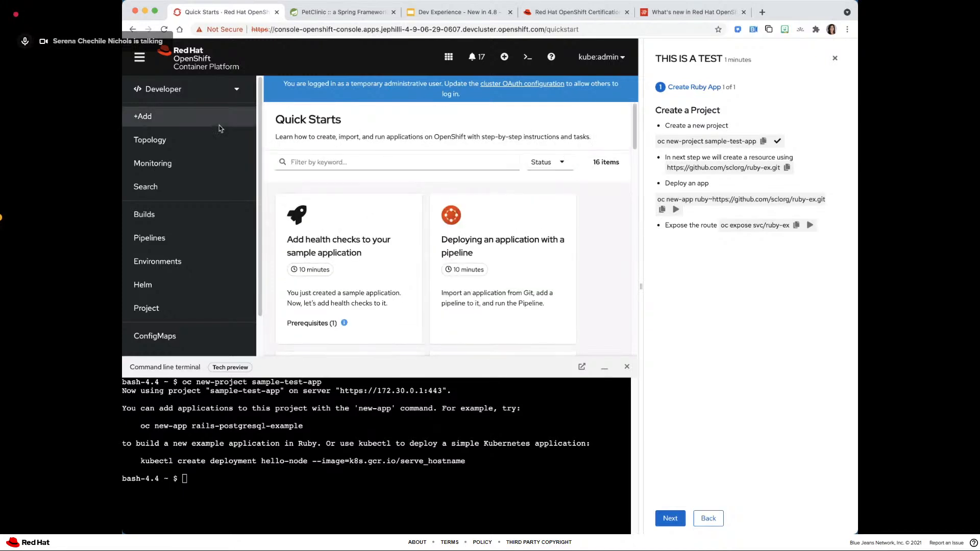
{"action": "left_click", "coordinate": [169, 133]}
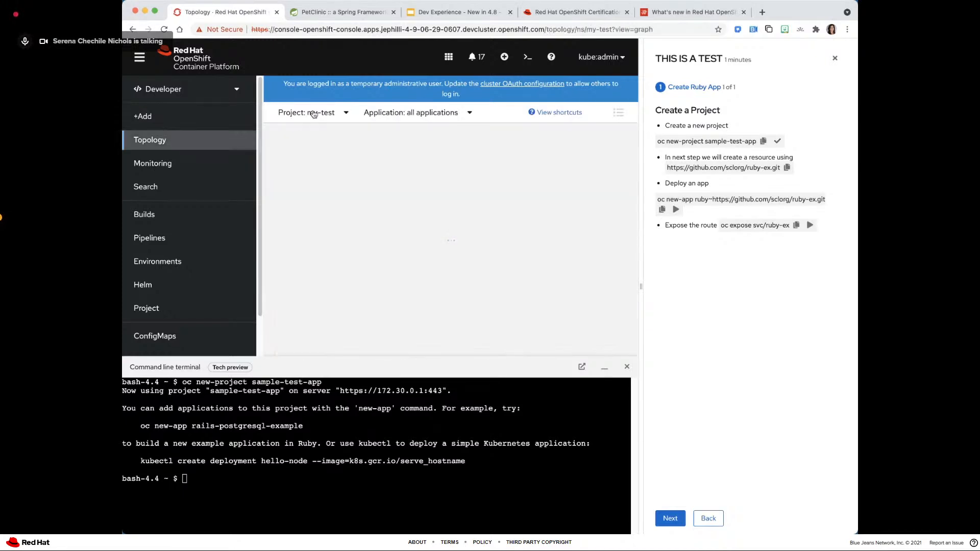
{"action": "left_click", "coordinate": [344, 112]}
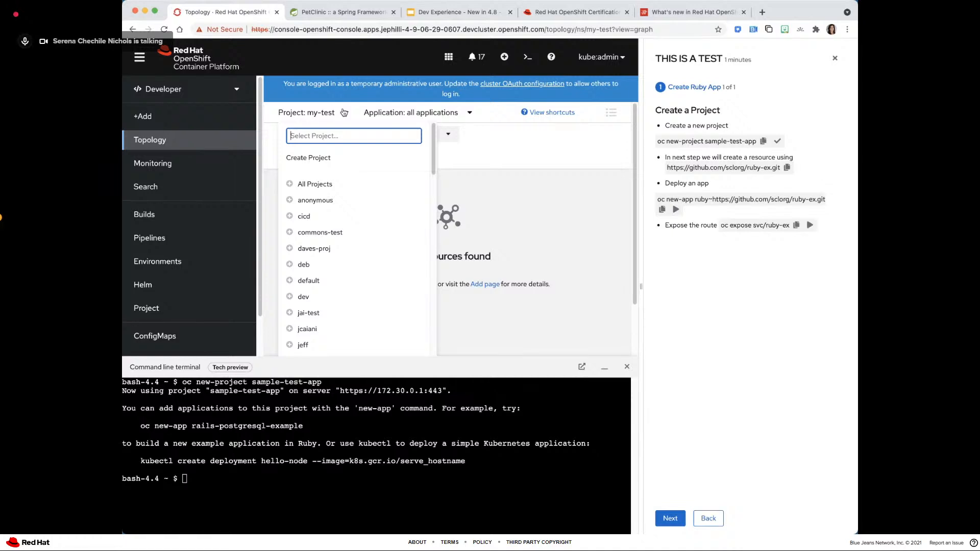
{"action": "type", "text": "new-"}
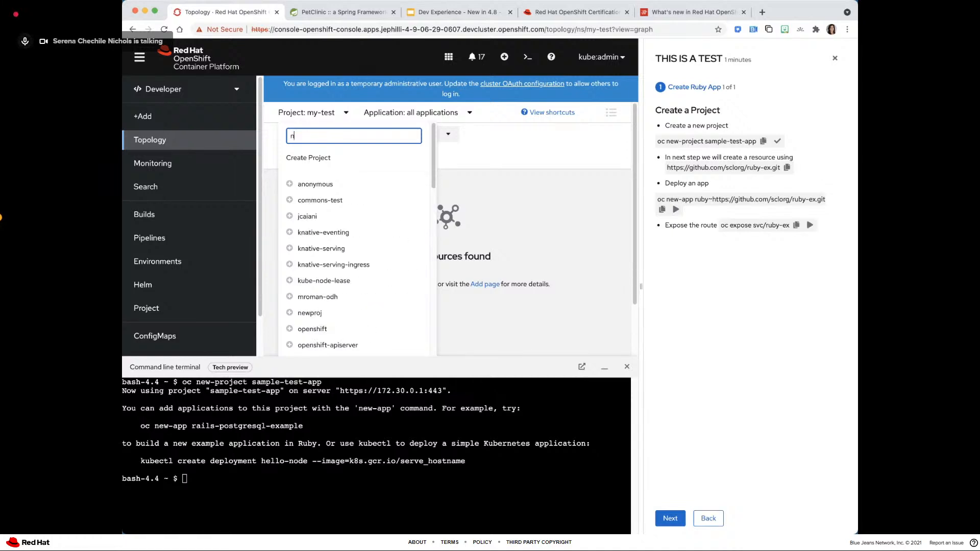
{"action": "key", "text": "BackSpace"}
{"action": "key", "text": "BackSpace"}
{"action": "key", "text": "BackSpace"}
{"action": "key", "text": "BackSpace"}
{"action": "type", "text": "sampl"}
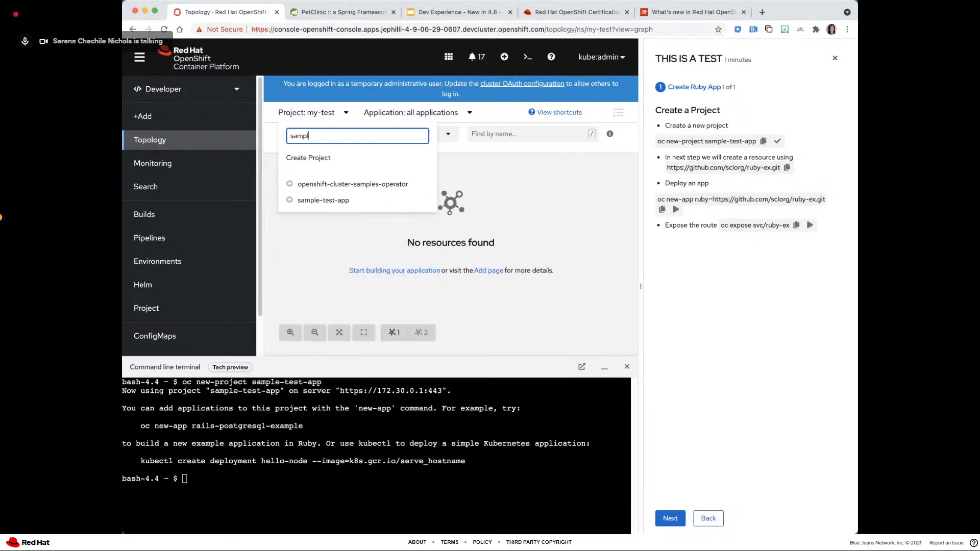
{"action": "type", "text": "e-te"}
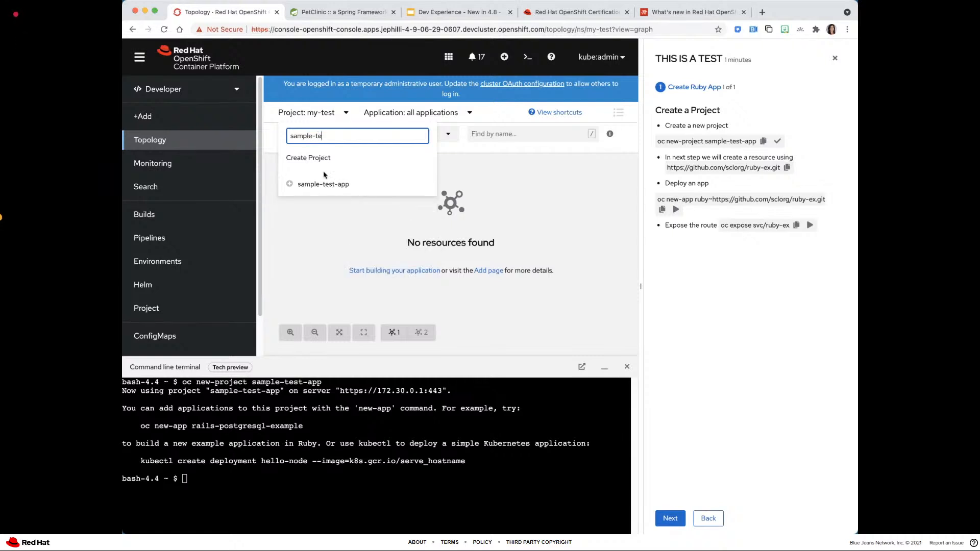
{"action": "left_click", "coordinate": [319, 183]}
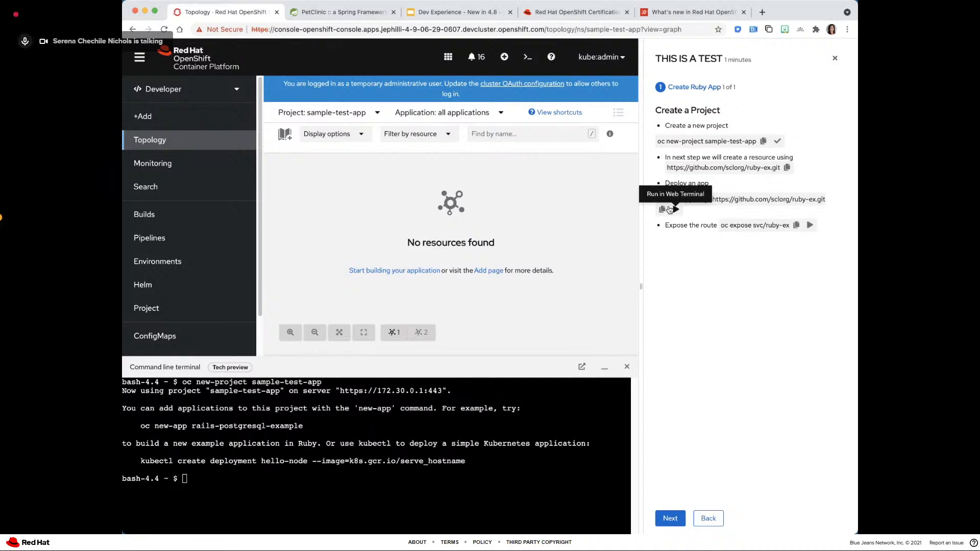
{"action": "left_click", "coordinate": [669, 209]}
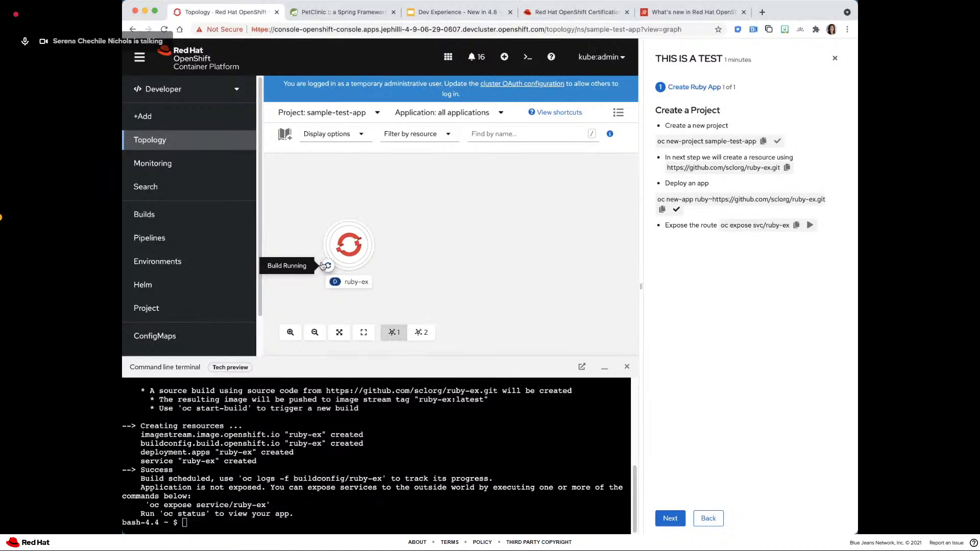
{"action": "left_click", "coordinate": [137, 58]}
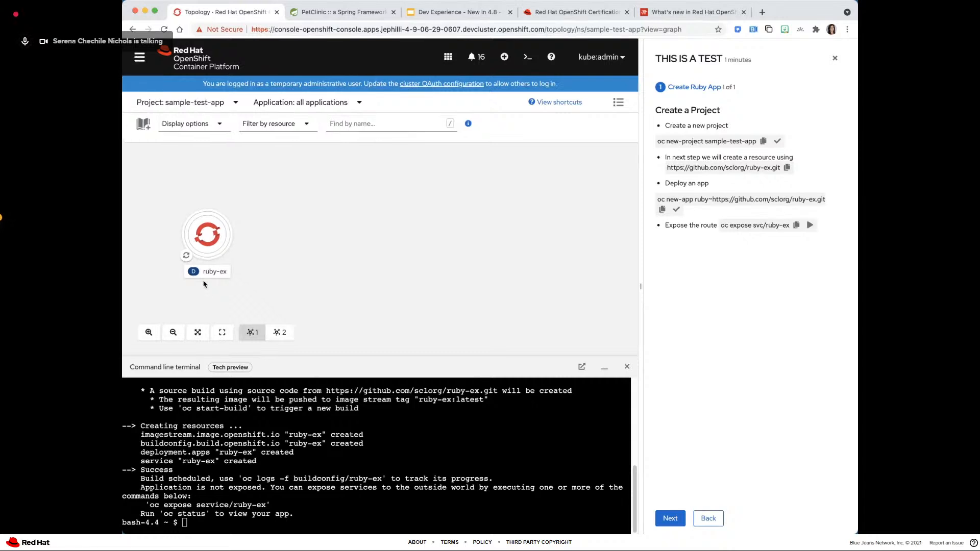
- View the ruby-ex build logs, return to Topology and examine the deployment's pods, builds, services and routes
{"action": "left_click", "coordinate": [182, 255]}
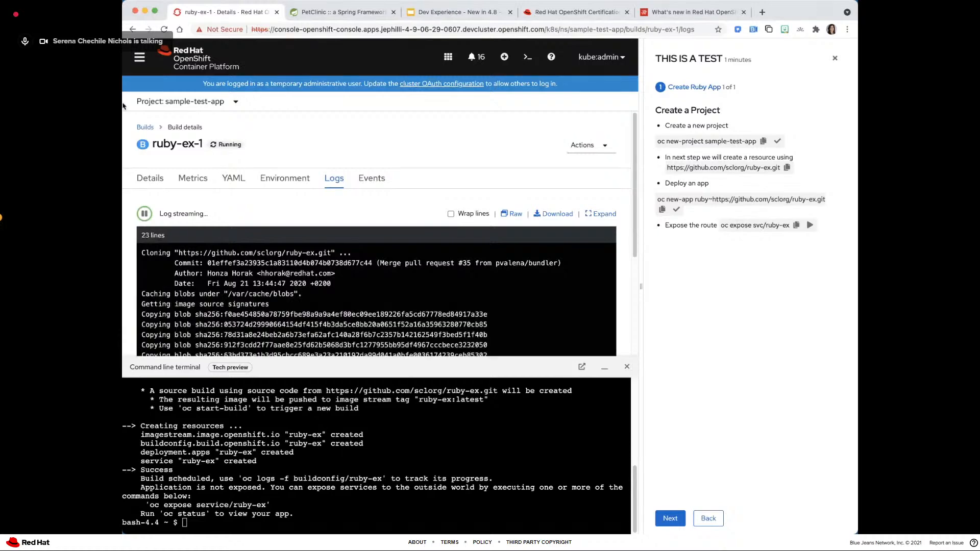
{"action": "left_click", "coordinate": [133, 29]}
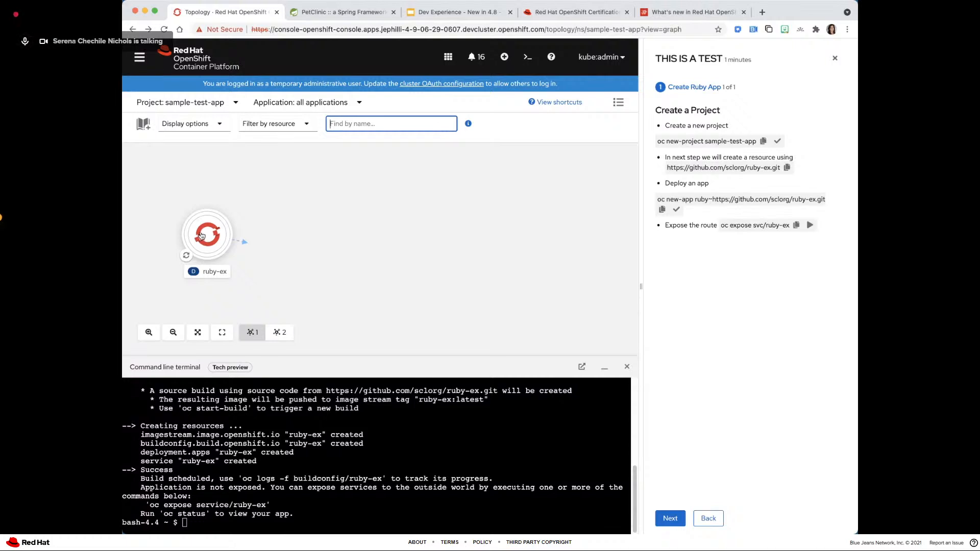
{"action": "left_click", "coordinate": [201, 235]}
{"action": "scroll", "coordinate": [413, 266], "scroll_direction": "down", "scroll_amount": 3}
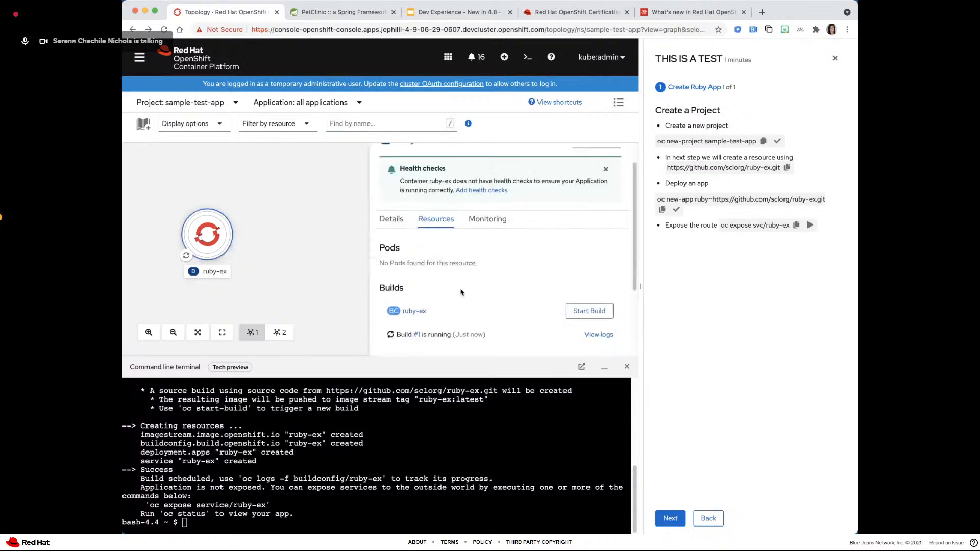
{"action": "scroll", "coordinate": [408, 288], "scroll_direction": "up", "scroll_amount": 3}
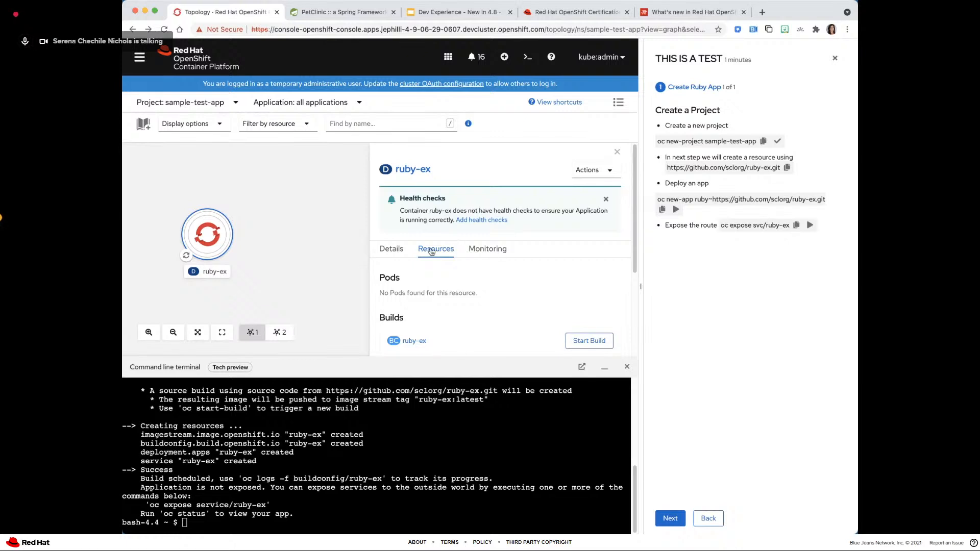
{"action": "scroll", "coordinate": [441, 319], "scroll_direction": "down", "scroll_amount": 1}
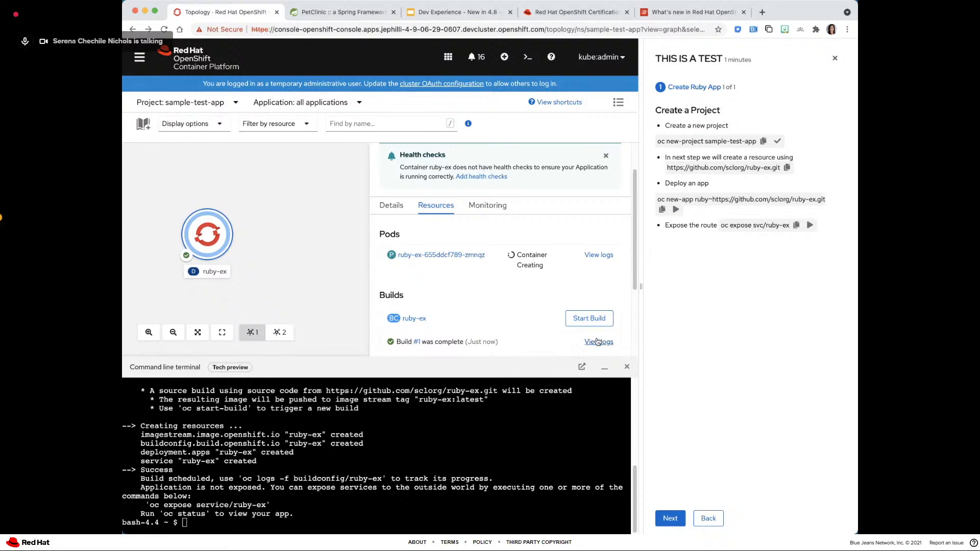
{"action": "mouse_move", "coordinate": [177, 255]}
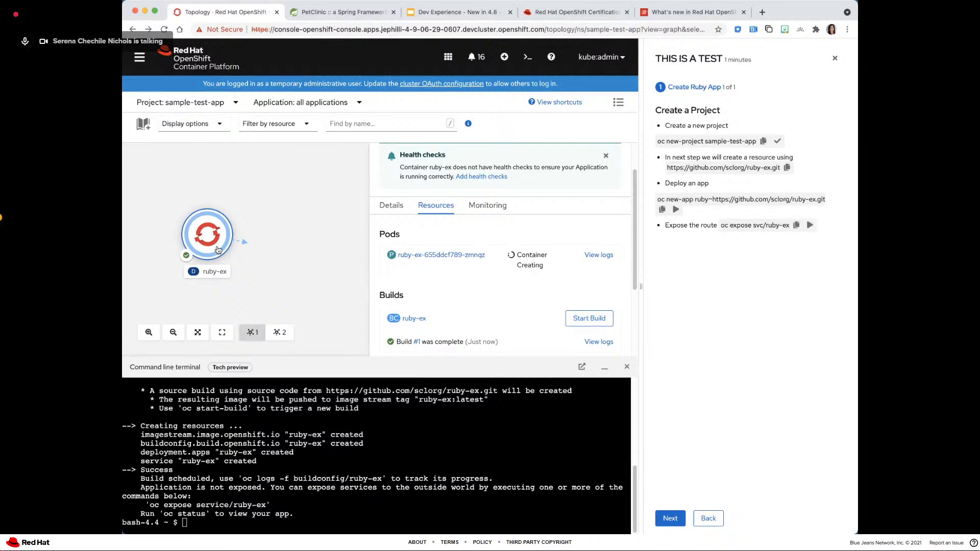
{"action": "mouse_move", "coordinate": [218, 249]}
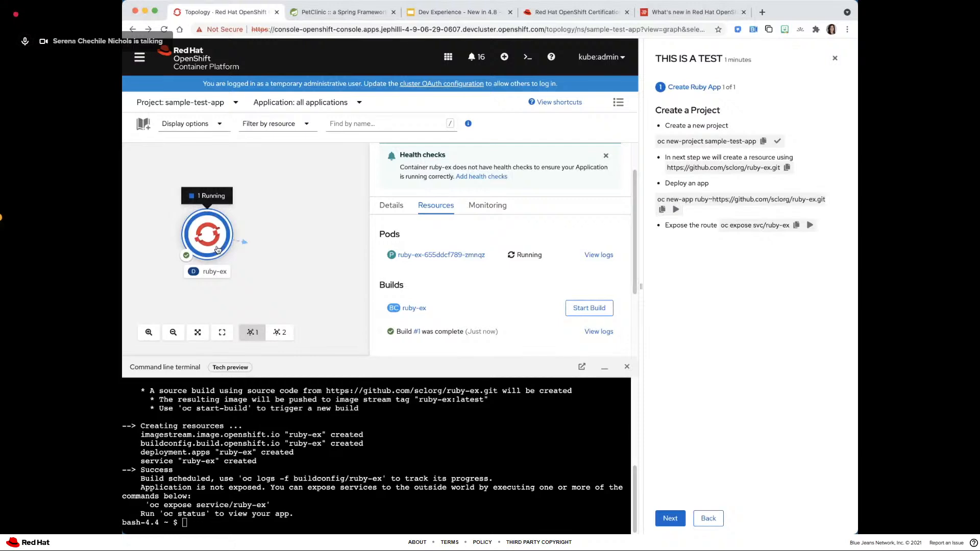
{"action": "scroll", "coordinate": [495, 323], "scroll_direction": "down", "scroll_amount": 2}
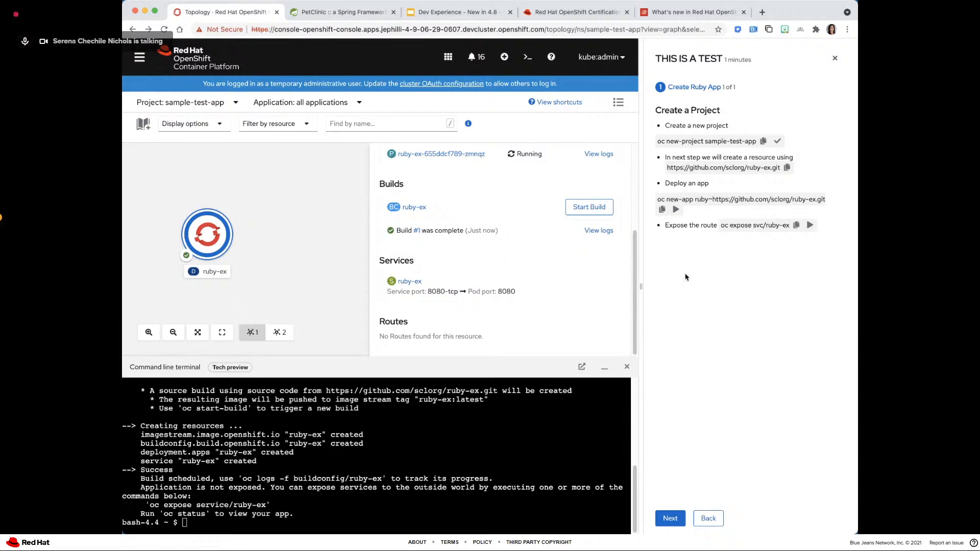
- Expose the route with the quick start's oc expose svc/ruby-ex command and check the deployment's Routes section
{"action": "left_click_drag", "start_coordinate": [665, 225], "coordinate": [717, 225]}
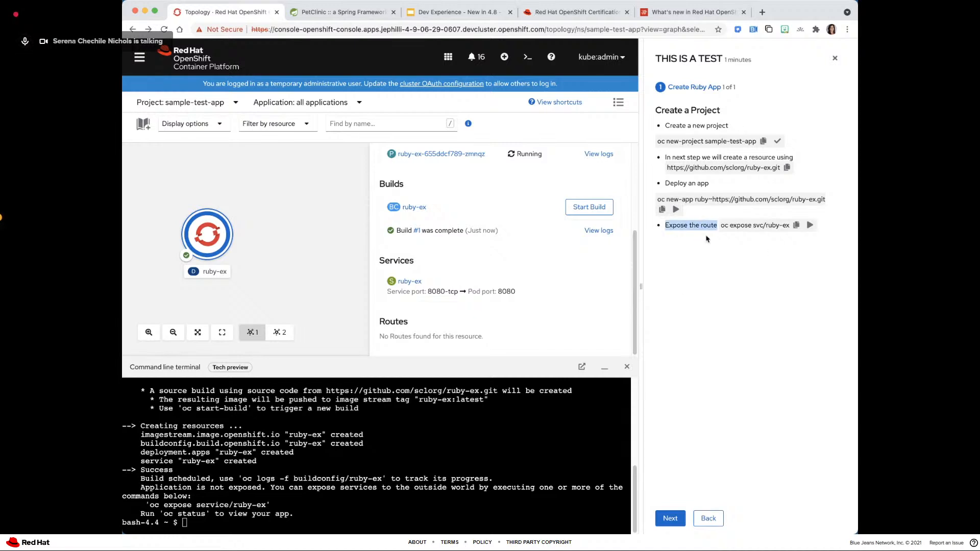
{"action": "left_click", "coordinate": [806, 225]}
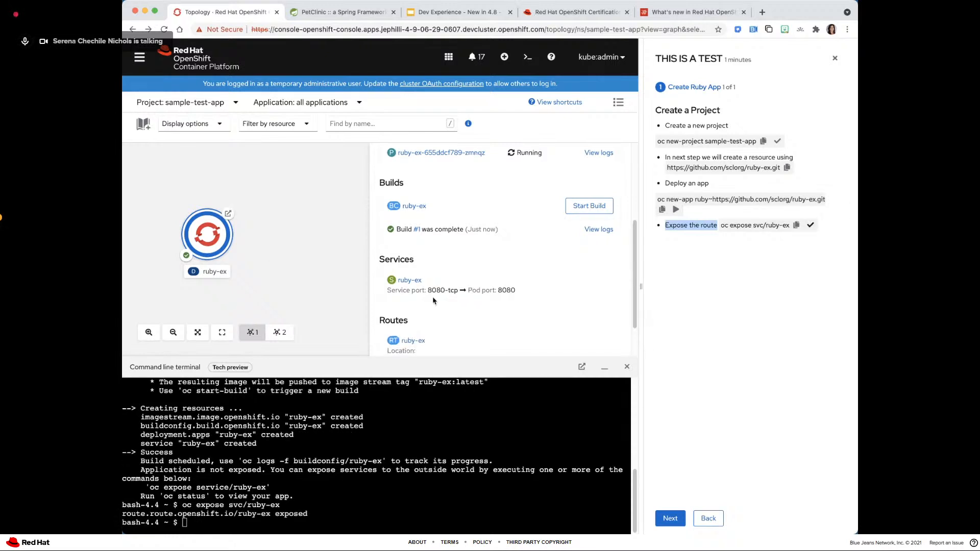
{"action": "scroll", "coordinate": [392, 268], "scroll_direction": "down", "scroll_amount": 2}
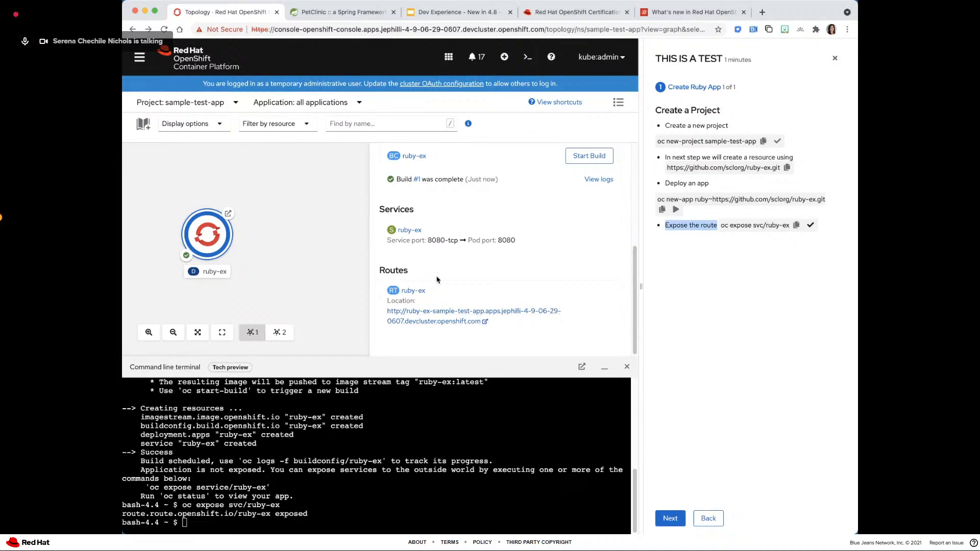
- Close the ruby-ex deployment's details, view the deployed Ruby application through its URL, and return to the console's Topology view
{"action": "scroll", "coordinate": [437, 280], "scroll_direction": "up", "scroll_amount": 5}
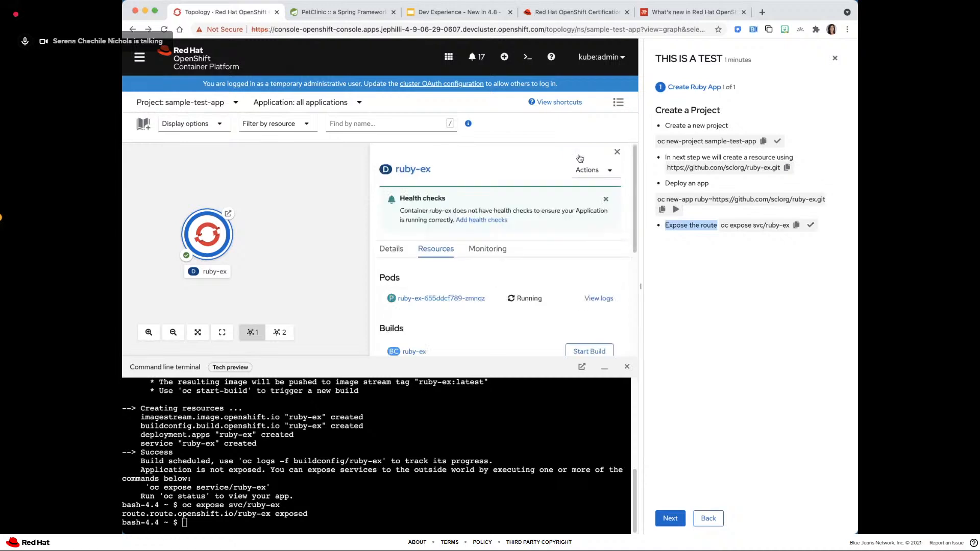
{"action": "left_click", "coordinate": [617, 151]}
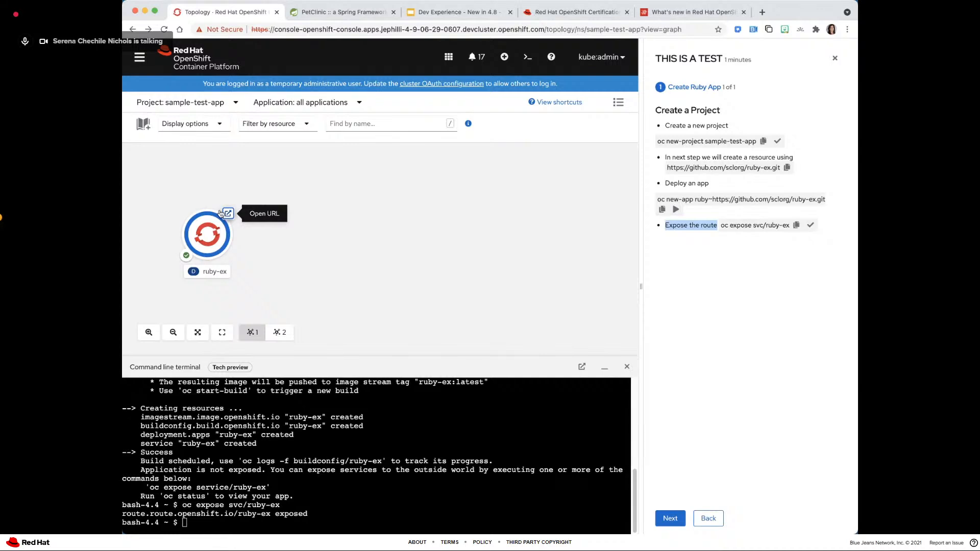
{"action": "left_click", "coordinate": [227, 213]}
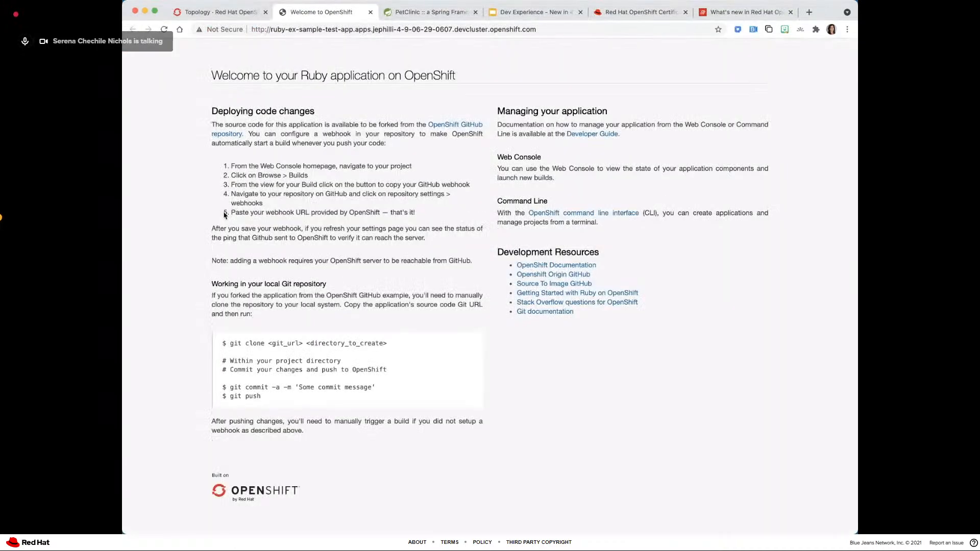
{"action": "left_click", "coordinate": [235, 15]}
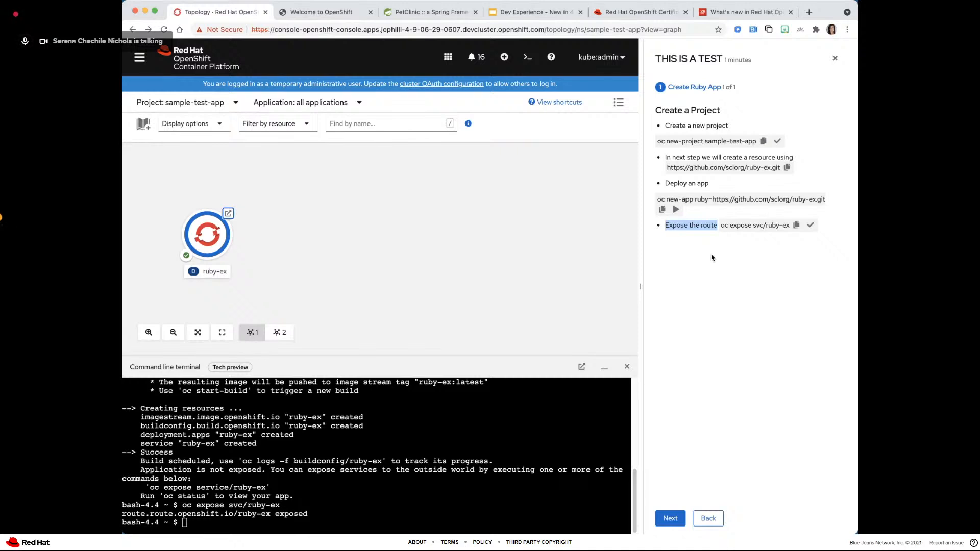
- Leave the THIS IS A TEST quick start and close the command line terminal session
{"action": "left_click", "coordinate": [833, 58]}
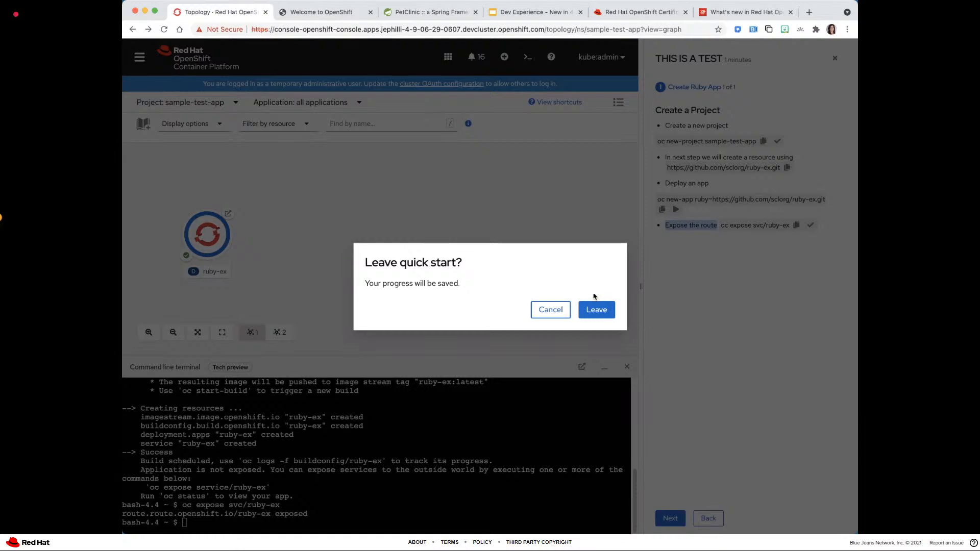
{"action": "left_click", "coordinate": [596, 309]}
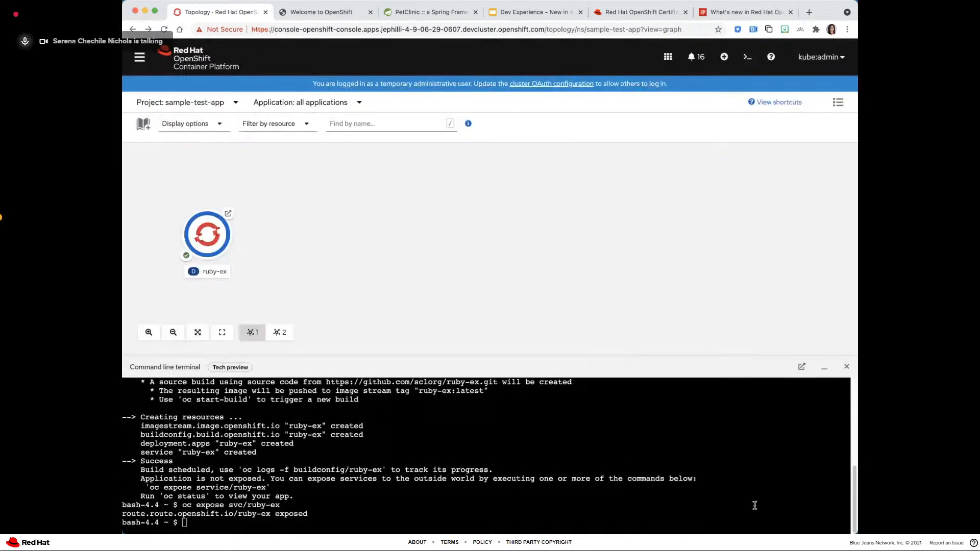
{"action": "left_click", "coordinate": [843, 366]}
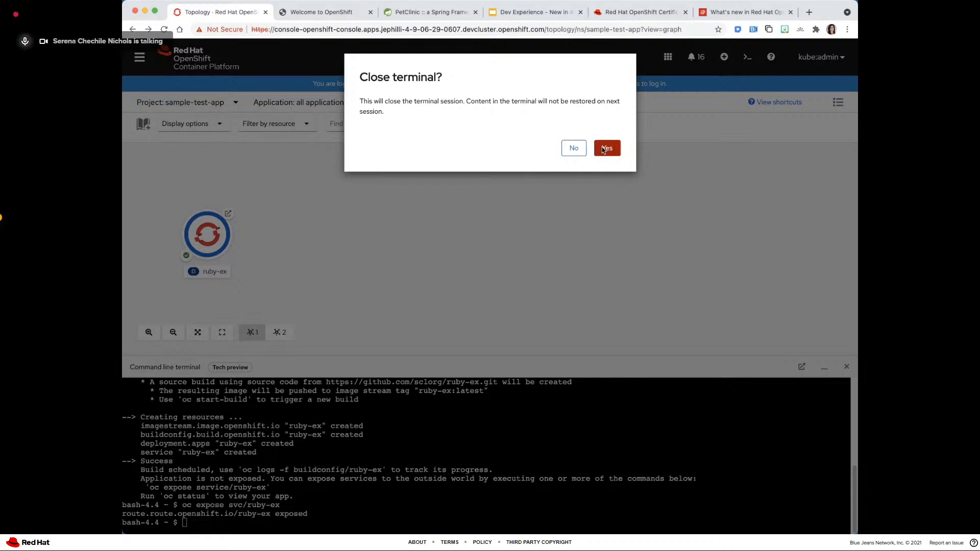
{"action": "left_click", "coordinate": [604, 149]}
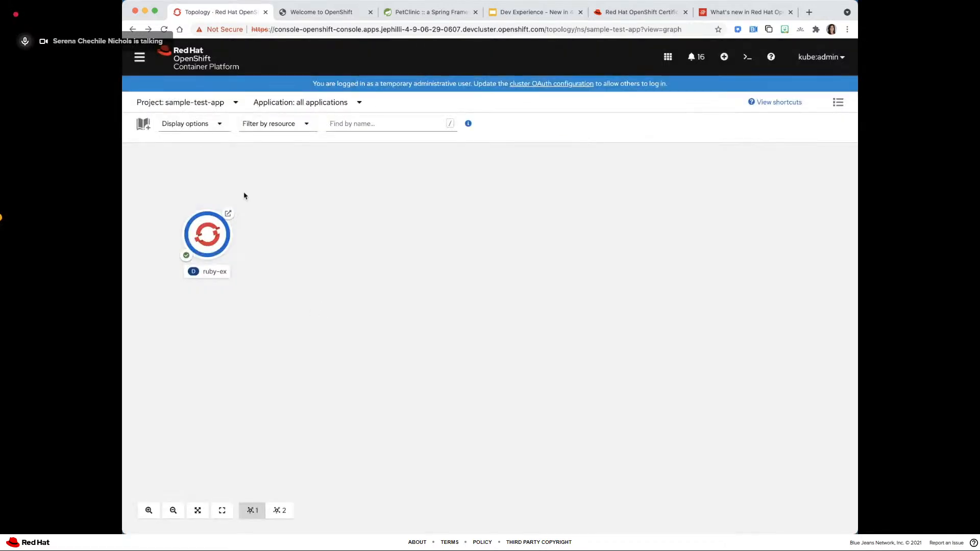
- Expand the console's navigation sidebar and search the project's resources for the ConsoleQuickStart type
{"action": "left_click", "coordinate": [139, 57]}
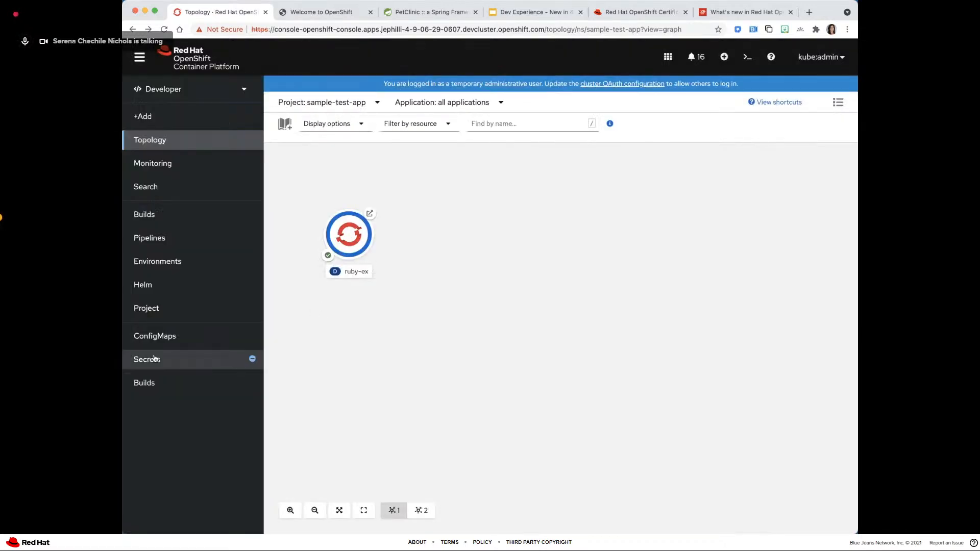
{"action": "left_click", "coordinate": [155, 189]}
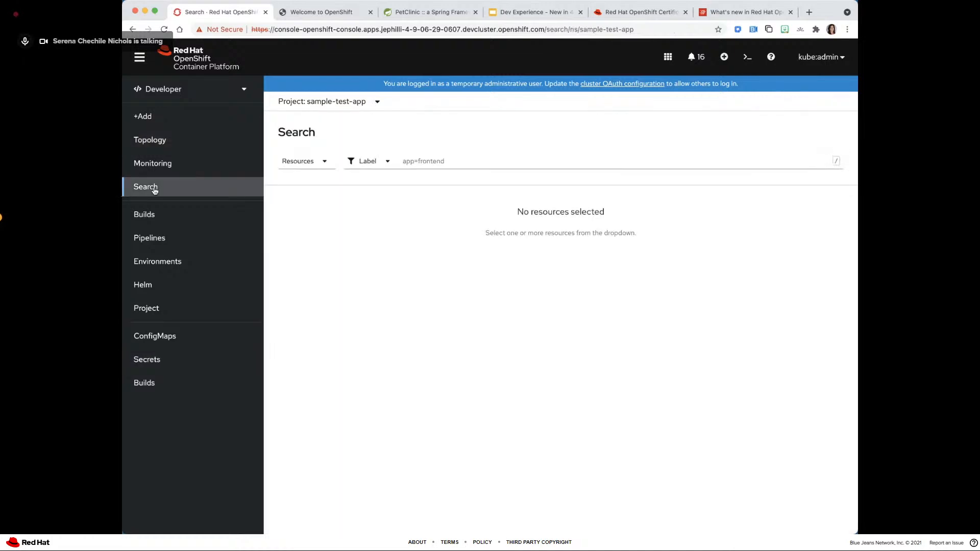
{"action": "left_click", "coordinate": [301, 164]}
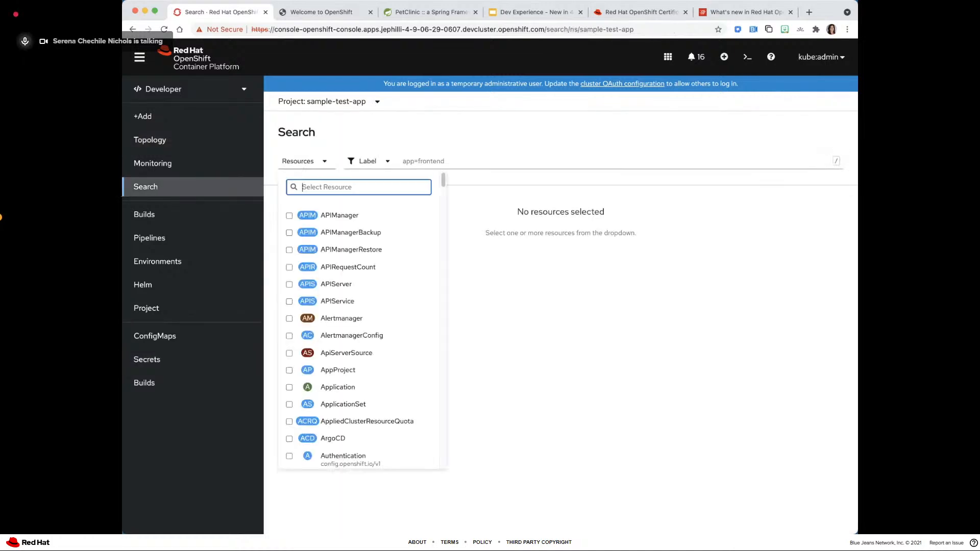
{"action": "type", "text": "consolequi"}
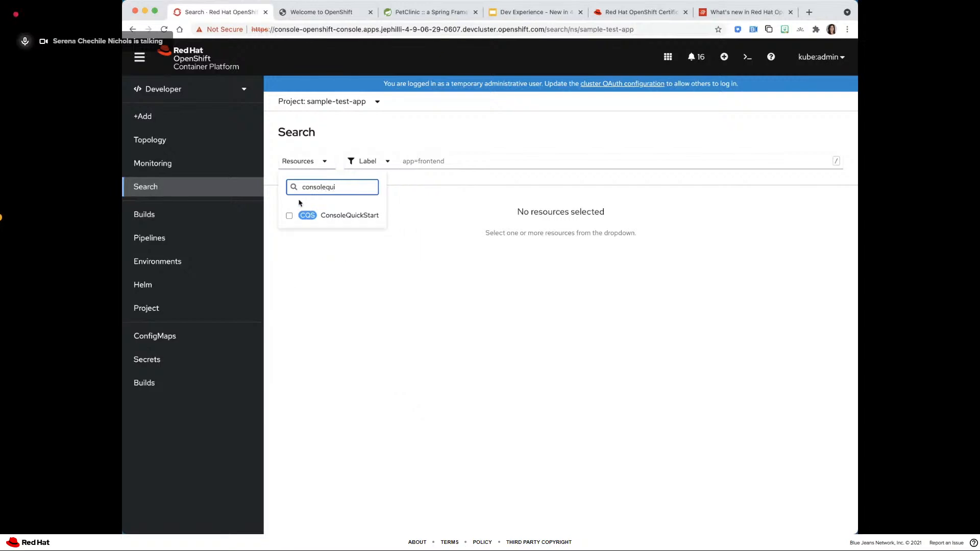
{"action": "left_click", "coordinate": [334, 215]}
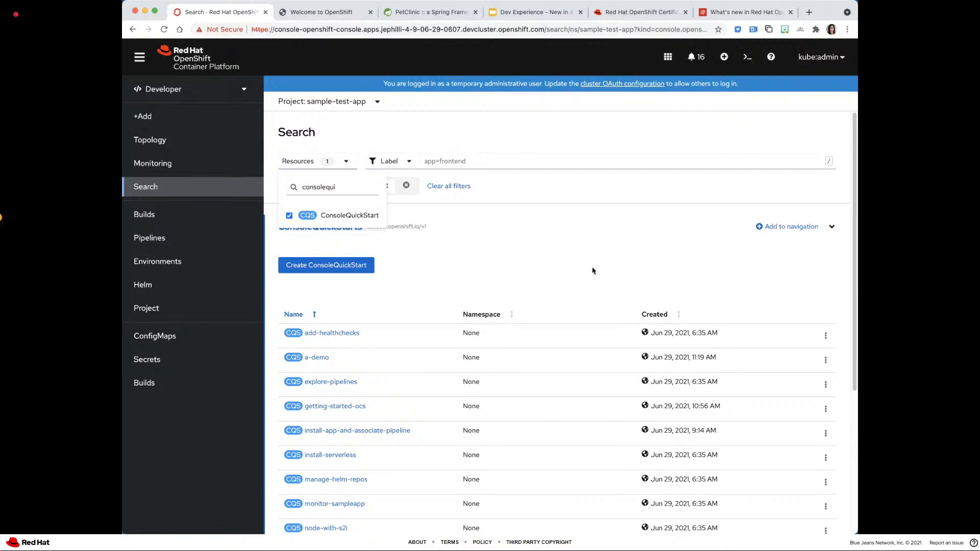
{"action": "left_click", "coordinate": [581, 252]}
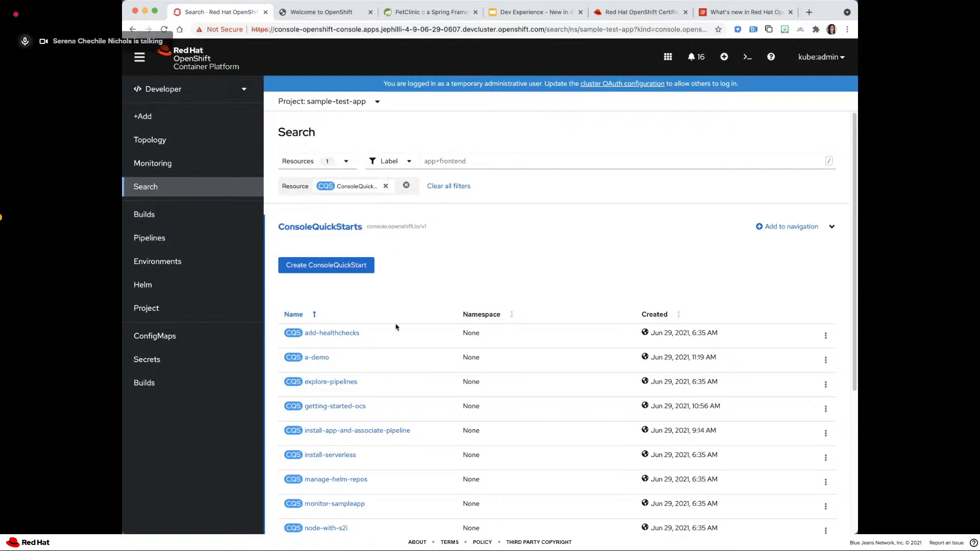
{"action": "scroll", "coordinate": [337, 286], "scroll_direction": "down", "scroll_amount": 1}
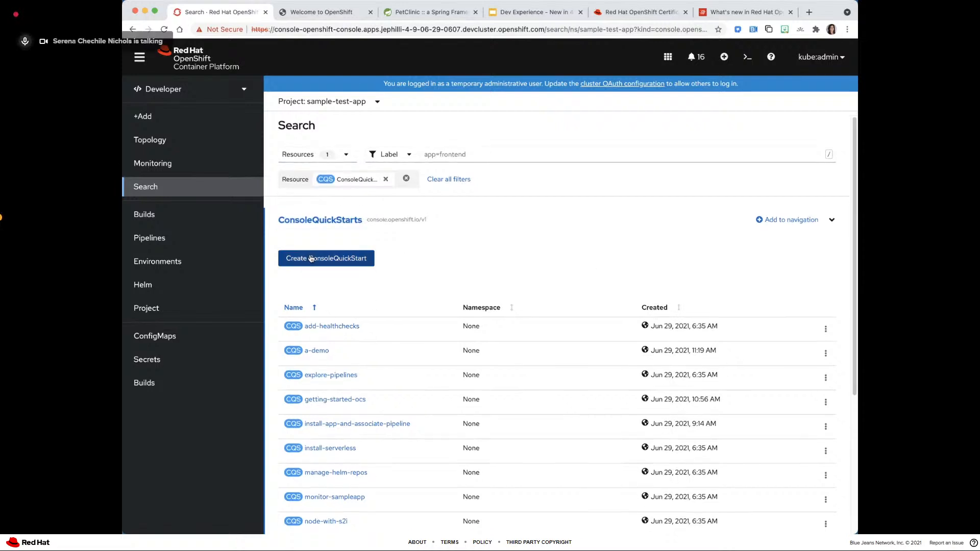
- Start creating a ConsoleQuickStart, look through its sample YAML, and cancel the creation
{"action": "left_click", "coordinate": [368, 258]}
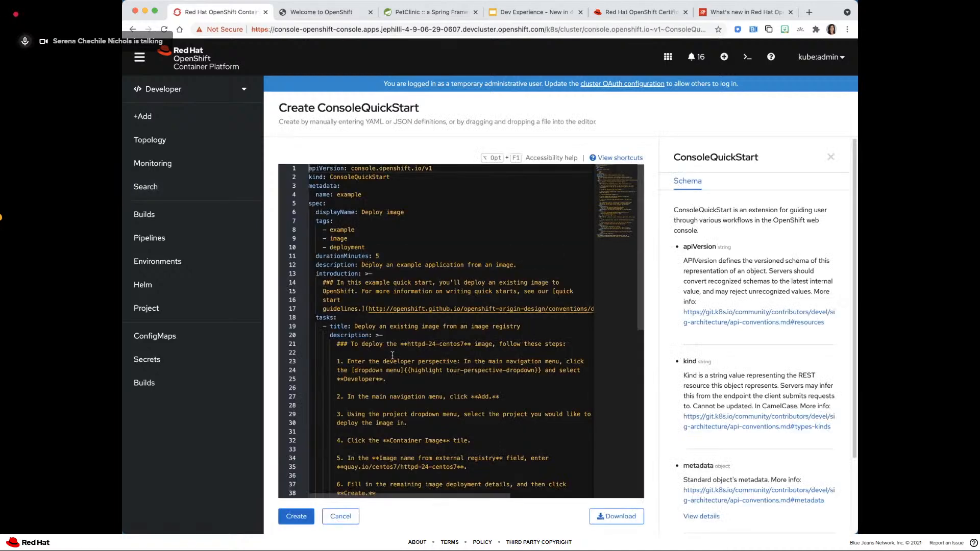
{"action": "scroll", "coordinate": [395, 428], "scroll_direction": "down", "scroll_amount": 10}
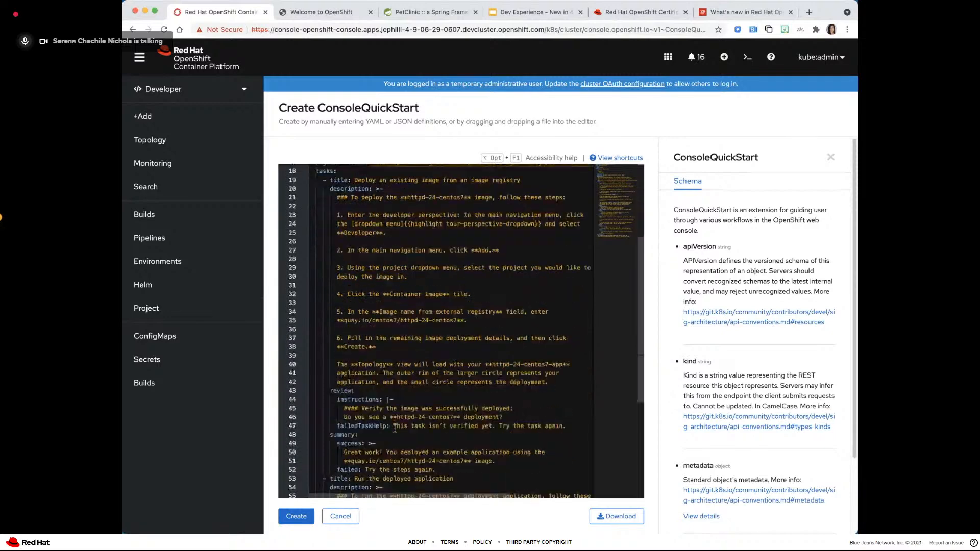
{"action": "scroll", "coordinate": [394, 428], "scroll_direction": "up", "scroll_amount": 10}
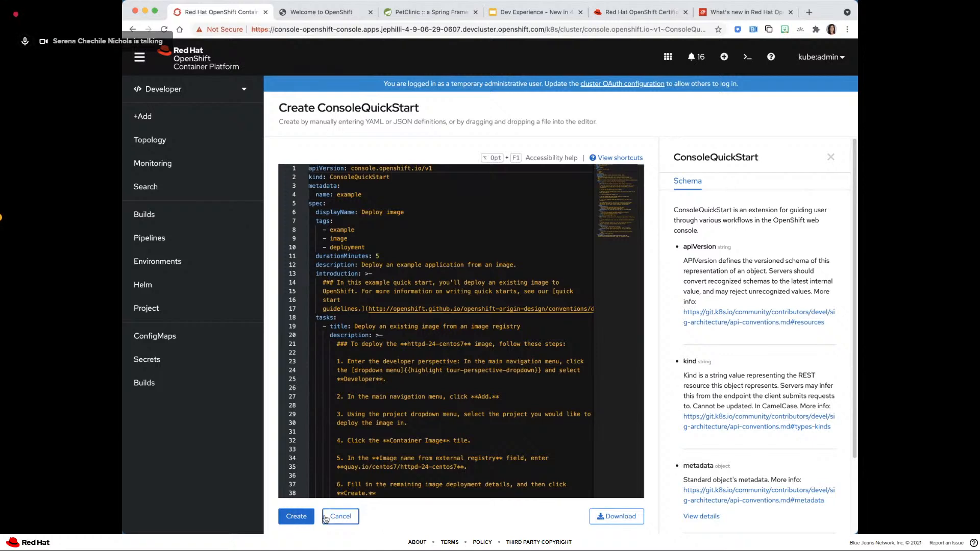
{"action": "left_click", "coordinate": [323, 517]}
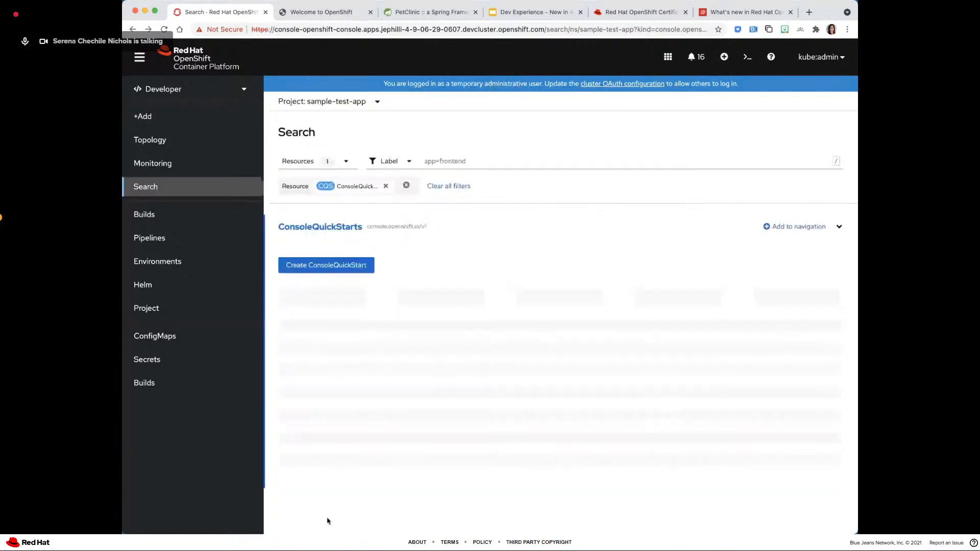
- Look through the list of ConsoleQuickStarts and open the YAML of a-demo
{"action": "scroll", "coordinate": [358, 361], "scroll_direction": "down", "scroll_amount": 5}
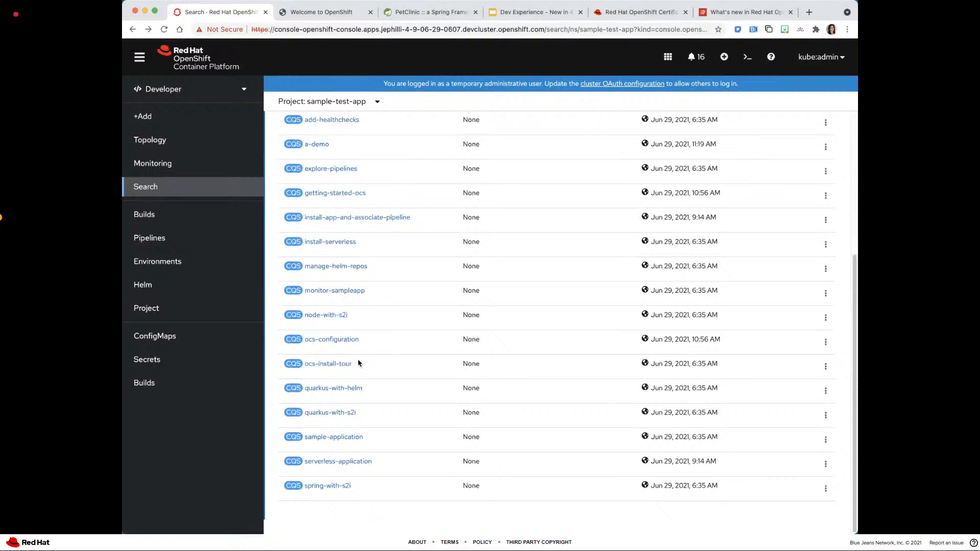
{"action": "scroll", "coordinate": [357, 327], "scroll_direction": "up", "scroll_amount": 3}
{"action": "scroll", "coordinate": [358, 329], "scroll_direction": "down", "scroll_amount": 3}
{"action": "scroll", "coordinate": [358, 342], "scroll_direction": "down", "scroll_amount": 1}
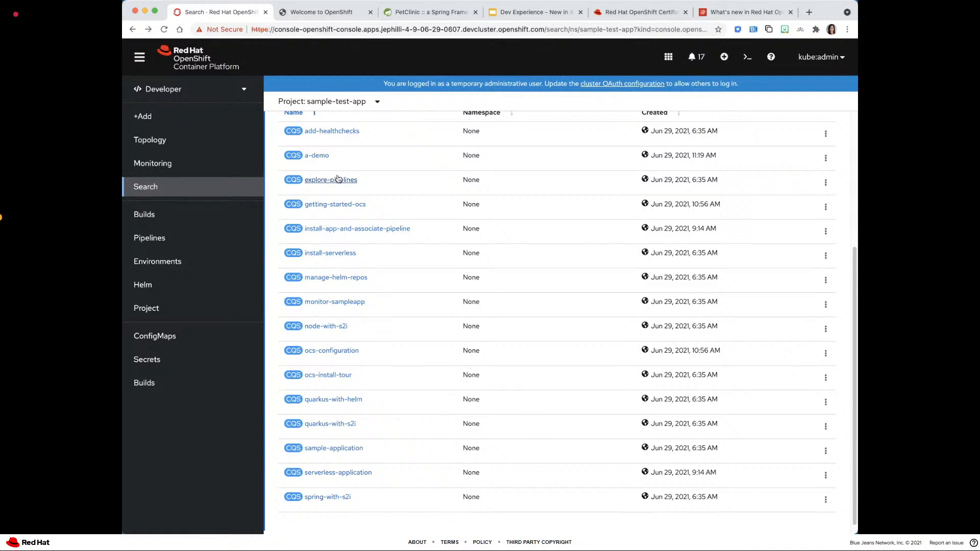
{"action": "left_click", "coordinate": [312, 155]}
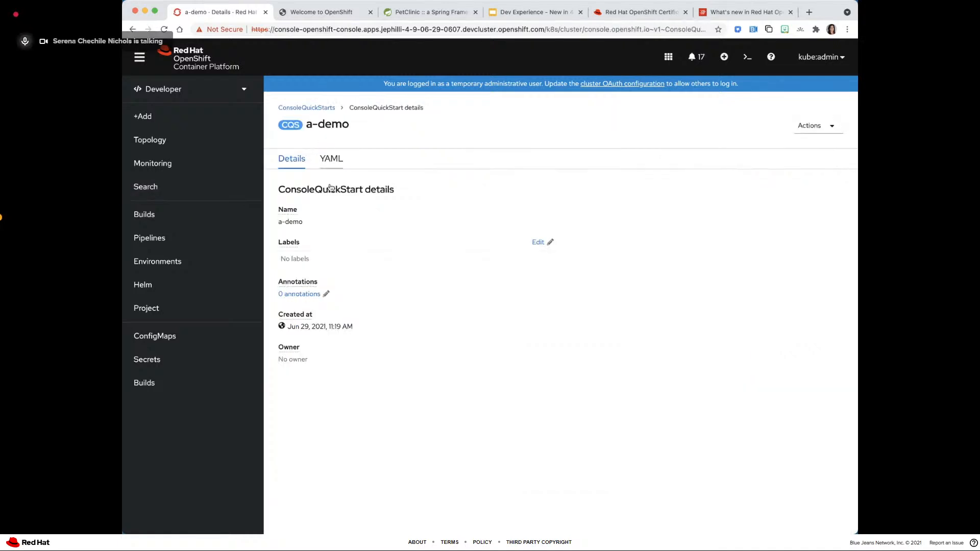
{"action": "left_click", "coordinate": [332, 159]}
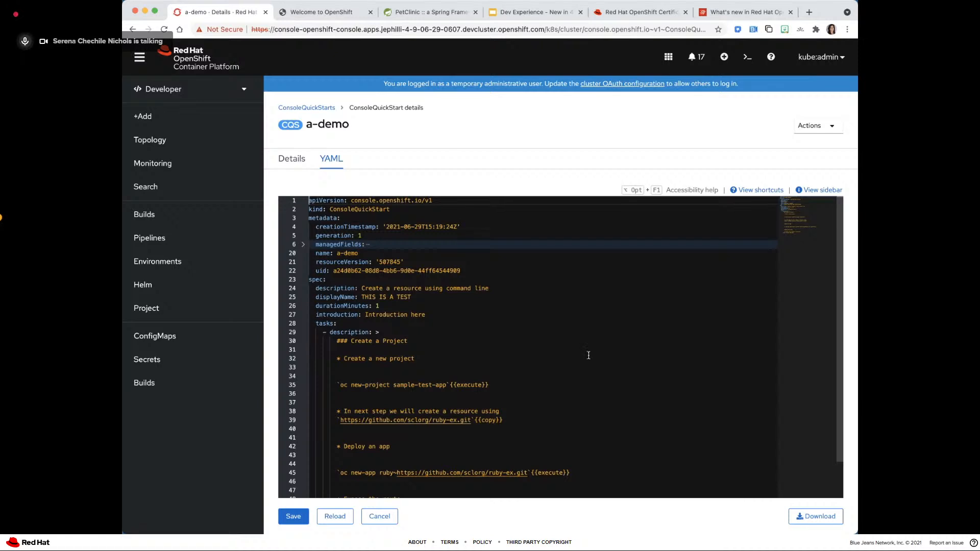
- Examine the copy and execute markup in the a-demo YAML, highlight the repository URL line, and show the ConsoleQuickStart schema sidebar
{"action": "scroll", "coordinate": [589, 355], "scroll_direction": "down", "scroll_amount": 2}
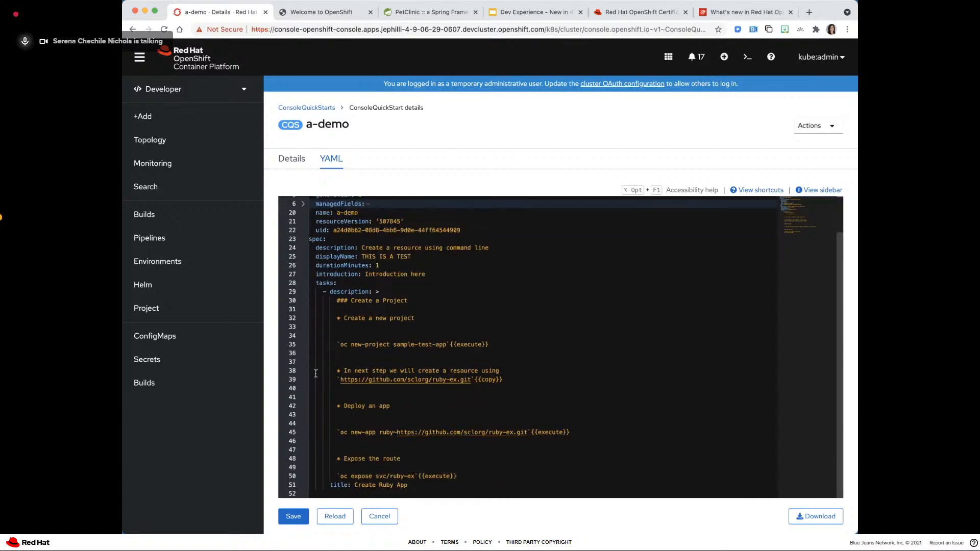
{"action": "mouse_move", "coordinate": [329, 377]}
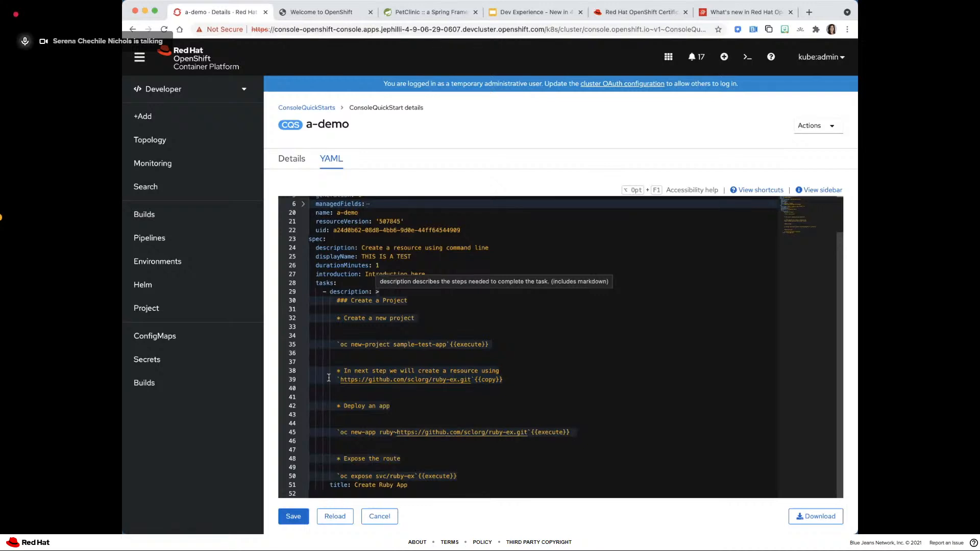
{"action": "triple_click", "coordinate": [329, 377]}
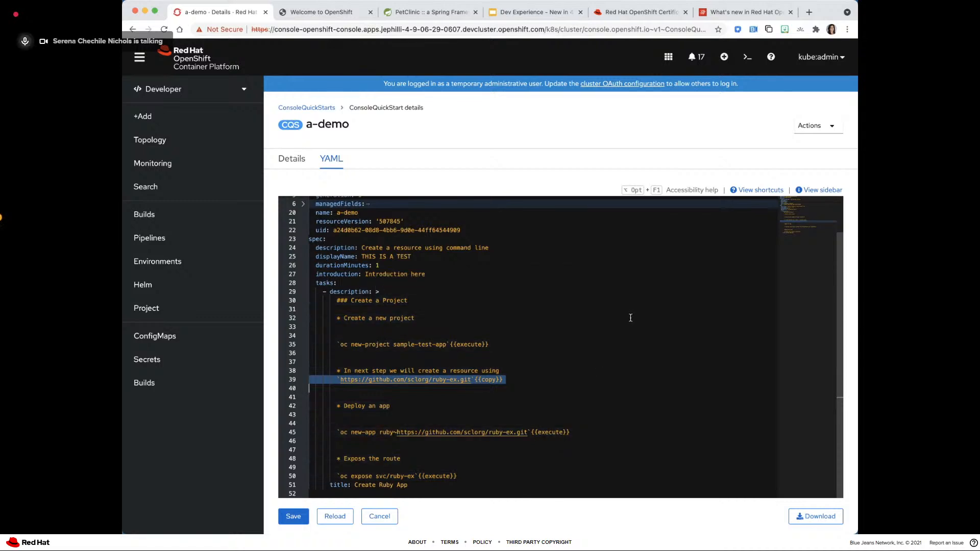
{"action": "left_click", "coordinate": [818, 190]}
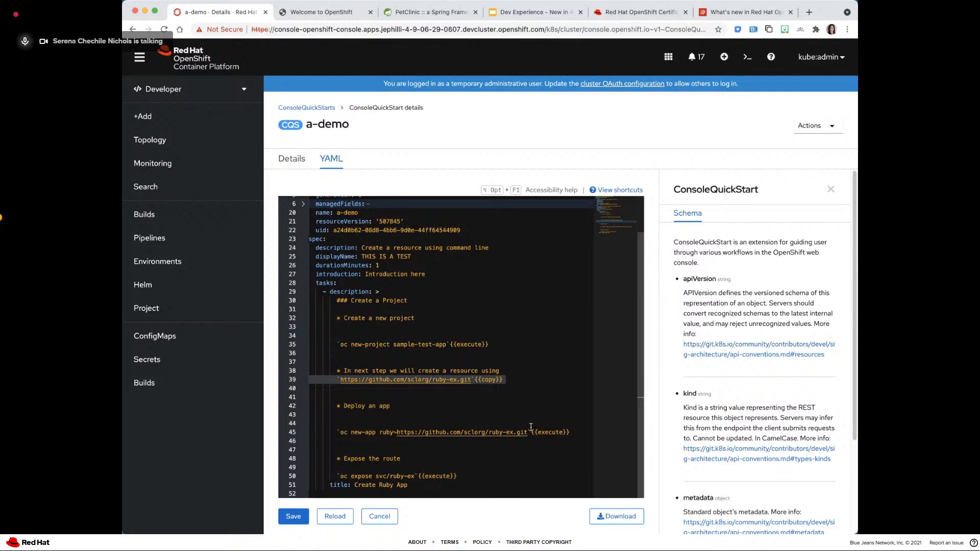
{"action": "mouse_move", "coordinate": [531, 426]}
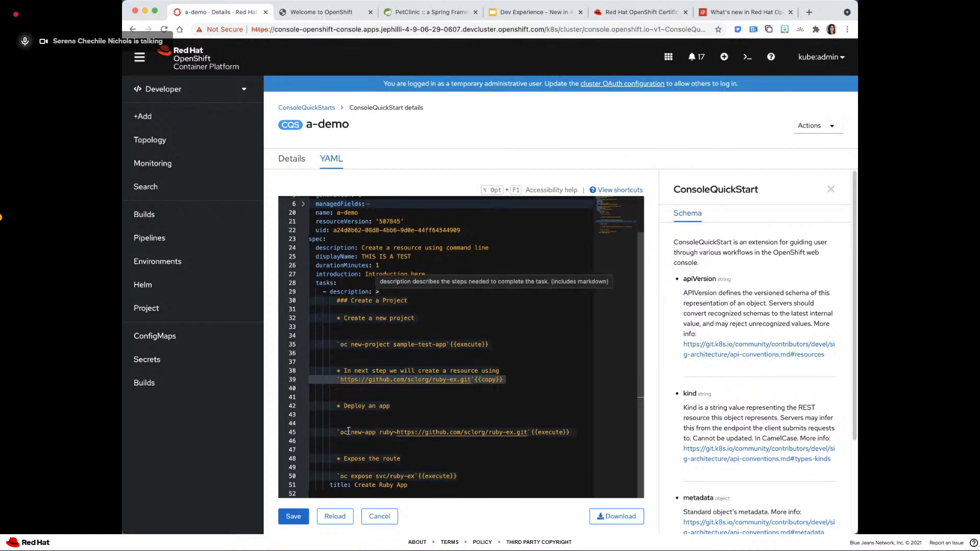
- Switch to the slide about hiding Add page features, view the console's Add page for comparison, and return to the slide
{"action": "left_click", "coordinate": [518, 13]}
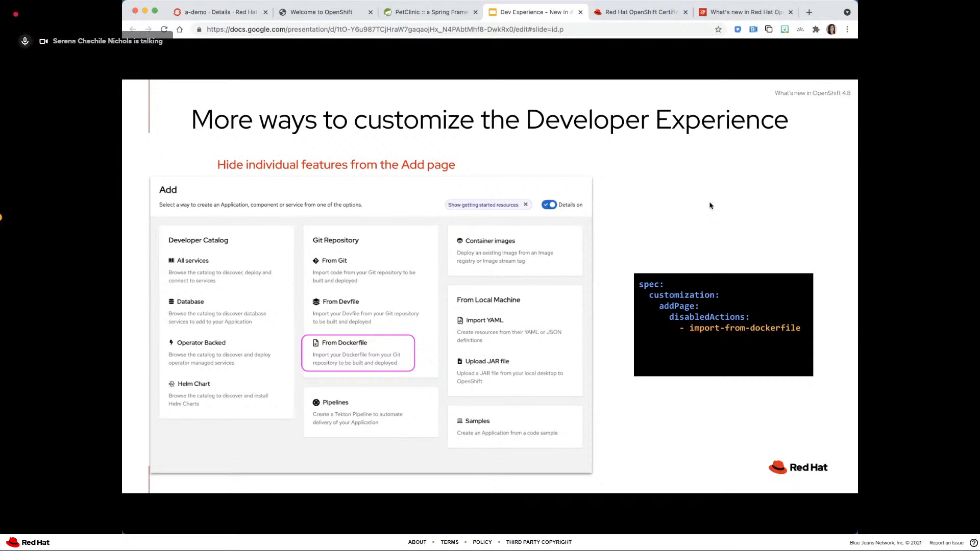
{"action": "key", "text": "super+1"}
{"action": "left_click", "coordinate": [175, 112]}
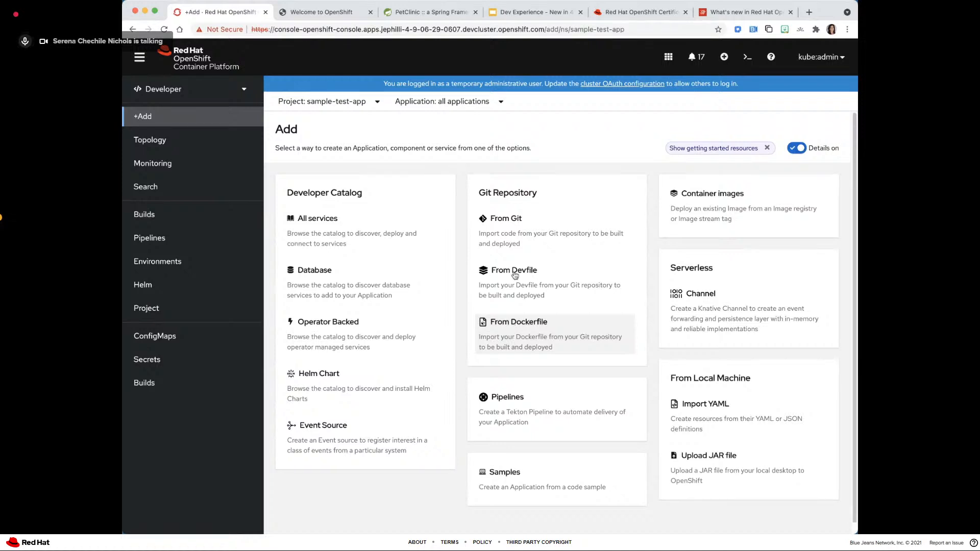
{"action": "left_click", "coordinate": [520, 13]}
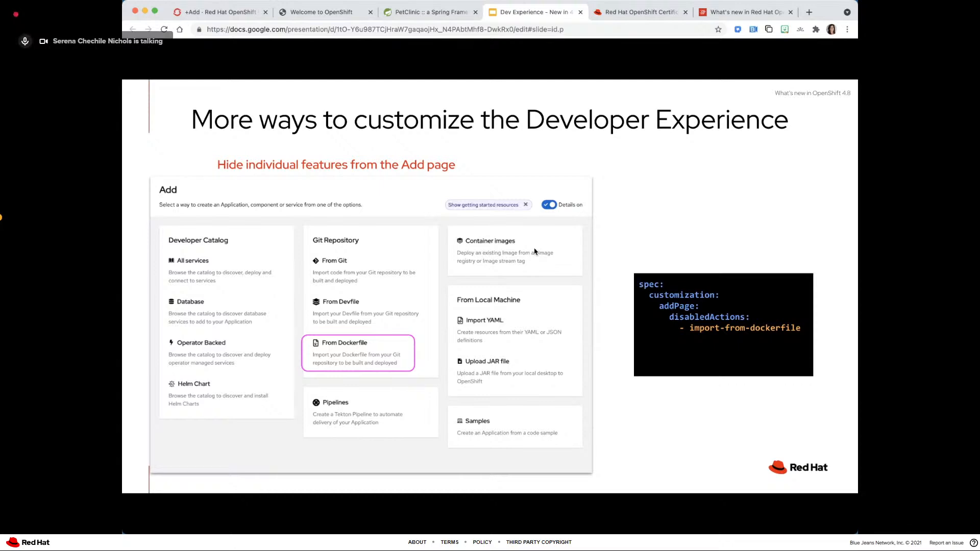
- Switch to the OpenShift console, search resources for Console (config.openshift.io/v1), and open the YAML of its cluster instance
{"action": "left_click", "coordinate": [221, 12]}
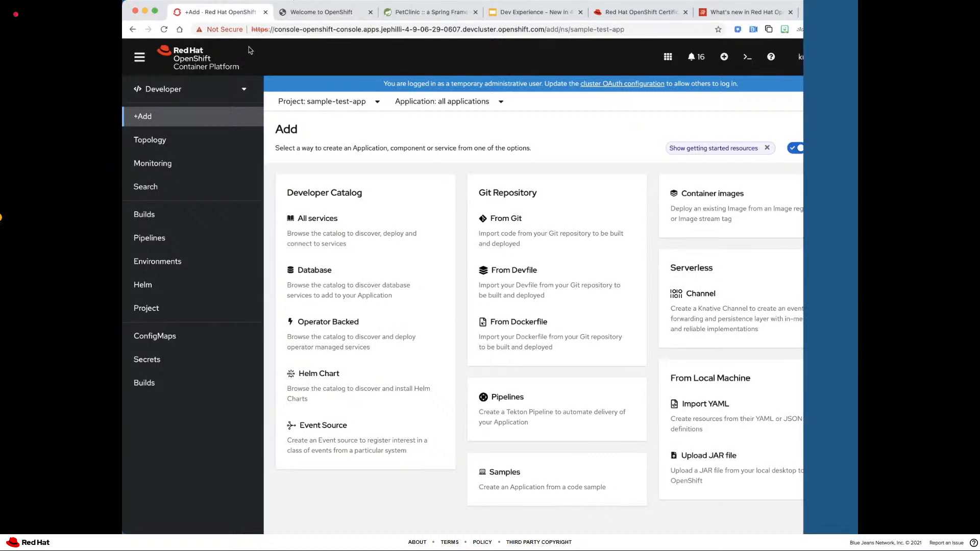
{"action": "left_click", "coordinate": [187, 90]}
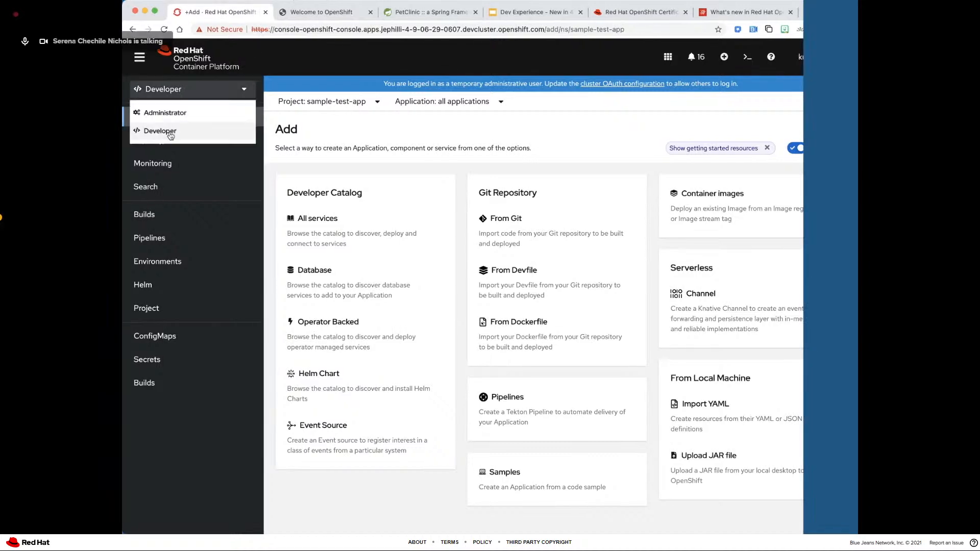
{"action": "left_click", "coordinate": [153, 188]}
{"action": "left_click", "coordinate": [299, 162]}
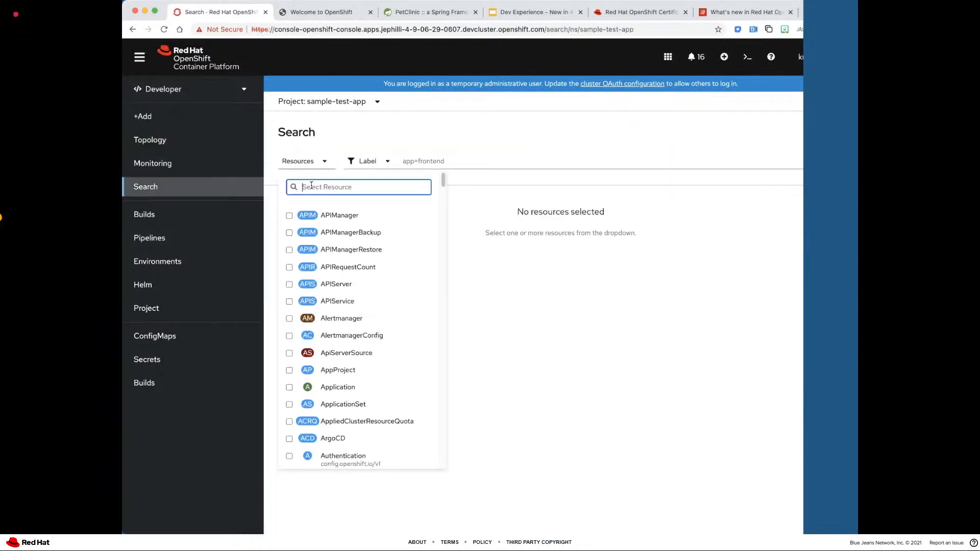
{"action": "type", "text": "consol"}
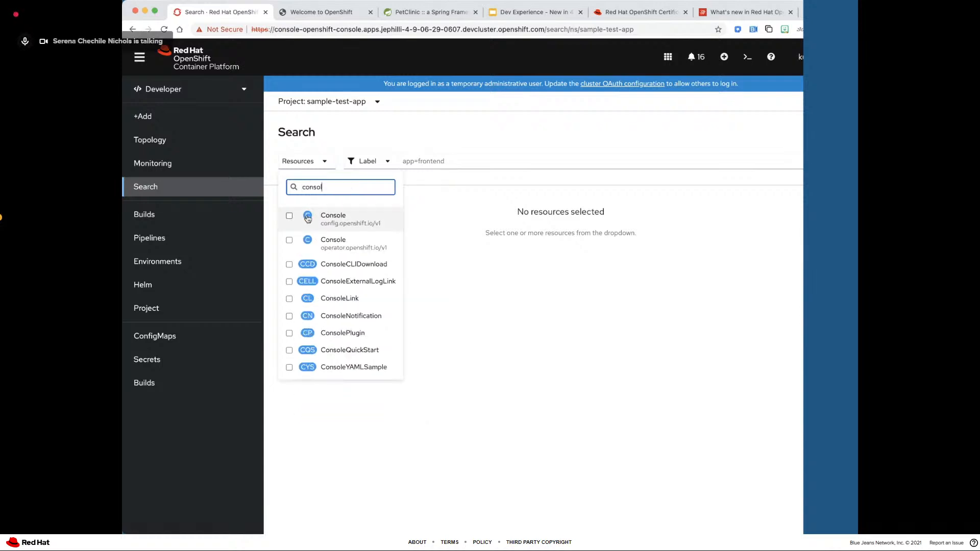
{"action": "left_click", "coordinate": [314, 220]}
{"action": "left_click", "coordinate": [450, 252]}
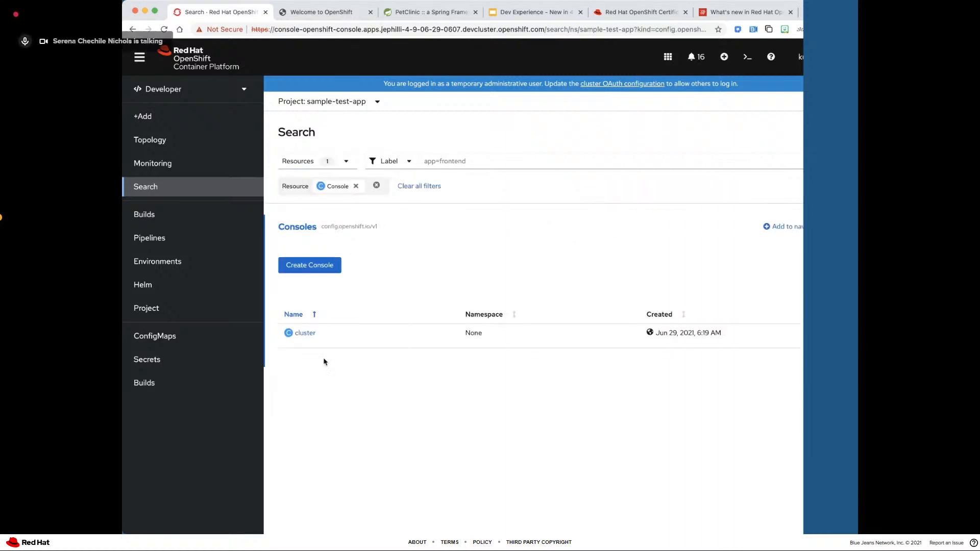
{"action": "left_click", "coordinate": [304, 332]}
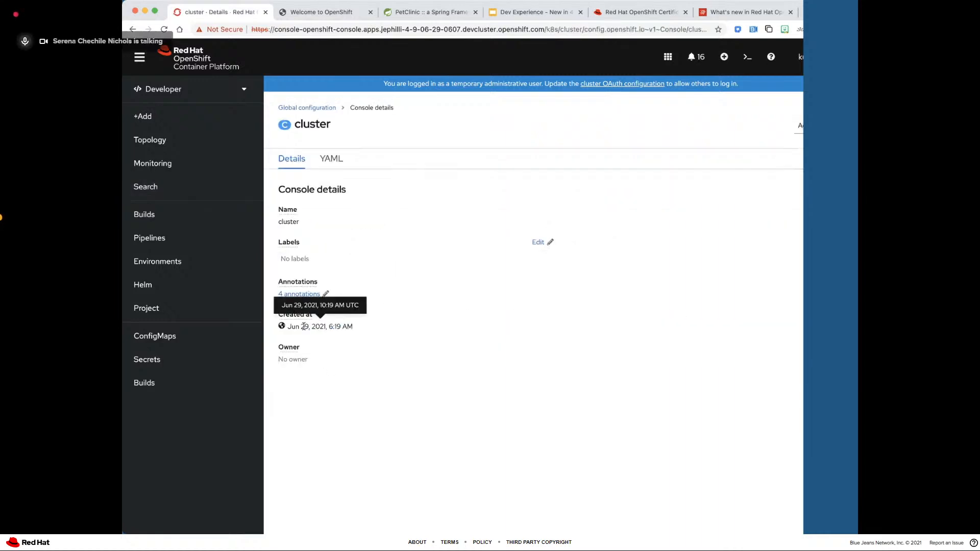
{"action": "left_click", "coordinate": [327, 158]}
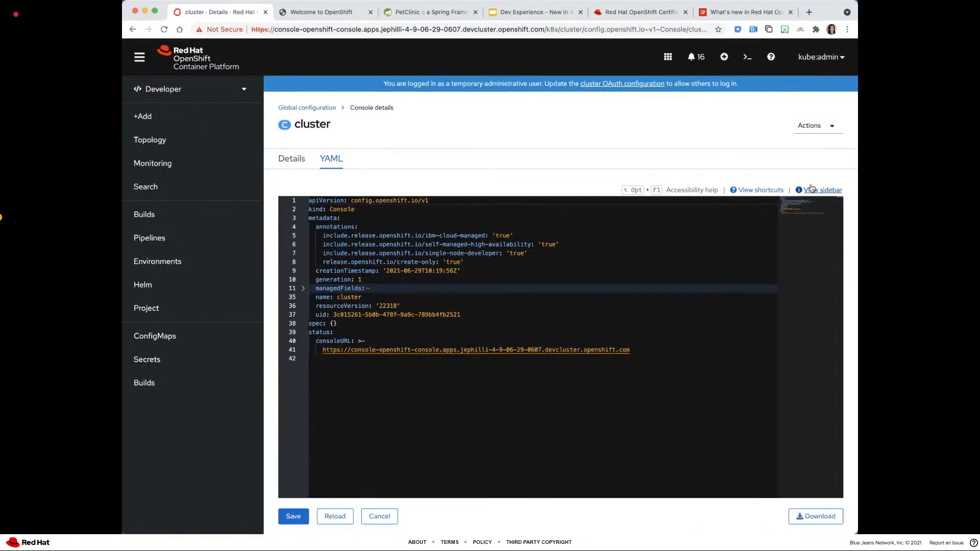
- Show the Console schema sidebar, examine the spec and authentication details, and leave for the Global configuration list
{"action": "left_click", "coordinate": [811, 188]}
{"action": "scroll", "coordinate": [739, 381], "scroll_direction": "down", "scroll_amount": 5}
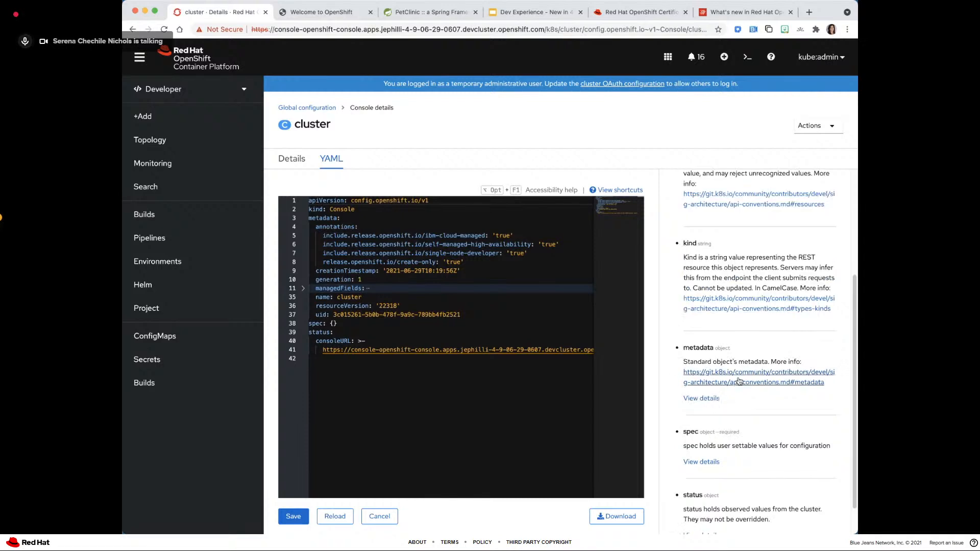
{"action": "scroll", "coordinate": [714, 384], "scroll_direction": "down", "scroll_amount": 1}
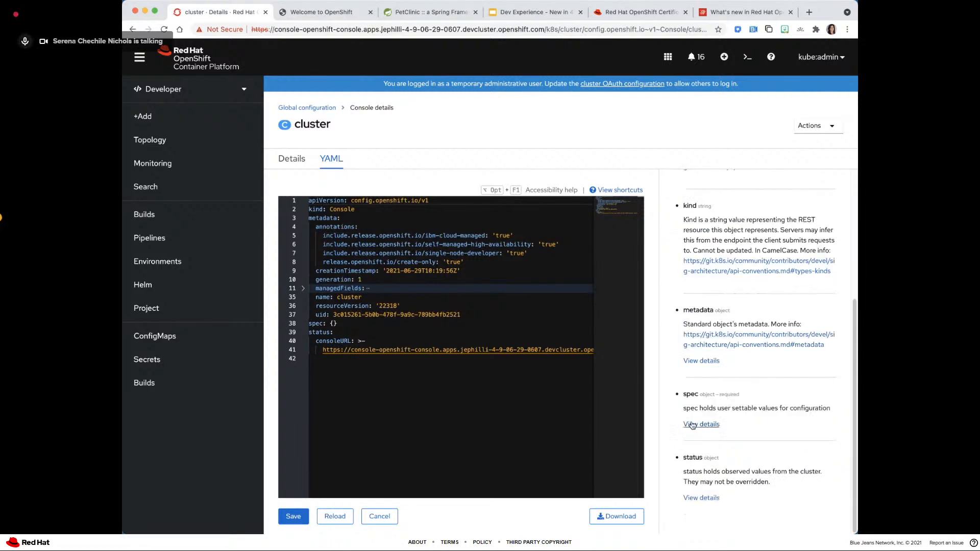
{"action": "left_click", "coordinate": [697, 424]}
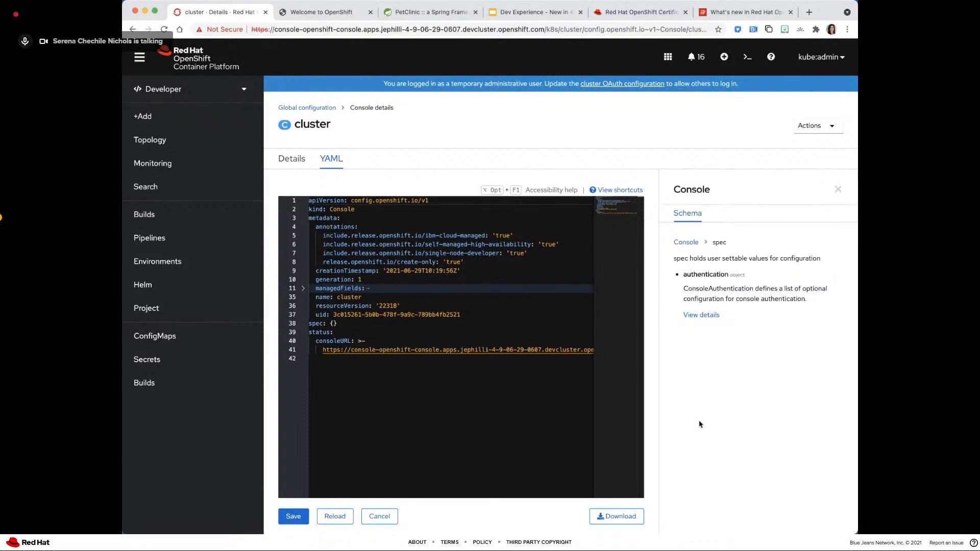
{"action": "left_click", "coordinate": [695, 314]}
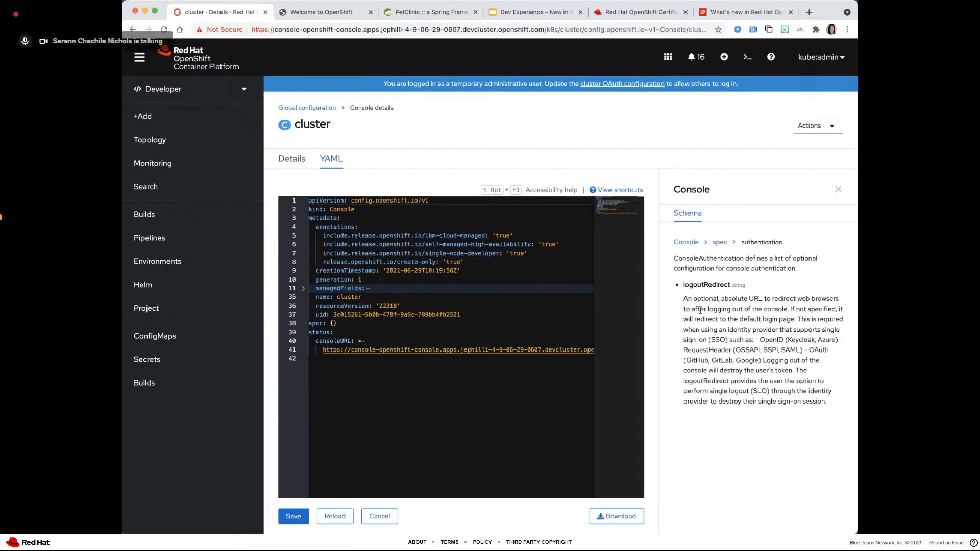
{"action": "left_click", "coordinate": [294, 108]}
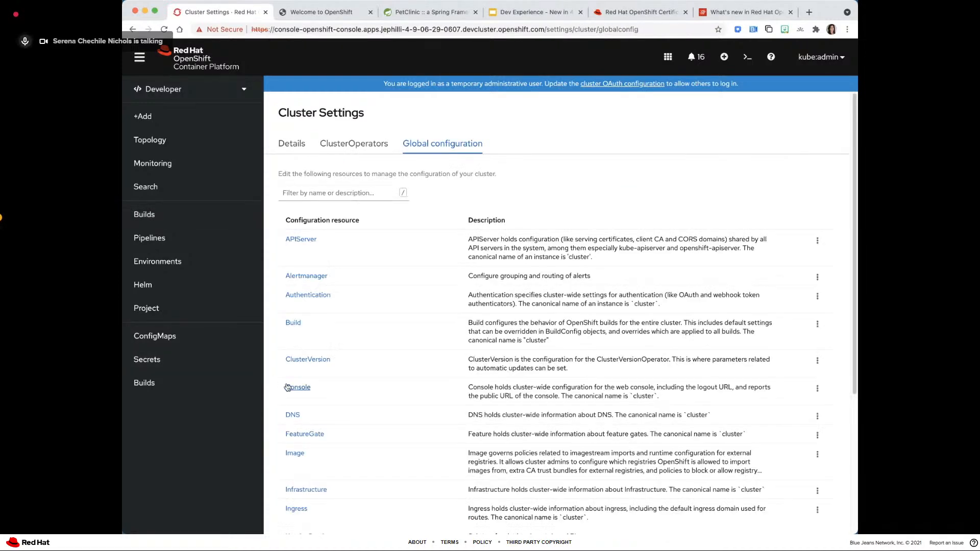
- Search resources for Console (operator.openshift.io/v1) and open the YAML of its cluster instance
{"action": "left_click", "coordinate": [148, 187]}
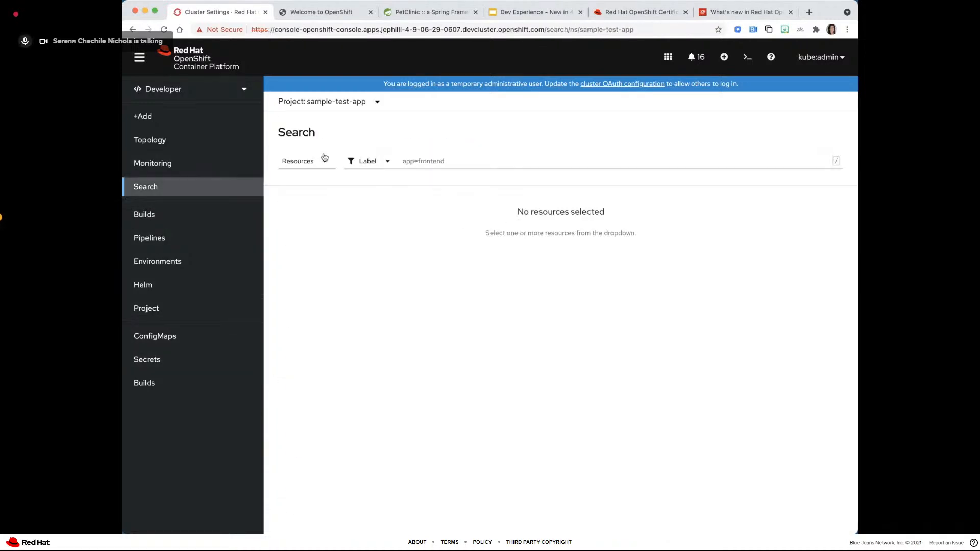
{"action": "left_click", "coordinate": [322, 158]}
{"action": "type", "text": "consol"}
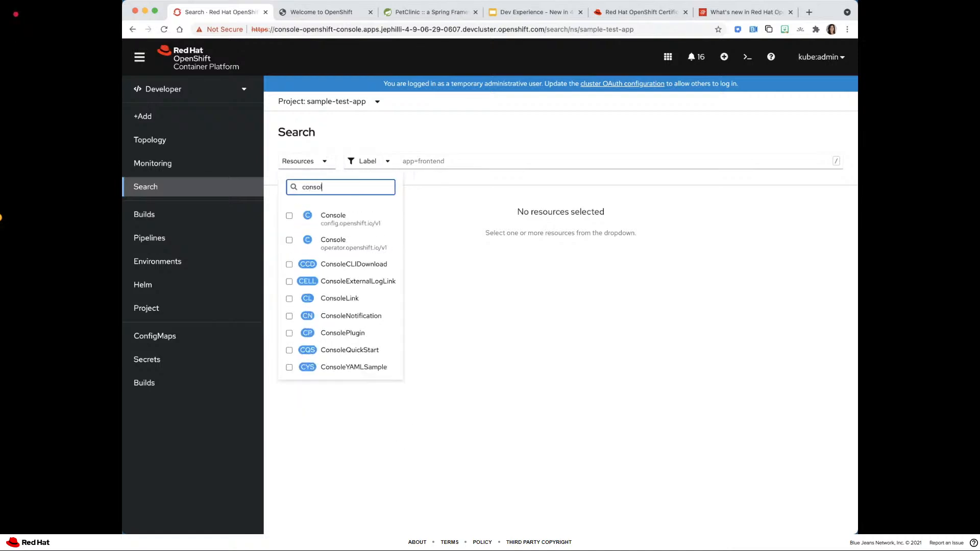
{"action": "left_click", "coordinate": [331, 242]}
{"action": "left_click", "coordinate": [407, 347]}
{"action": "left_click", "coordinate": [297, 333]}
{"action": "left_click", "coordinate": [330, 158]}
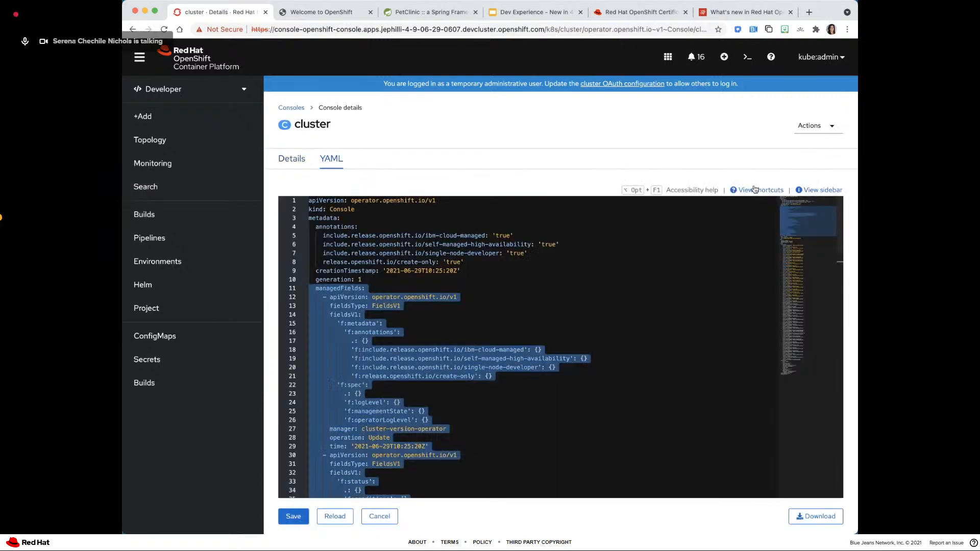
- Look through the spec details in the operator Console's schema sidebar and go back to the resource search
{"action": "left_click", "coordinate": [821, 189]}
{"action": "scroll", "coordinate": [711, 390], "scroll_direction": "down", "scroll_amount": 5}
{"action": "left_click", "coordinate": [710, 422]}
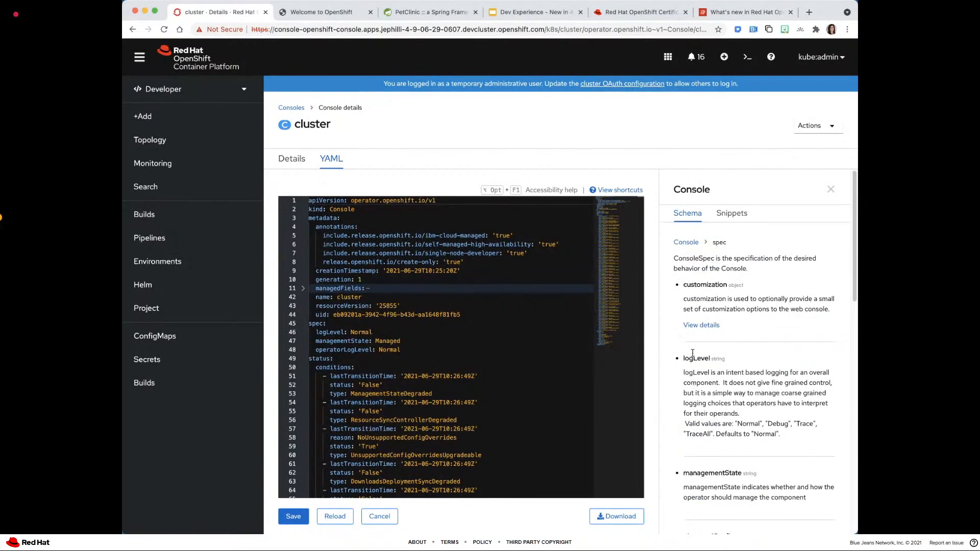
{"action": "scroll", "coordinate": [692, 352], "scroll_direction": "down", "scroll_amount": 2}
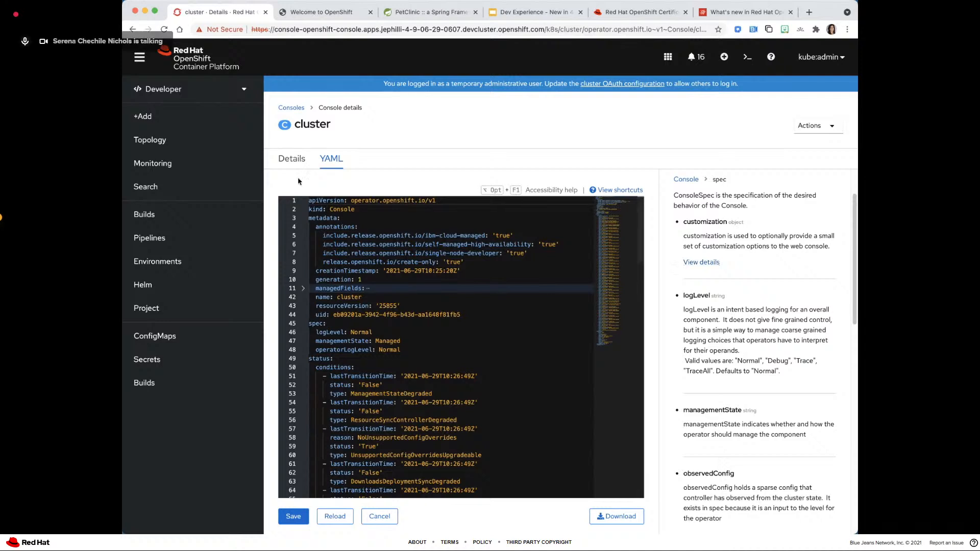
{"action": "left_click", "coordinate": [132, 29]}
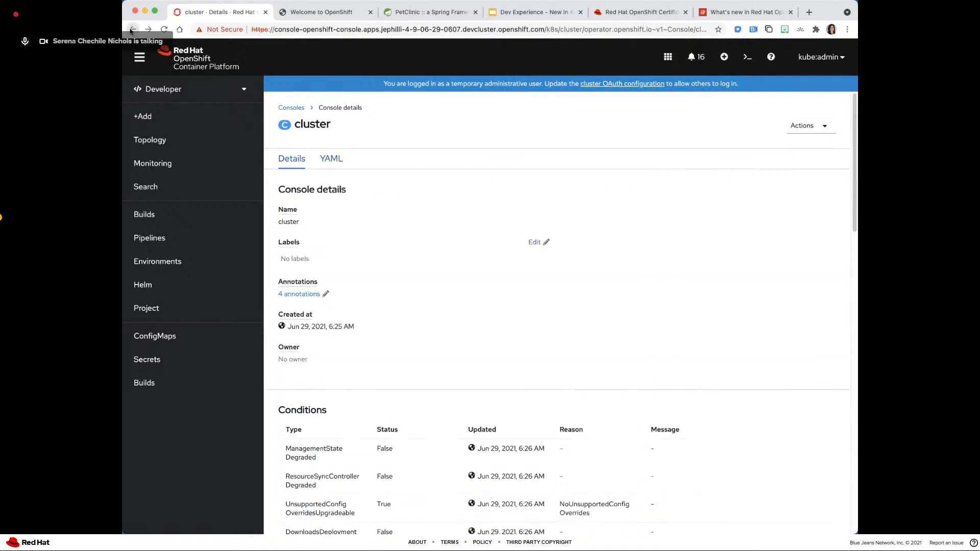
{"action": "left_click", "coordinate": [133, 30]}
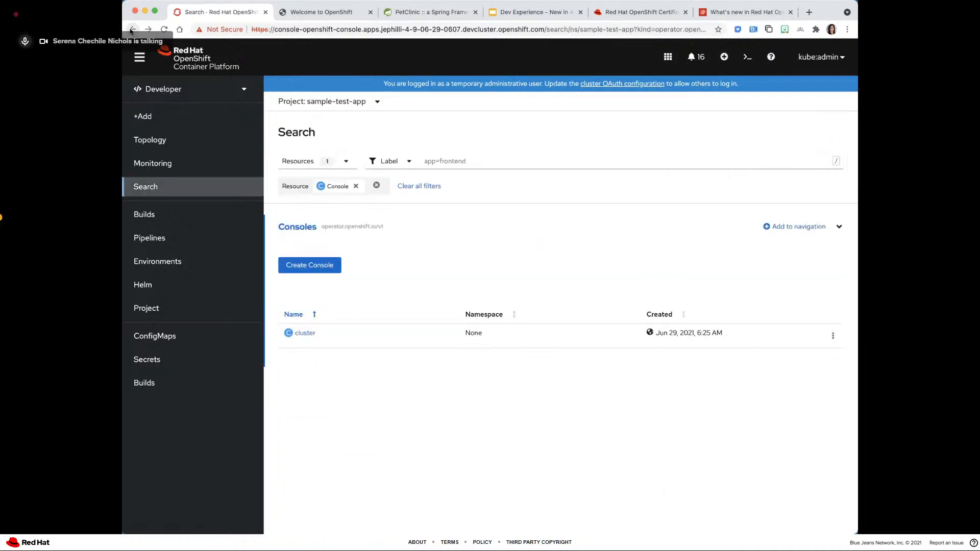
- Clear the resource filter, select Console (operator.openshift.io/v1) again, and reopen the cluster YAML
{"action": "left_click", "coordinate": [355, 185]}
{"action": "left_click", "coordinate": [327, 161]}
{"action": "type", "text": "consol"}
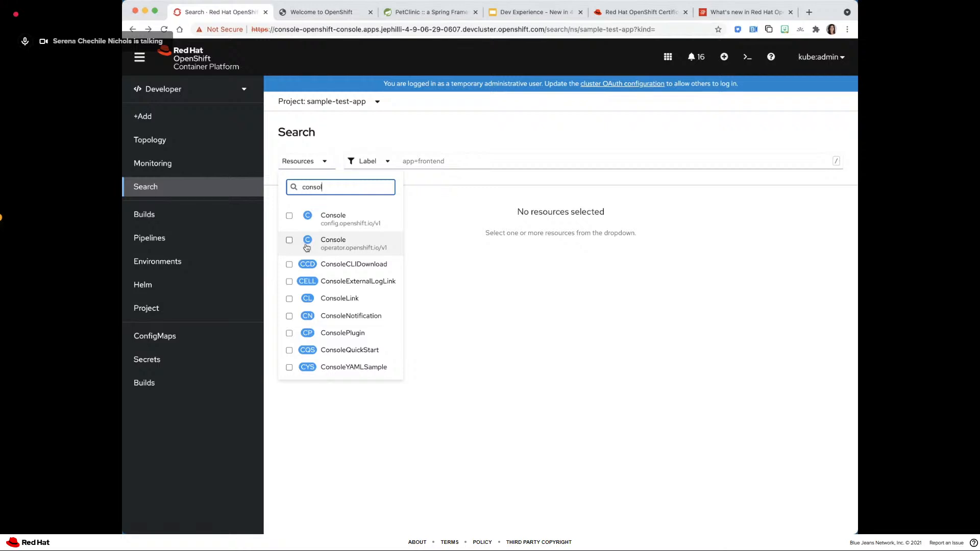
{"action": "left_click", "coordinate": [289, 239]}
{"action": "left_click", "coordinate": [429, 290]}
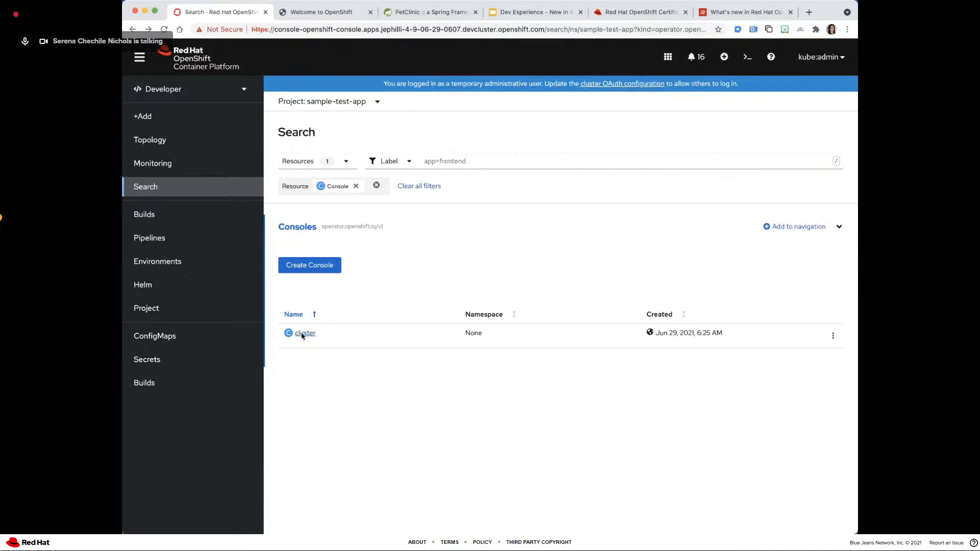
{"action": "left_click", "coordinate": [302, 335]}
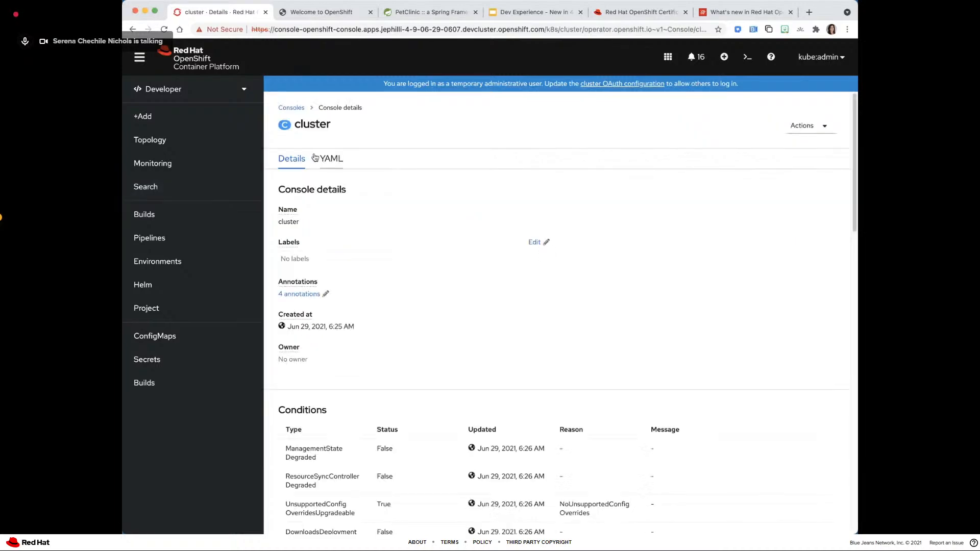
{"action": "left_click", "coordinate": [315, 158]}
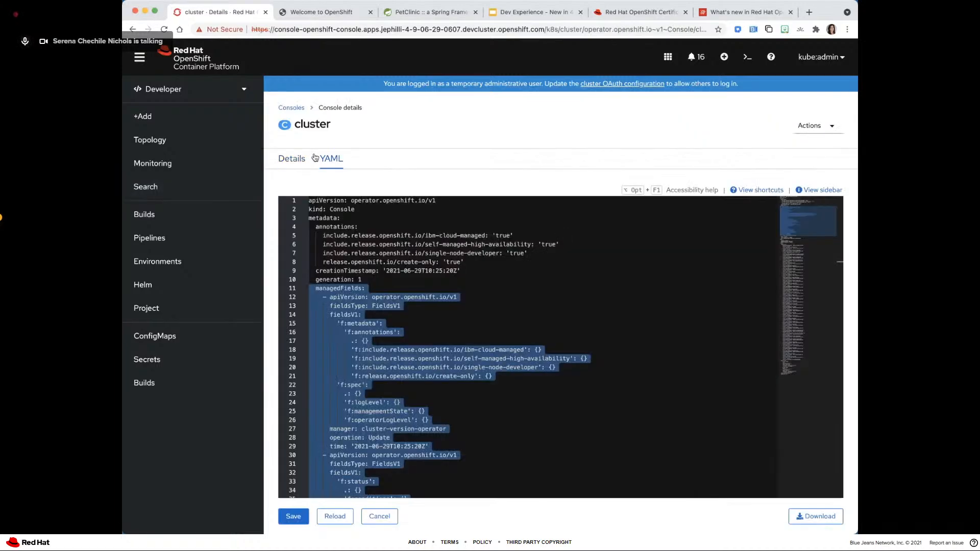
- Drill down the Console schema from spec through customization to addPage, highlighting the customization and addPage names
{"action": "left_click", "coordinate": [802, 190]}
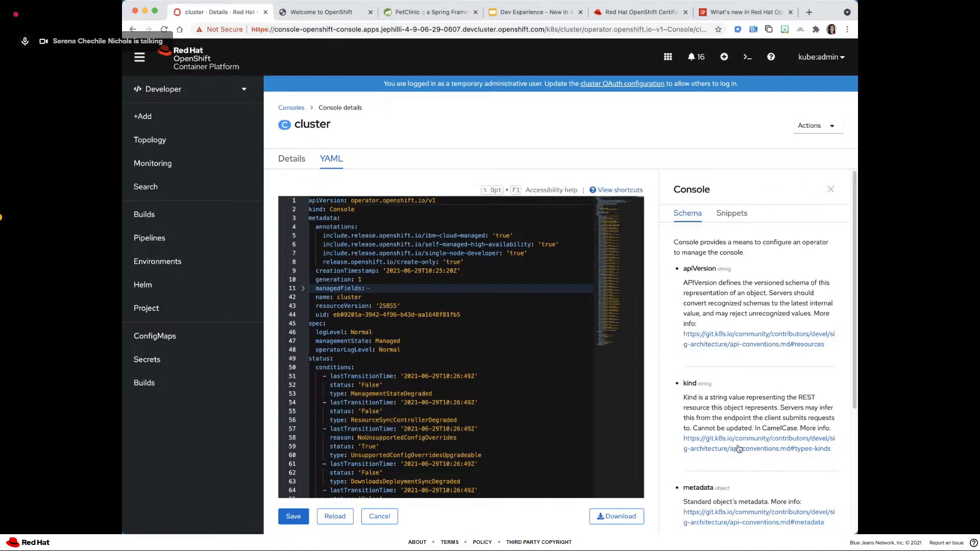
{"action": "scroll", "coordinate": [732, 434], "scroll_direction": "down", "scroll_amount": 5}
{"action": "scroll", "coordinate": [732, 436], "scroll_direction": "down", "scroll_amount": 2}
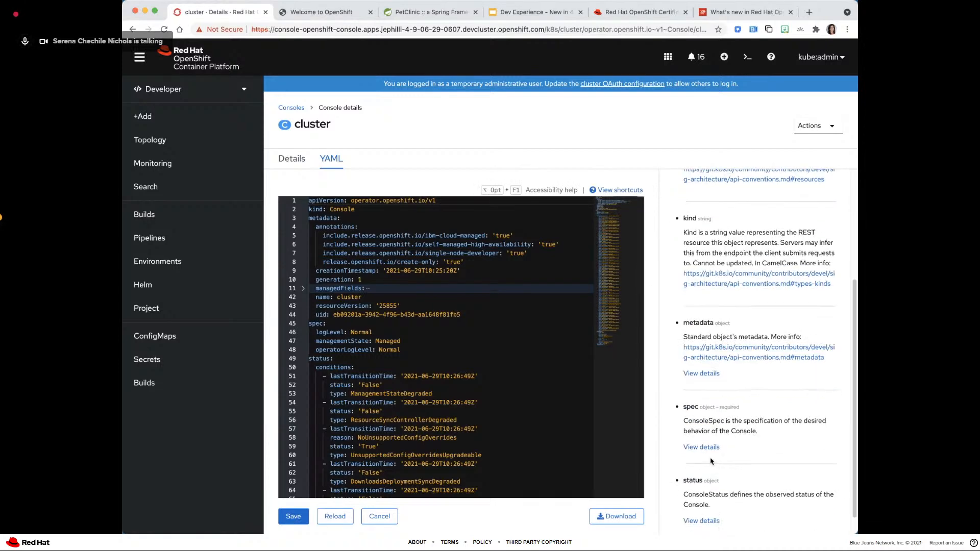
{"action": "left_click", "coordinate": [695, 447]}
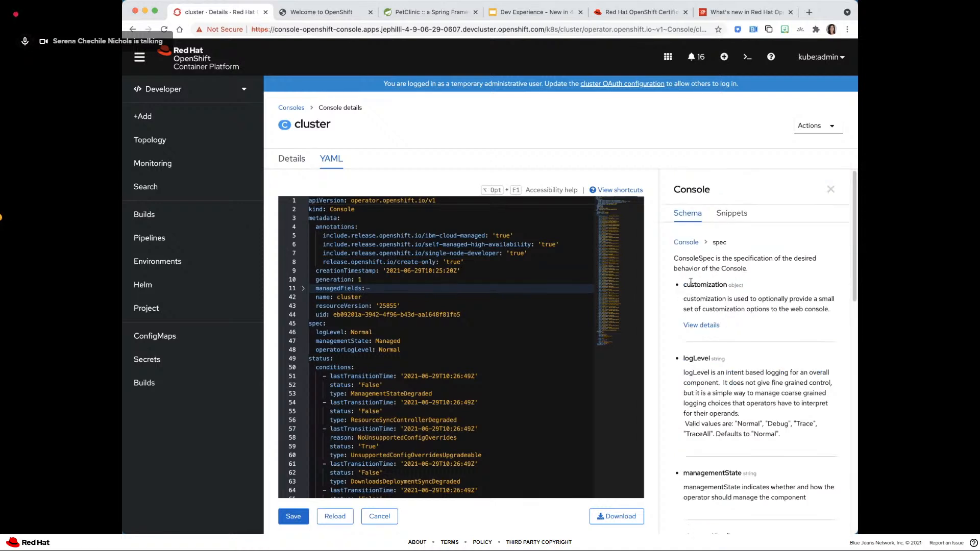
{"action": "double_click", "coordinate": [690, 282]}
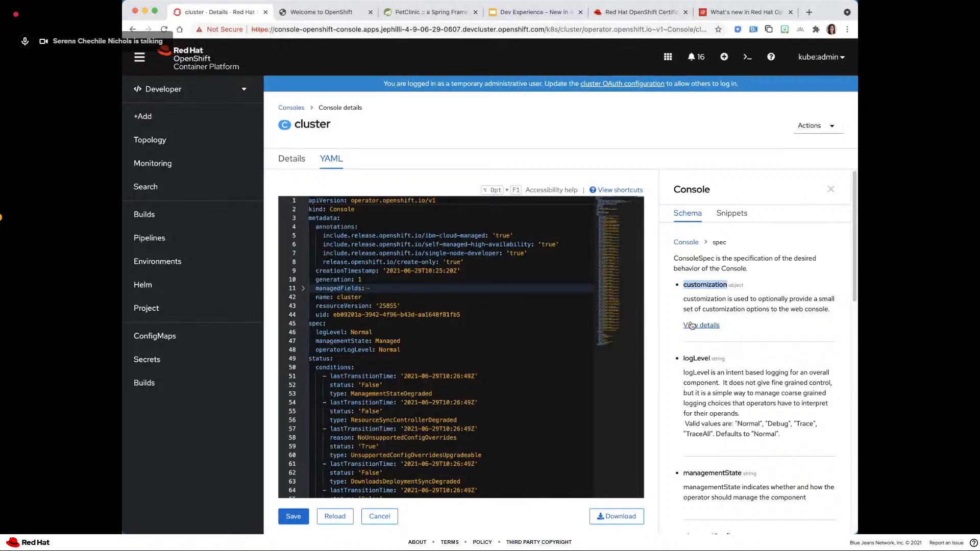
{"action": "left_click", "coordinate": [692, 326]}
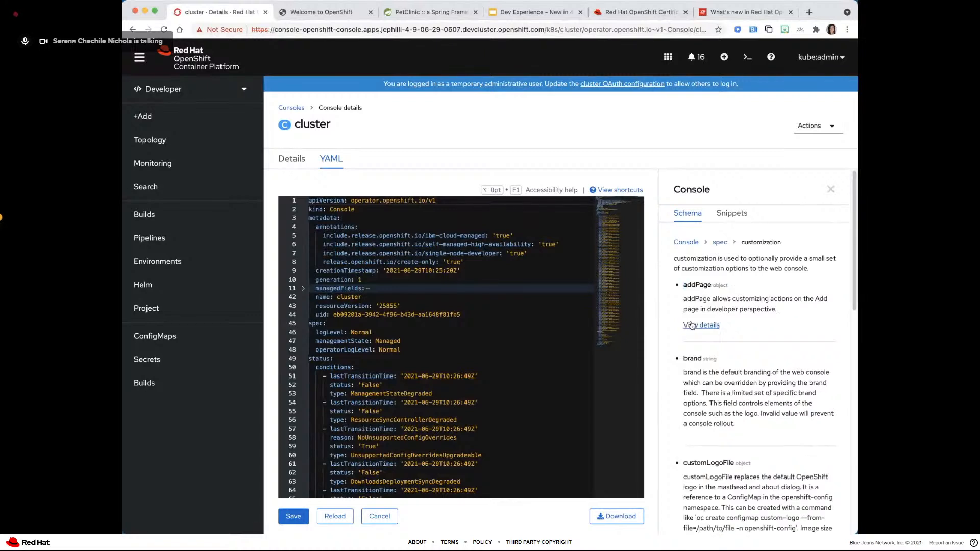
{"action": "double_click", "coordinate": [685, 284]}
{"action": "left_click", "coordinate": [701, 326]}
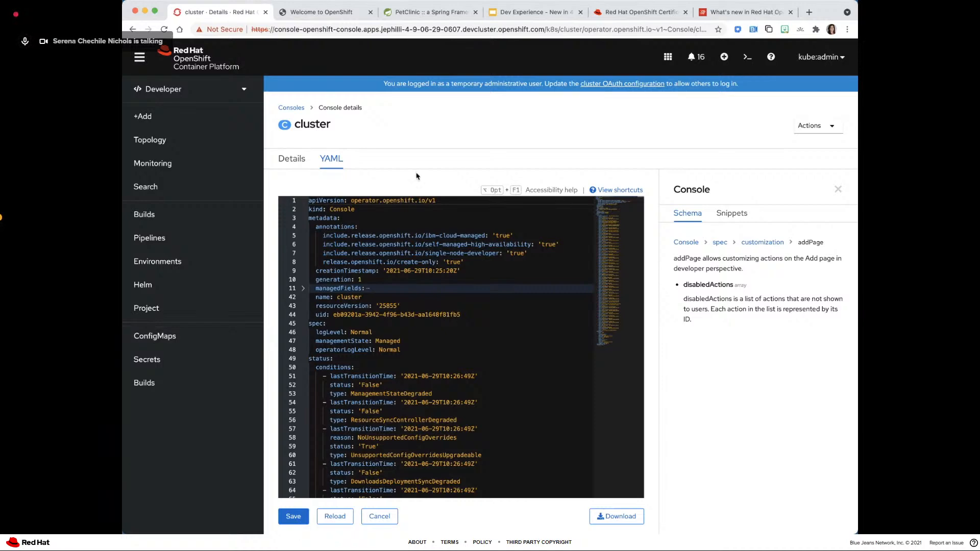
- Review the slide's disabledActions YAML example for hiding Add page features, and return to the console's cluster YAML
{"action": "left_click", "coordinate": [536, 12]}
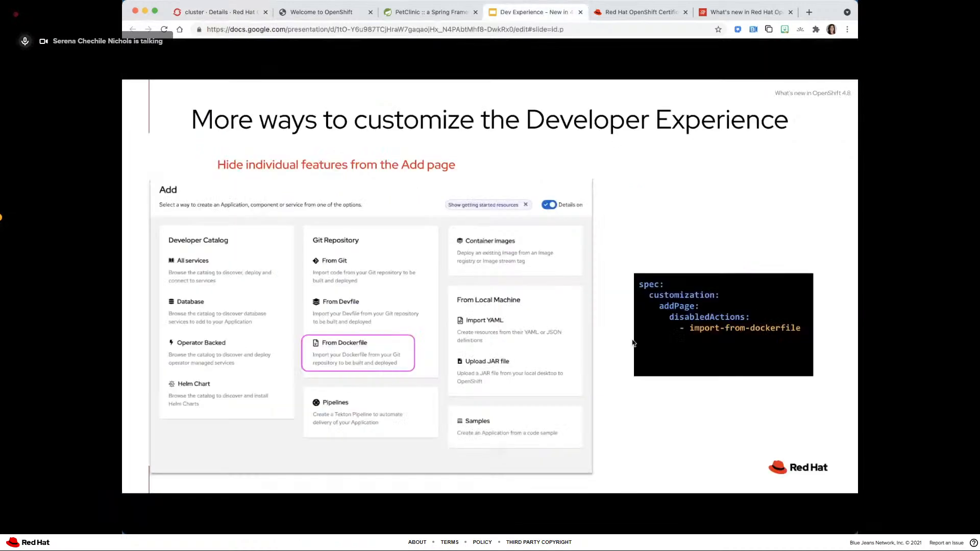
{"action": "left_click", "coordinate": [646, 285]}
{"action": "key", "text": "Left"}
{"action": "left_click", "coordinate": [227, 12]}
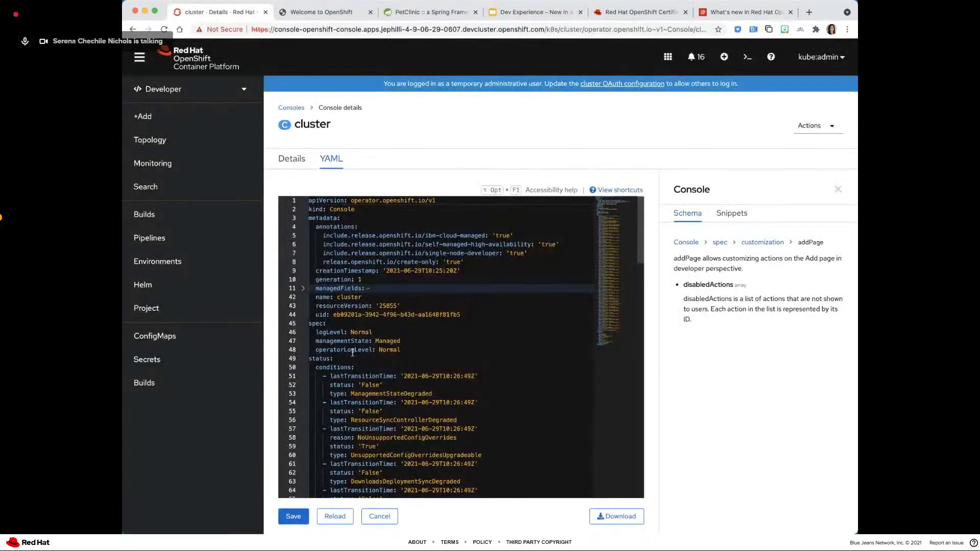
- Find "customiz" on the page, show the Console snippets, and highlight the Add page actions heading
{"action": "key", "text": "super+f"}
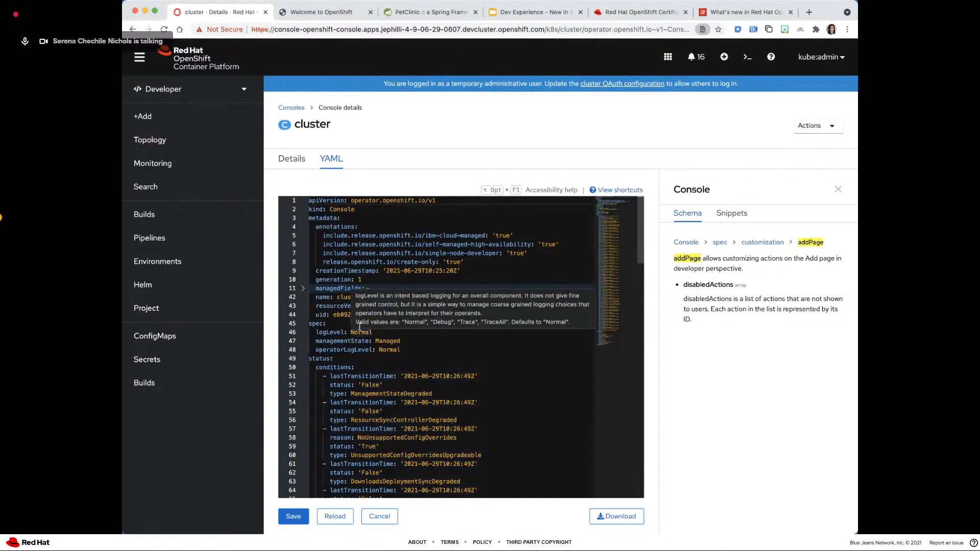
{"action": "type", "text": "customiz"}
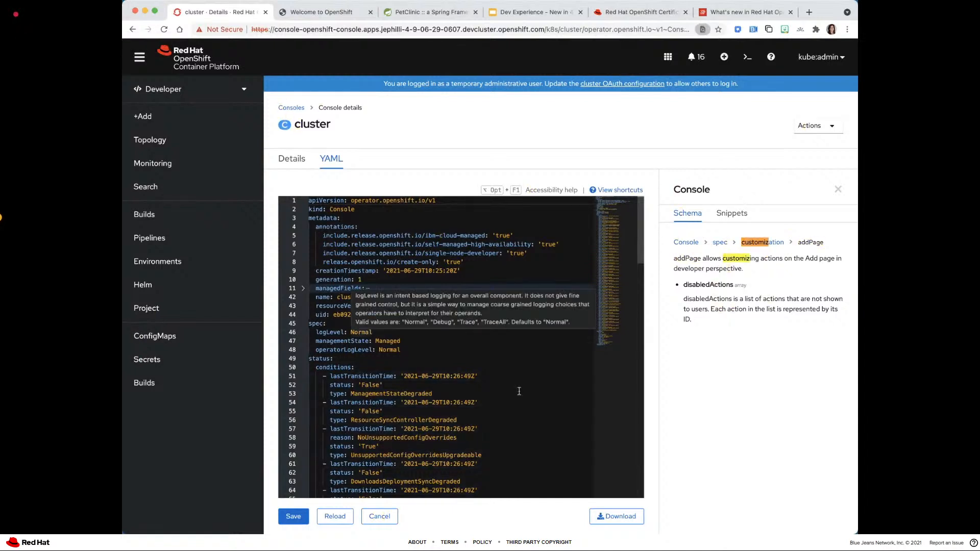
{"action": "left_click", "coordinate": [732, 213]}
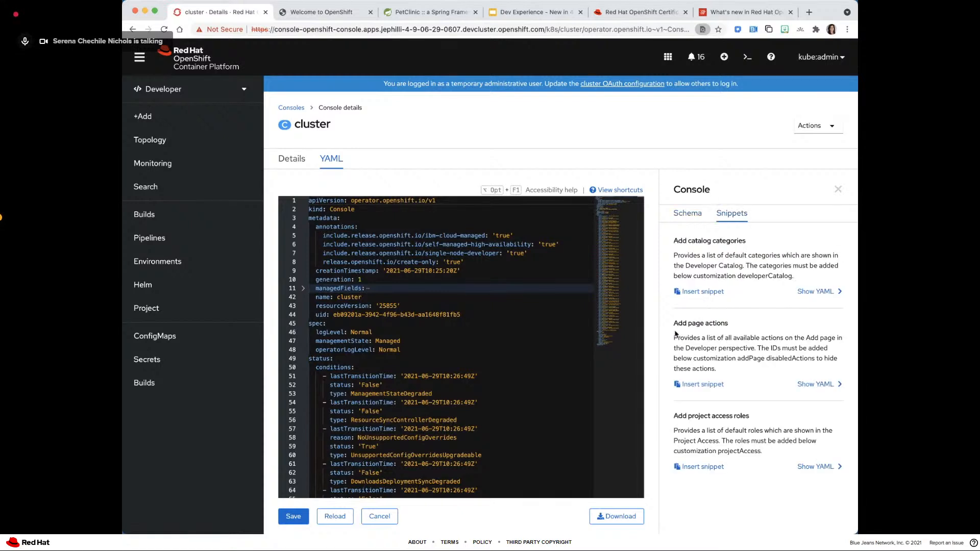
{"action": "left_click_drag", "start_coordinate": [674, 320], "coordinate": [716, 317]}
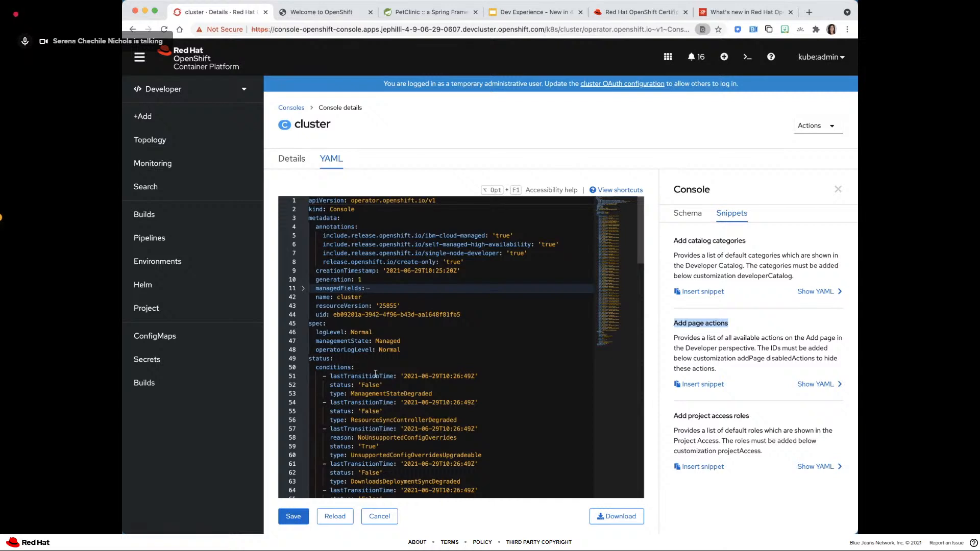
- Insert an empty line between the spec section and status in the cluster YAML
{"action": "scroll", "coordinate": [376, 374], "scroll_direction": "down", "scroll_amount": 1}
{"action": "left_click", "coordinate": [310, 334]}
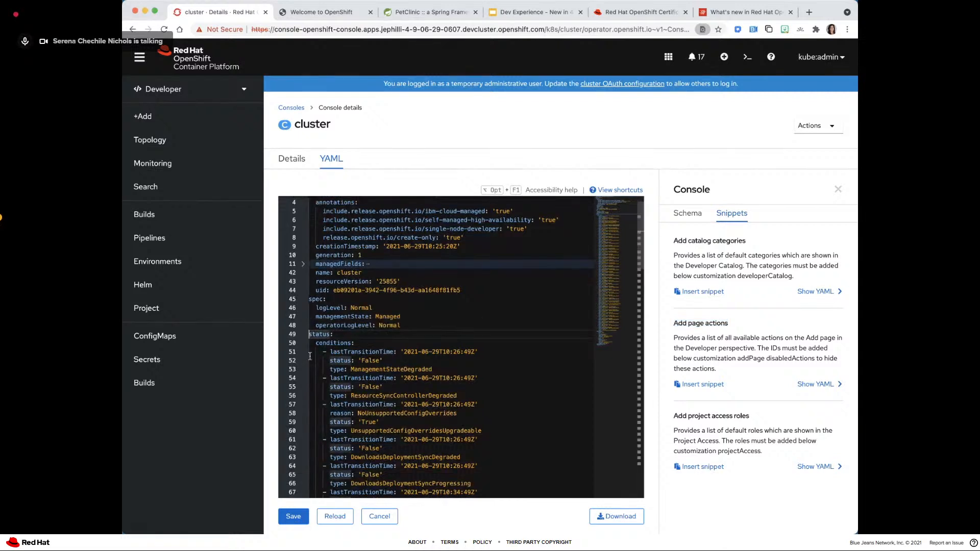
{"action": "key", "text": "Return"}
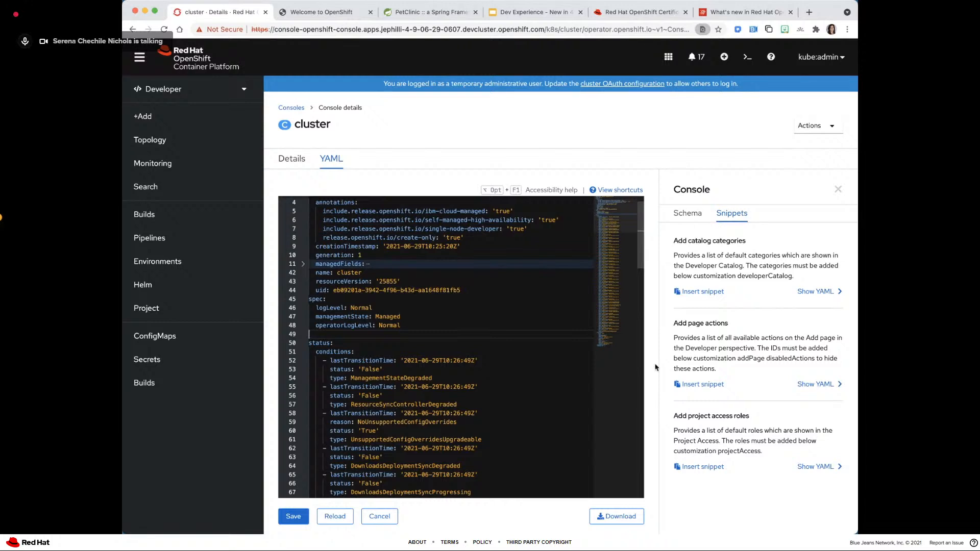
- Expand the YAML of the Add page actions snippet and review the action IDs that can be disabled
{"action": "left_click", "coordinate": [806, 383]}
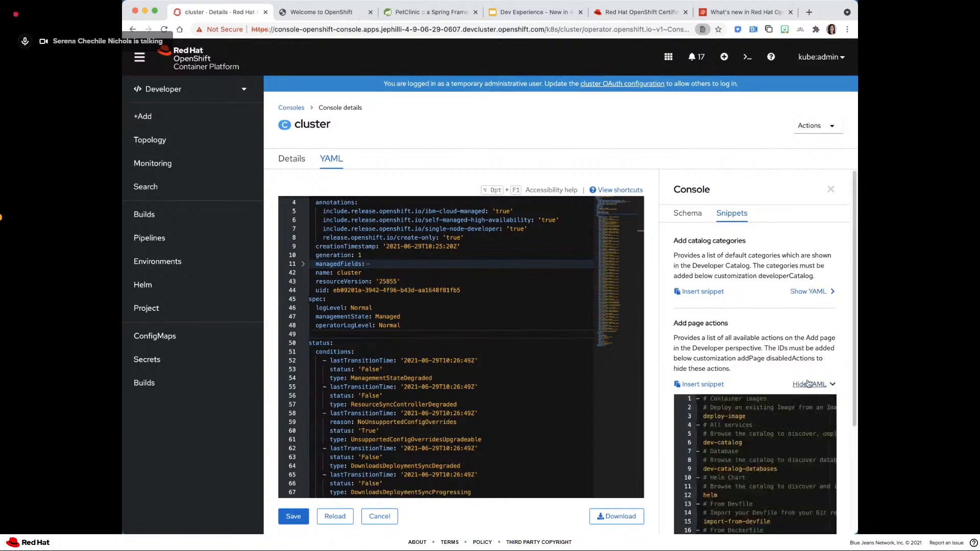
{"action": "scroll", "coordinate": [776, 440], "scroll_direction": "down", "scroll_amount": 5}
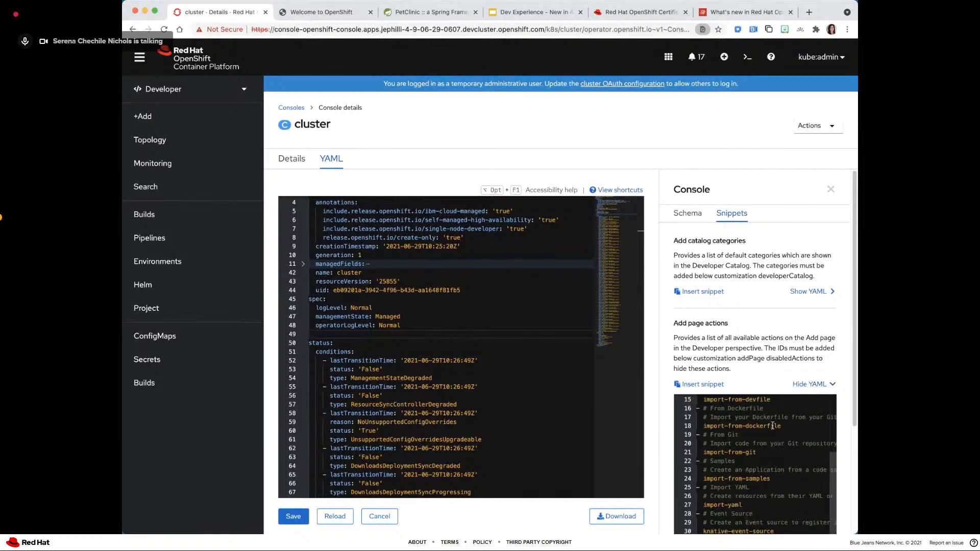
{"action": "scroll", "coordinate": [757, 448], "scroll_direction": "up", "scroll_amount": 1}
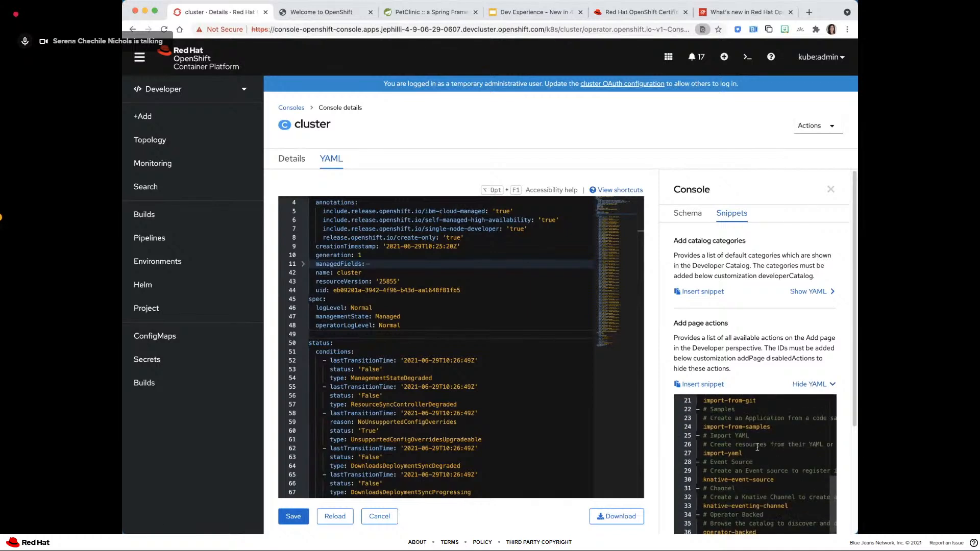
{"action": "scroll", "coordinate": [757, 448], "scroll_direction": "up", "scroll_amount": 3}
{"action": "scroll", "coordinate": [746, 282], "scroll_direction": "down", "scroll_amount": 5}
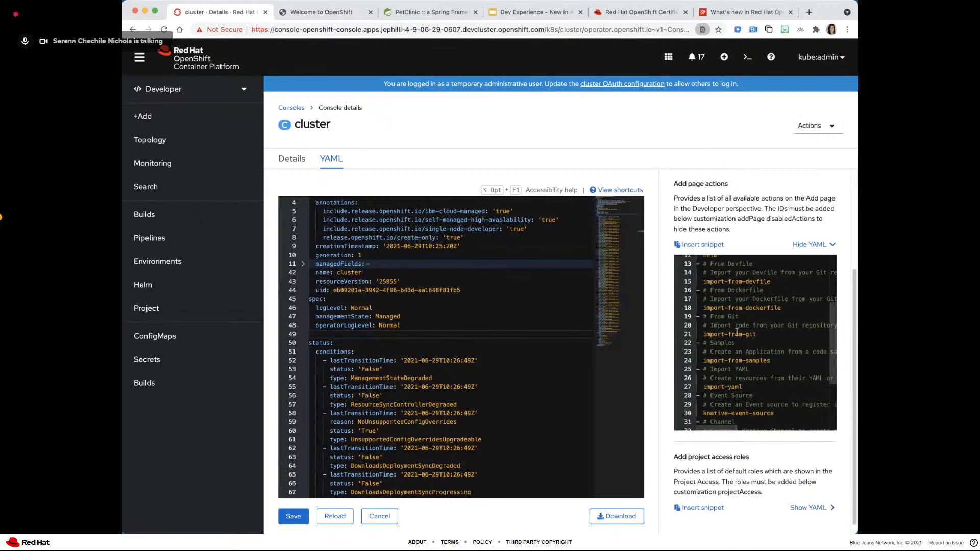
{"action": "scroll", "coordinate": [720, 359], "scroll_direction": "up", "scroll_amount": 4}
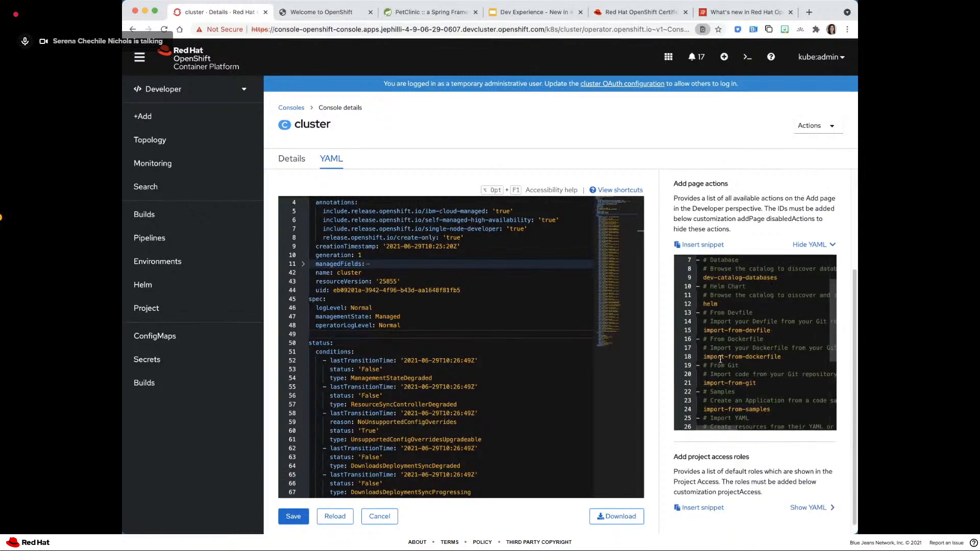
- Detach the slides tab into its own window beside the console
{"action": "left_click", "coordinate": [500, 16]}
{"action": "key", "text": "super+w"}
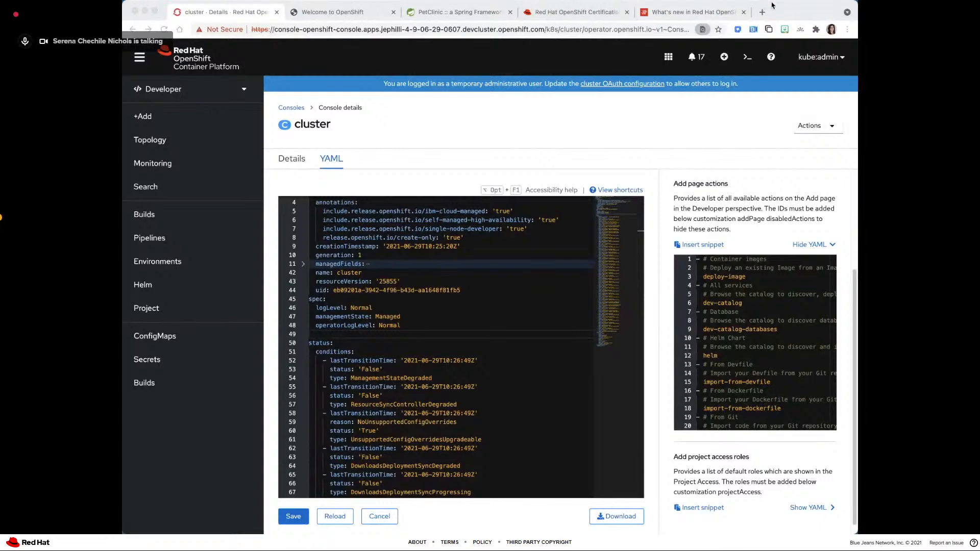
{"action": "left_click_drag", "start_coordinate": [818, 11], "coordinate": [353, 4]}
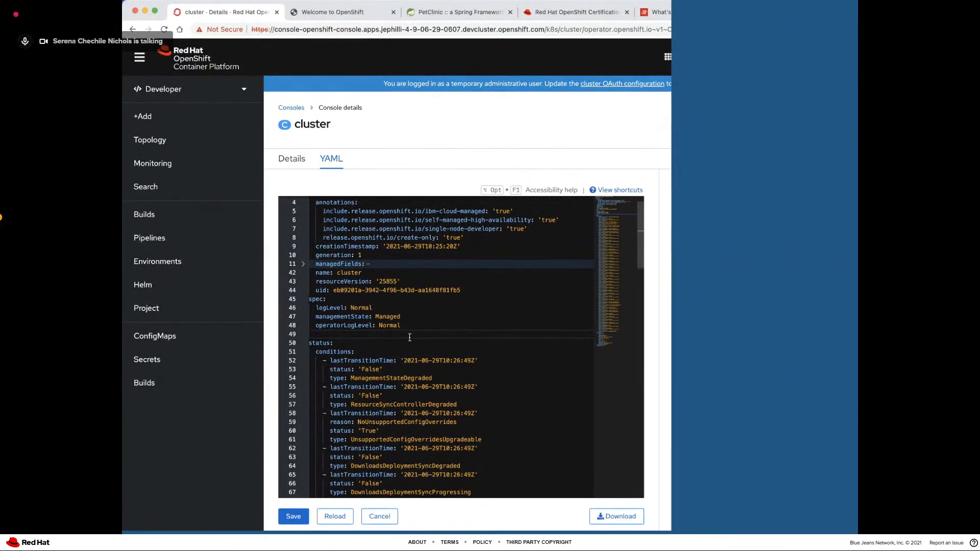
- Add a customization key below operatorLogLevel in the spec section, with a nested addPage key
{"action": "left_click", "coordinate": [411, 325]}
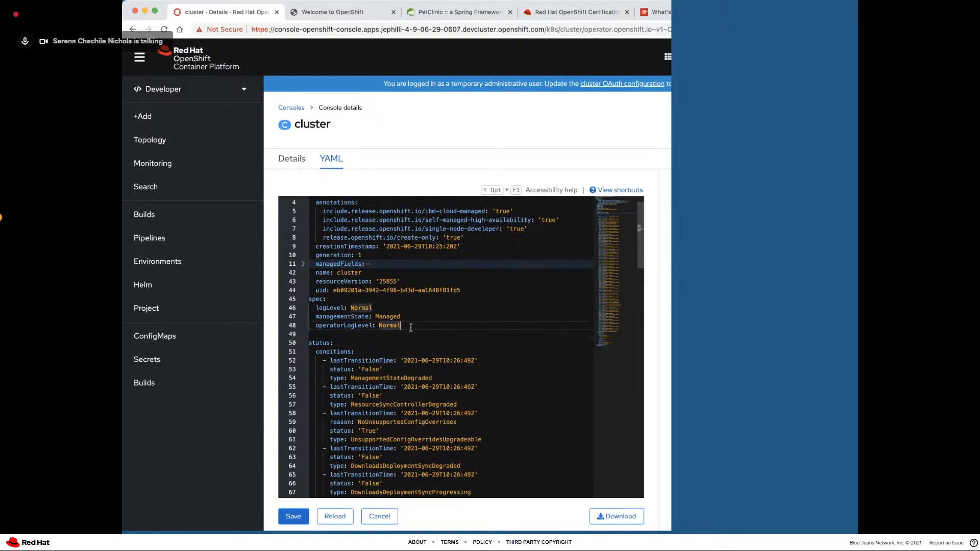
{"action": "key", "text": "Return"}
{"action": "type", "text": "customiz"}
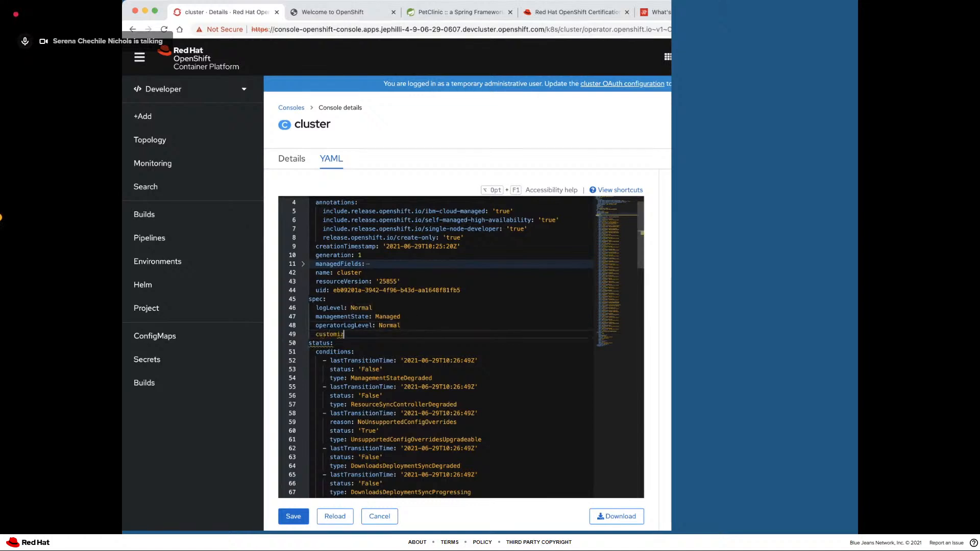
{"action": "type", "text": "ation:"}
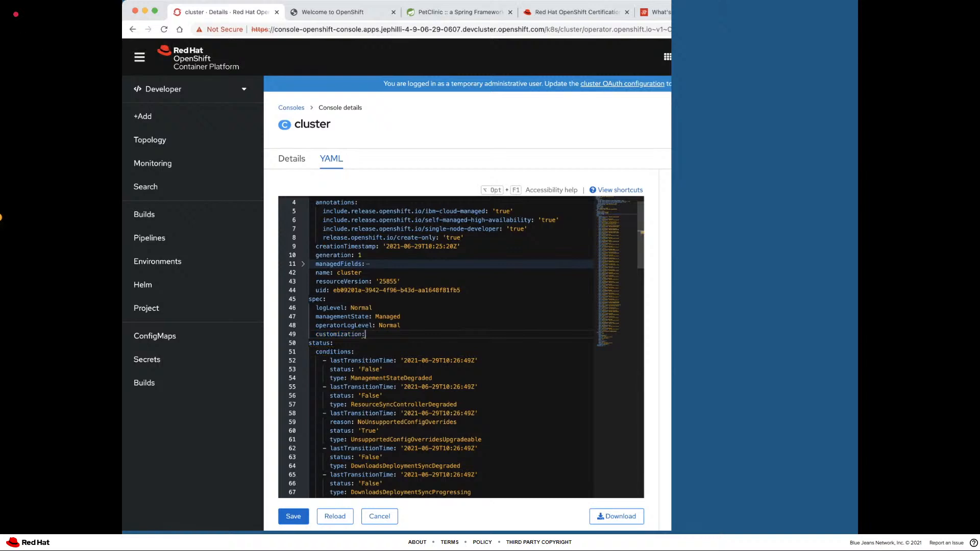
{"action": "key", "text": "Return"}
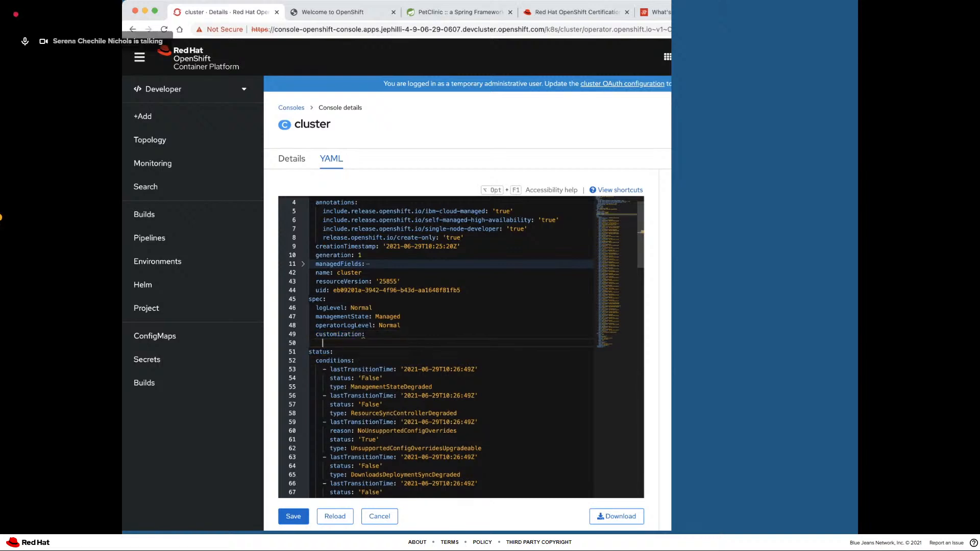
{"action": "type", "text": "addPage"}
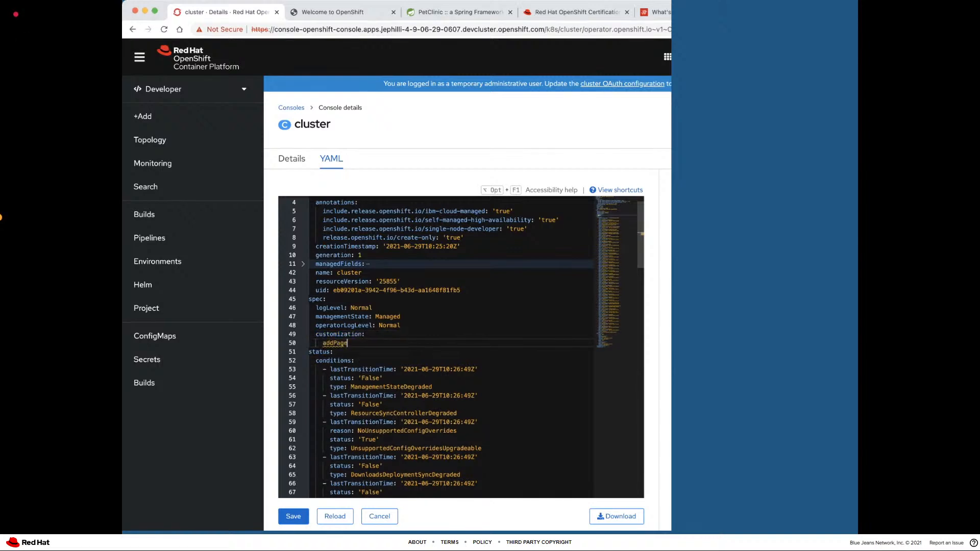
{"action": "type", "text": ":"}
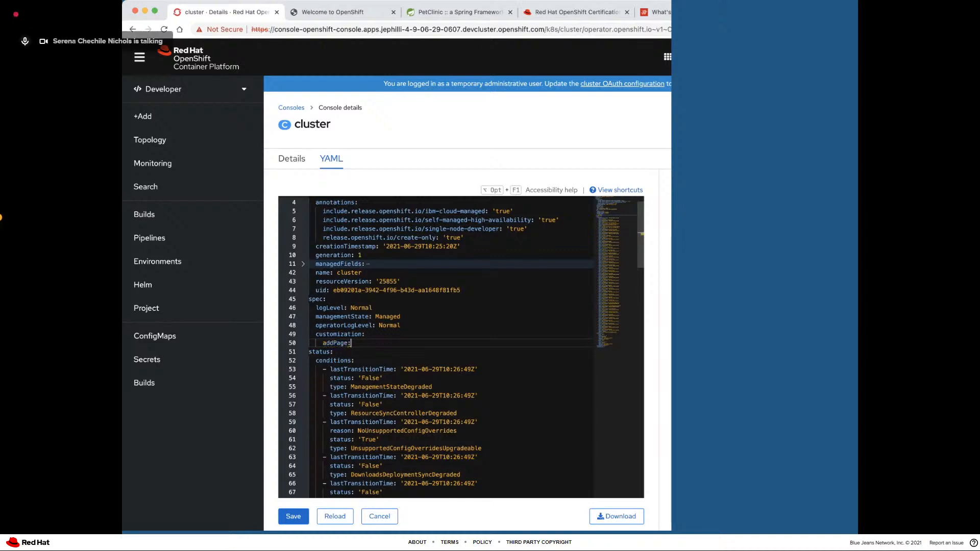
- Nest a disabledActions list under addPage with the single entry import-from-dockerfile
{"action": "key", "text": "Return"}
{"action": "type", "text": "di"}
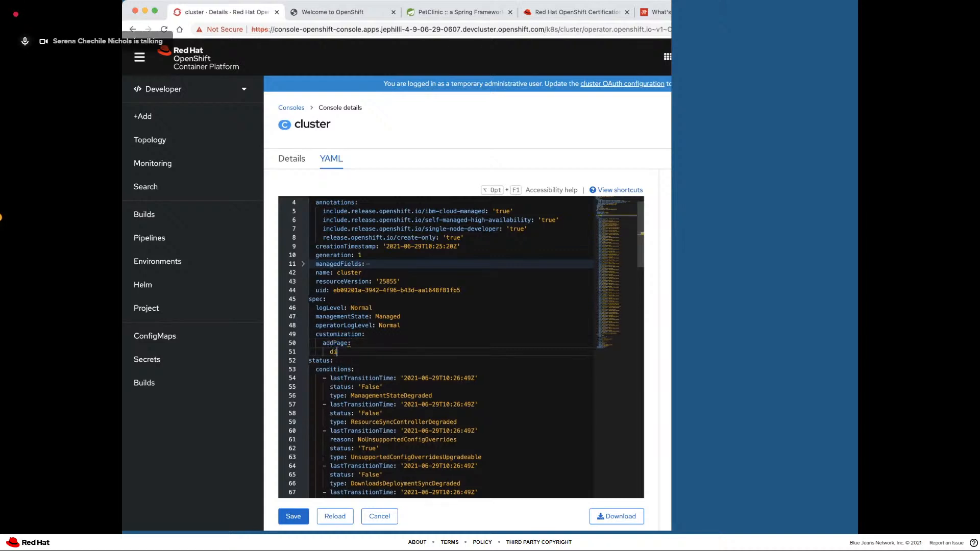
{"action": "type", "text": "sabledActions:"}
{"action": "key", "text": "Return"}
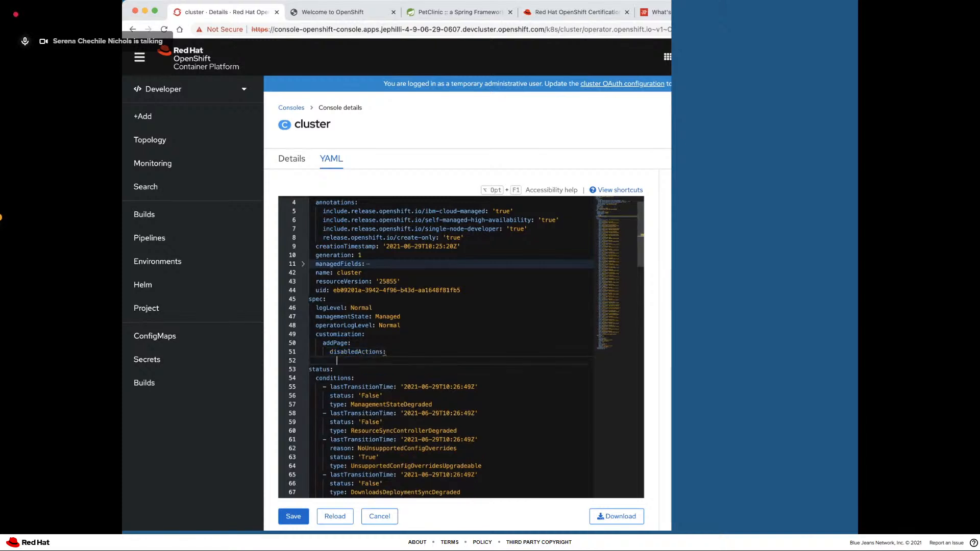
{"action": "type", "text": "- import-from-dockerfile"}
- Highlight the new customization block and save the cluster YAML
{"action": "mouse_move", "coordinate": [317, 333]}
{"action": "left_click_drag", "start_coordinate": [316, 334], "coordinate": [433, 354]}
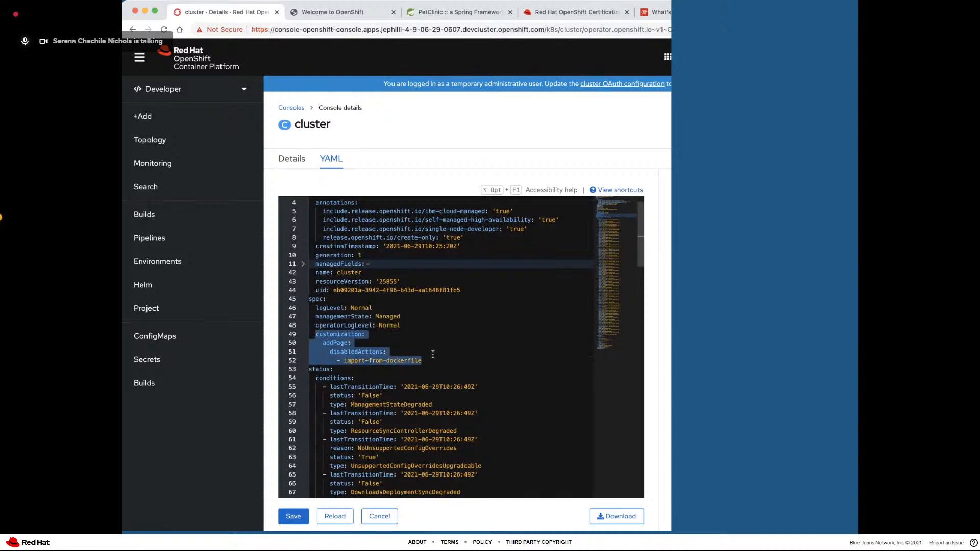
{"action": "left_click", "coordinate": [300, 518]}
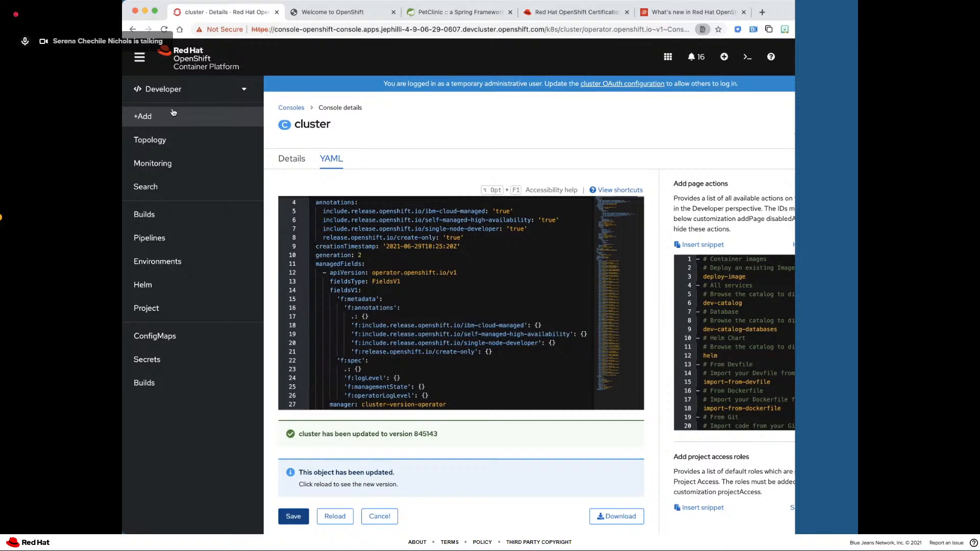
- Open the Add page and reload it to check the Git Repository options, widening the browser window slightly
{"action": "left_click", "coordinate": [172, 111]}
{"action": "left_click", "coordinate": [289, 12]}
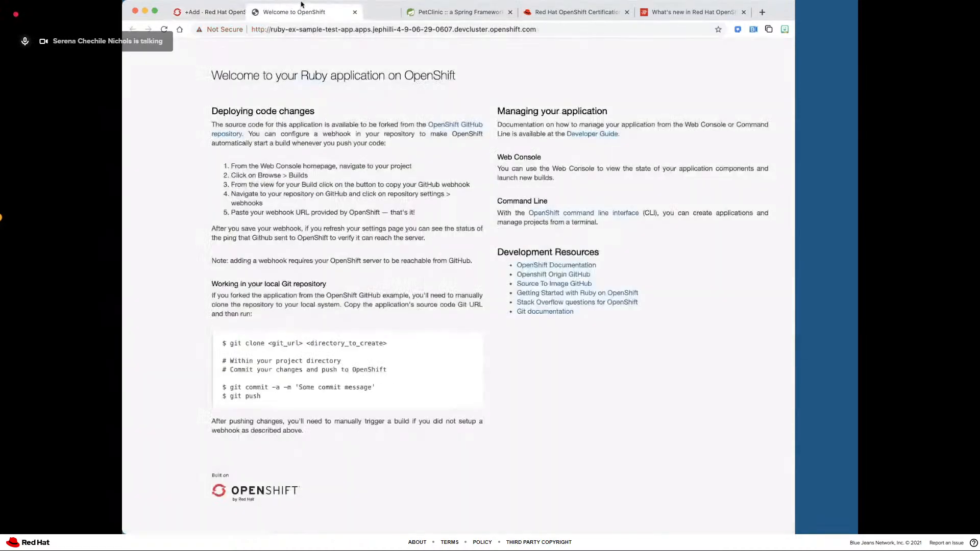
{"action": "left_click", "coordinate": [224, 11]}
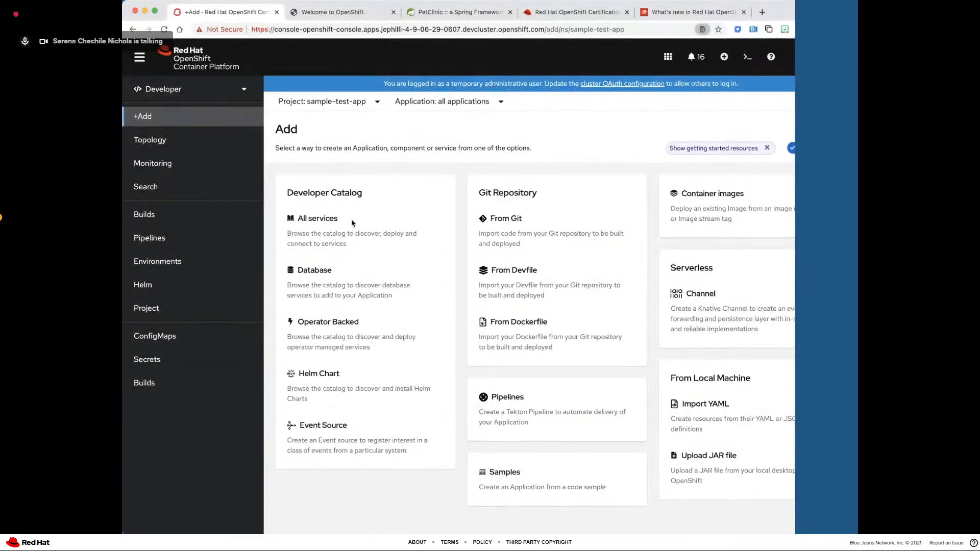
{"action": "left_click", "coordinate": [164, 29]}
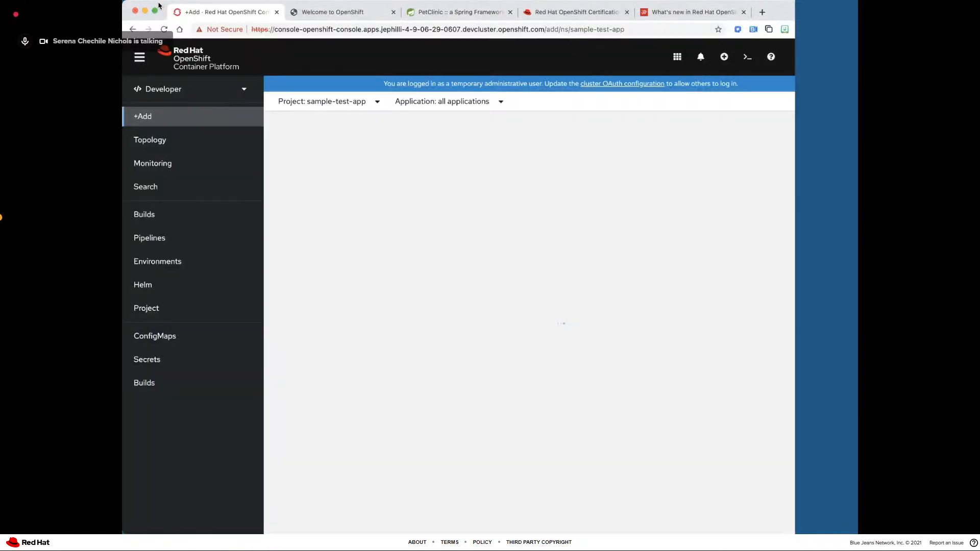
{"action": "double_click", "coordinate": [160, 5]}
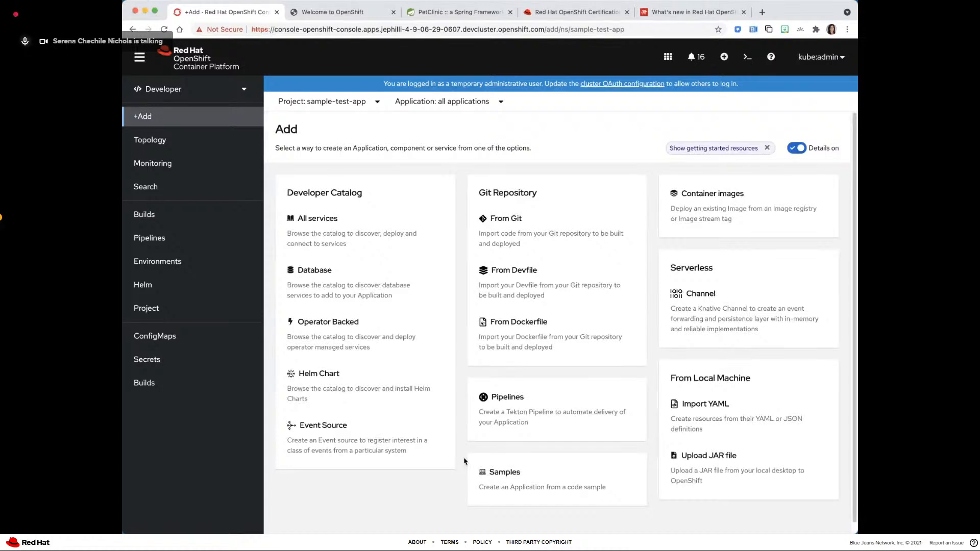
{"action": "left_click", "coordinate": [165, 31]}
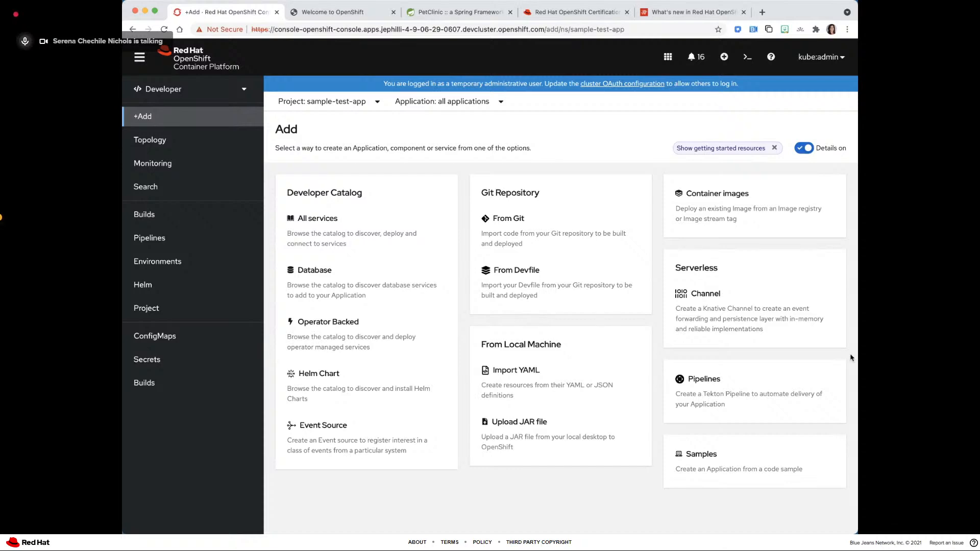
{"action": "left_click_drag", "start_coordinate": [853, 354], "coordinate": [866, 357]}
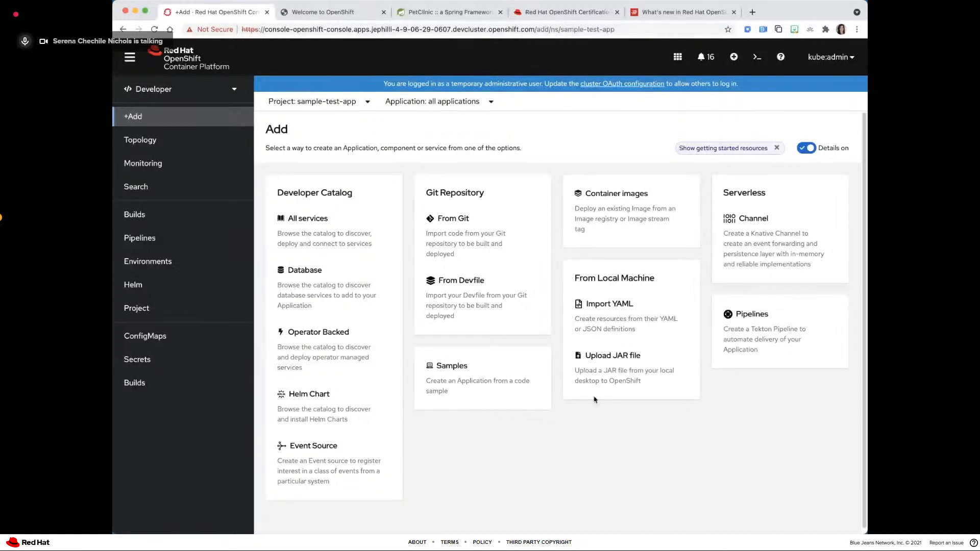
- Return to the cluster YAML, show the Console snippets, and review the full list of action IDs in the Add page actions snippet
{"action": "left_click", "coordinate": [121, 30]}
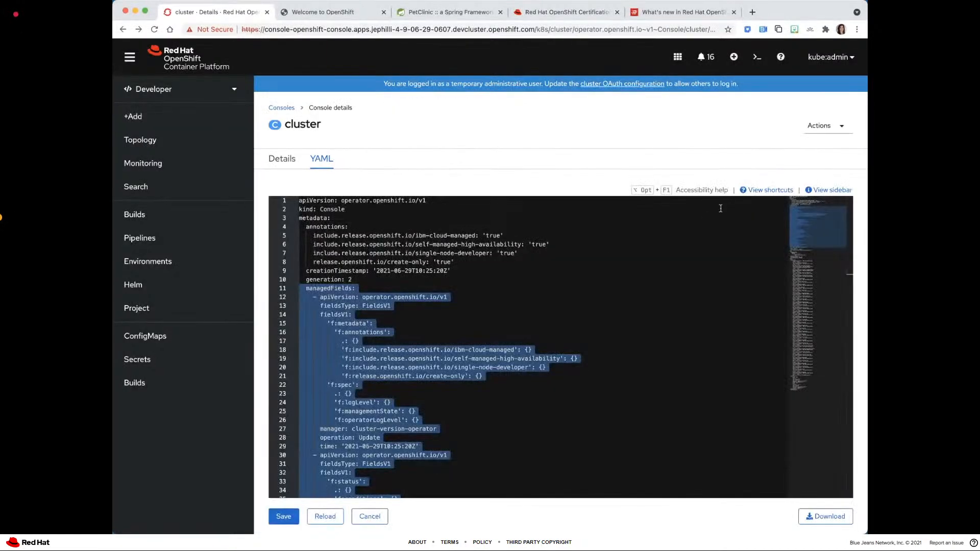
{"action": "left_click", "coordinate": [831, 190]}
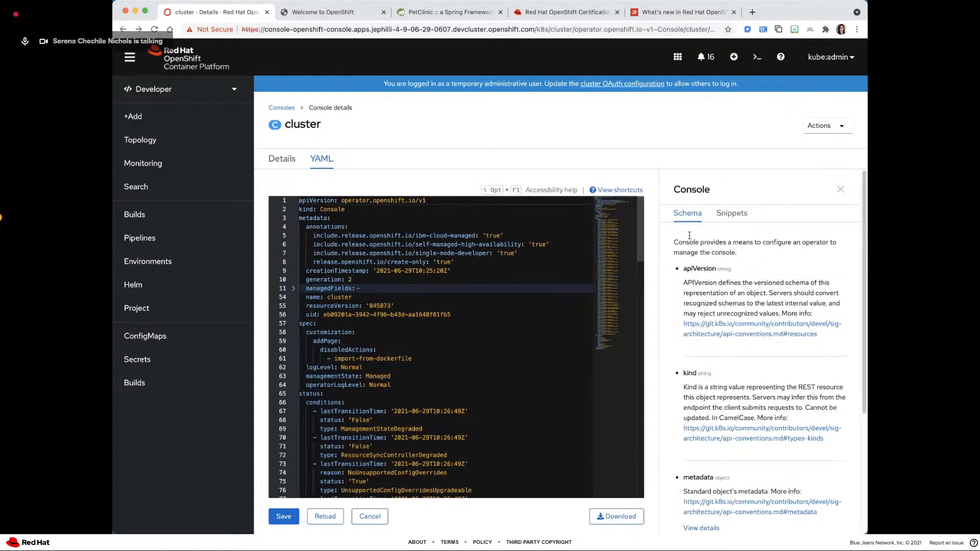
{"action": "left_click", "coordinate": [730, 214]}
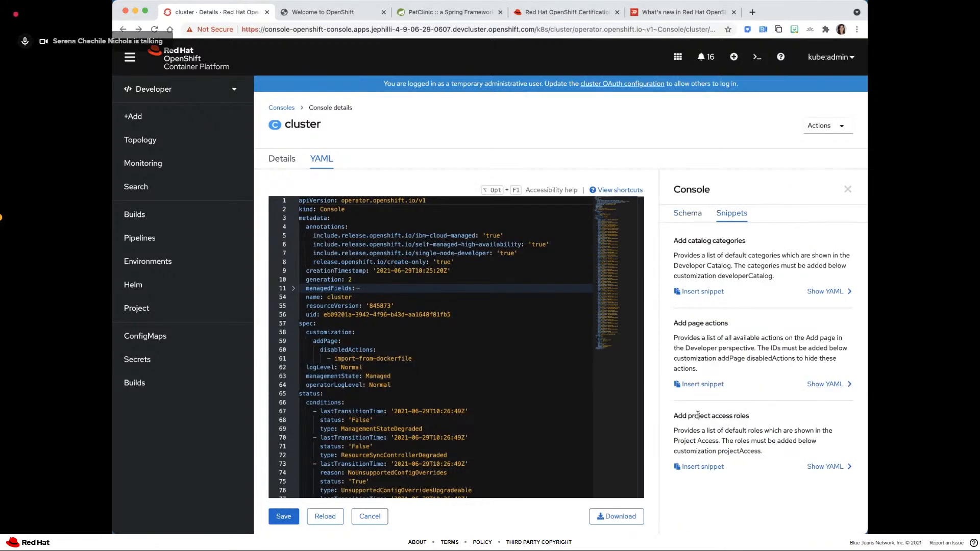
{"action": "left_click", "coordinate": [822, 384]}
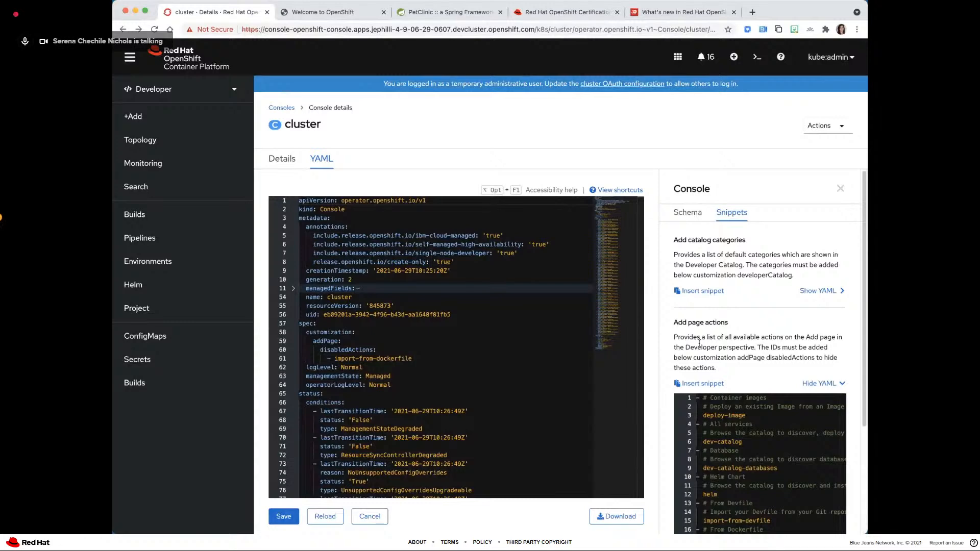
{"action": "scroll", "coordinate": [699, 342], "scroll_direction": "down", "scroll_amount": 3}
{"action": "scroll", "coordinate": [712, 324], "scroll_direction": "down", "scroll_amount": 5}
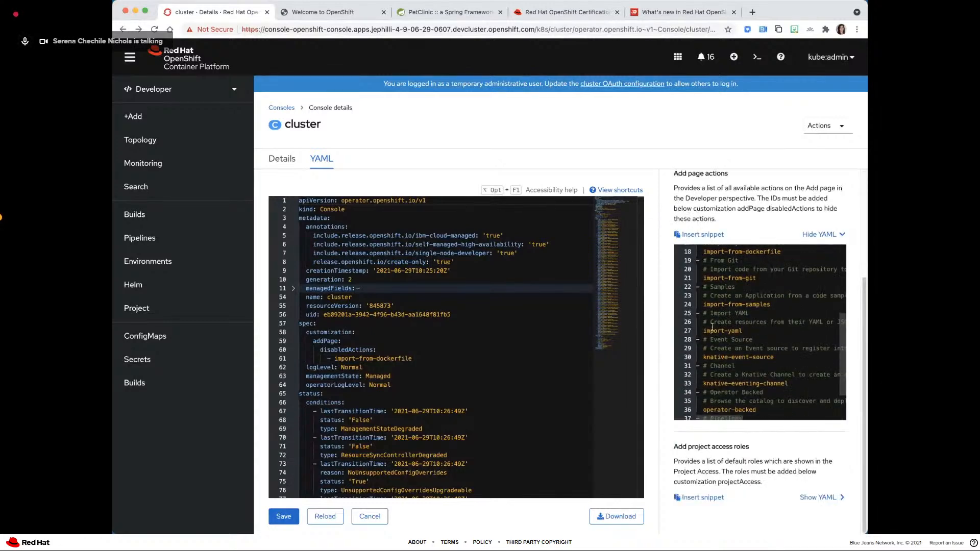
{"action": "scroll", "coordinate": [712, 327], "scroll_direction": "down", "scroll_amount": 1}
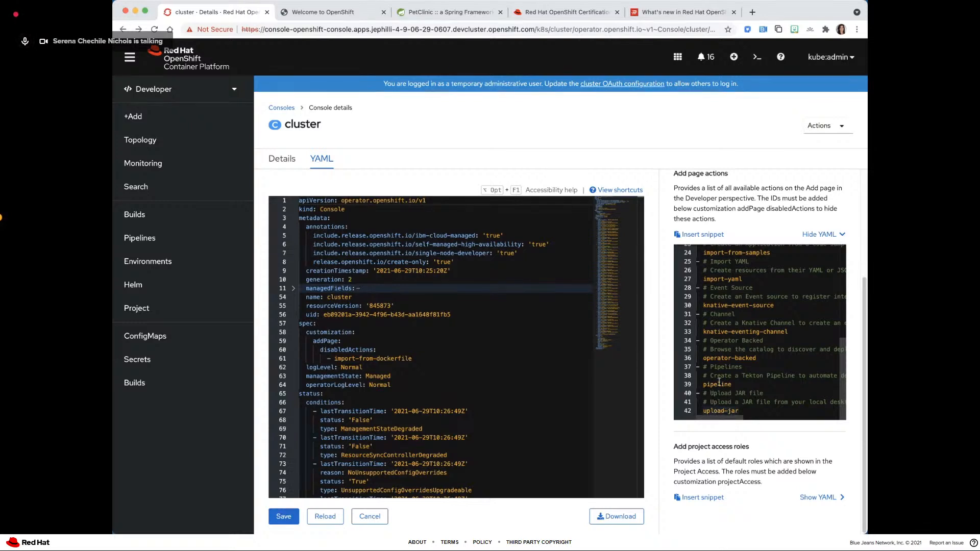
{"action": "scroll", "coordinate": [718, 357], "scroll_direction": "up", "scroll_amount": 3}
{"action": "scroll", "coordinate": [716, 341], "scroll_direction": "up", "scroll_amount": 4}
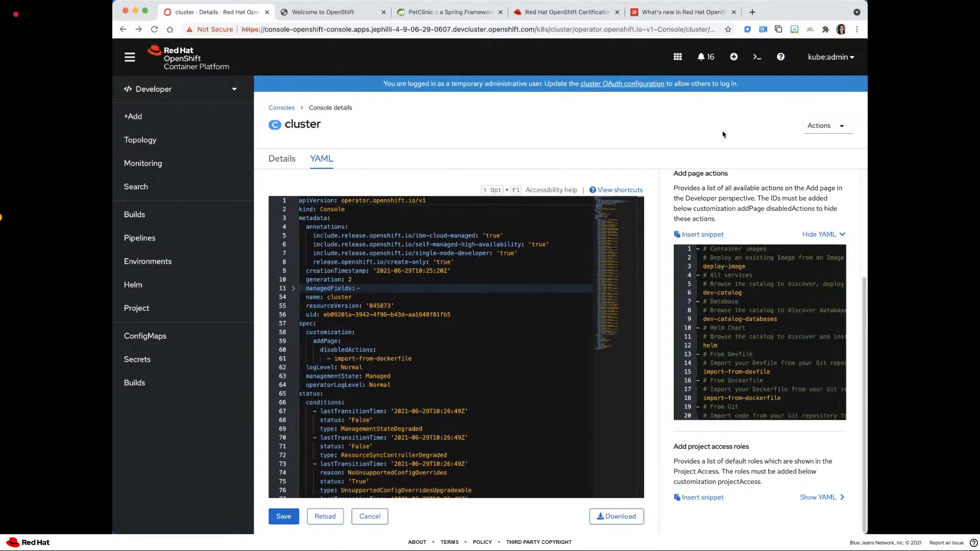
- Reattach the slides tab to the browser window and advance to the slide on modifying available roles in Project Access
{"action": "left_click", "coordinate": [545, 14]}
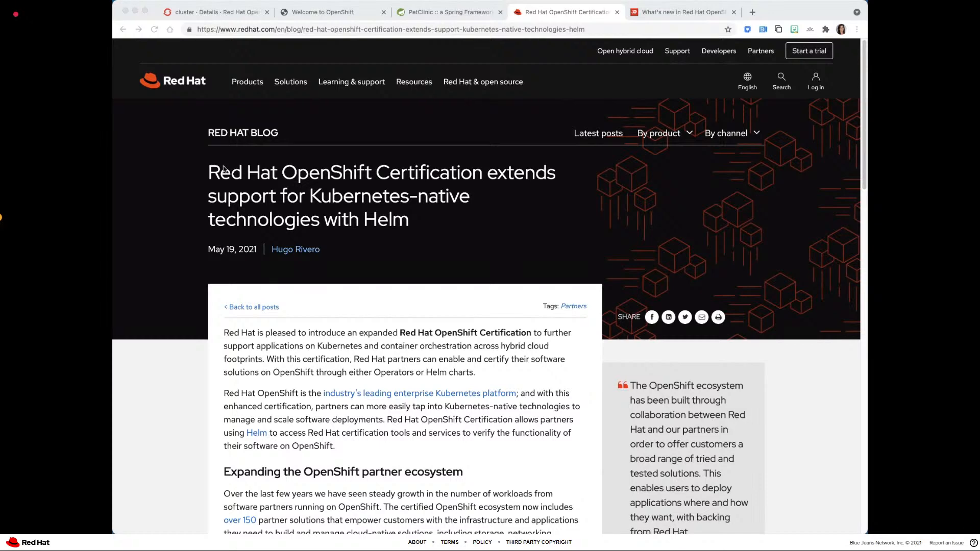
{"action": "left_click_drag", "start_coordinate": [376, 66], "coordinate": [449, 13]}
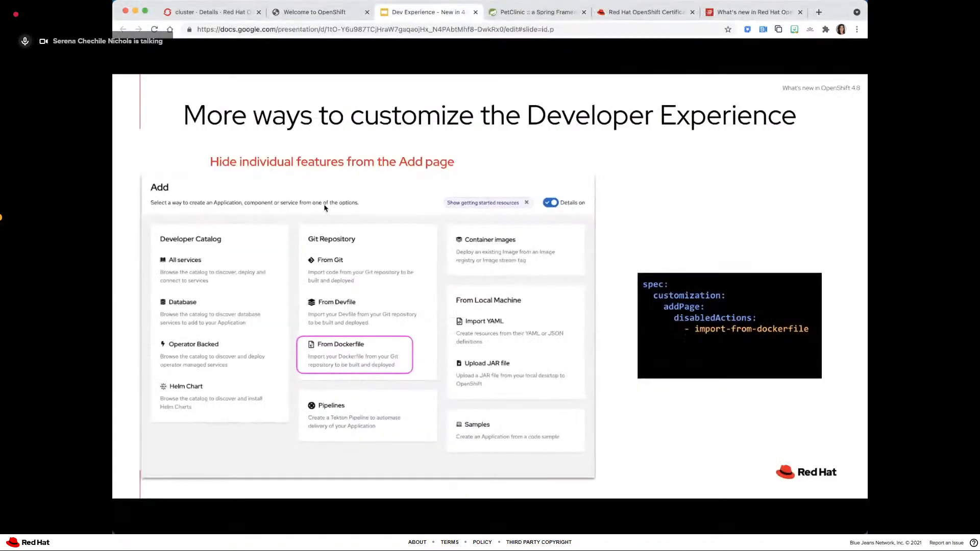
{"action": "left_click", "coordinate": [344, 209]}
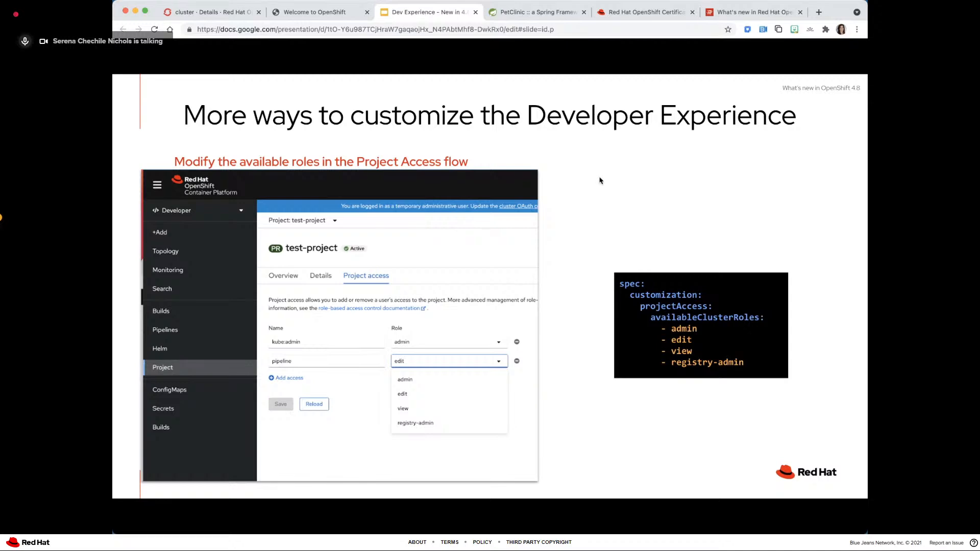
- Return to the OpenShift console and check the roles offered for pipeline in sample-test-app's Project access, using the Developer perspective
{"action": "left_click", "coordinate": [183, 13]}
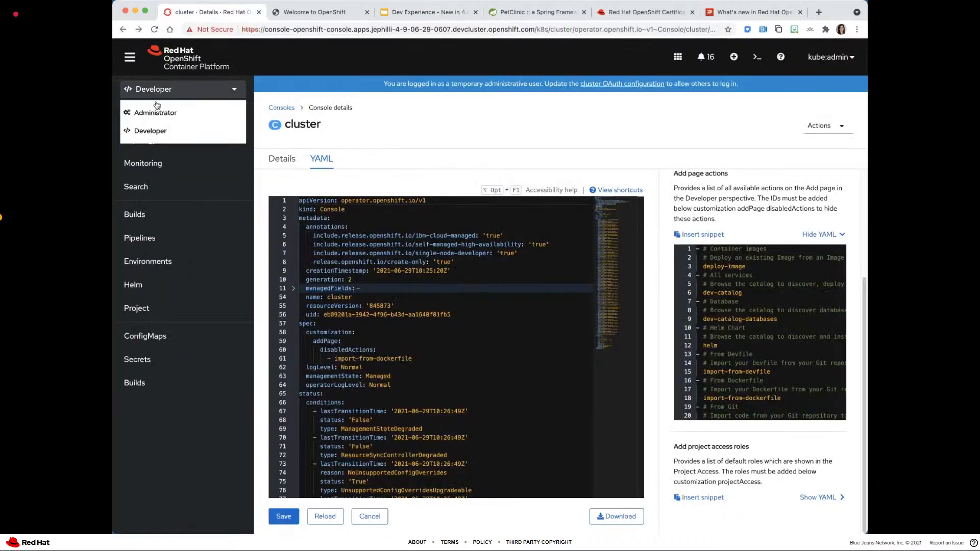
{"action": "left_click", "coordinate": [163, 126]}
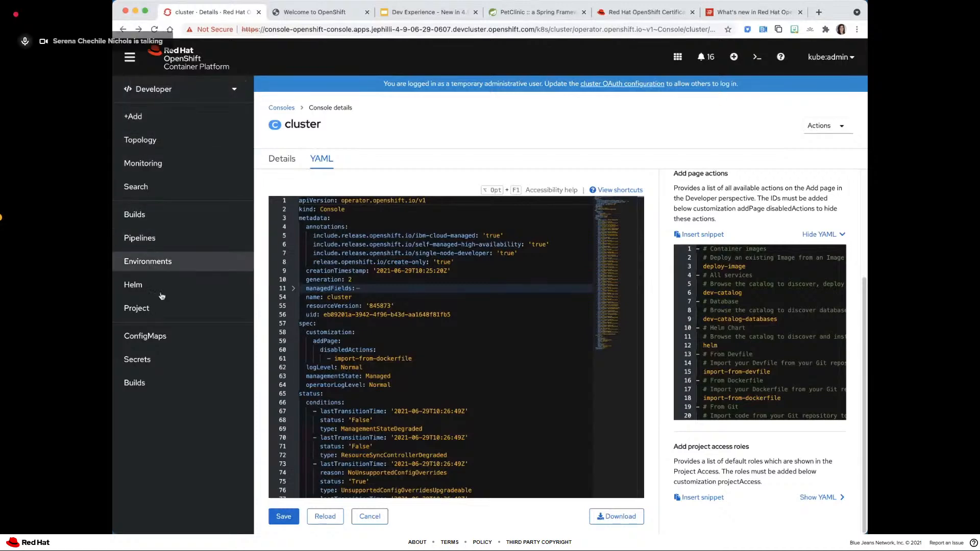
{"action": "left_click", "coordinate": [138, 308]}
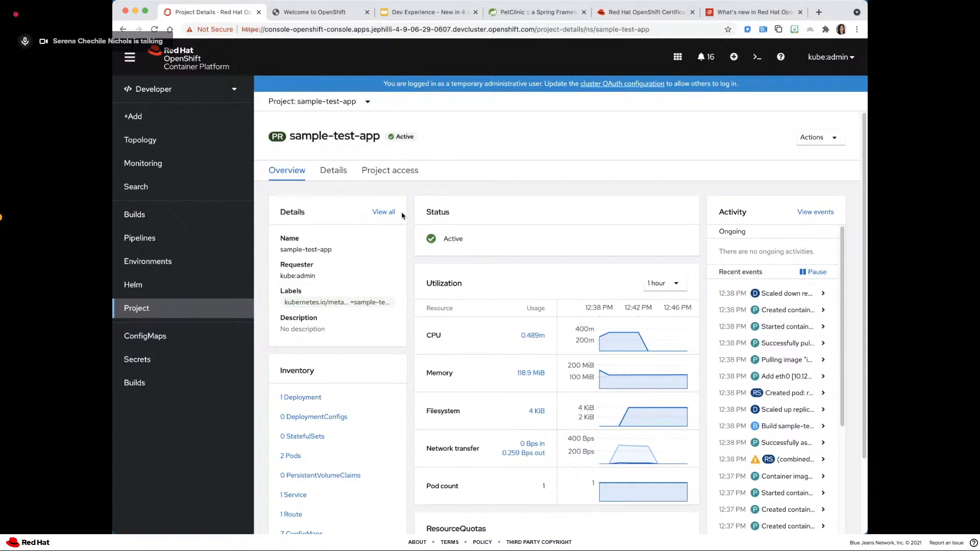
{"action": "left_click", "coordinate": [384, 172]}
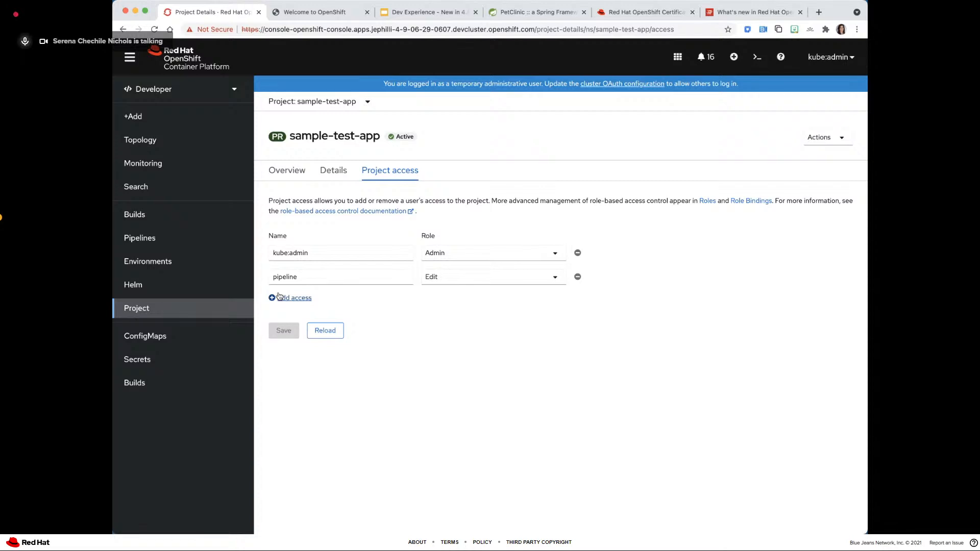
{"action": "left_click", "coordinate": [437, 276]}
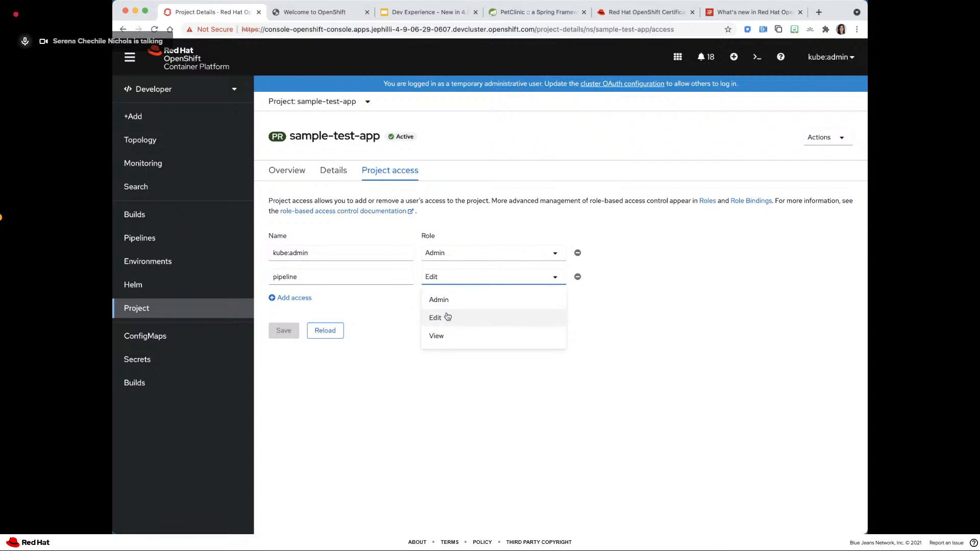
{"action": "left_click", "coordinate": [419, 388]}
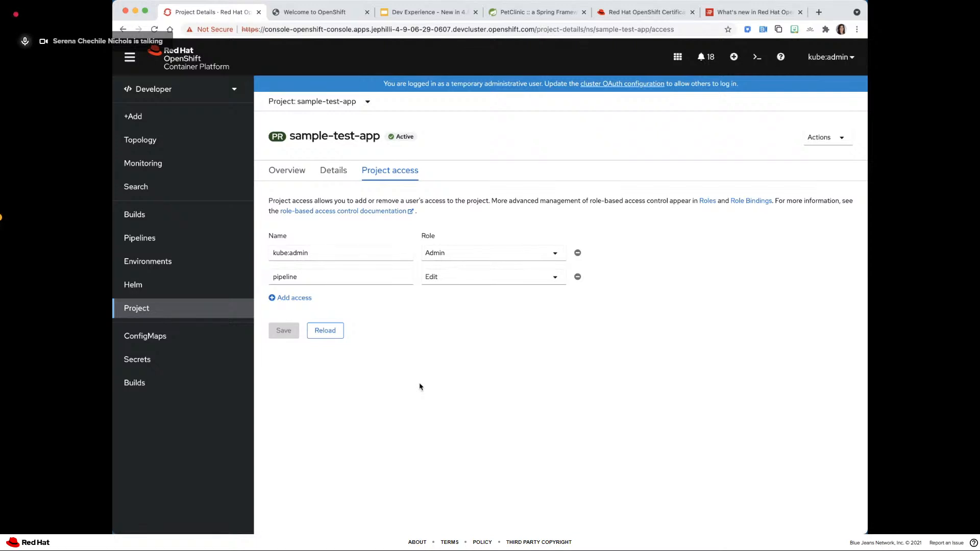
{"action": "left_click", "coordinate": [433, 276]}
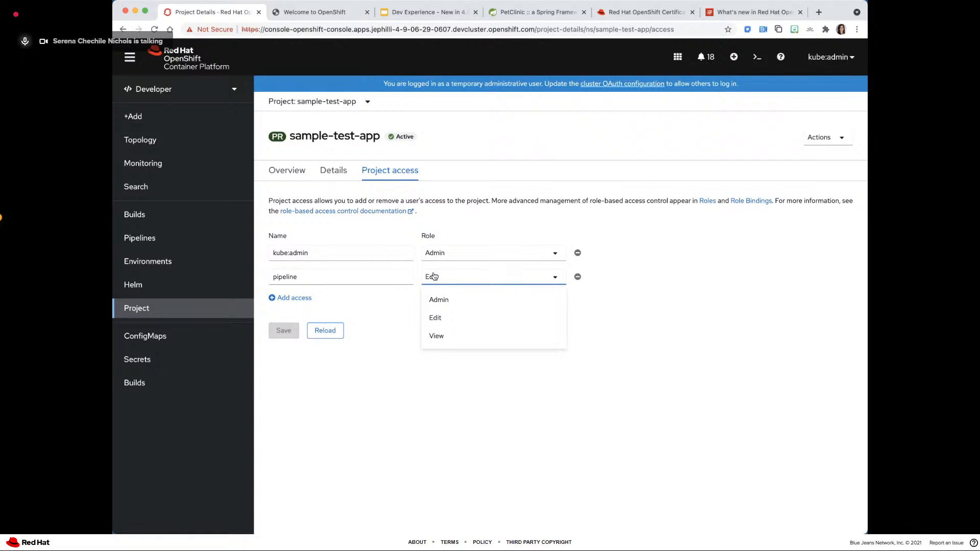
- Search for the Console resource (operator.openshift.io/v1) in the Administrator perspective and open the YAML of its cluster instance
{"action": "left_click", "coordinate": [176, 87]}
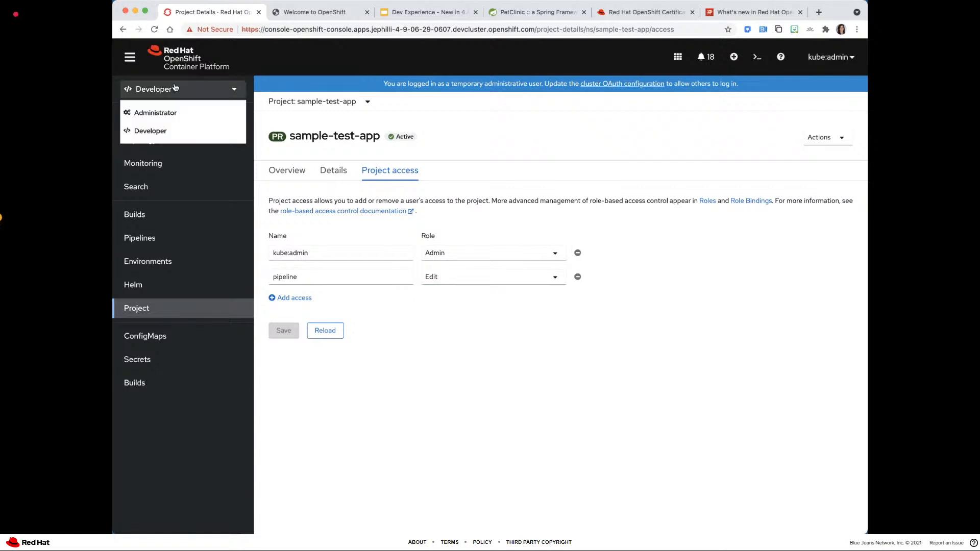
{"action": "left_click", "coordinate": [179, 112]}
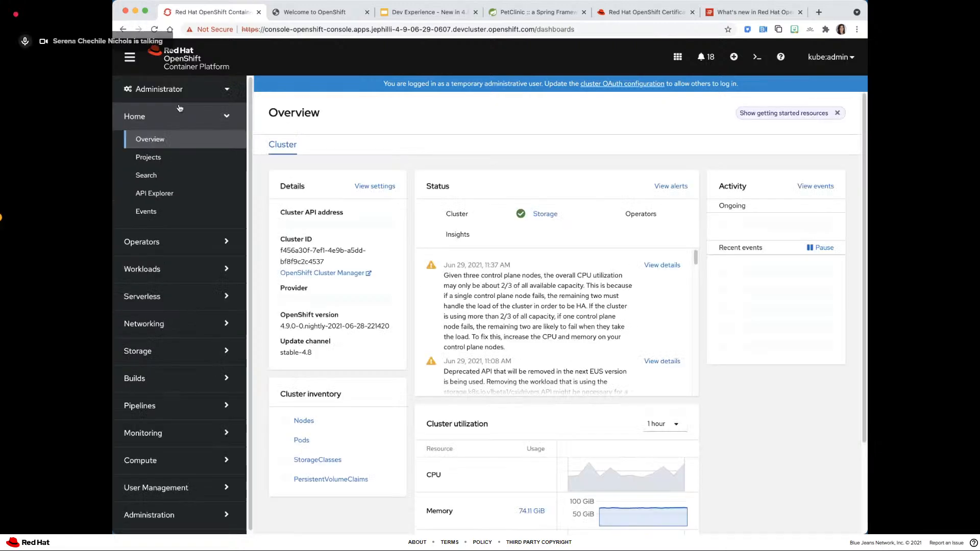
{"action": "left_click", "coordinate": [163, 174]}
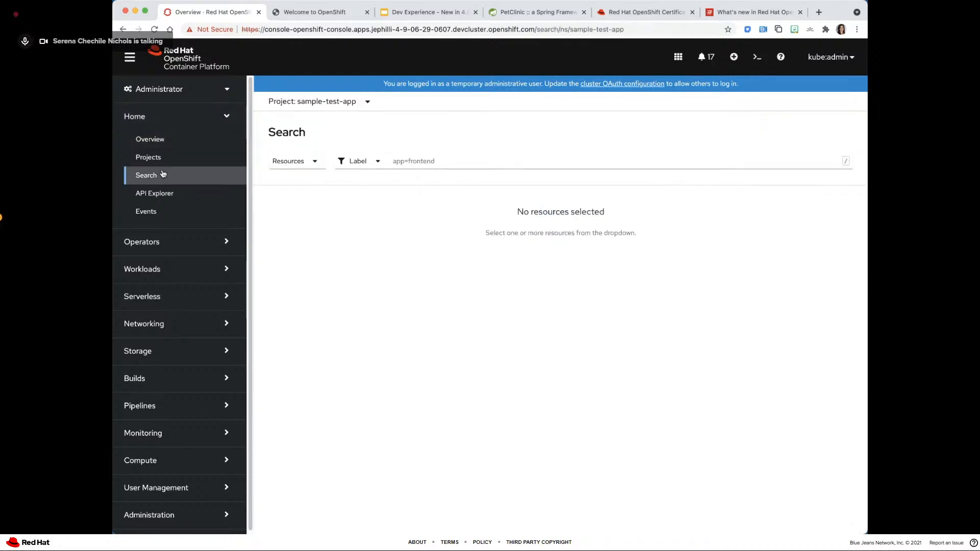
{"action": "left_click", "coordinate": [294, 162]}
{"action": "type", "text": "console"}
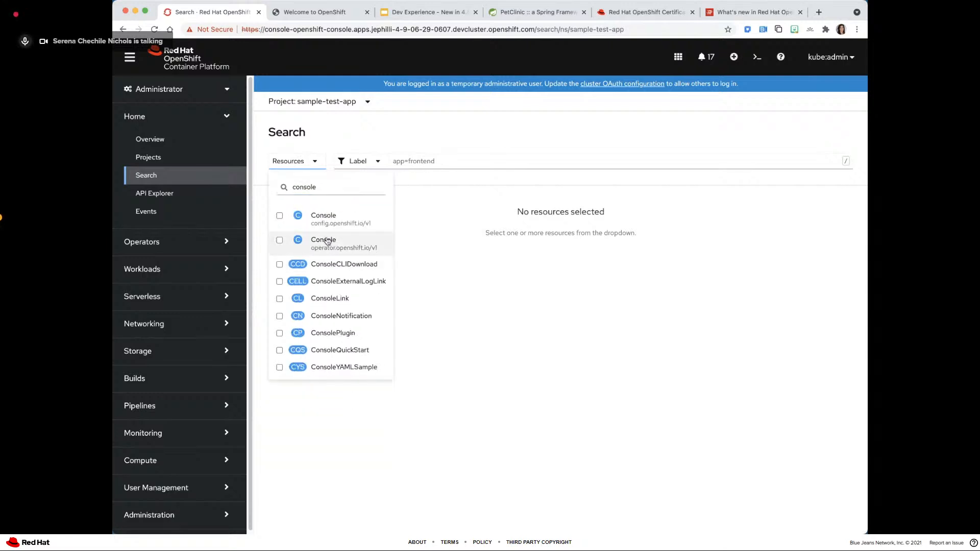
{"action": "left_click", "coordinate": [306, 243]}
{"action": "left_click", "coordinate": [439, 249]}
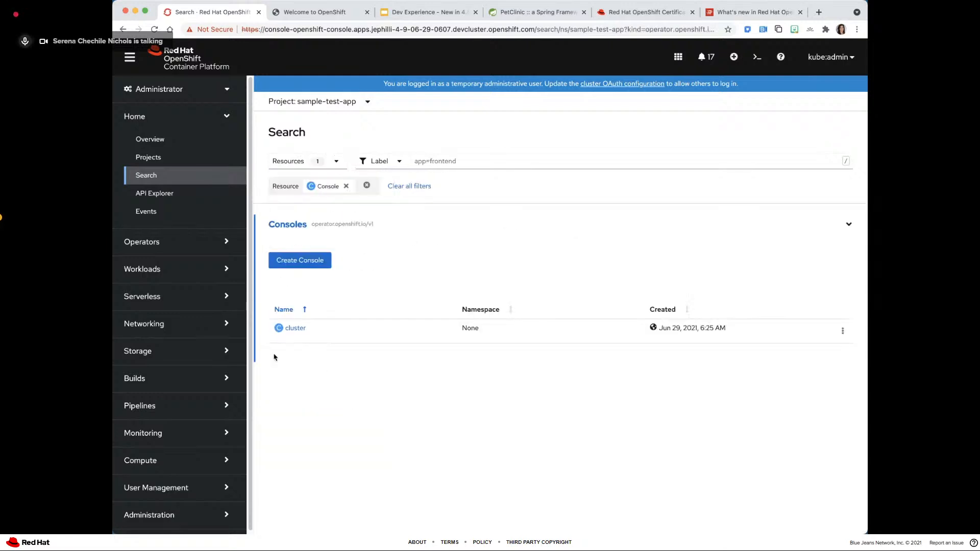
{"action": "left_click", "coordinate": [292, 328]}
{"action": "left_click", "coordinate": [320, 159]}
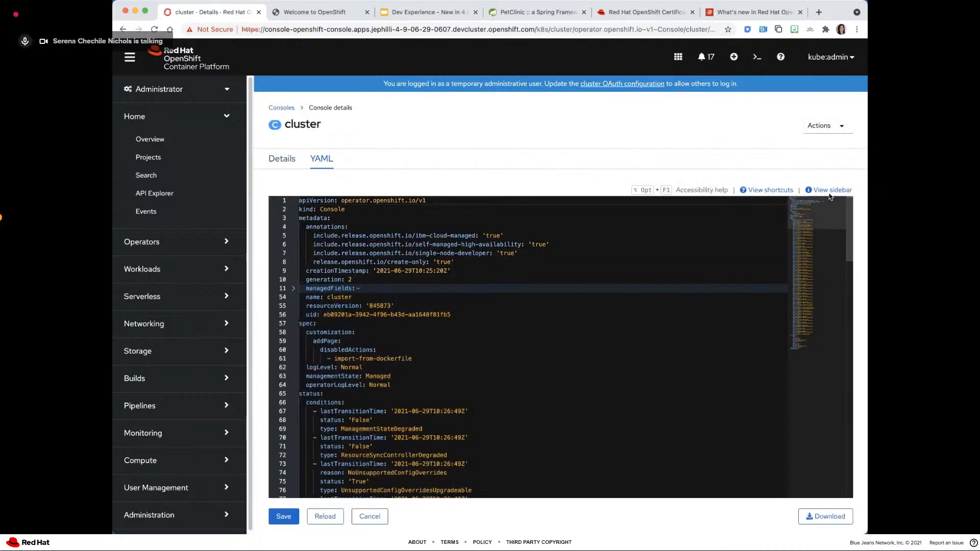
- Show the Console schema beside the YAML and open the details of customization under spec
{"action": "left_click", "coordinate": [829, 190]}
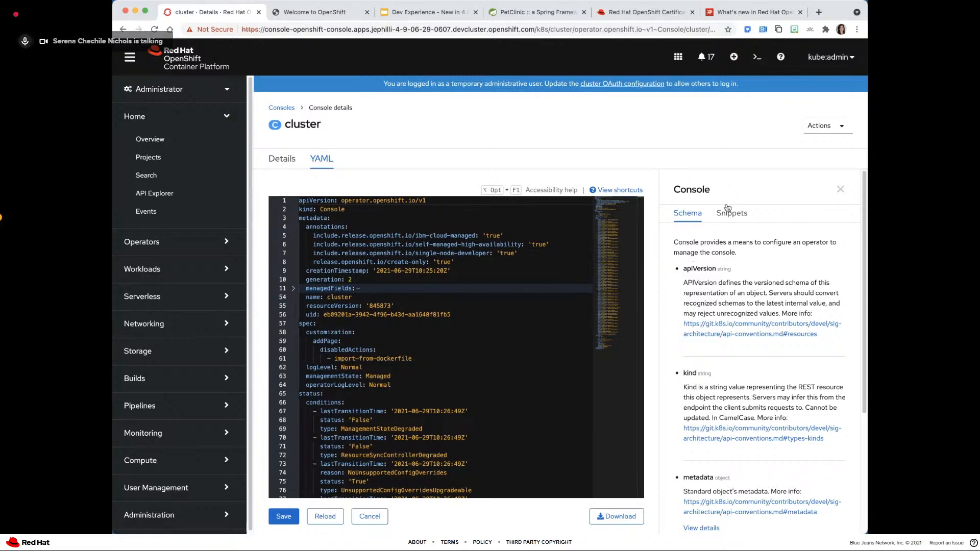
{"action": "scroll", "coordinate": [690, 426], "scroll_direction": "down", "scroll_amount": 3}
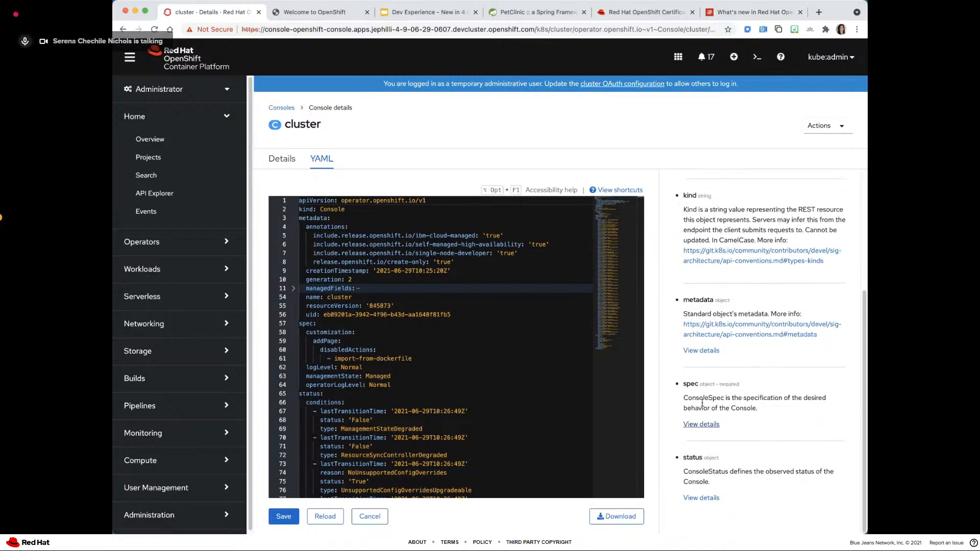
{"action": "left_click", "coordinate": [701, 424]}
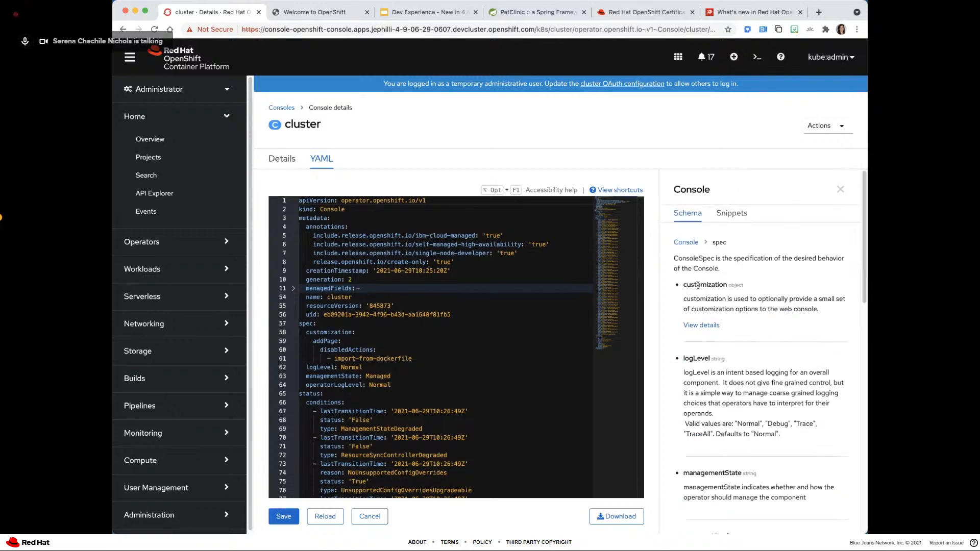
{"action": "left_click", "coordinate": [696, 325]}
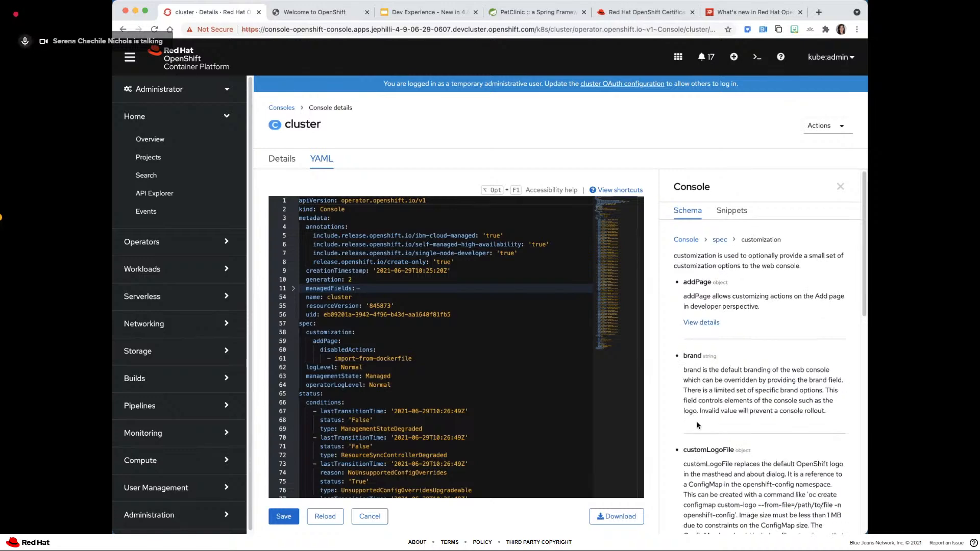
- Highlight the projectAccess description in the customization schema, and open its details to highlight availableClusterRoles
{"action": "scroll", "coordinate": [697, 425], "scroll_direction": "down", "scroll_amount": 10}
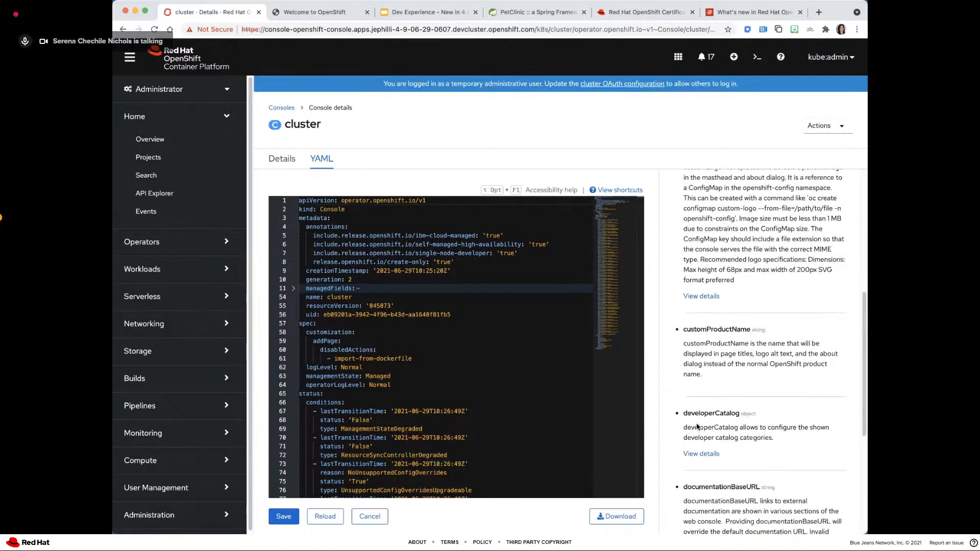
{"action": "scroll", "coordinate": [697, 427], "scroll_direction": "down", "scroll_amount": 3}
{"action": "double_click", "coordinate": [690, 356]}
{"action": "left_click_drag", "start_coordinate": [725, 357], "coordinate": [794, 417]}
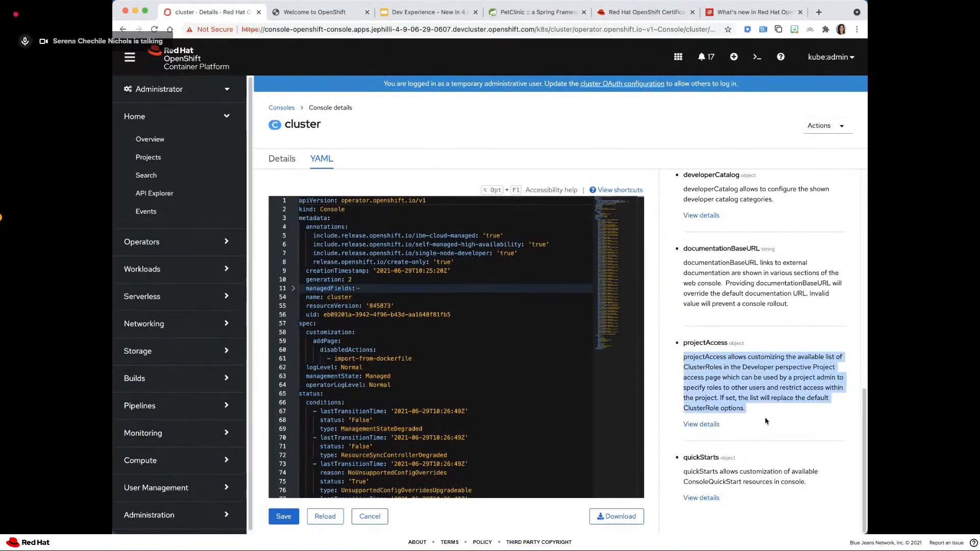
{"action": "left_click", "coordinate": [696, 425]}
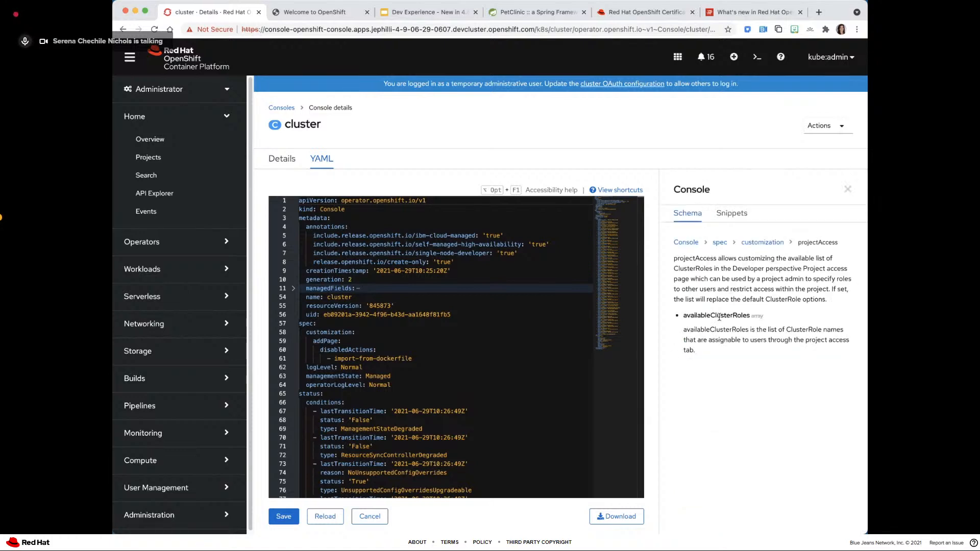
{"action": "double_click", "coordinate": [693, 314]}
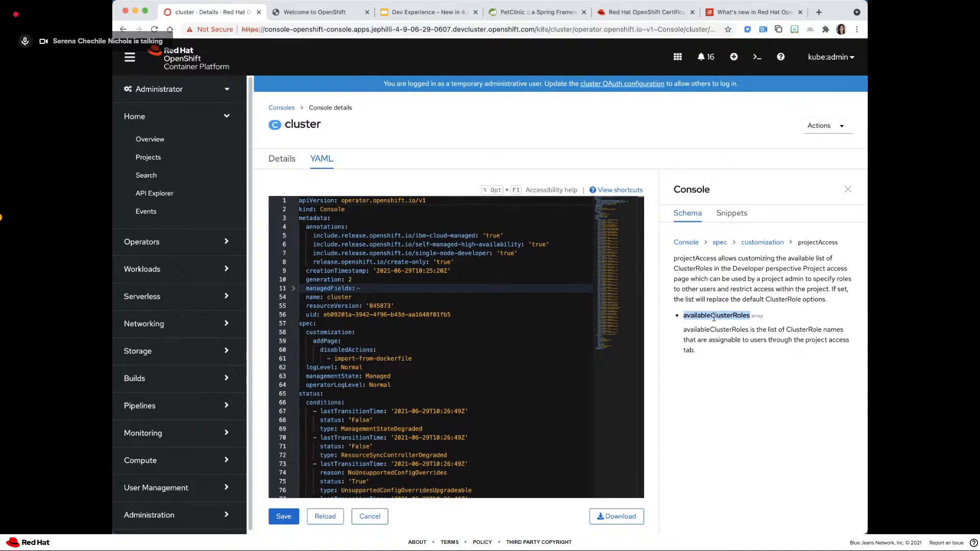
- Show the YAML of the Add project access roles snippet and compare it with the example on the Project Access slide
{"action": "left_click", "coordinate": [735, 214]}
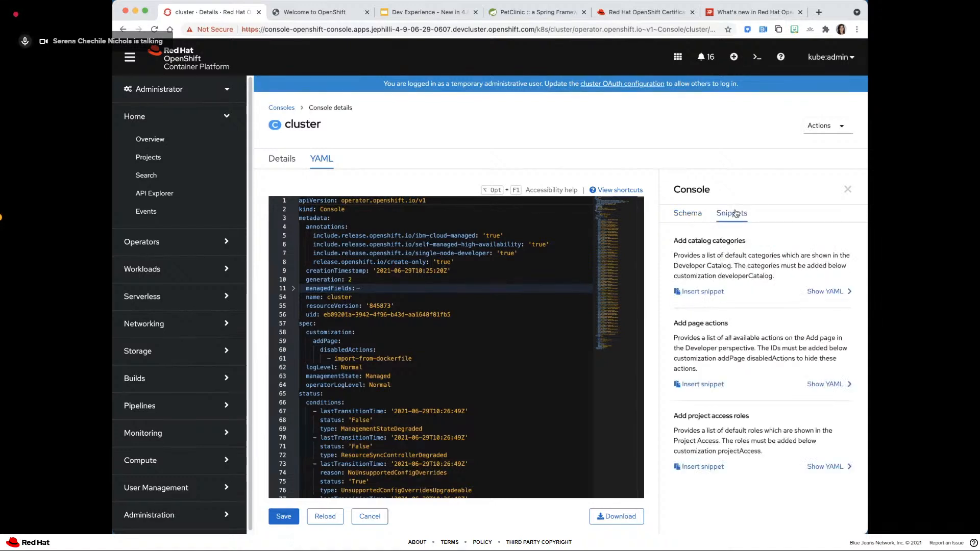
{"action": "left_click", "coordinate": [827, 466]}
{"action": "scroll", "coordinate": [725, 480], "scroll_direction": "down", "scroll_amount": 1}
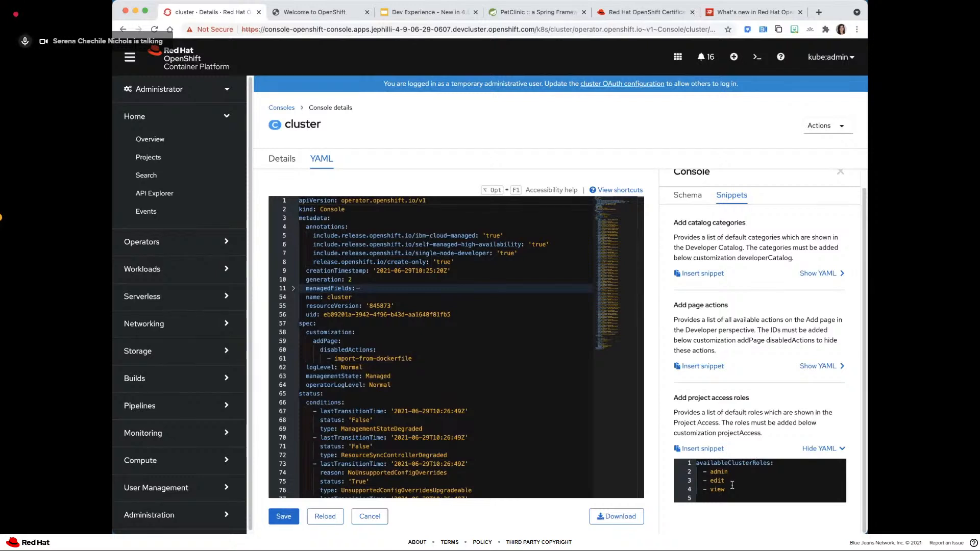
{"action": "left_click", "coordinate": [433, 11]}
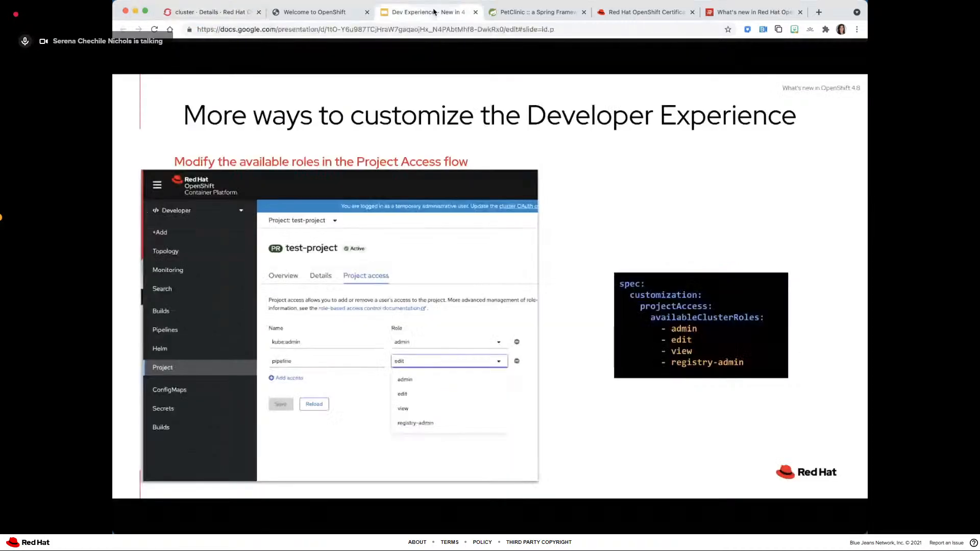
{"action": "left_click", "coordinate": [212, 13]}
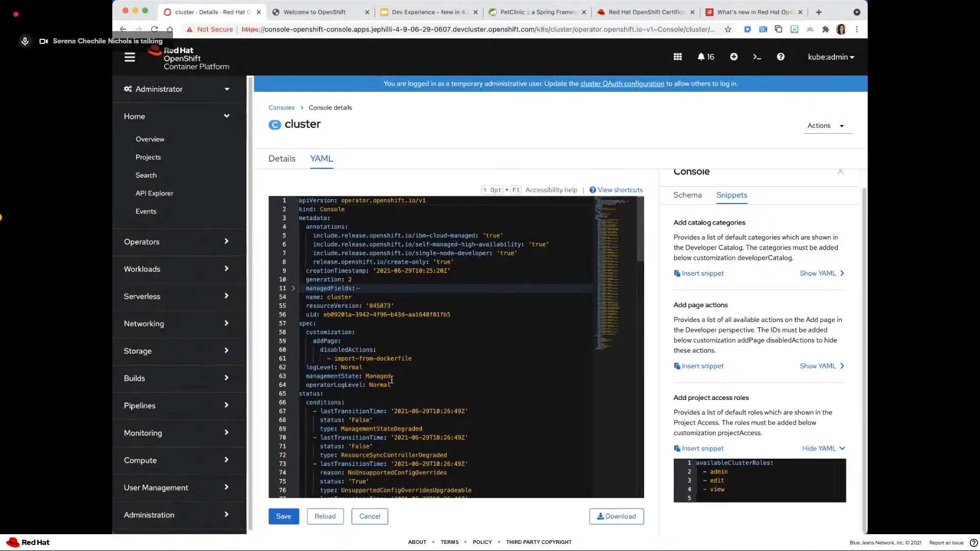
- Highlight addPage in the cluster YAML, and enlarge the page with the Console sidebar closed to show the customization block
{"action": "double_click", "coordinate": [325, 341]}
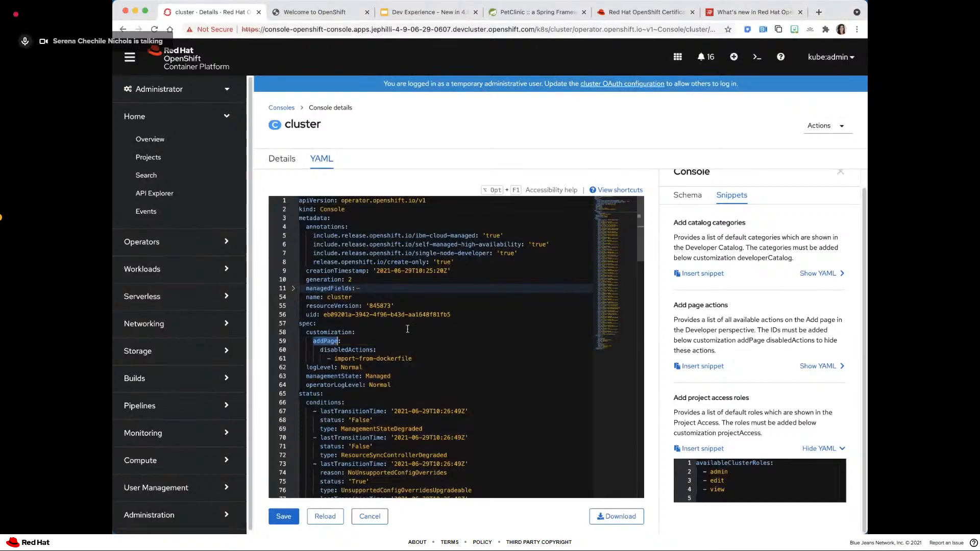
{"action": "key", "text": "super+equal"}
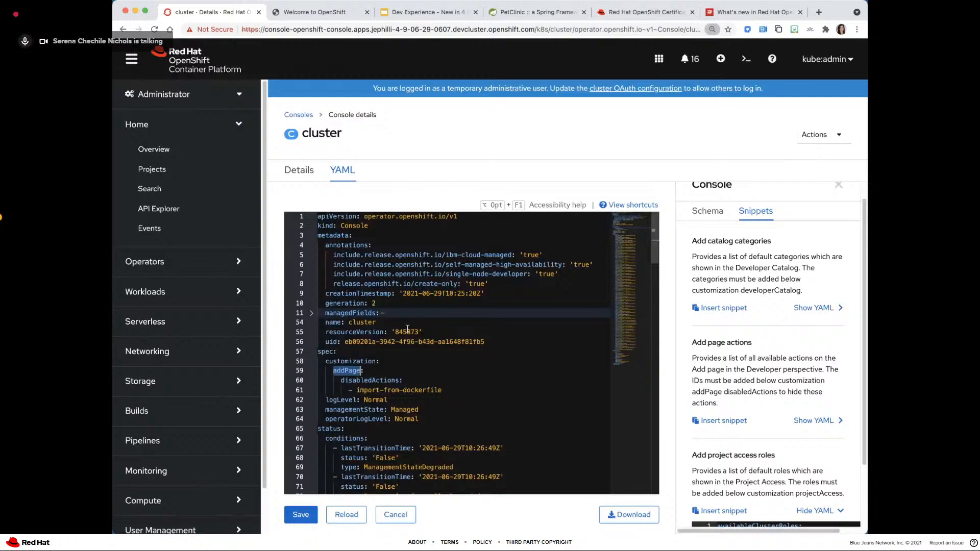
{"action": "key", "text": "super+equal"}
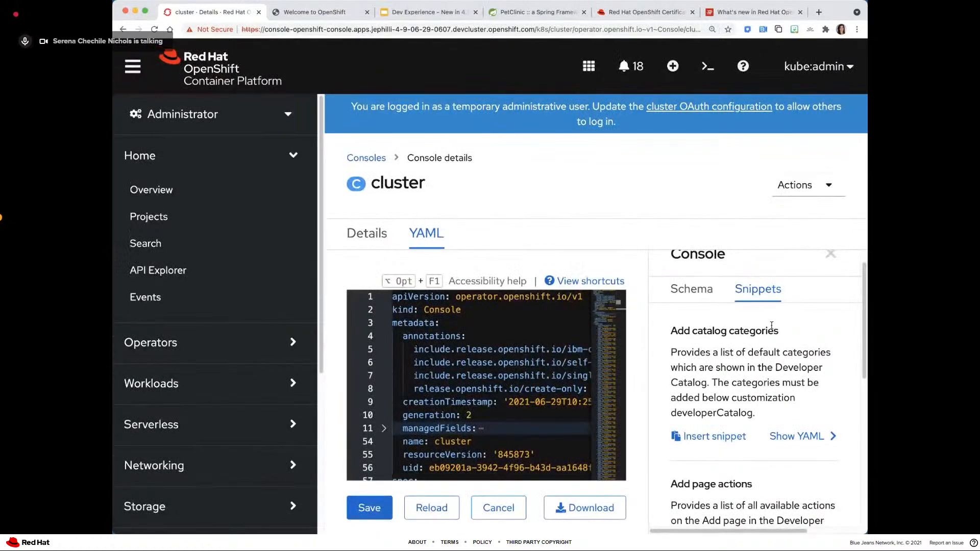
{"action": "left_click", "coordinate": [831, 254]}
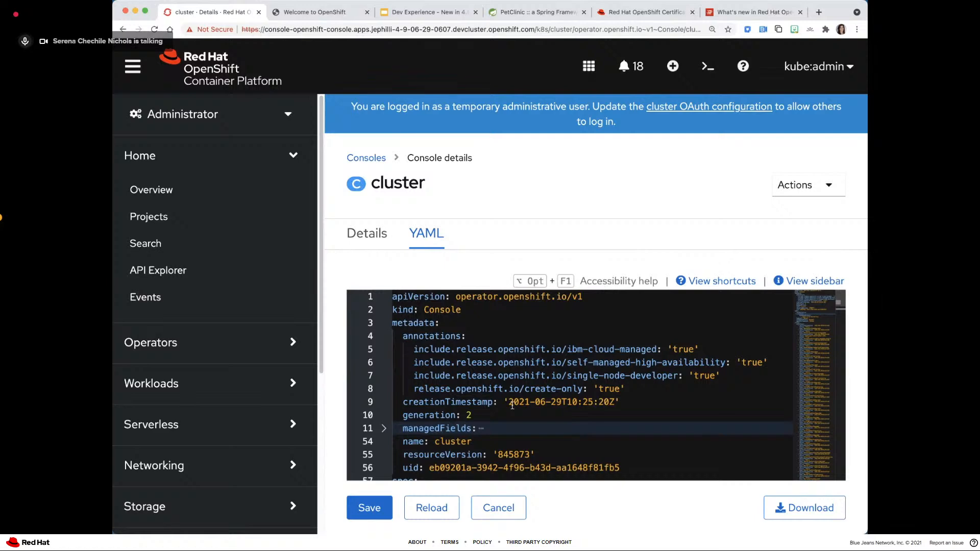
{"action": "scroll", "coordinate": [512, 406], "scroll_direction": "down", "scroll_amount": 3}
{"action": "scroll", "coordinate": [512, 405], "scroll_direction": "up", "scroll_amount": 3}
{"action": "scroll", "coordinate": [512, 405], "scroll_direction": "down", "scroll_amount": 7}
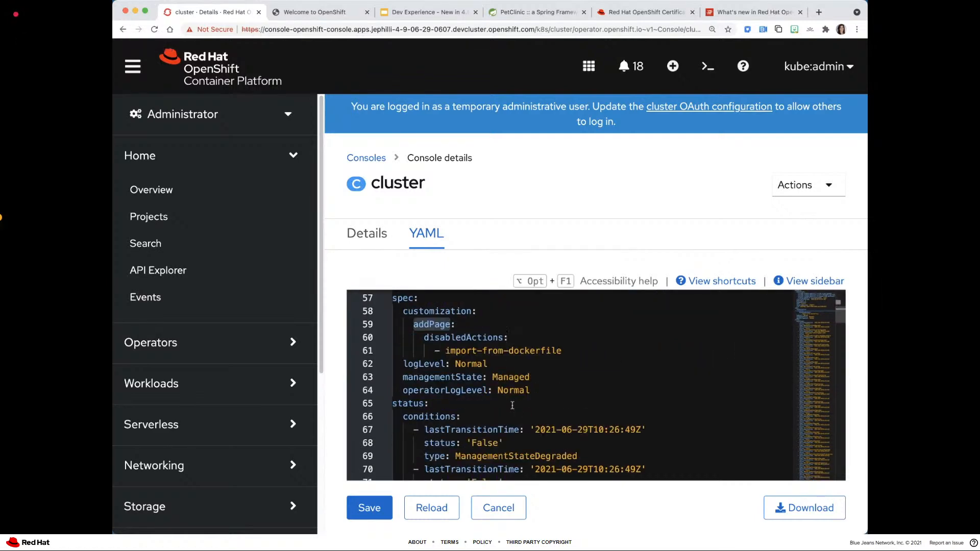
- Add a projectAccess: key under spec customization, below the import-from-dockerfile entry and at the same indentation as addPage
{"action": "left_click", "coordinate": [574, 348]}
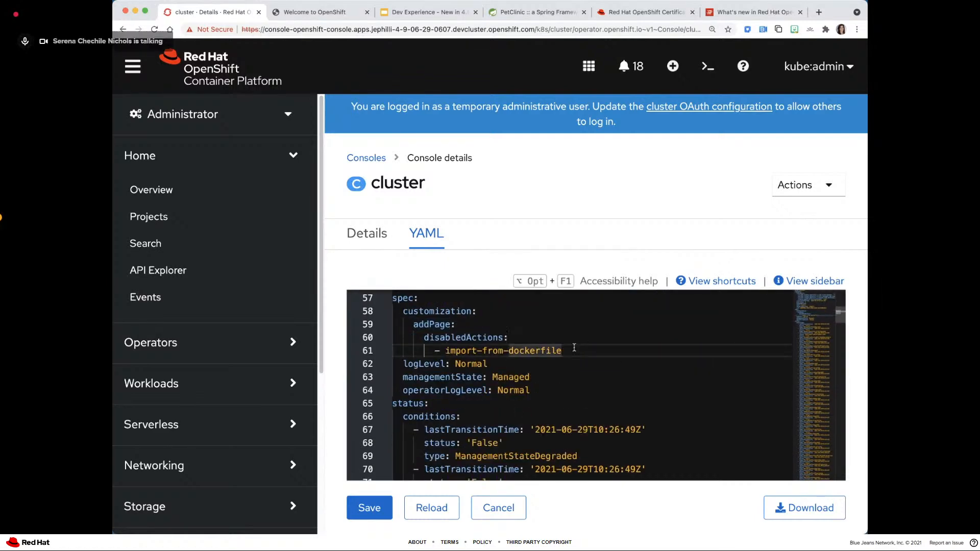
{"action": "key", "text": "Return"}
{"action": "key", "text": "Return"}
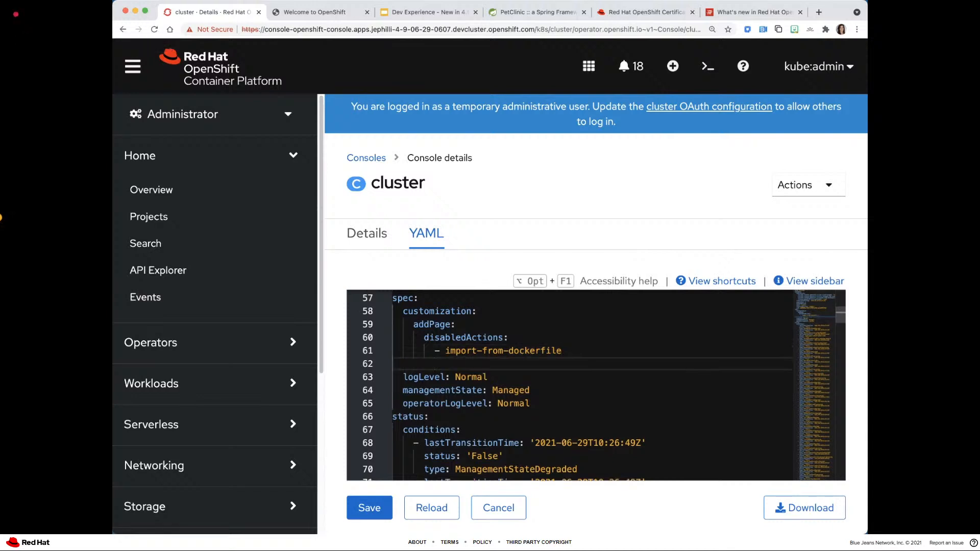
{"action": "key", "text": "BackSpace"}
{"action": "key", "text": "BackSpace"}
{"action": "key", "text": "BackSpace"}
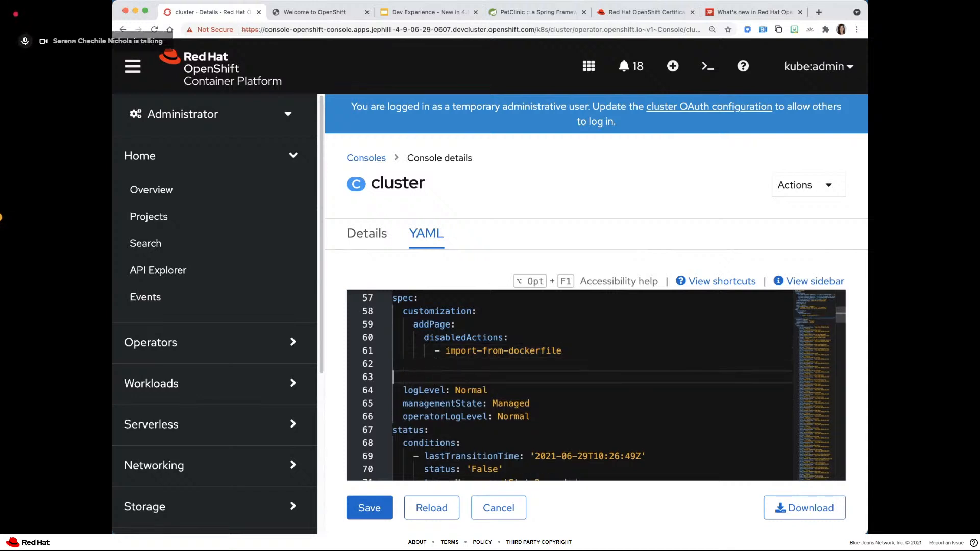
{"action": "key", "text": "Tab"}
{"action": "key", "text": "Tab"}
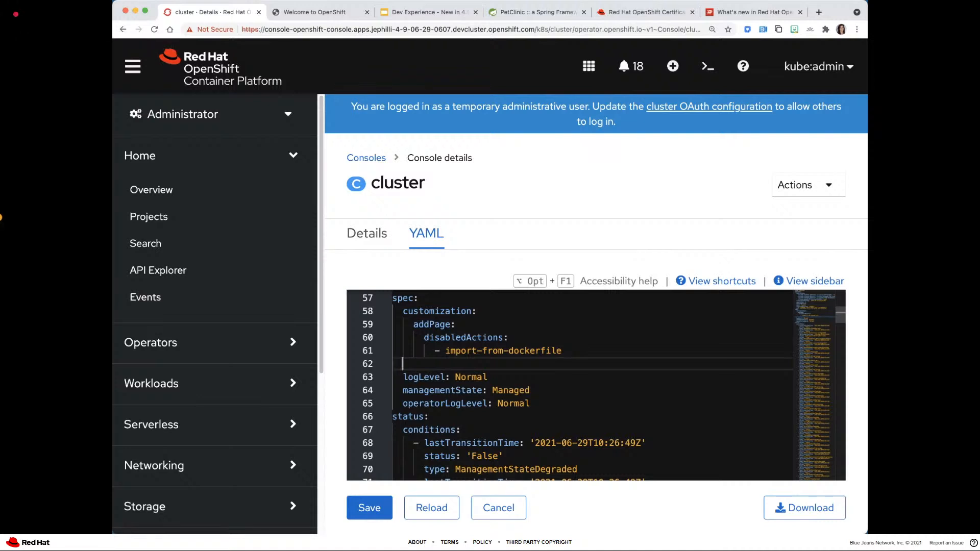
{"action": "type", "text": "projecAc"}
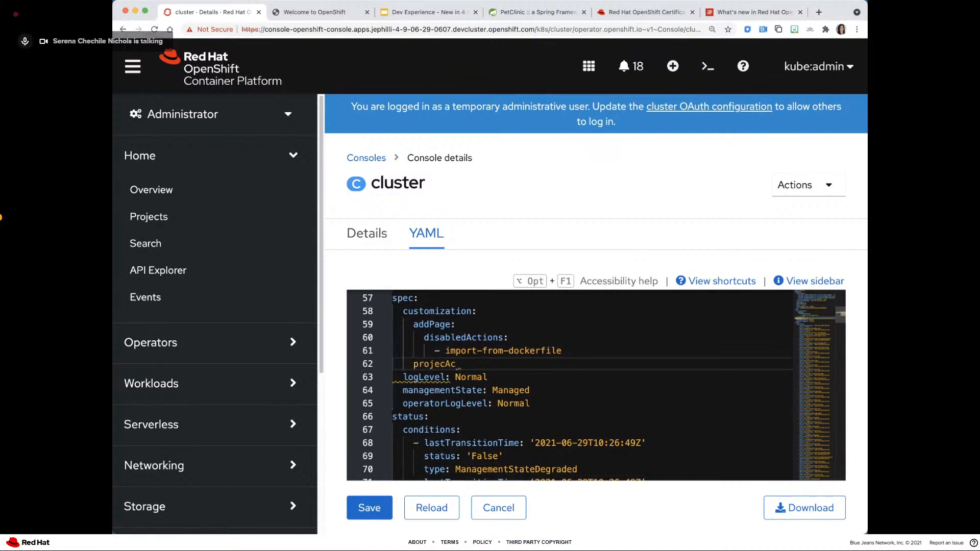
{"action": "key", "text": "BackSpace"}
{"action": "type", "text": "tAccess:"}
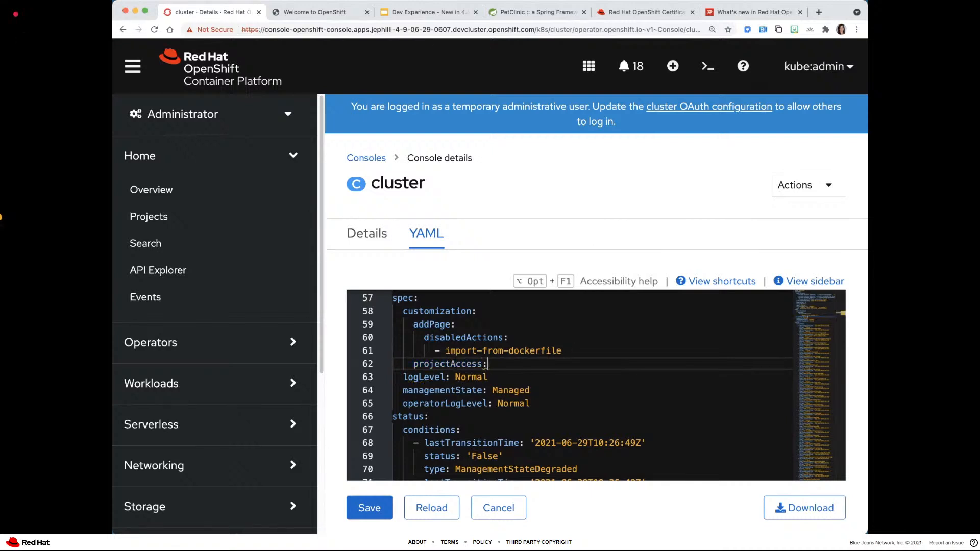
- Check the example on the Project Access slide and add a nested availableClusterRoles: key under projectAccess in the cluster YAML
{"action": "left_click", "coordinate": [421, 12]}
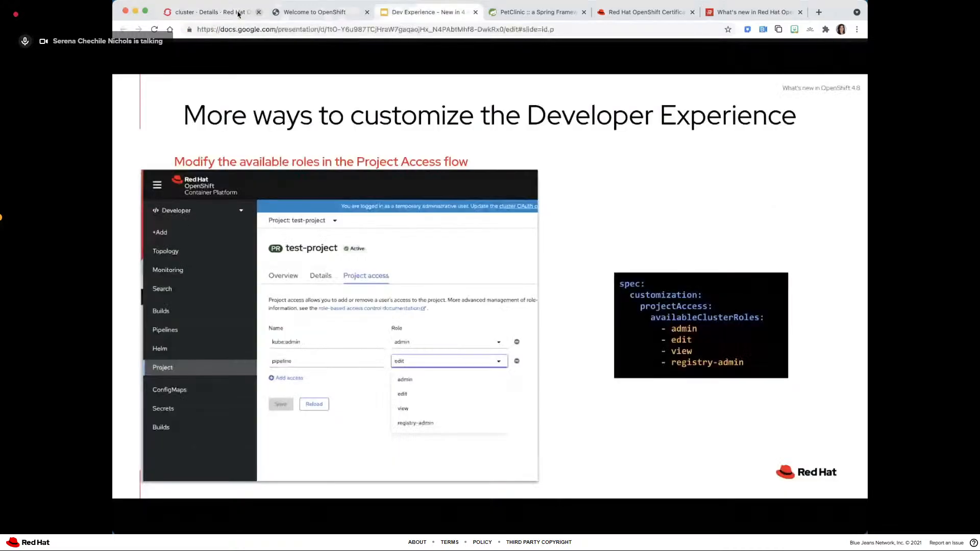
{"action": "left_click", "coordinate": [236, 12]}
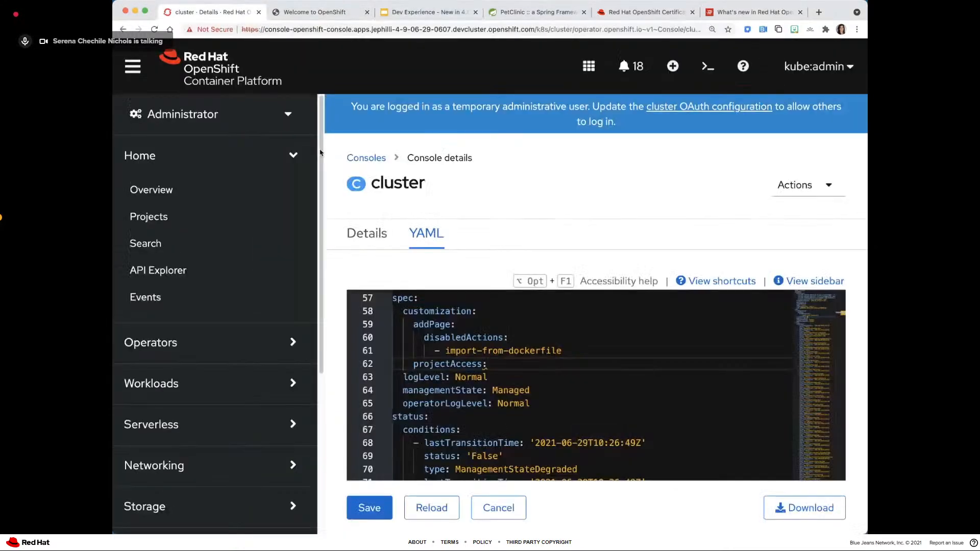
{"action": "key", "text": "Return"}
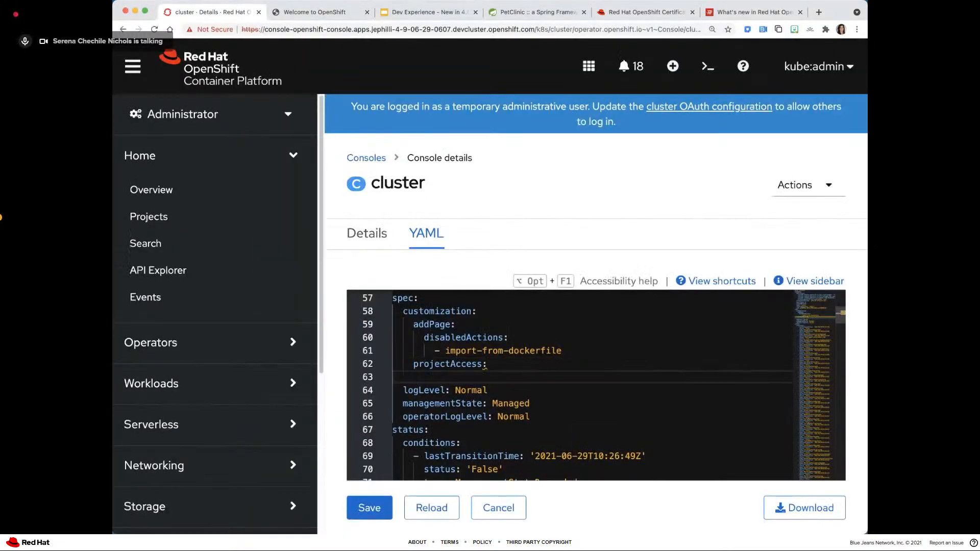
{"action": "type", "text": "availabl"}
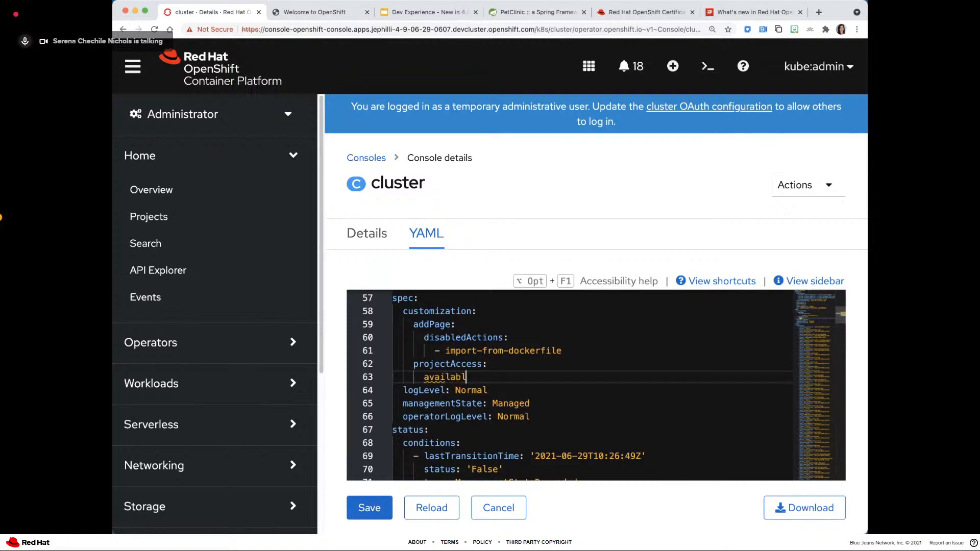
{"action": "type", "text": "eClusterRo"}
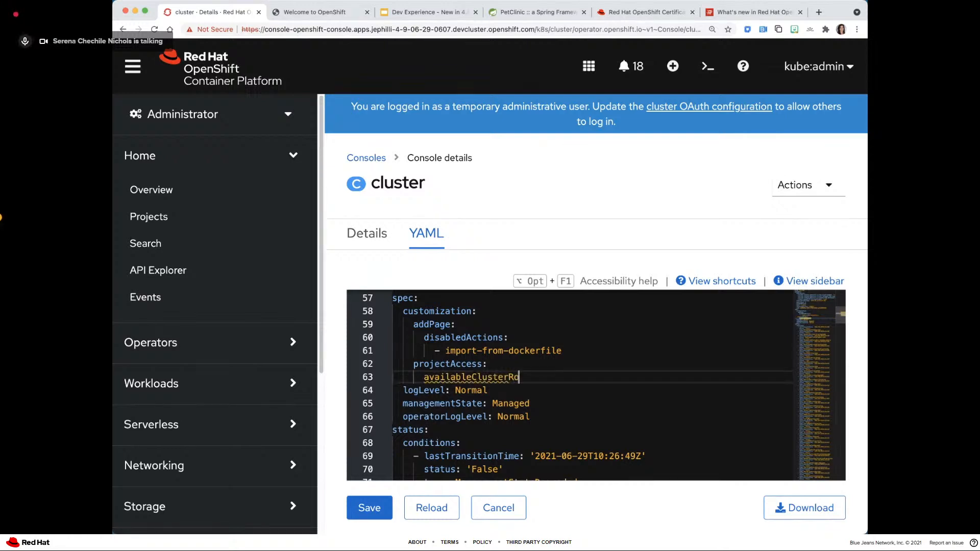
{"action": "type", "text": "les:"}
{"action": "key", "text": "Return"}
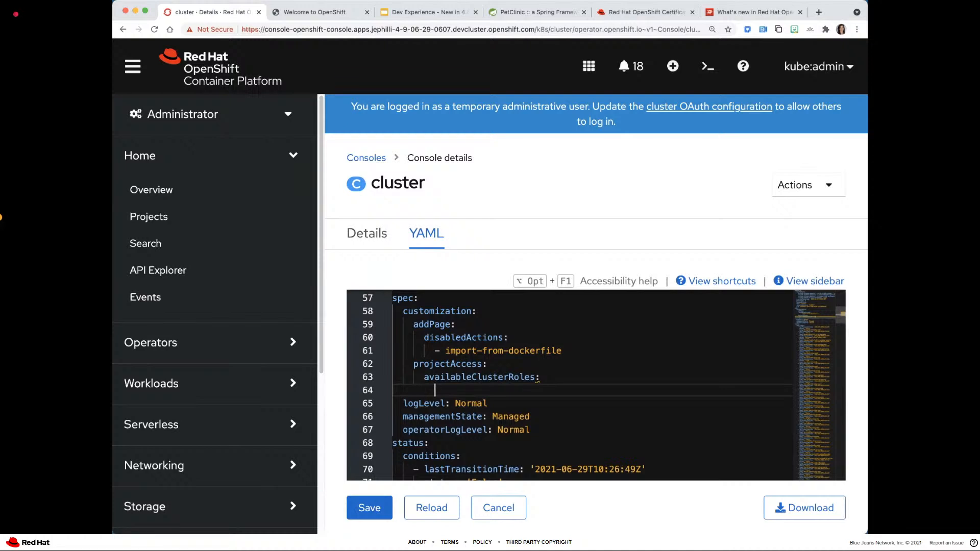
- List admin, edit and view as entries under availableClusterRoles
{"action": "type", "text": "- admin"}
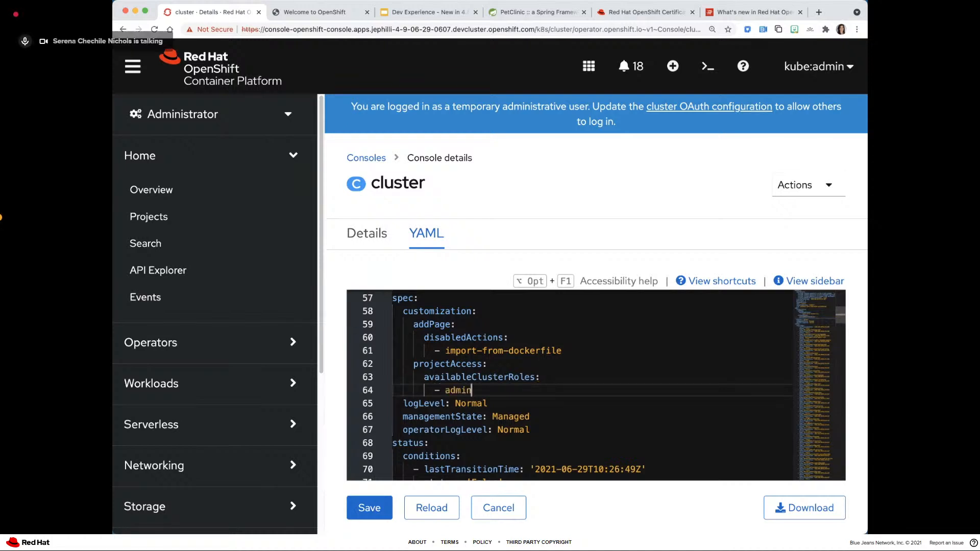
{"action": "key", "text": "Return"}
{"action": "type", "text": "- "}
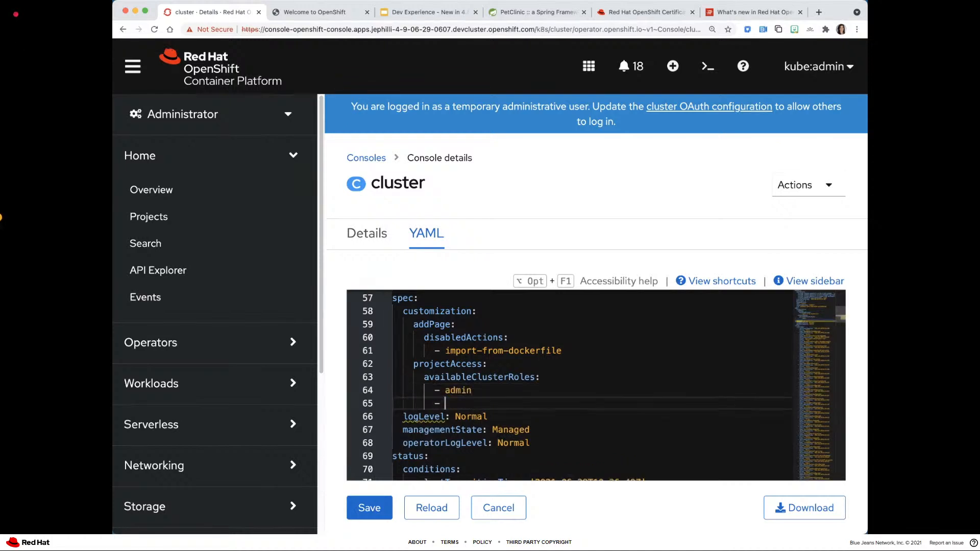
{"action": "type", "text": "edit"}
{"action": "key", "text": "Return"}
{"action": "type", "text": "- "}
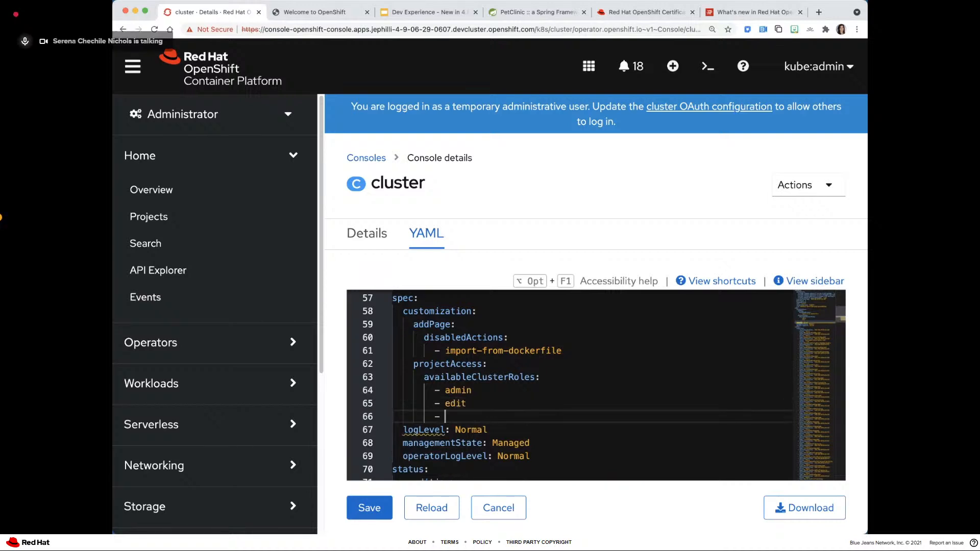
{"action": "type", "text": "view"}
{"action": "key", "text": "Return"}
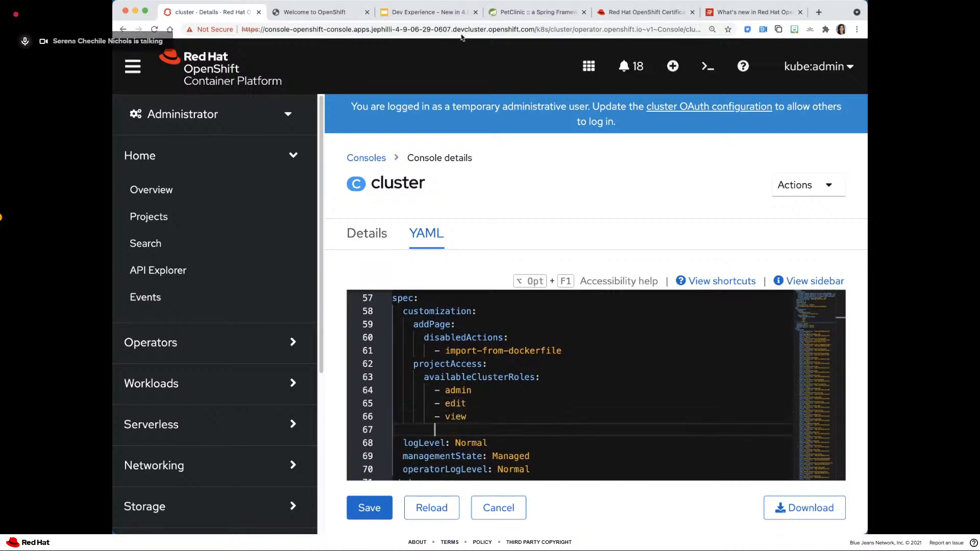
- Check the slide for the remaining role and add registry-admin as the fourth entry under availableClusterRoles
{"action": "left_click", "coordinate": [395, 12]}
{"action": "left_click", "coordinate": [207, 11]}
{"action": "type", "text": "-"}
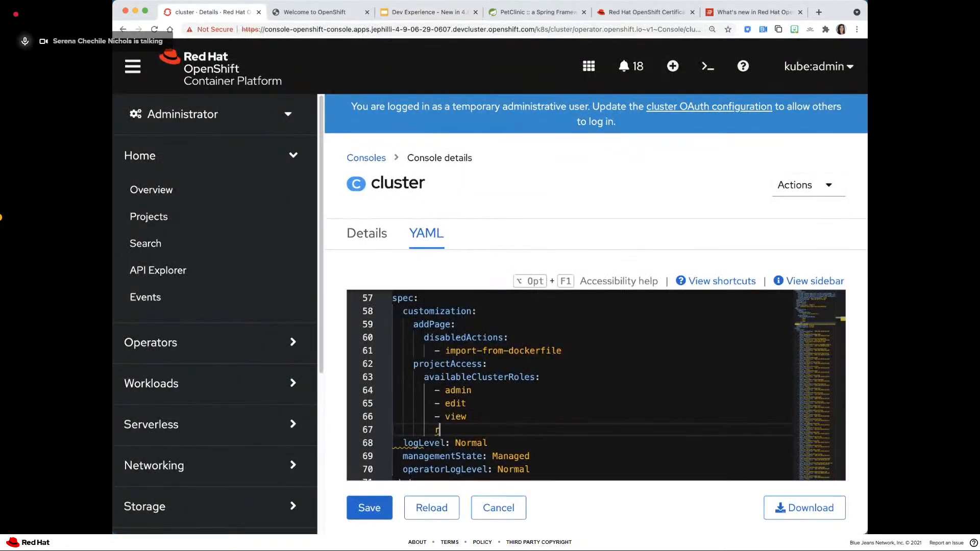
{"action": "type", "text": " registry-admin"}
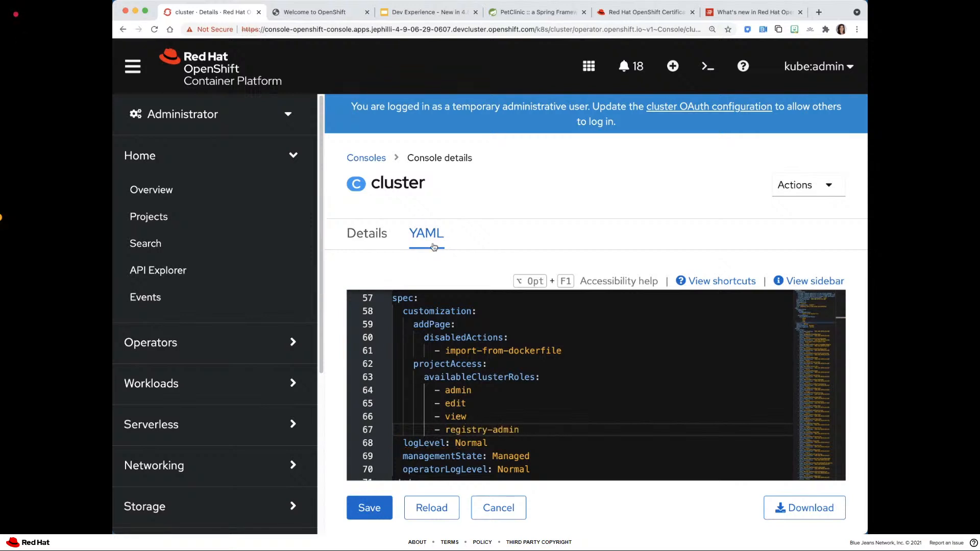
- Highlight the projectAccess block, save the cluster YAML, and reduce the page zoom
{"action": "left_click", "coordinate": [390, 360], "text": "shift"}
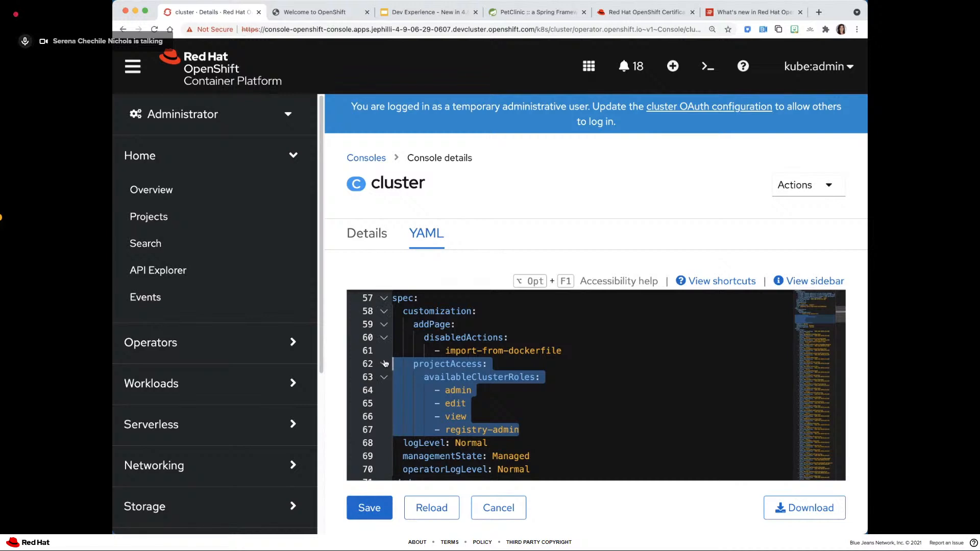
{"action": "left_click", "coordinate": [365, 513]}
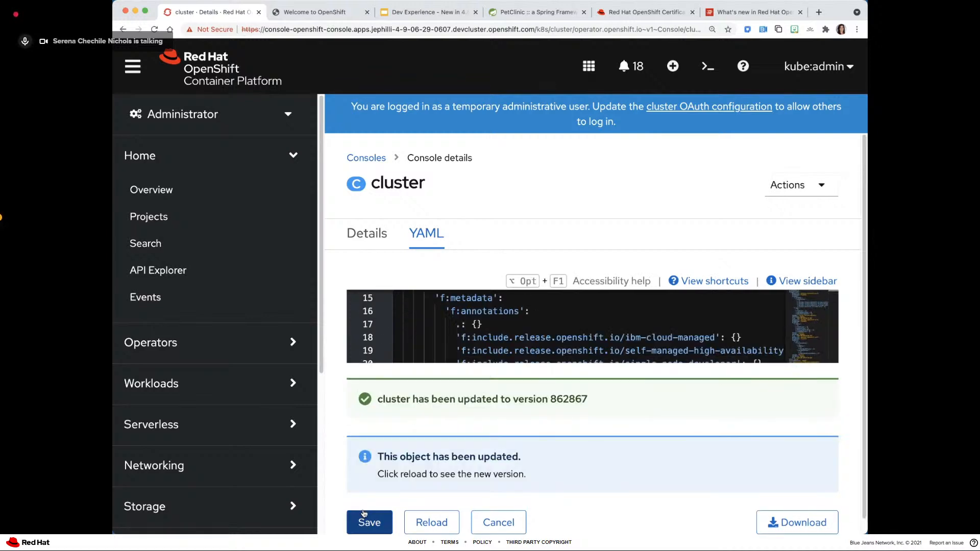
{"action": "key", "text": "super+minus"}
{"action": "key", "text": "super+minus"}
{"action": "key", "text": "super+minus"}
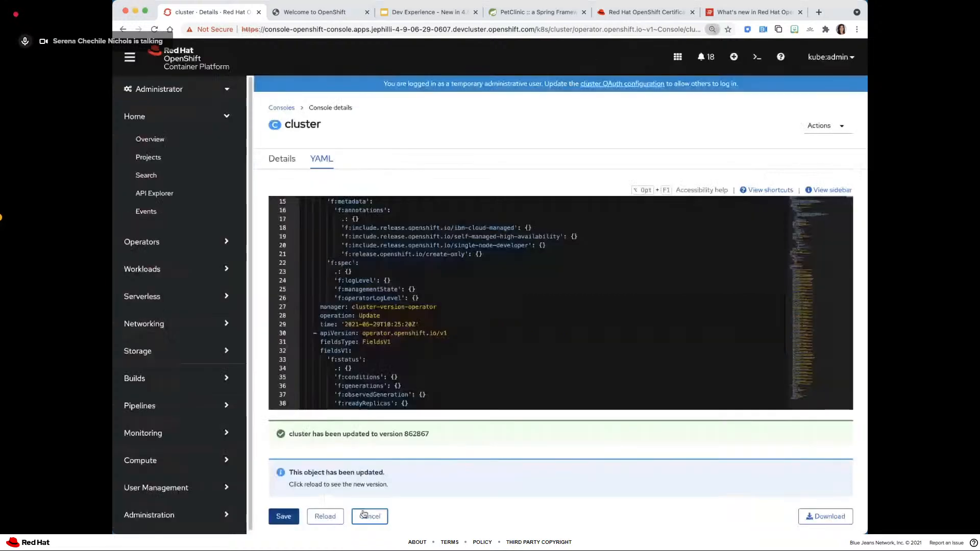
- Switch to the Developer perspective and open the Project access settings of the sample-test-app project
{"action": "left_click", "coordinate": [168, 89]}
{"action": "left_click", "coordinate": [178, 128]}
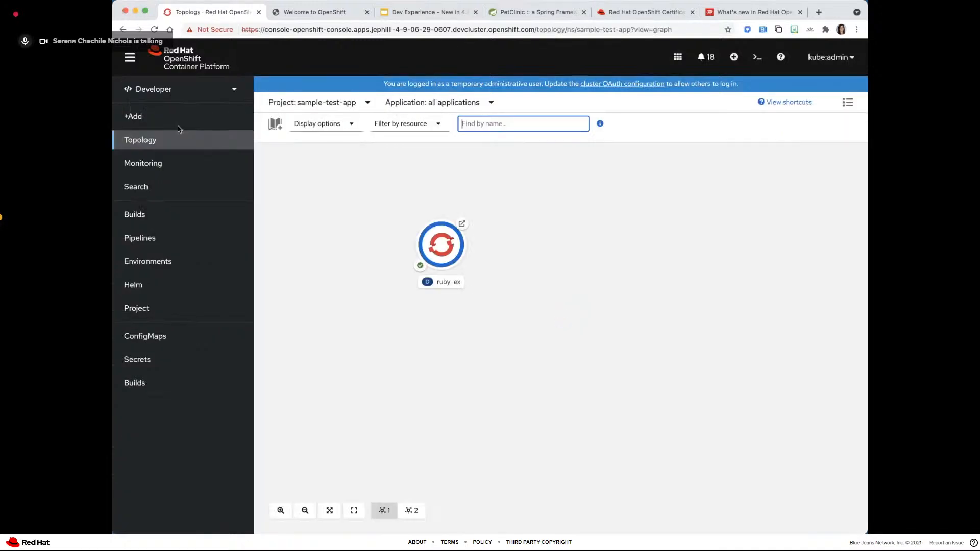
{"action": "left_click", "coordinate": [136, 309]}
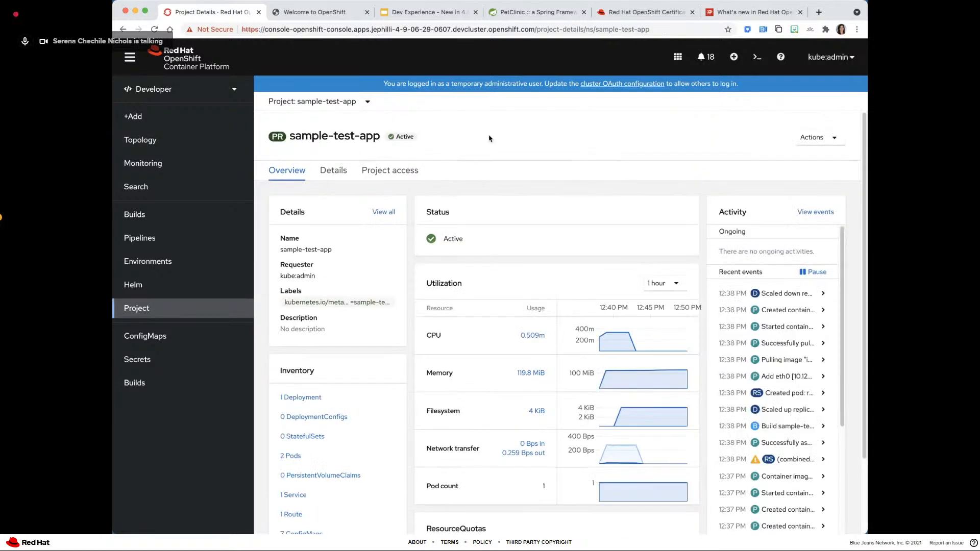
{"action": "left_click", "coordinate": [403, 168]}
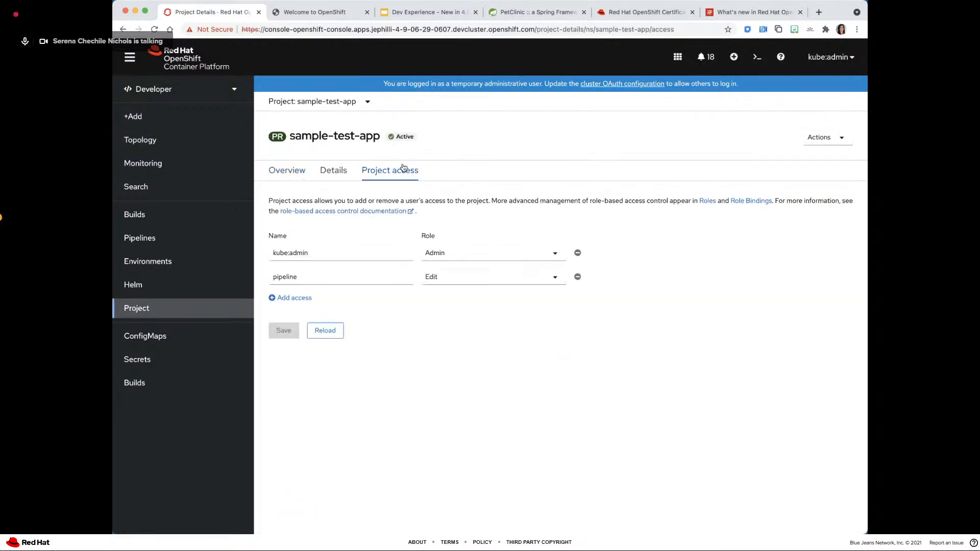
- Reload the Project access page and show the roles offered for pipeline without changing the selection
{"action": "left_click", "coordinate": [153, 31]}
{"action": "left_click", "coordinate": [541, 279]}
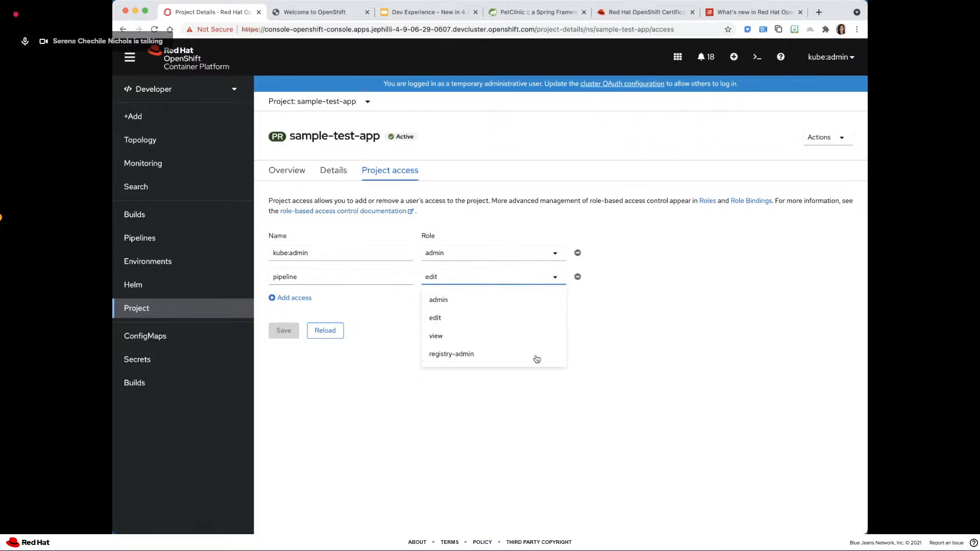
{"action": "left_click", "coordinate": [620, 356]}
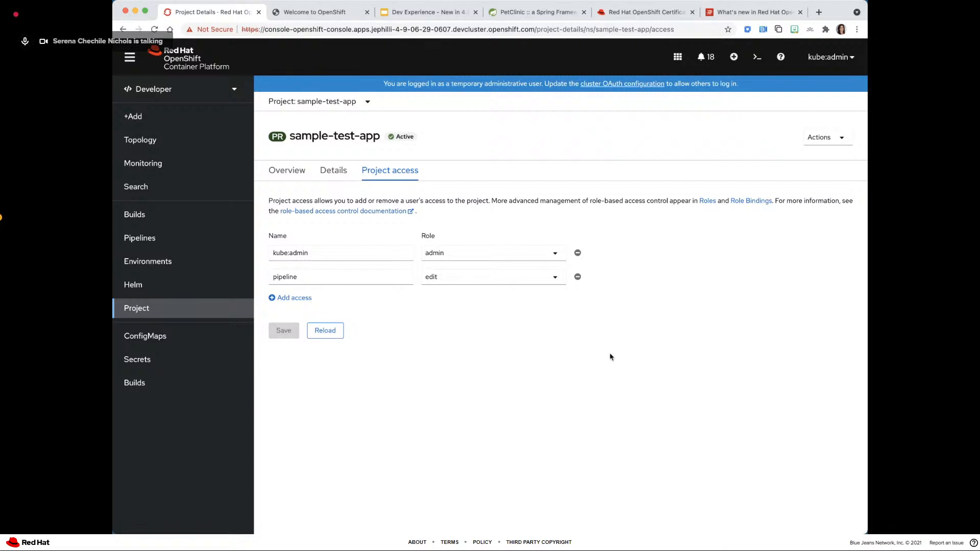
- Return to the Dev Experience presentation in Google Slides and advance to the Questions / Comments slide
{"action": "left_click", "coordinate": [402, 12]}
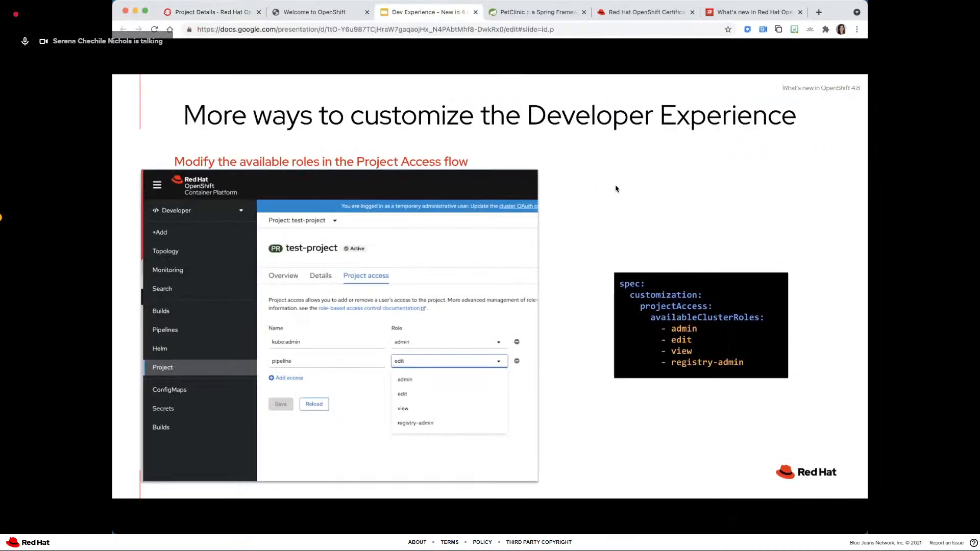
{"action": "key", "text": "Right"}
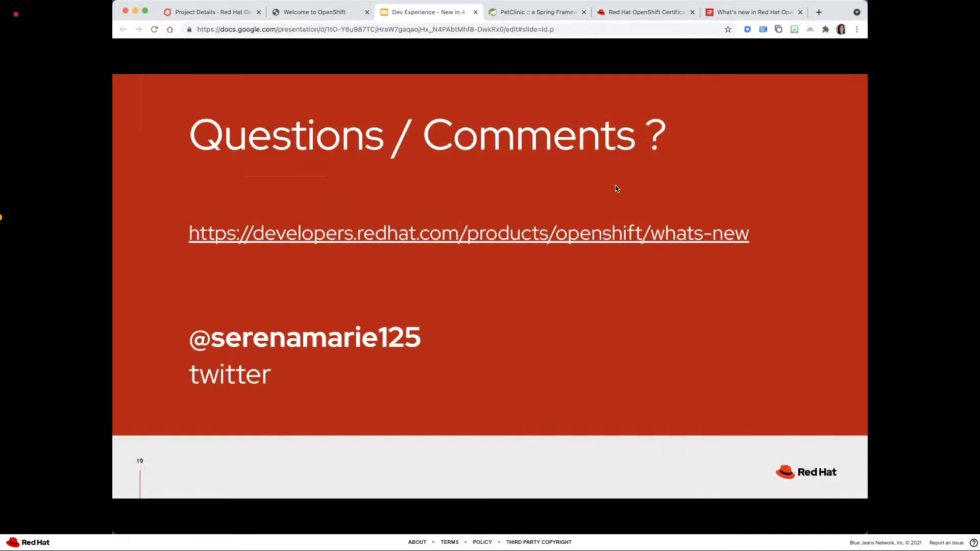